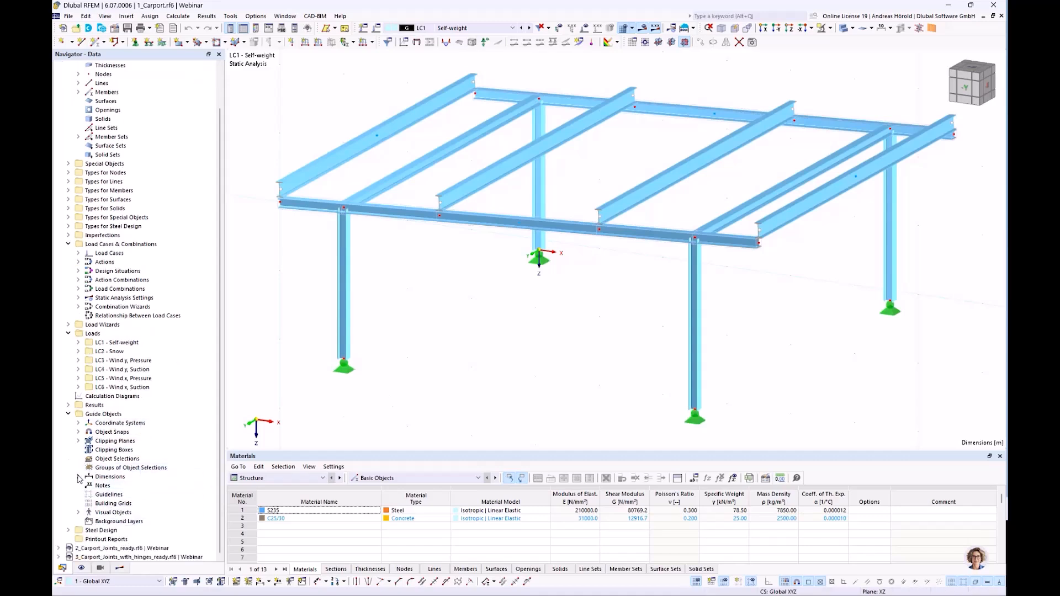
Activate both car.3ds visual objects so the two cars are shown beneath the carport.
{"action": "left_click", "coordinate": [79, 512]}
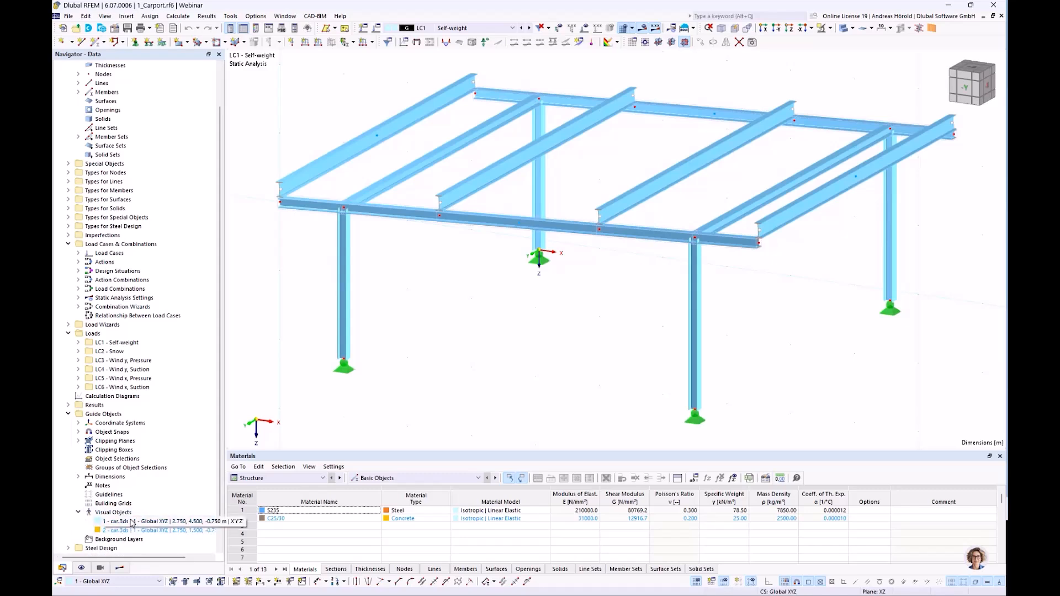
{"action": "right_click", "coordinate": [178, 521]}
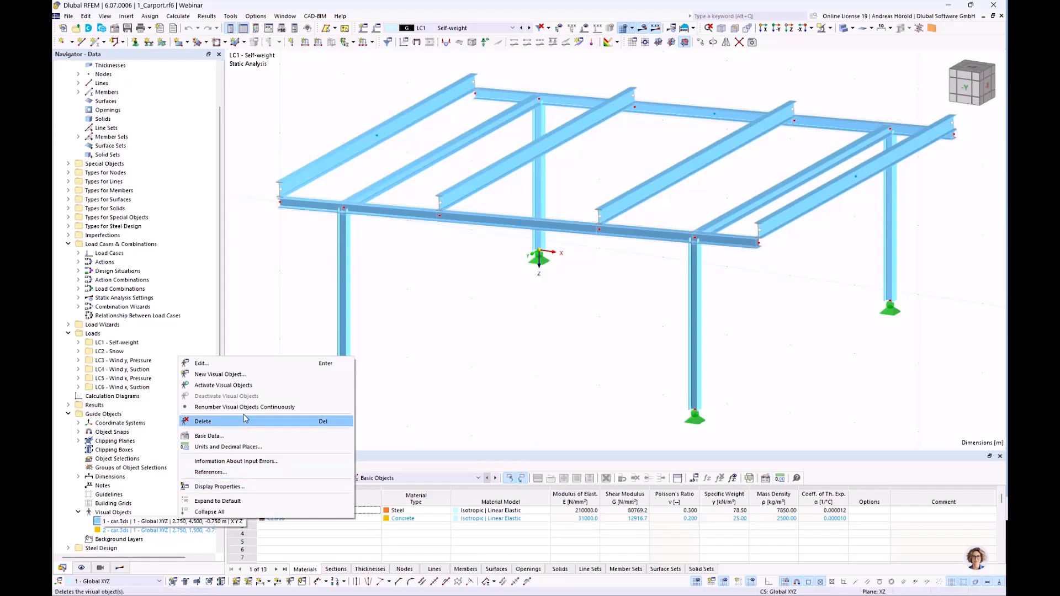
{"action": "left_click", "coordinate": [245, 385]}
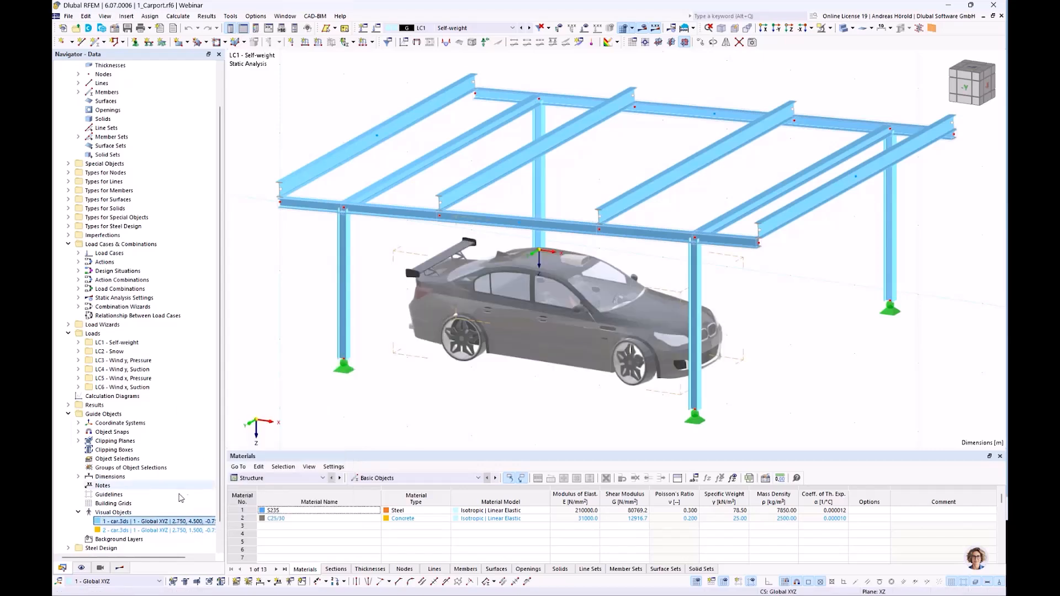
{"action": "right_click", "coordinate": [172, 531]}
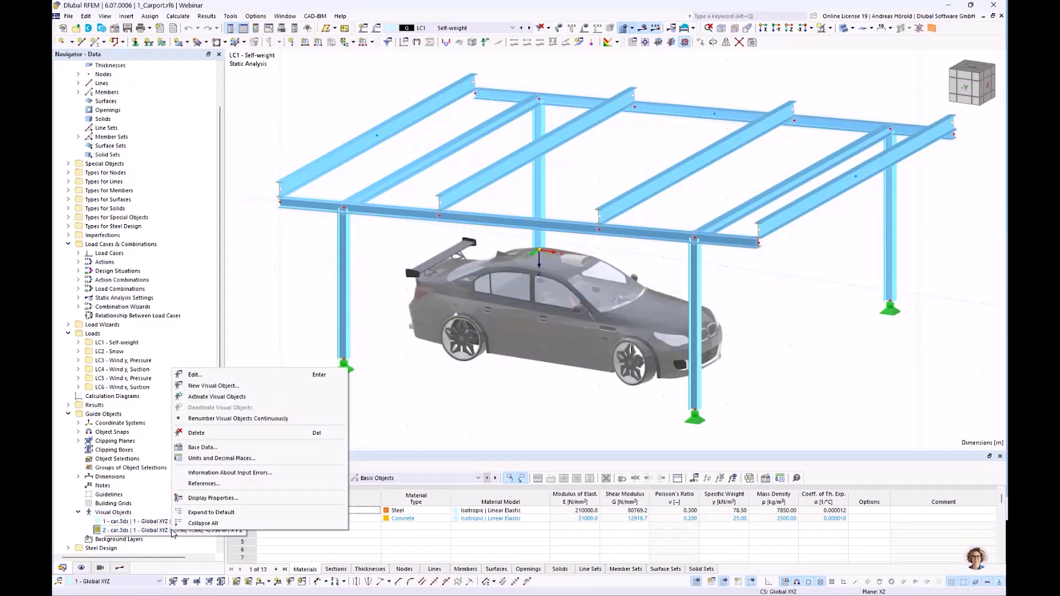
{"action": "left_click", "coordinate": [229, 397]}
{"action": "middle_click_drag", "start_coordinate": [448, 393], "coordinate": [479, 404], "text": "ctrl"}
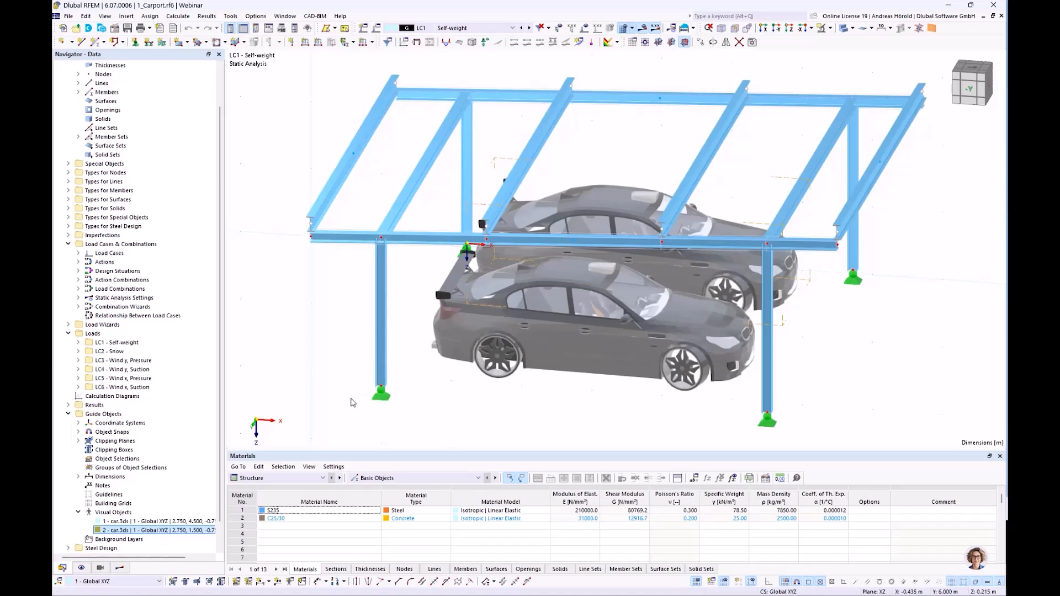
Deactivate both car.3ds visual objects.
{"action": "left_click", "coordinate": [174, 521]}
{"action": "right_click", "coordinate": [173, 521]}
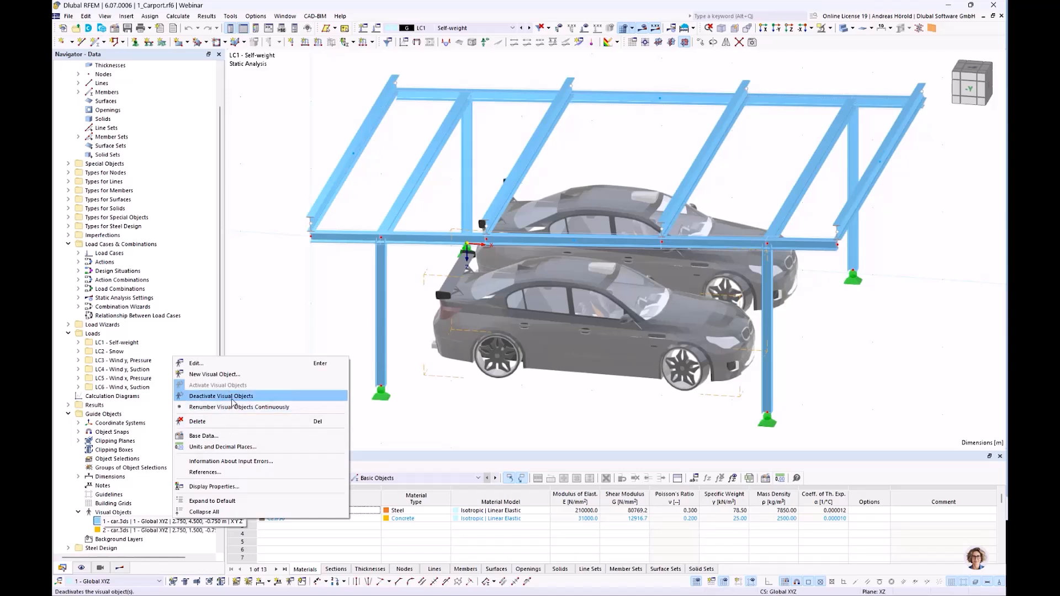
{"action": "left_click", "coordinate": [234, 402]}
{"action": "right_click", "coordinate": [171, 530]}
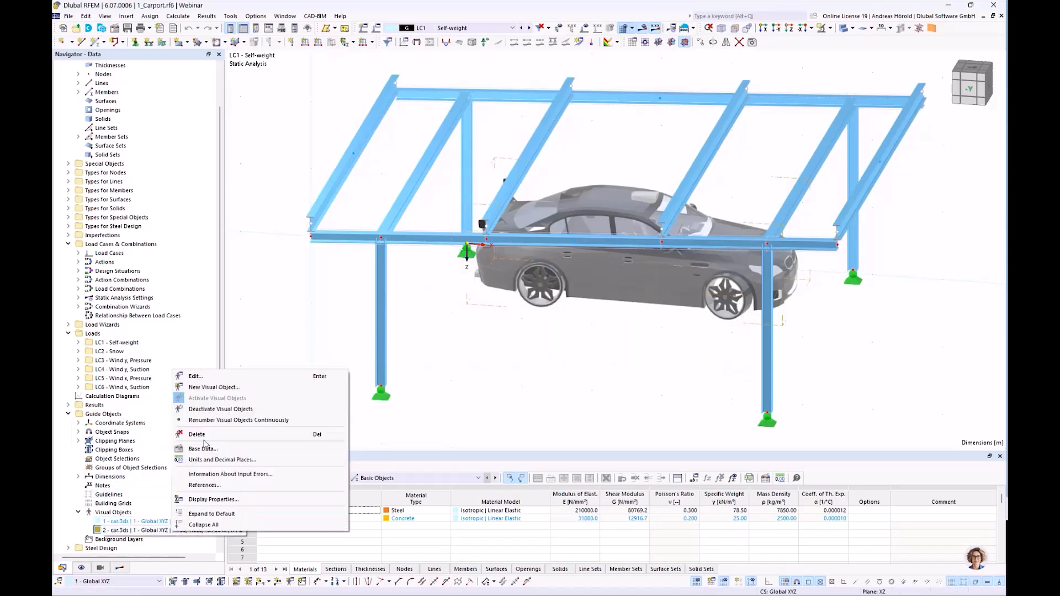
{"action": "left_click", "coordinate": [220, 409]}
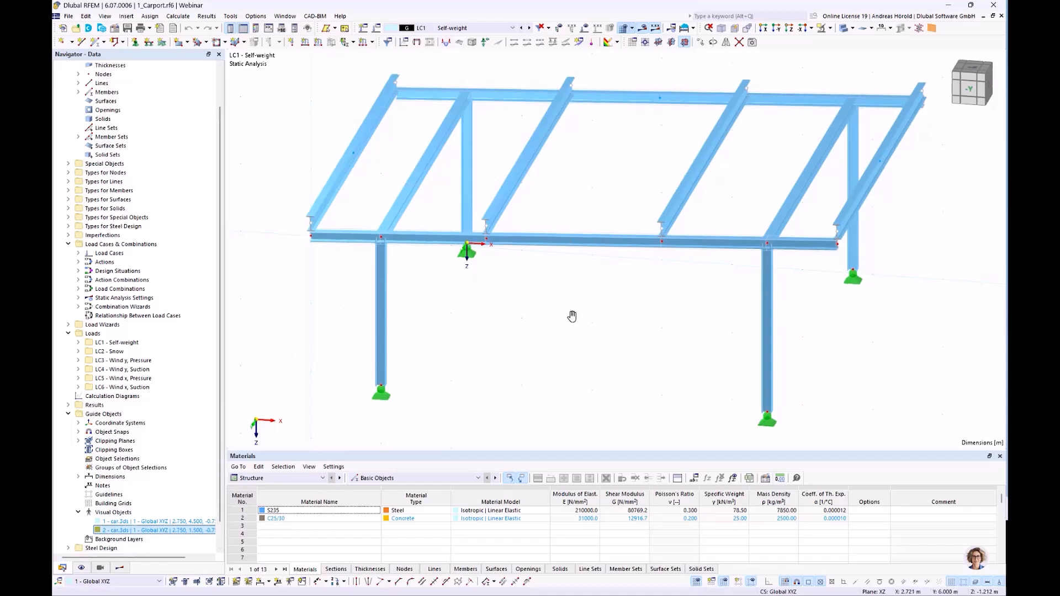
Display the loads on the model and step through the load cases from LC1 Self-weight to LC6 Wind x, Suction.
{"action": "middle_click_drag", "start_coordinate": [572, 316], "coordinate": [568, 322]}
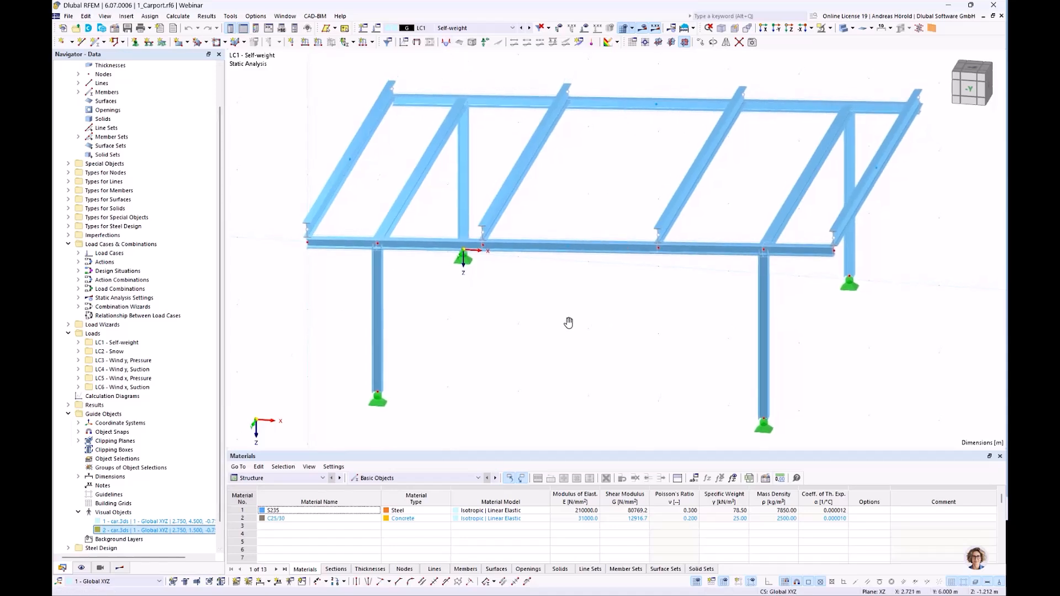
{"action": "left_click", "coordinate": [585, 28]}
{"action": "middle_click_drag", "start_coordinate": [558, 312], "coordinate": [557, 326]}
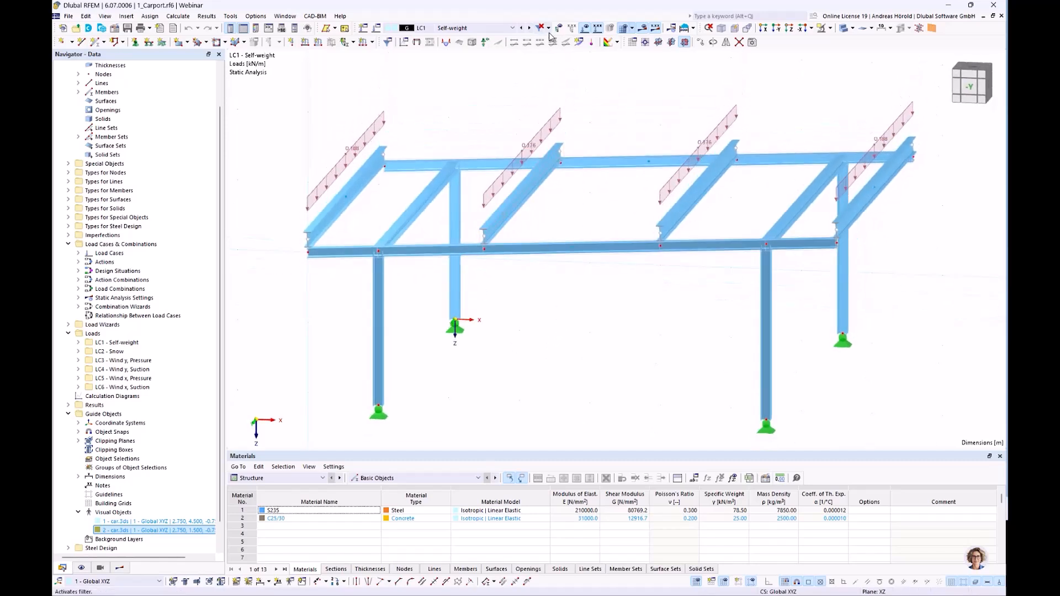
{"action": "left_click", "coordinate": [529, 28]}
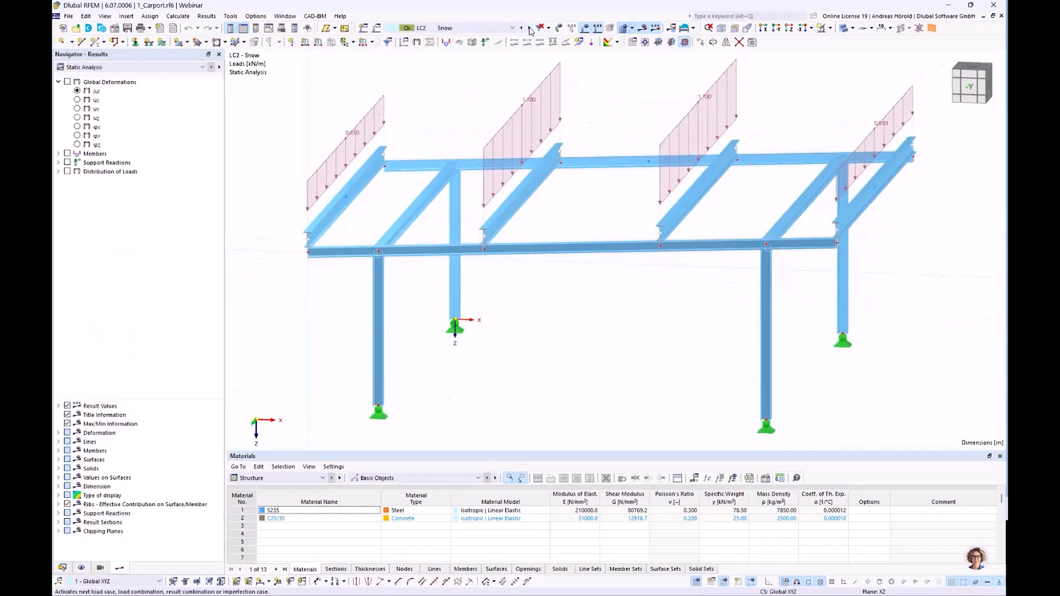
{"action": "left_click", "coordinate": [529, 28]}
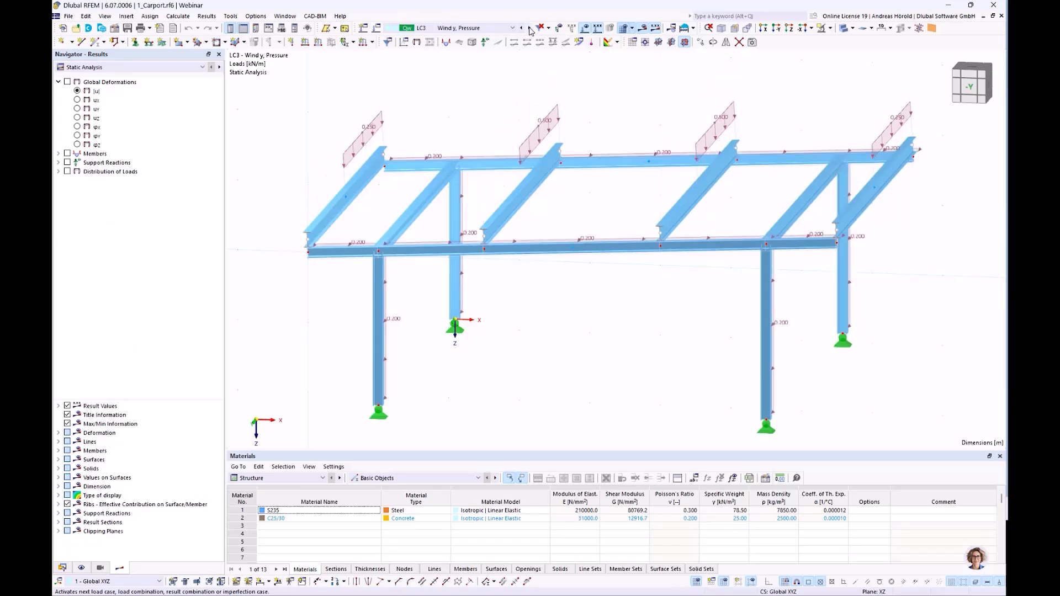
{"action": "left_click", "coordinate": [529, 28]}
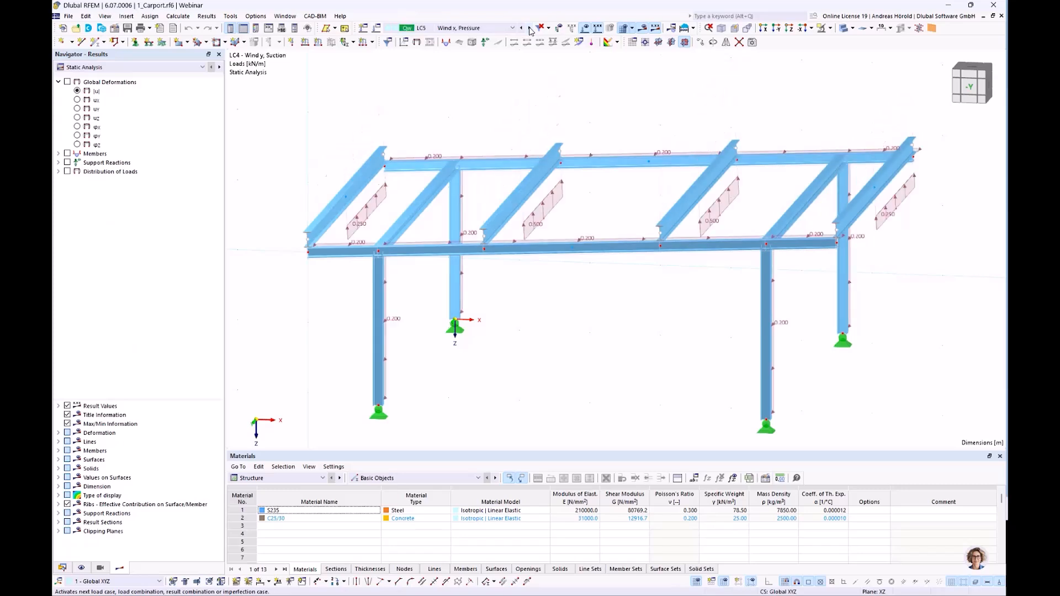
{"action": "left_click", "coordinate": [529, 28]}
{"action": "left_click", "coordinate": [529, 28]}
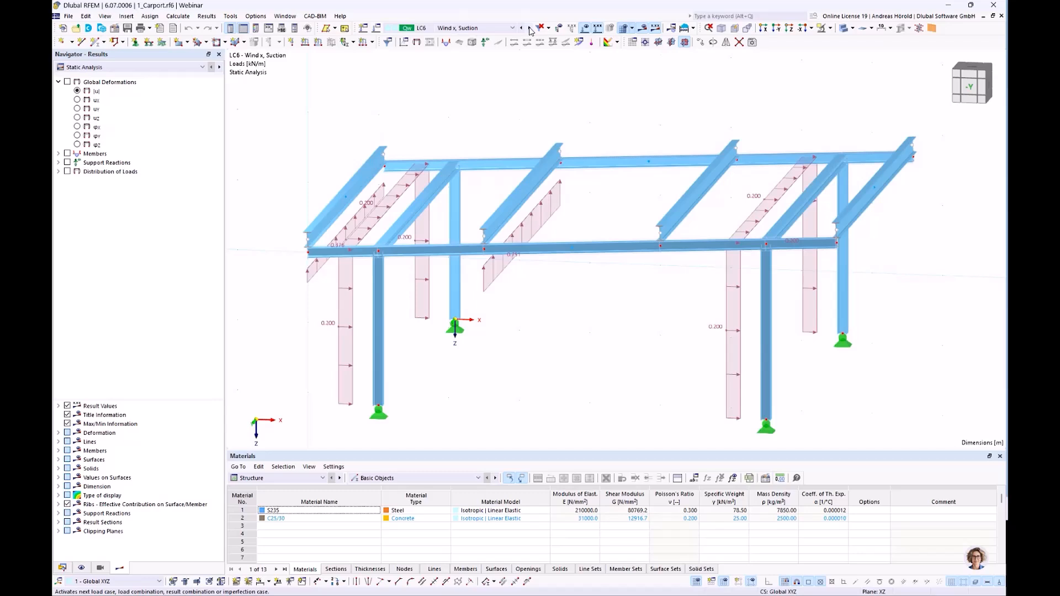
Look through the list of design situations and load combinations, keeping LC6 as the active load case.
{"action": "left_click", "coordinate": [512, 28]}
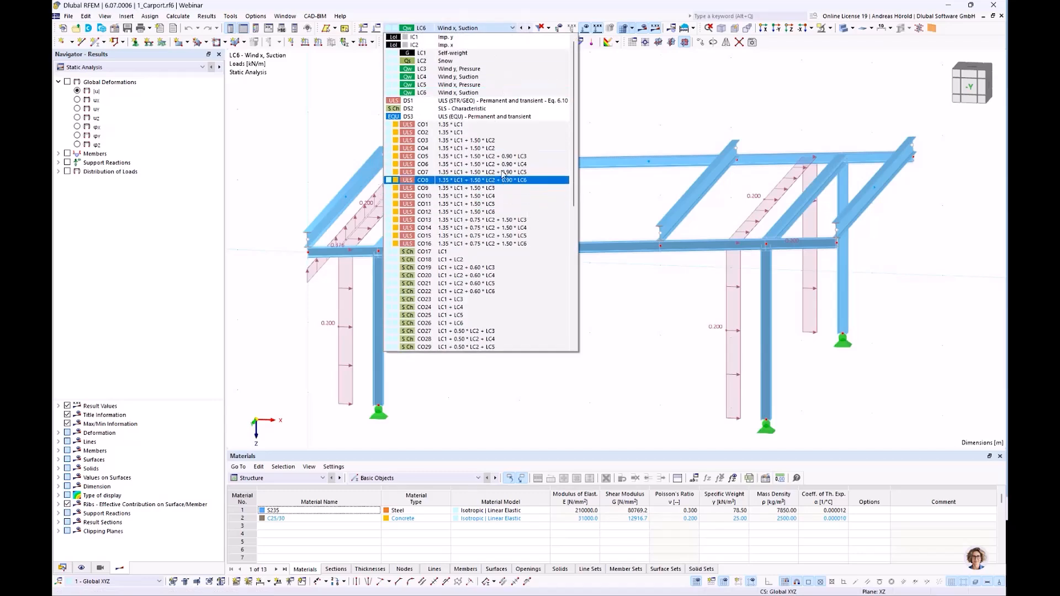
{"action": "scroll", "coordinate": [502, 173], "scroll_direction": "down", "scroll_amount": 3}
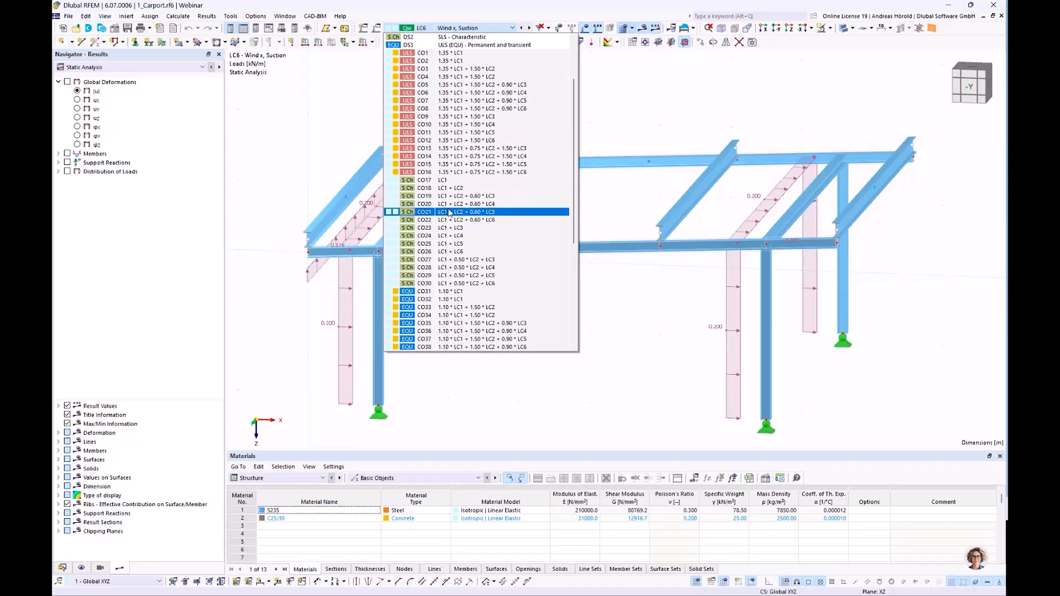
{"action": "scroll", "coordinate": [449, 213], "scroll_direction": "down", "scroll_amount": 8}
{"action": "scroll", "coordinate": [449, 213], "scroll_direction": "up", "scroll_amount": 2}
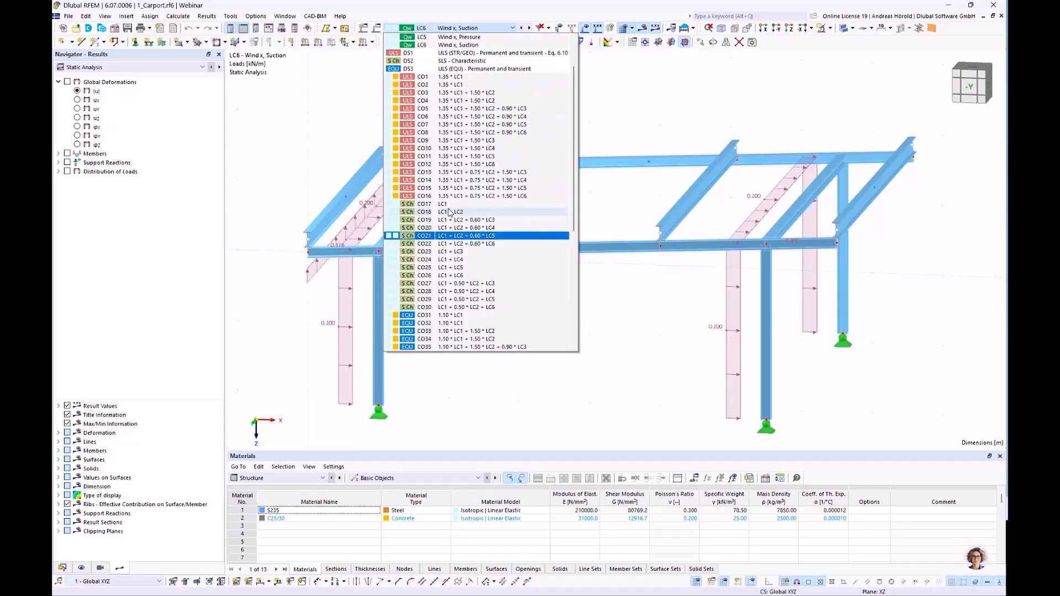
{"action": "scroll", "coordinate": [429, 319], "scroll_direction": "up", "scroll_amount": 3}
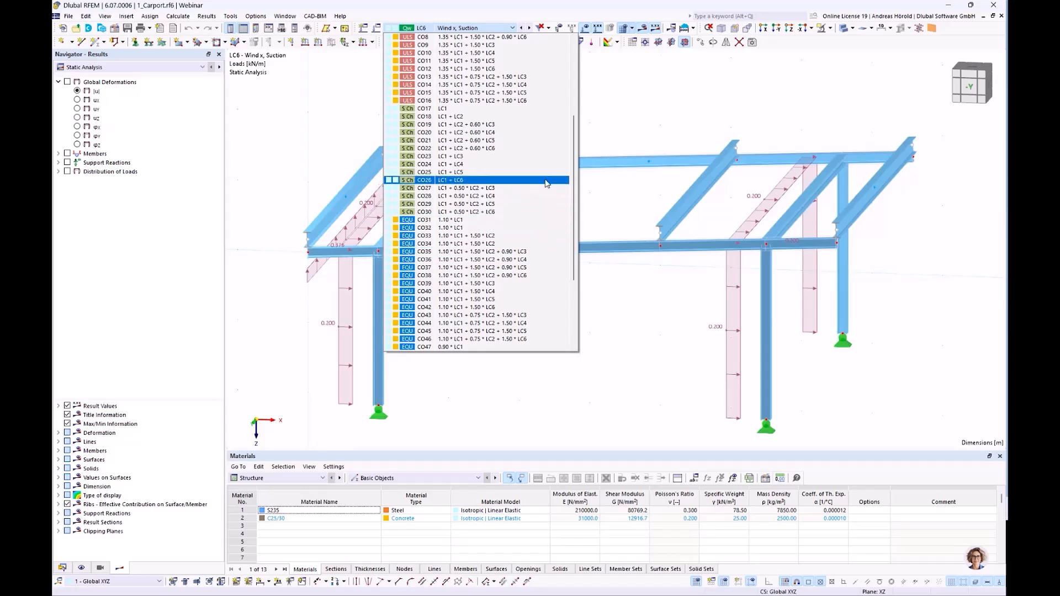
{"action": "left_click", "coordinate": [611, 200]}
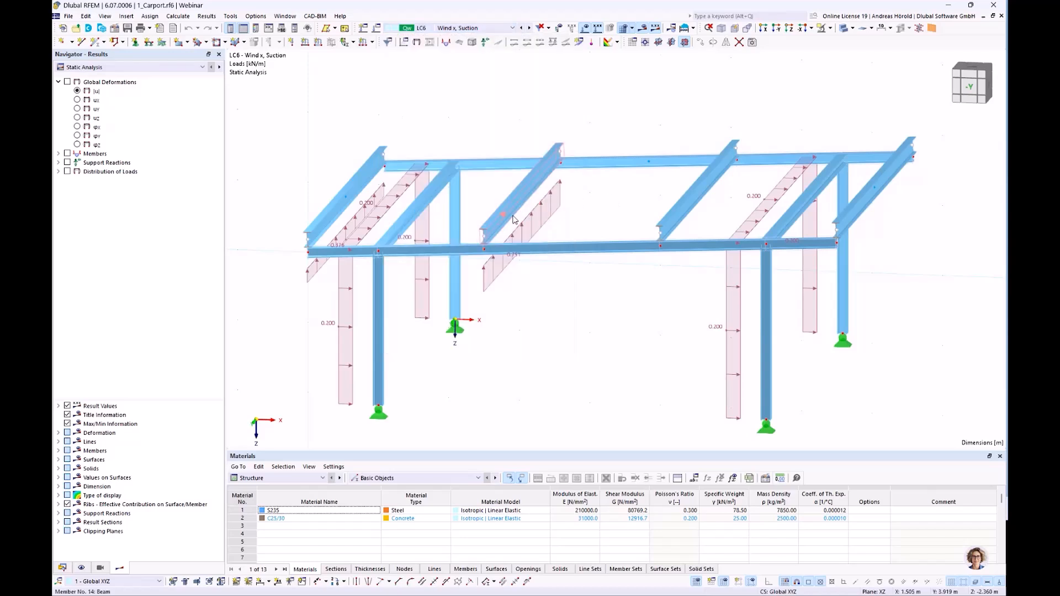
Show the Steel Design ratios by member, enlarge the results table and examine the design checks of the individual members.
{"action": "left_click", "coordinate": [293, 478]}
{"action": "left_click", "coordinate": [256, 542]}
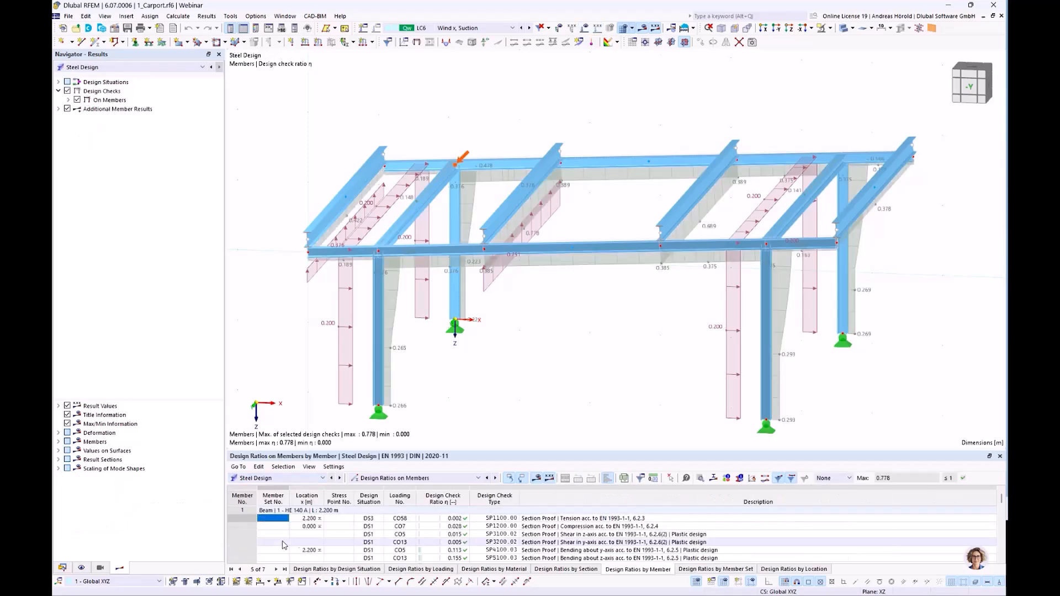
{"action": "left_click_drag", "start_coordinate": [520, 450], "coordinate": [520, 421]}
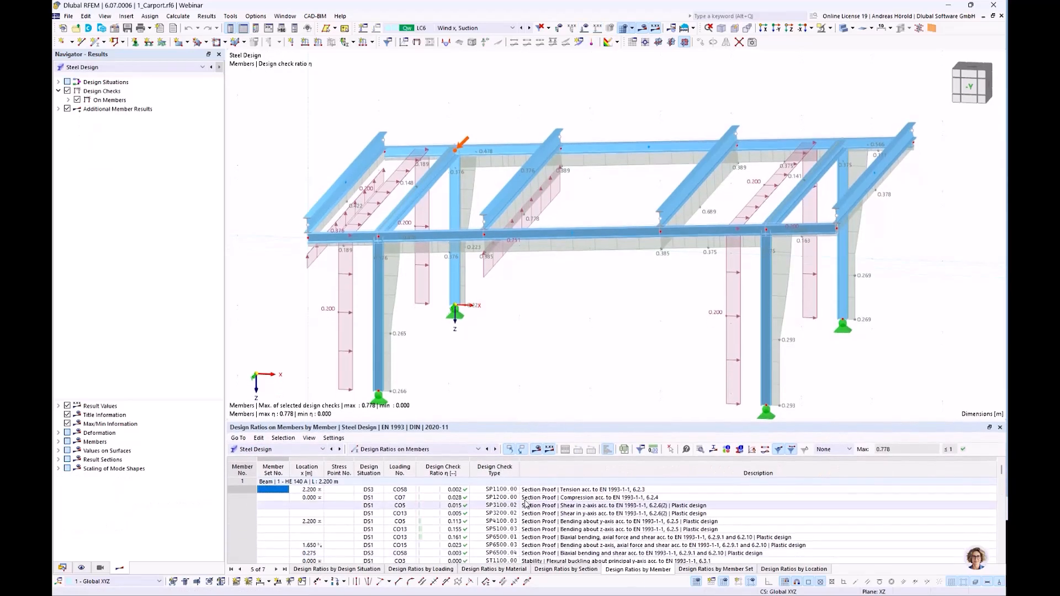
{"action": "scroll", "coordinate": [503, 500], "scroll_direction": "down", "scroll_amount": 5}
{"action": "scroll", "coordinate": [504, 500], "scroll_direction": "down", "scroll_amount": 5}
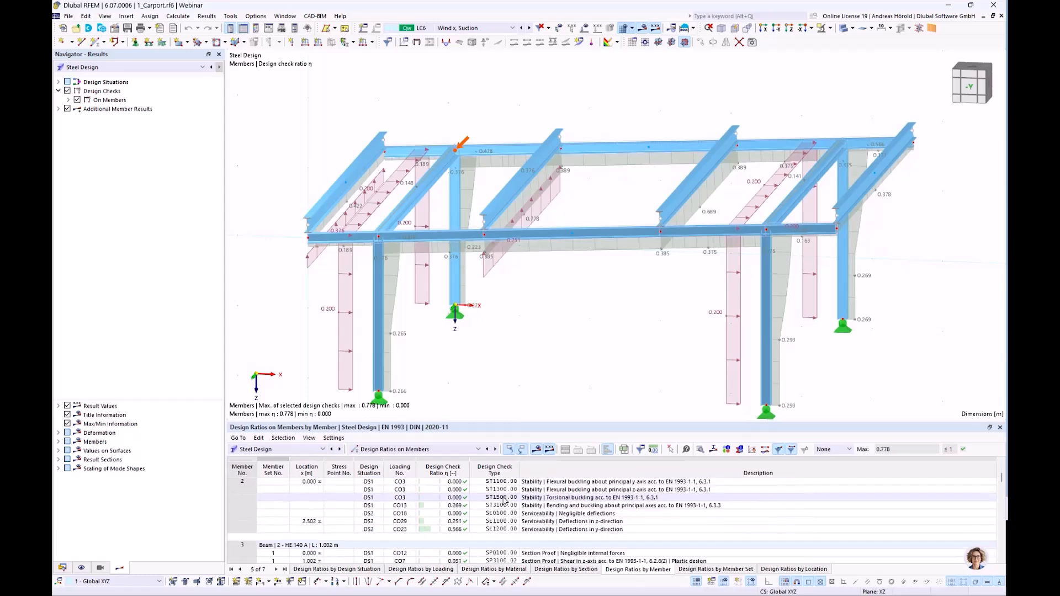
{"action": "scroll", "coordinate": [503, 500], "scroll_direction": "down", "scroll_amount": 10}
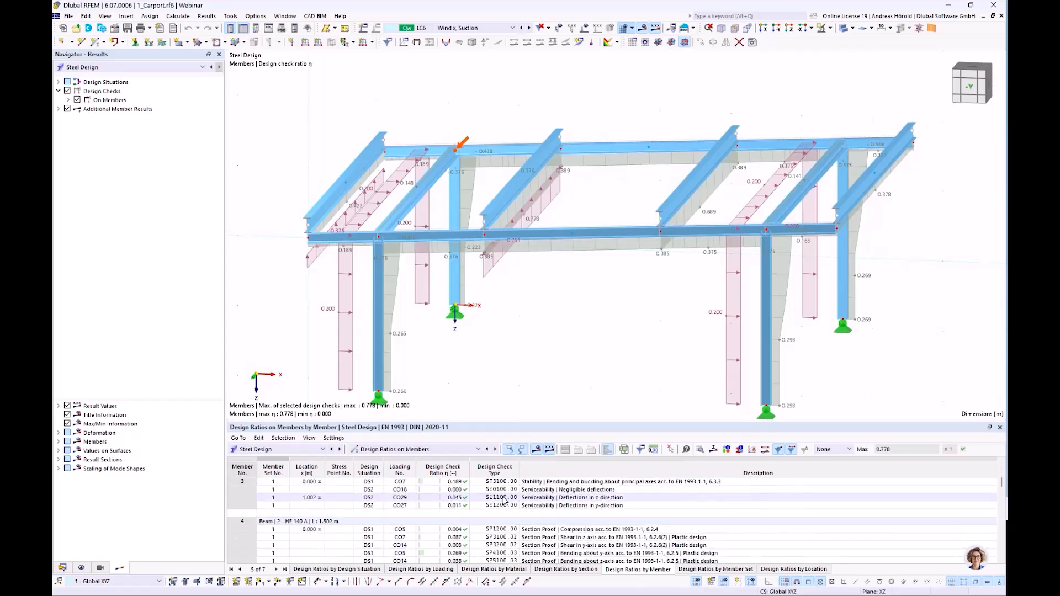
{"action": "scroll", "coordinate": [503, 501], "scroll_direction": "down", "scroll_amount": 10}
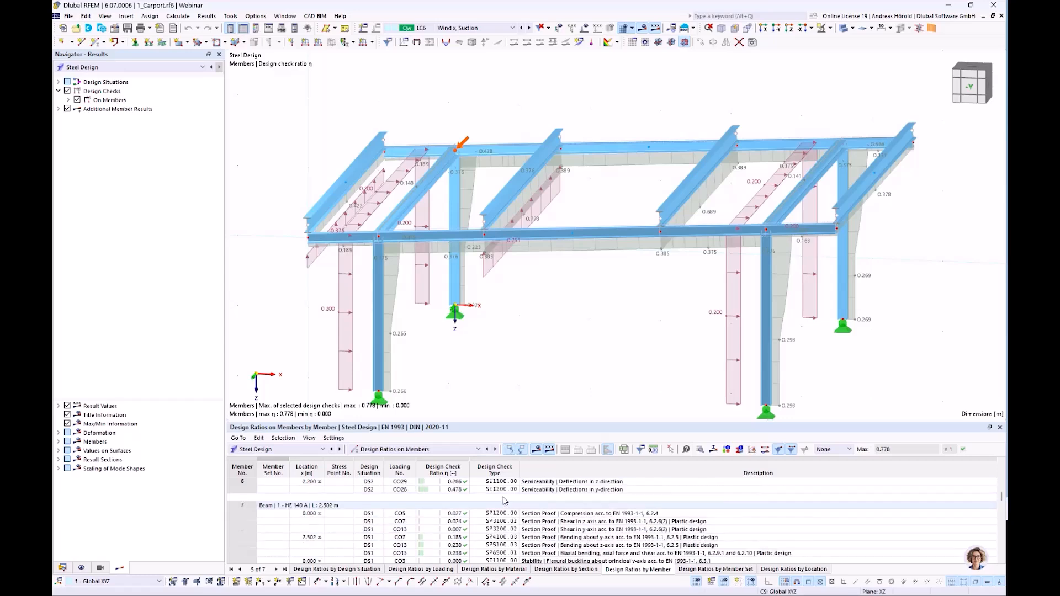
{"action": "scroll", "coordinate": [504, 500], "scroll_direction": "down", "scroll_amount": 6}
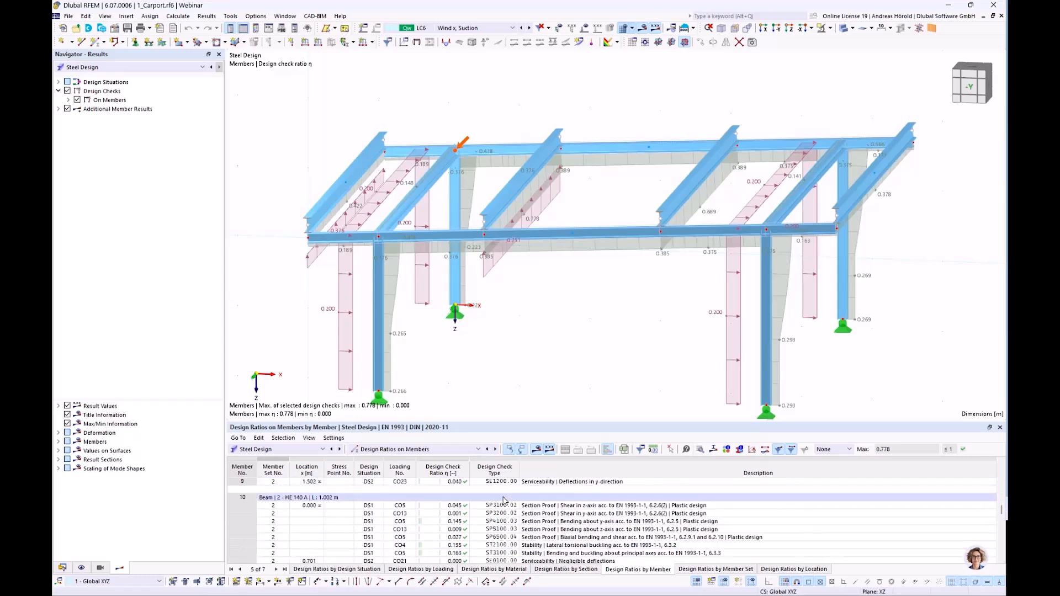
{"action": "scroll", "coordinate": [503, 500], "scroll_direction": "up", "scroll_amount": 20}
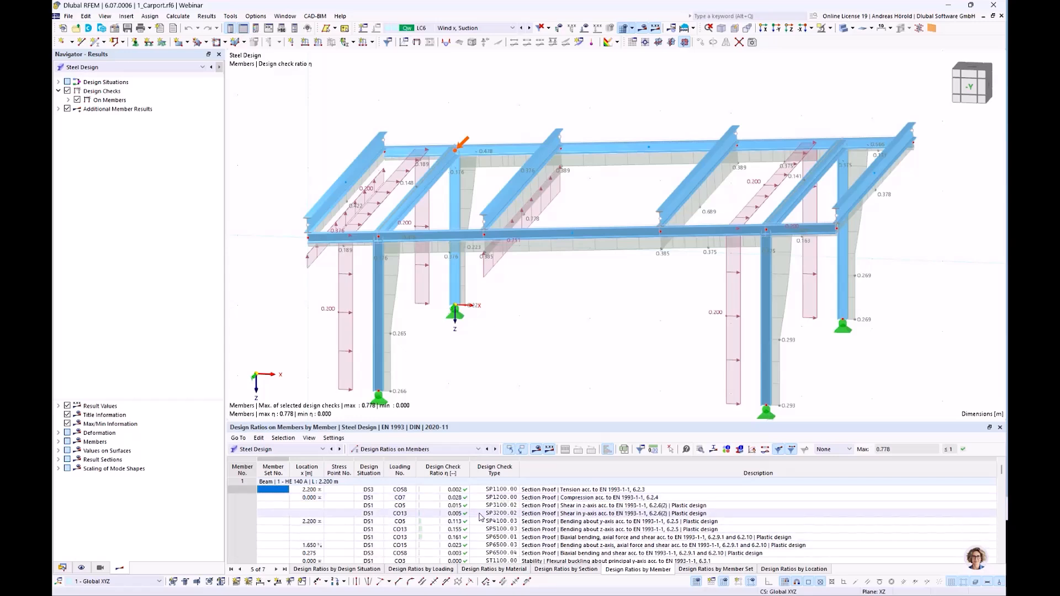
Return the table to the Structure data and switch the displayed results to Static Analysis.
{"action": "left_click", "coordinate": [274, 449]}
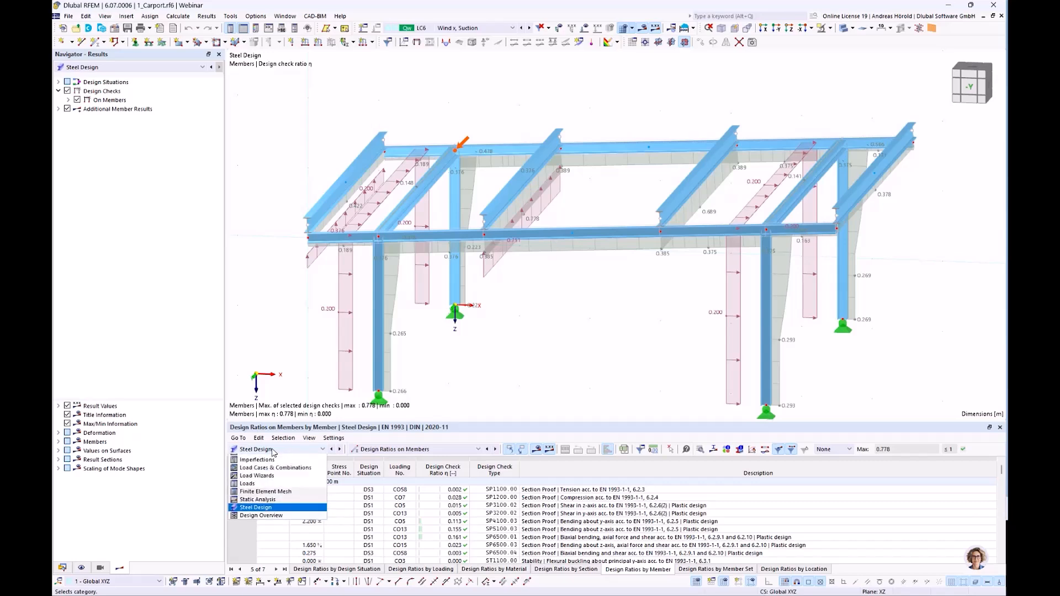
{"action": "left_click", "coordinate": [260, 458]}
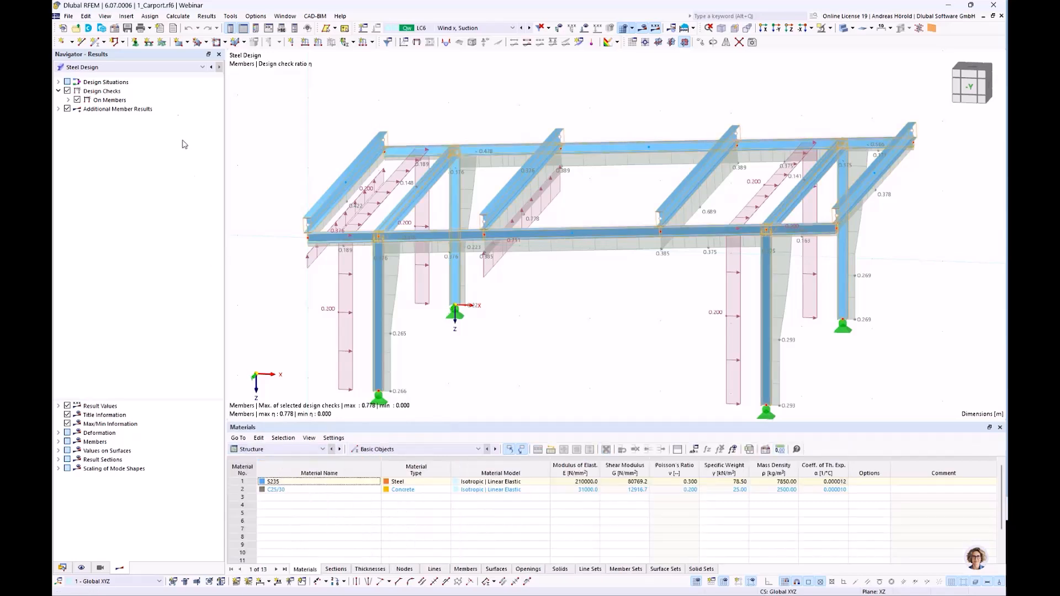
{"action": "left_click", "coordinate": [154, 69]}
{"action": "left_click", "coordinate": [156, 81]}
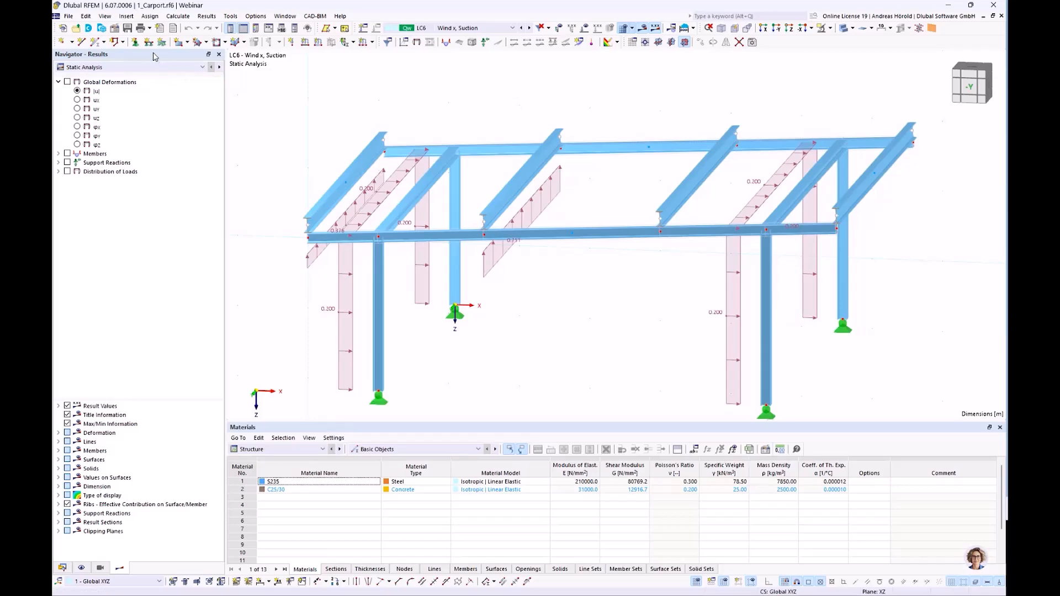
Review the active add-ons and the steel design and steel joints standards in the model's base data, and confirm the dialog.
{"action": "left_click", "coordinate": [114, 28]}
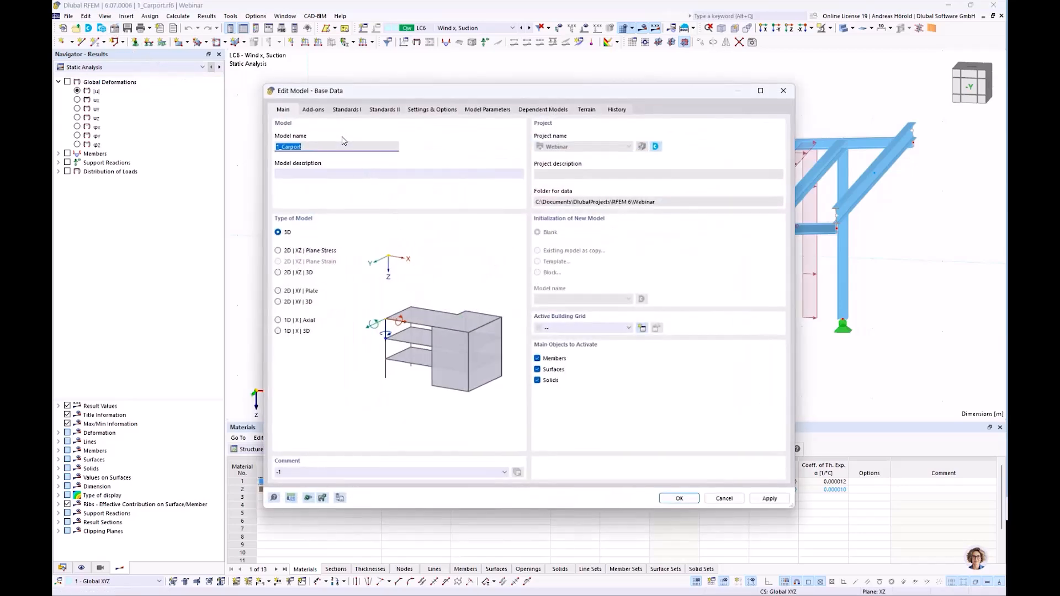
{"action": "left_click", "coordinate": [313, 110]}
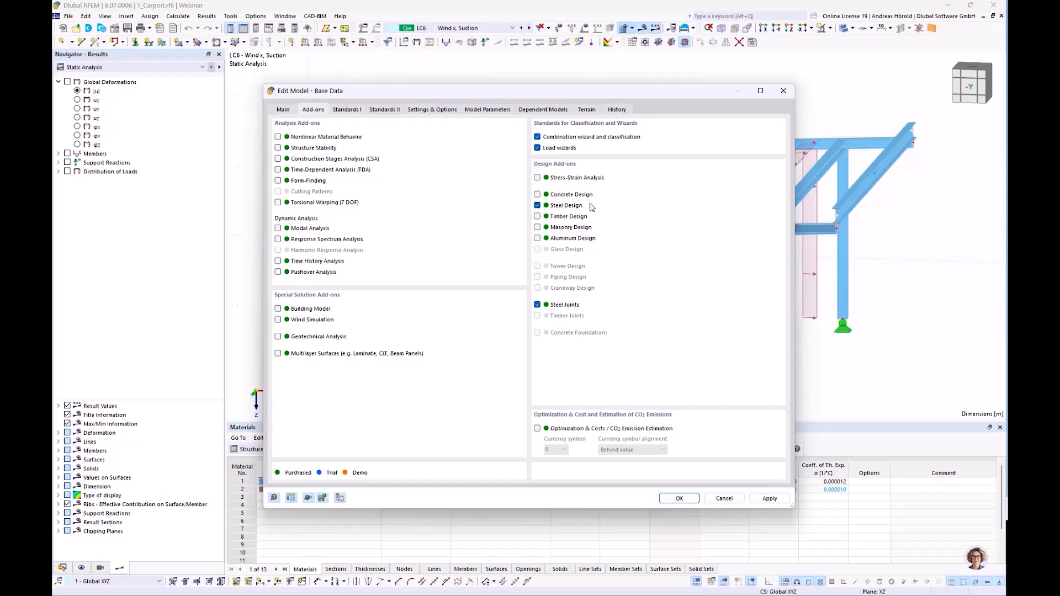
{"action": "left_click_drag", "start_coordinate": [618, 94], "coordinate": [437, 86]}
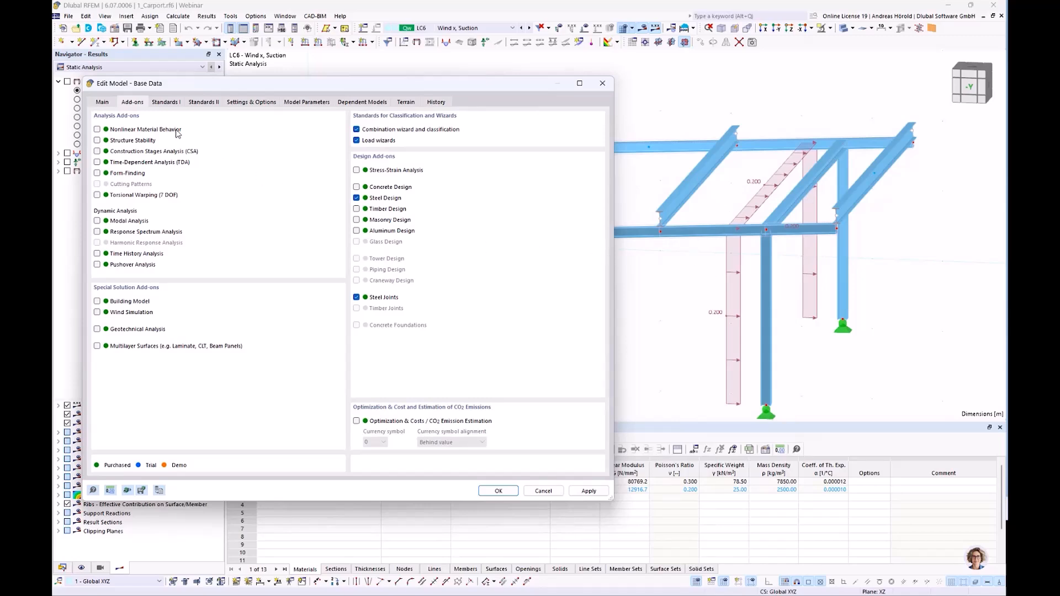
{"action": "left_click", "coordinate": [166, 102]}
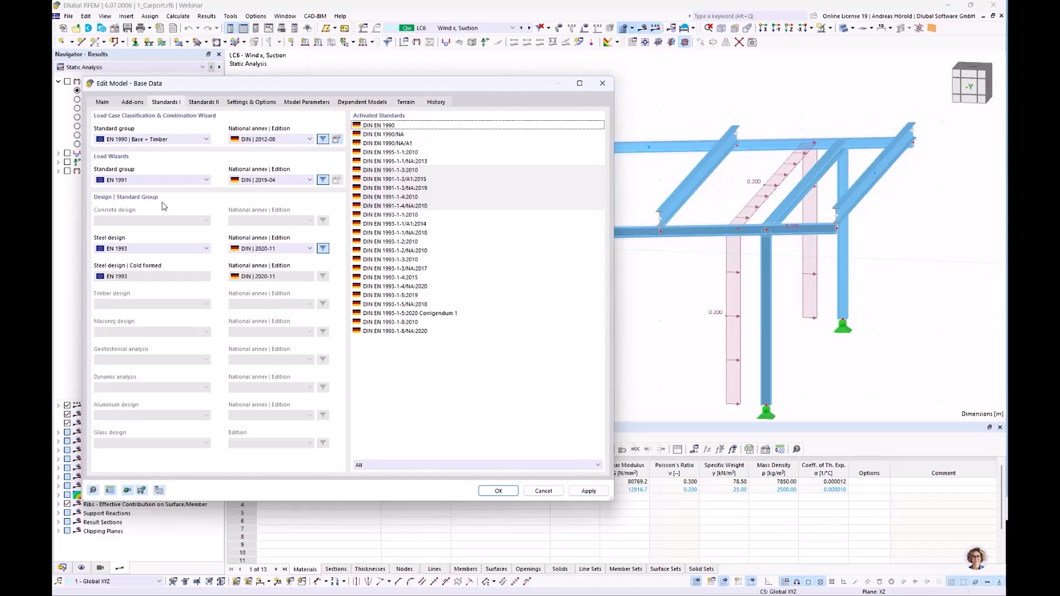
{"action": "left_click", "coordinate": [209, 102]}
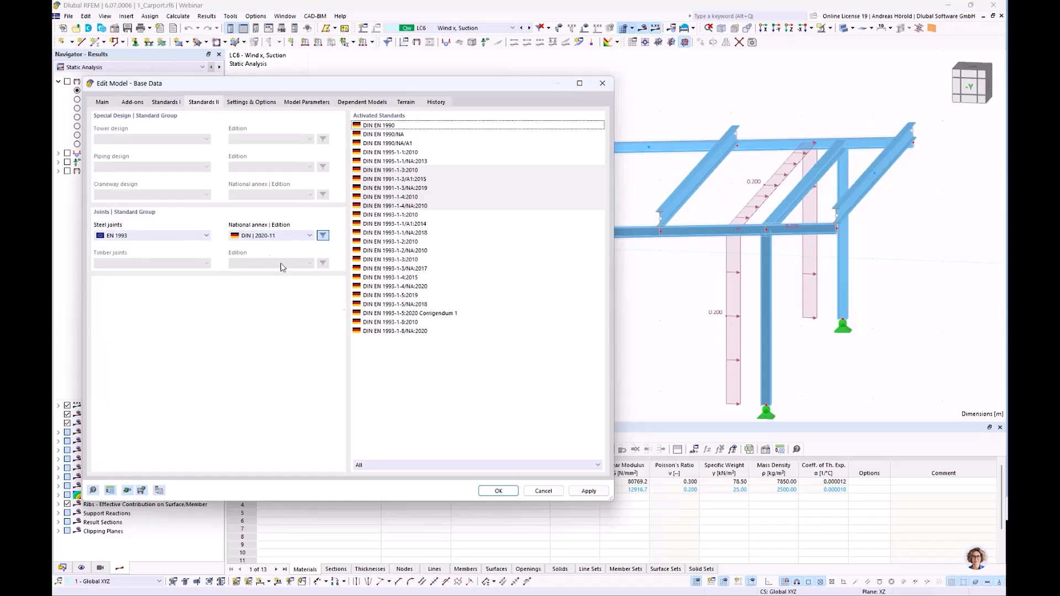
{"action": "left_click", "coordinate": [498, 491]}
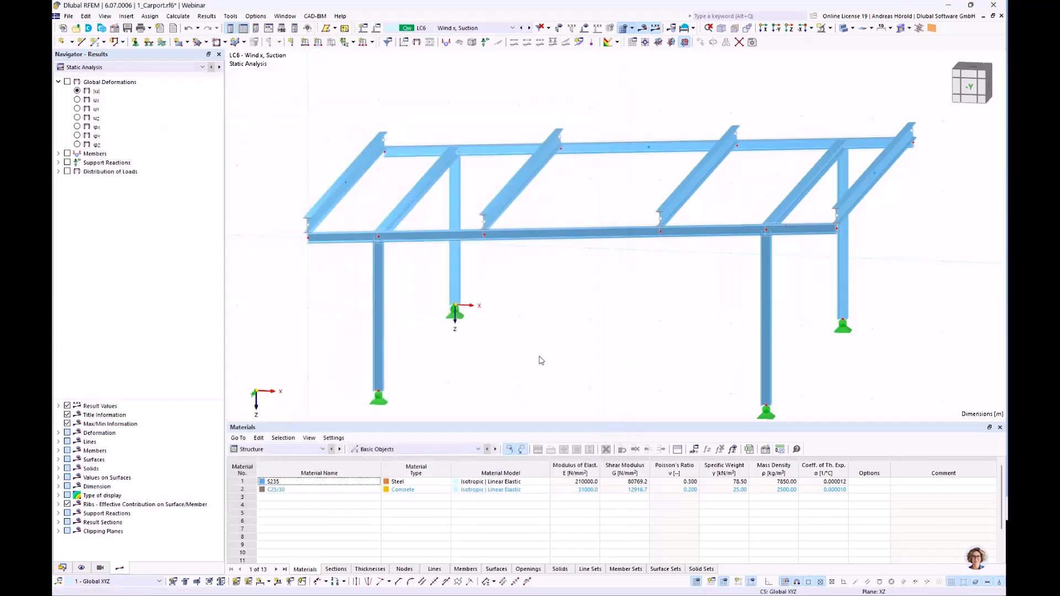
Create a steel joint at node 7, the base of a front column, and check the member assigned to it.
{"action": "scroll", "coordinate": [541, 360], "scroll_direction": "down", "scroll_amount": 1}
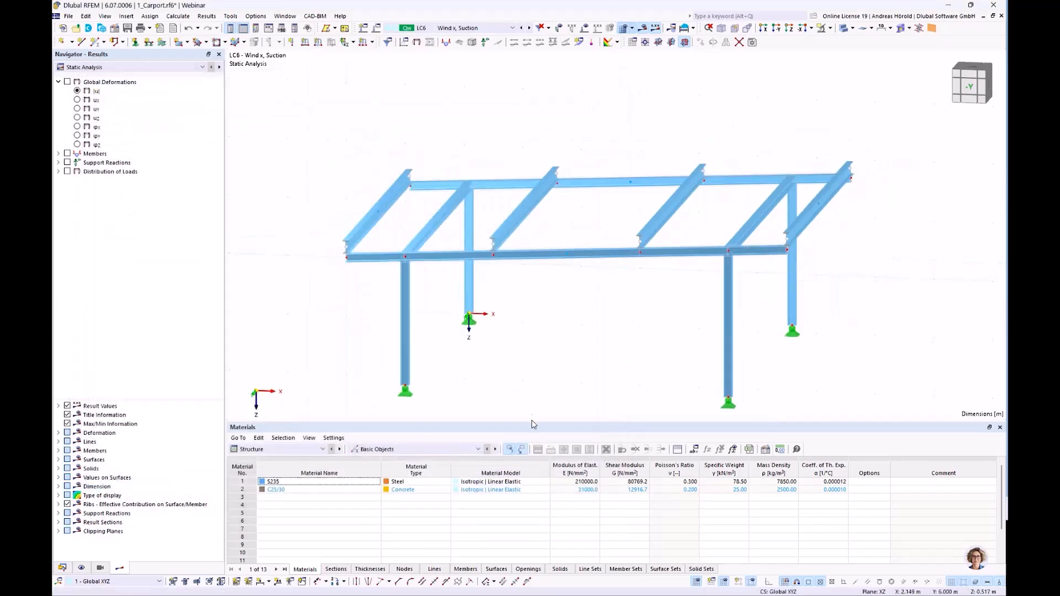
{"action": "middle_click_drag", "start_coordinate": [523, 359], "coordinate": [533, 316], "text": "ctrl"}
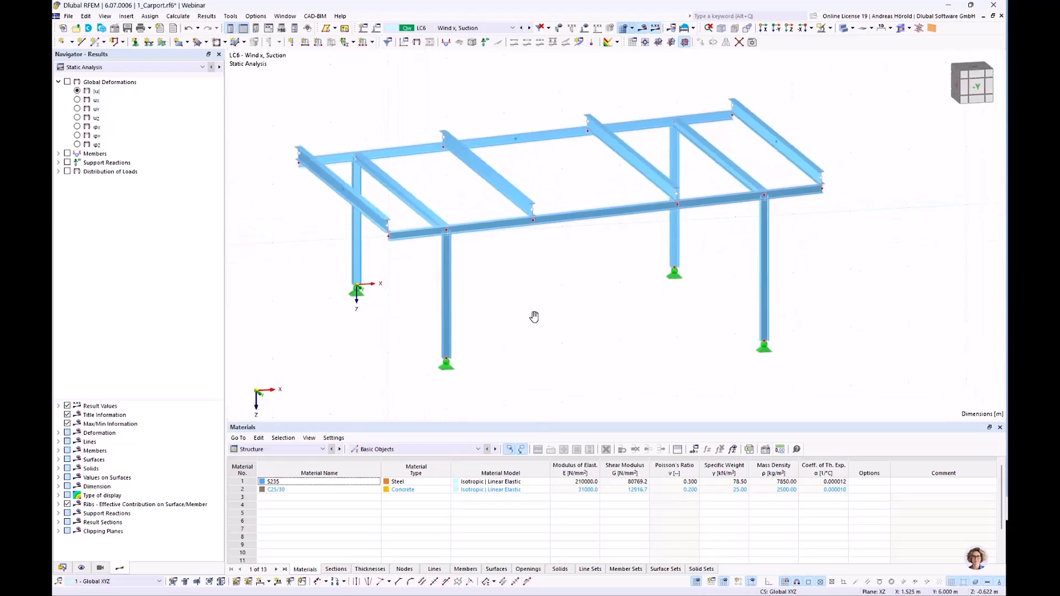
{"action": "right_click", "coordinate": [447, 361]}
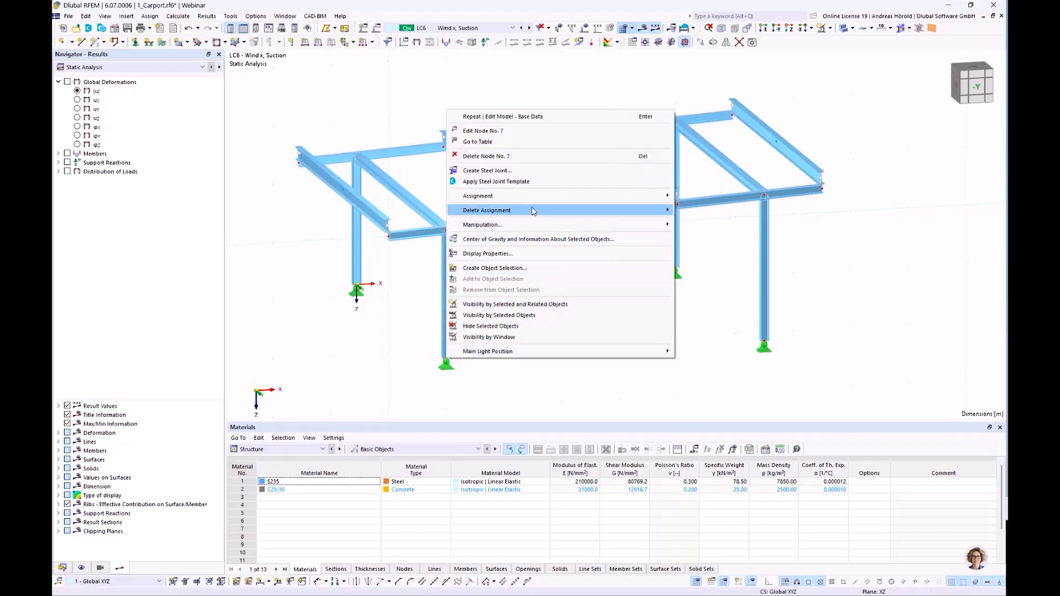
{"action": "left_click", "coordinate": [494, 172]}
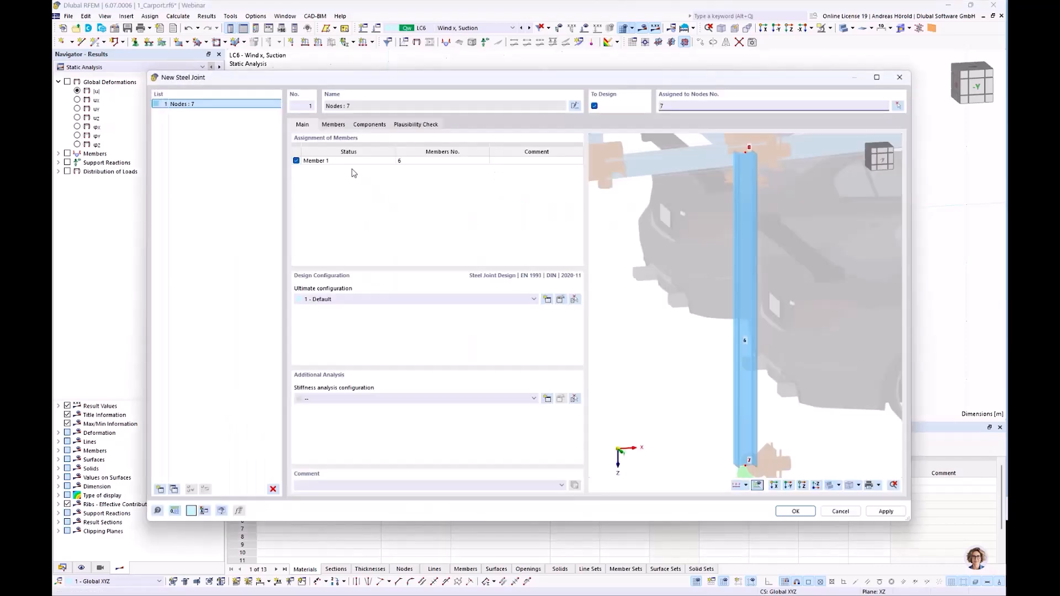
{"action": "left_click", "coordinate": [335, 125]}
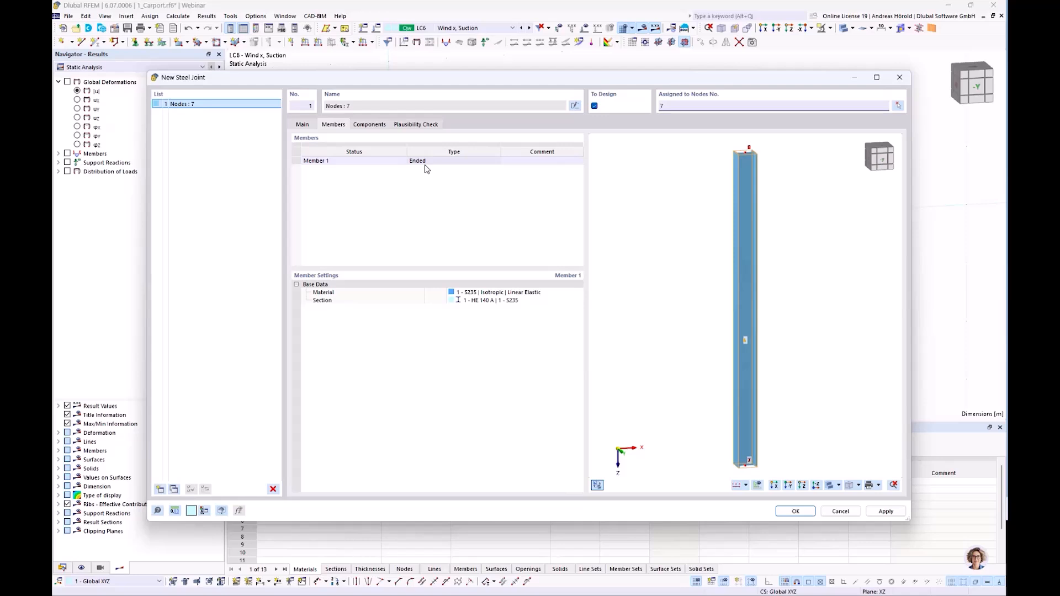
{"action": "left_click", "coordinate": [301, 125]}
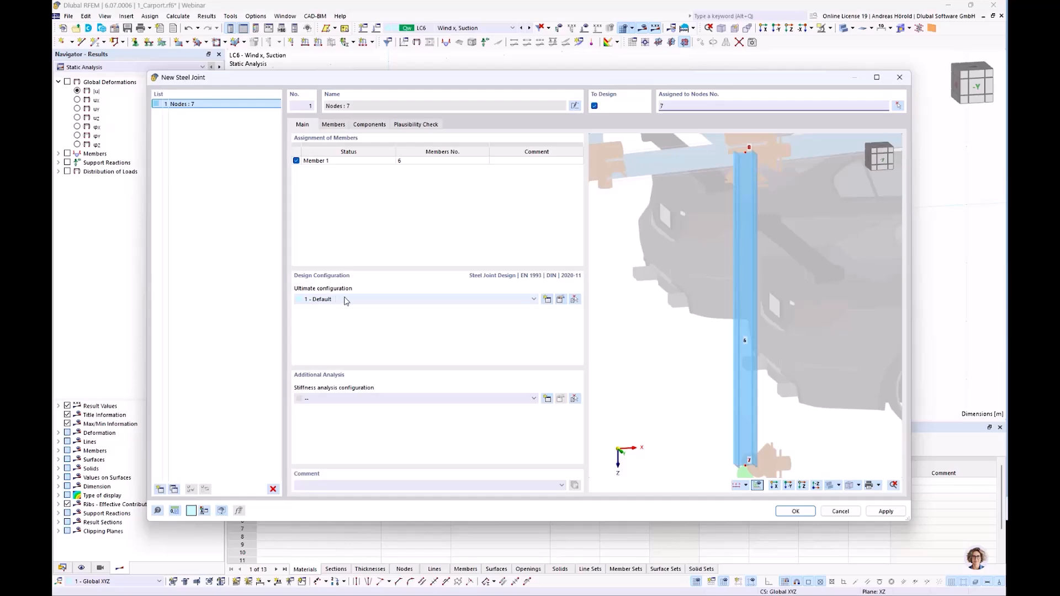
Review the default ultimate configuration of the joint, including the limit plastic strain for plates and welds, without changing it.
{"action": "left_click", "coordinate": [560, 299]}
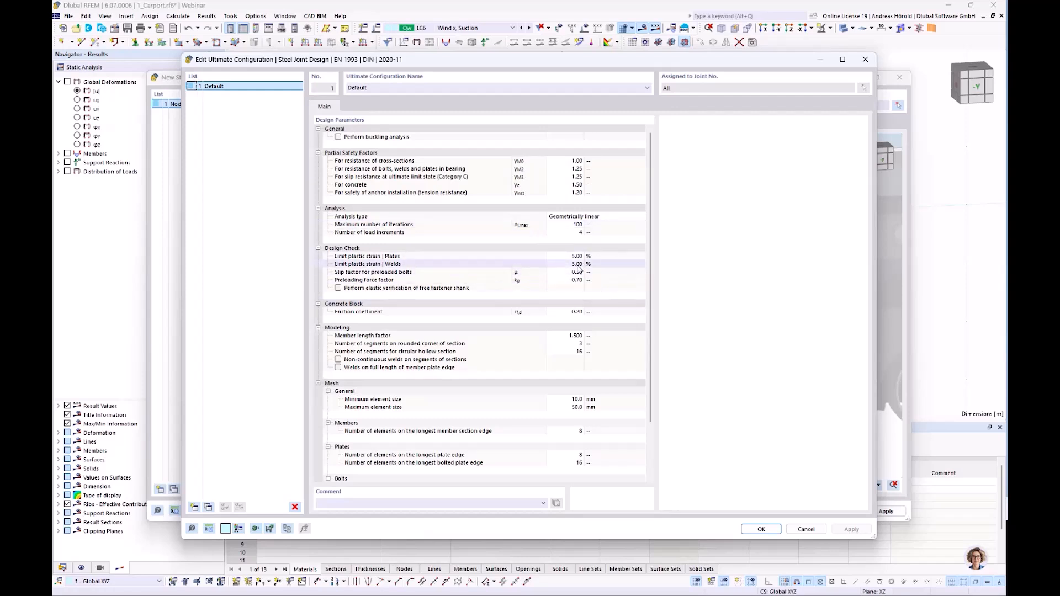
{"action": "left_click", "coordinate": [577, 265]}
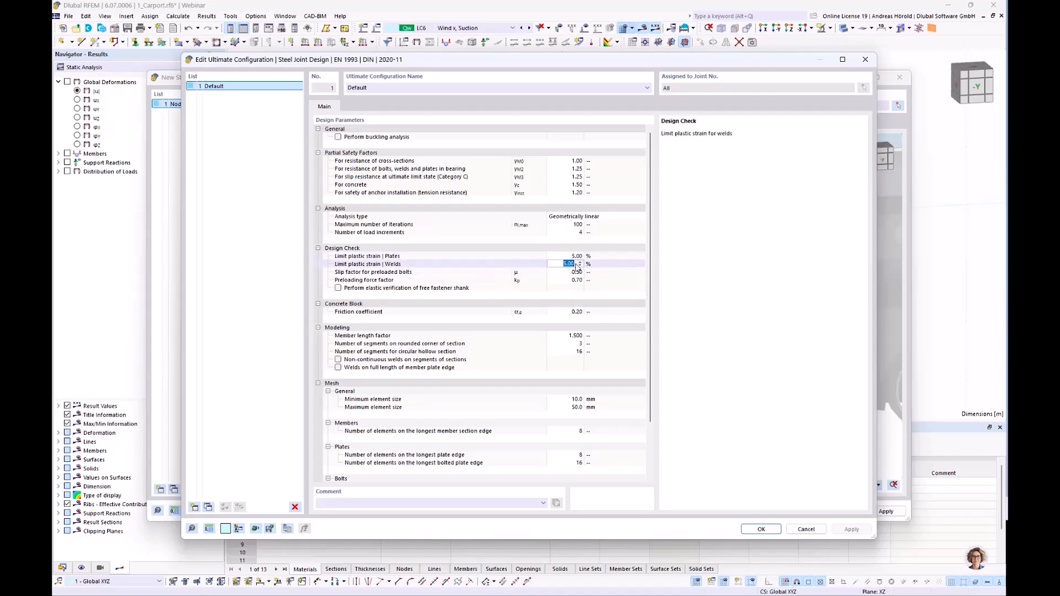
{"action": "left_click", "coordinate": [575, 257]}
{"action": "left_click", "coordinate": [807, 530]}
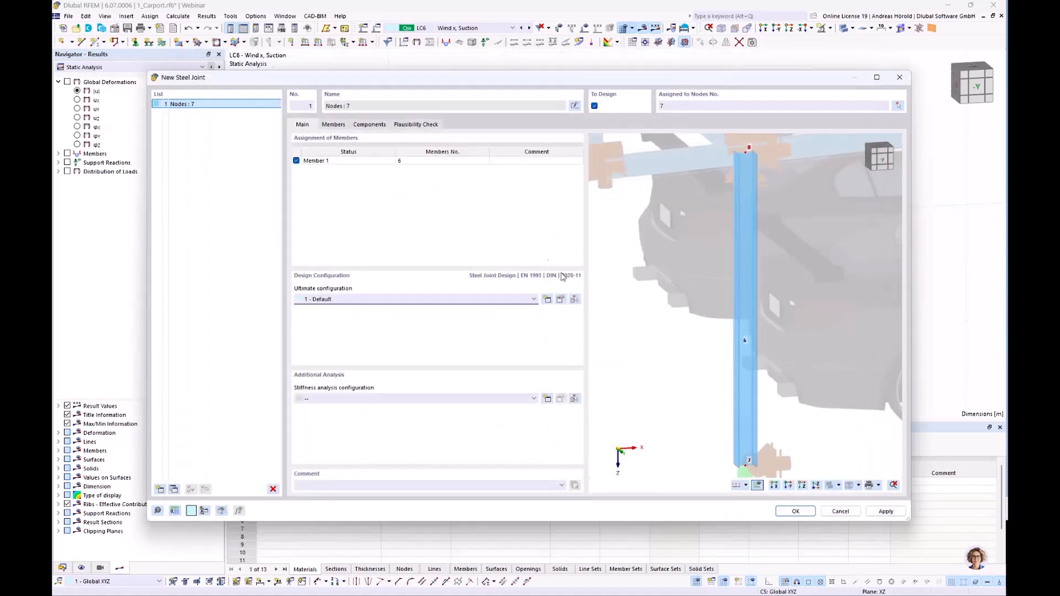
Insert a Base Plate component into the new steel joint.
{"action": "left_click", "coordinate": [334, 125]}
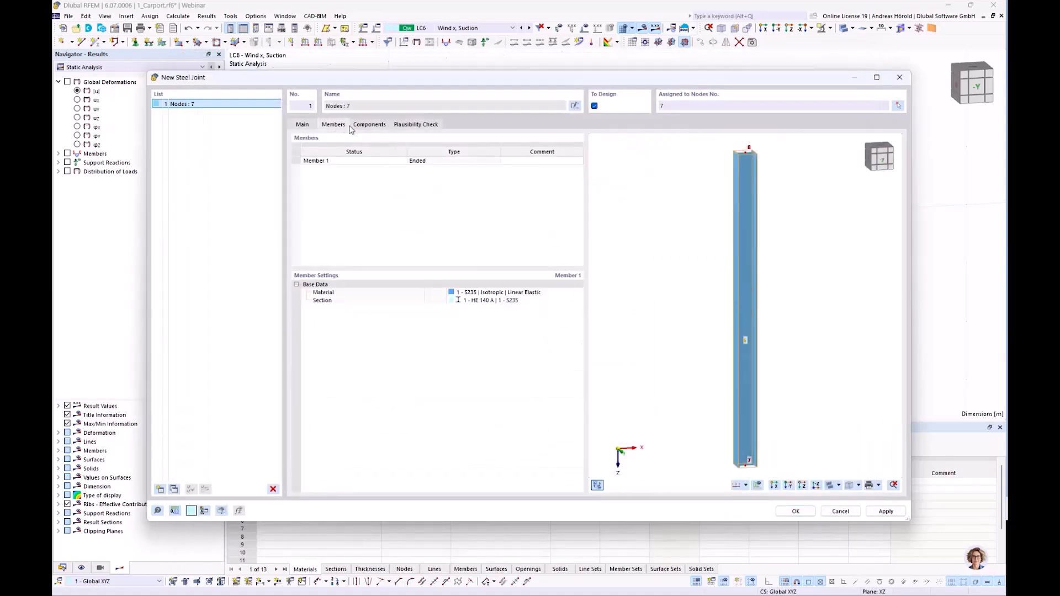
{"action": "left_click", "coordinate": [369, 124]}
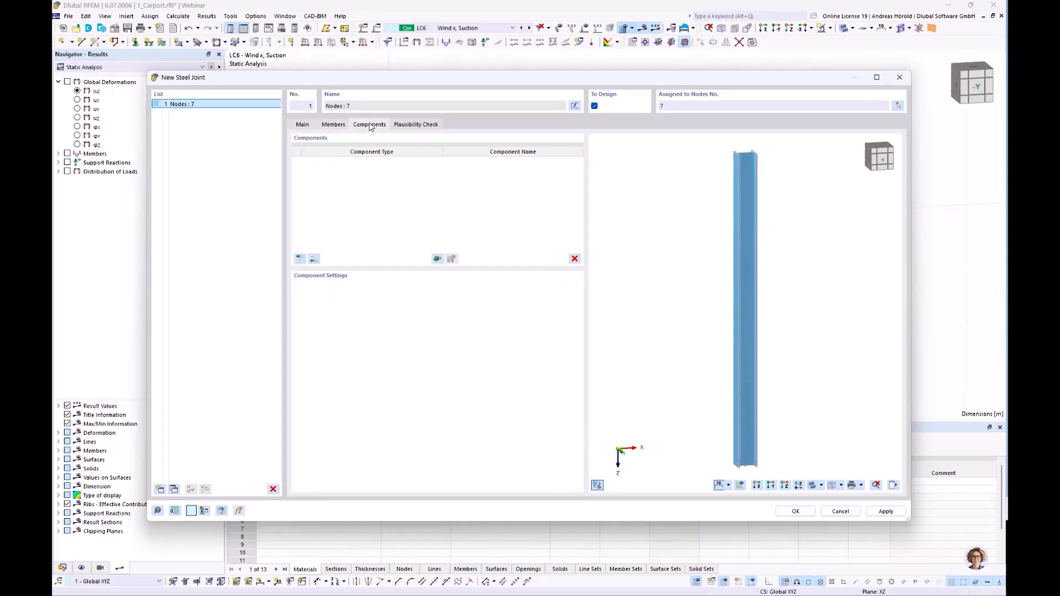
{"action": "left_click", "coordinate": [299, 259]}
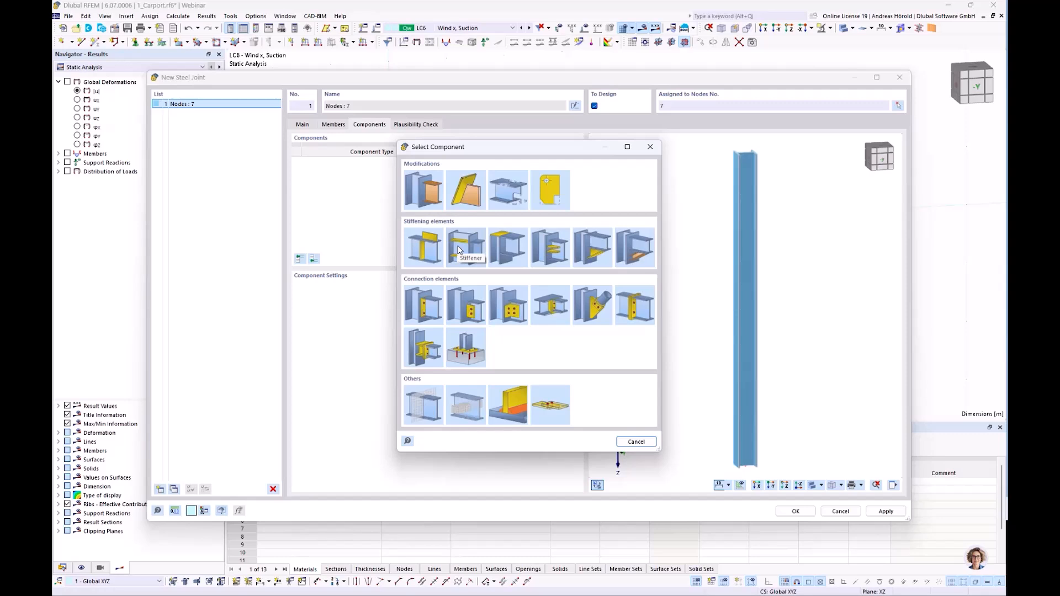
{"action": "left_click", "coordinate": [463, 349]}
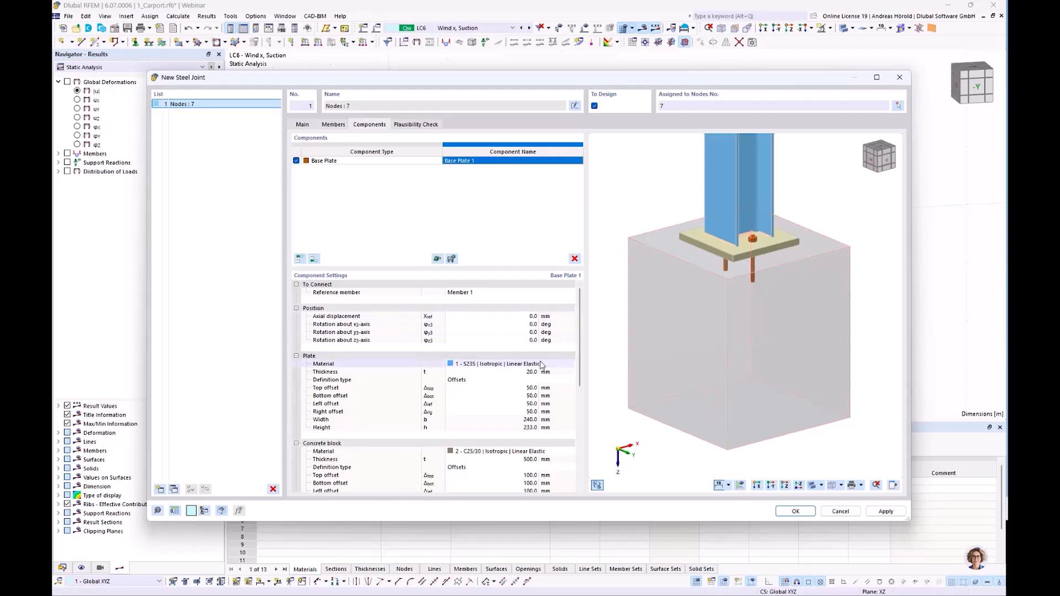
Set the base plate's thickness to 10 mm and its top, bottom, left and right offsets to 10 mm each.
{"action": "scroll", "coordinate": [538, 367], "scroll_direction": "down", "scroll_amount": 1}
{"action": "left_click", "coordinate": [529, 349]}
{"action": "type", "text": "10"}
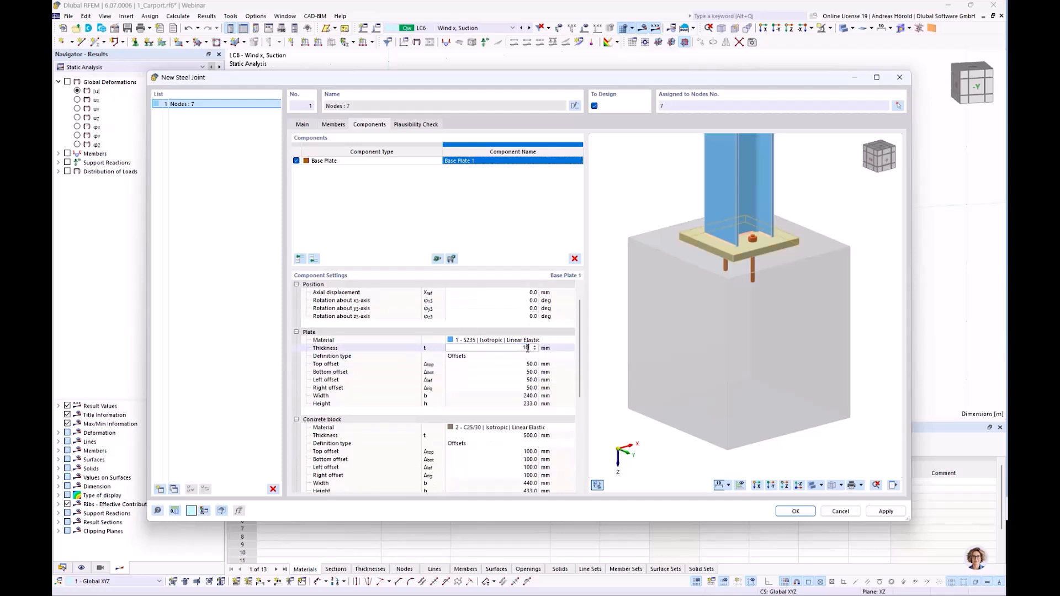
{"action": "left_click", "coordinate": [529, 365]}
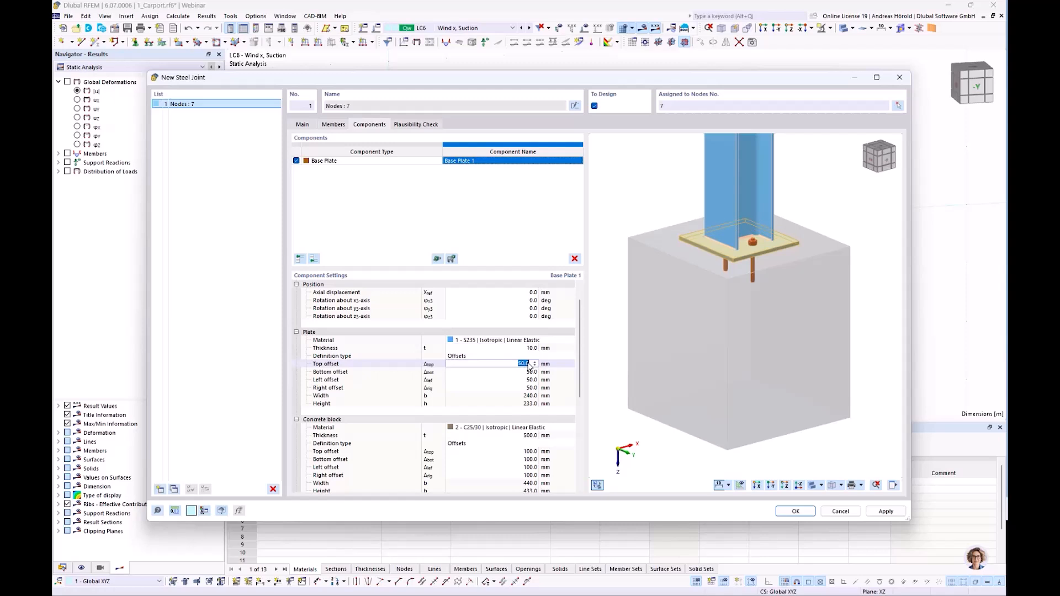
{"action": "type", "text": "1"}
{"action": "key", "text": "Tab"}
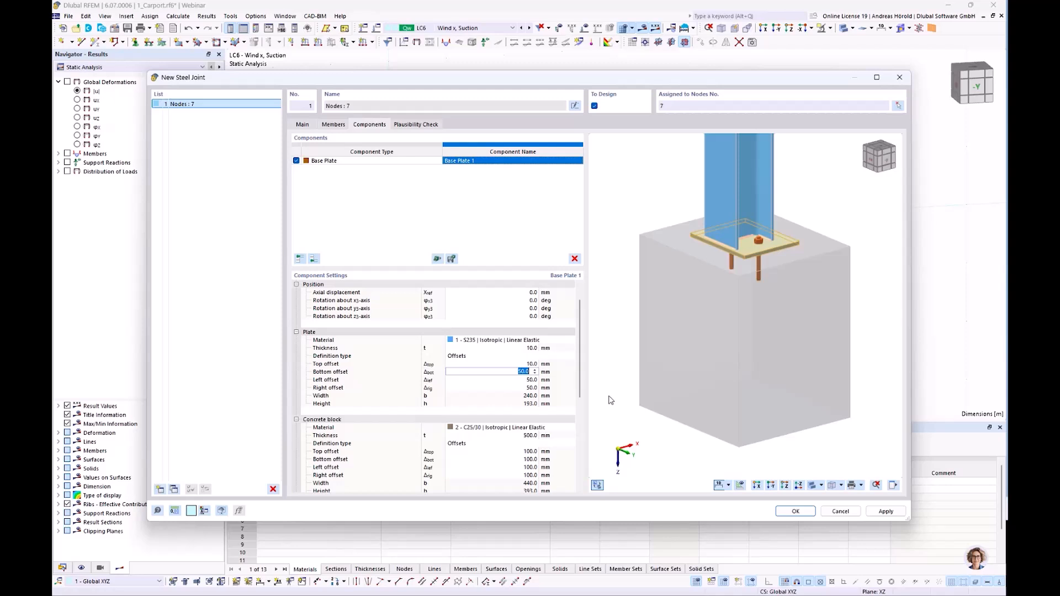
{"action": "type", "text": "10"}
{"action": "key", "text": "Tab"}
{"action": "type", "text": "10"}
{"action": "key", "text": "Tab"}
{"action": "type", "text": "10"}
{"action": "key", "text": "Tab"}
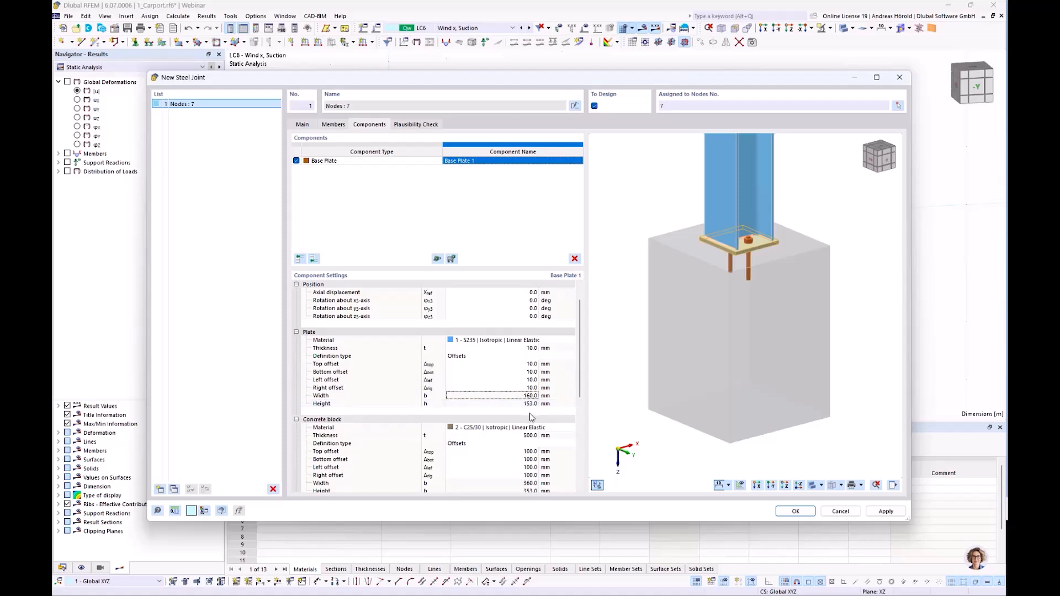
Set the concrete block's thickness to 200 mm and its top, bottom, left and right offsets to 10 mm each.
{"action": "scroll", "coordinate": [527, 450], "scroll_direction": "down", "scroll_amount": 3}
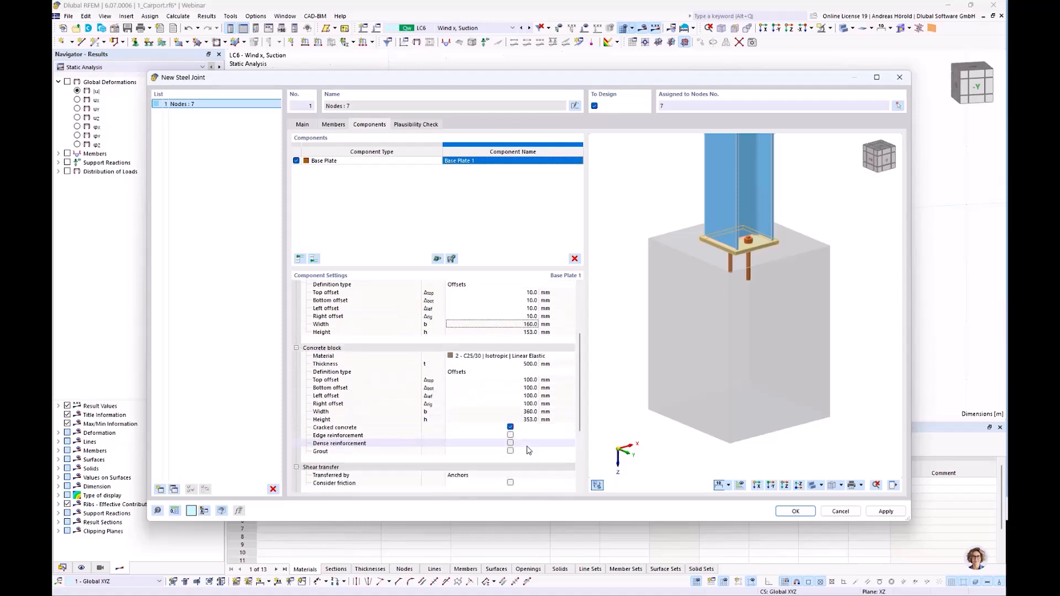
{"action": "left_click", "coordinate": [527, 364]}
{"action": "type", "text": "200"}
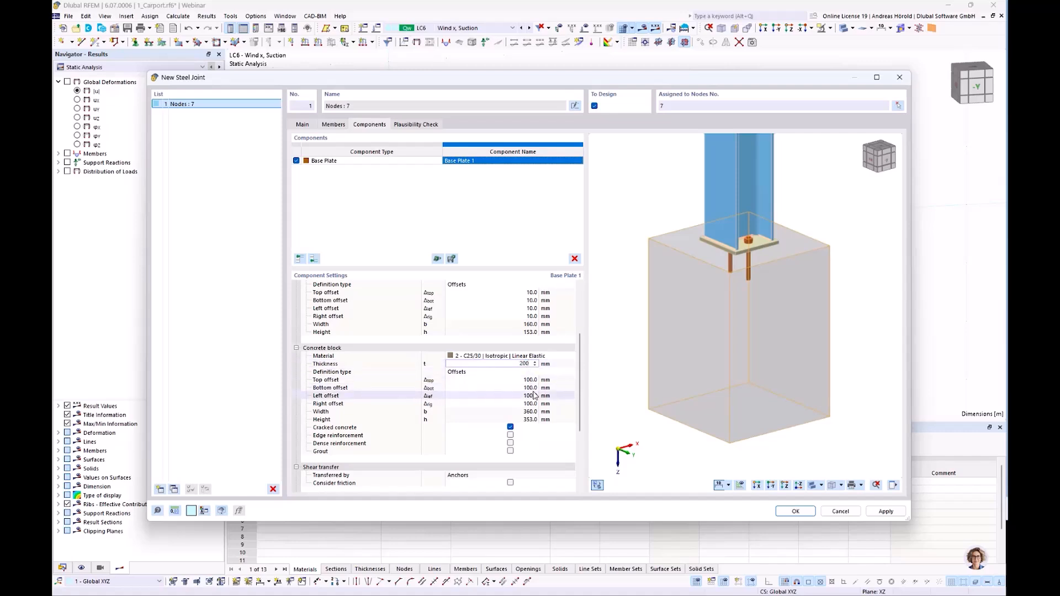
{"action": "left_click", "coordinate": [530, 380]}
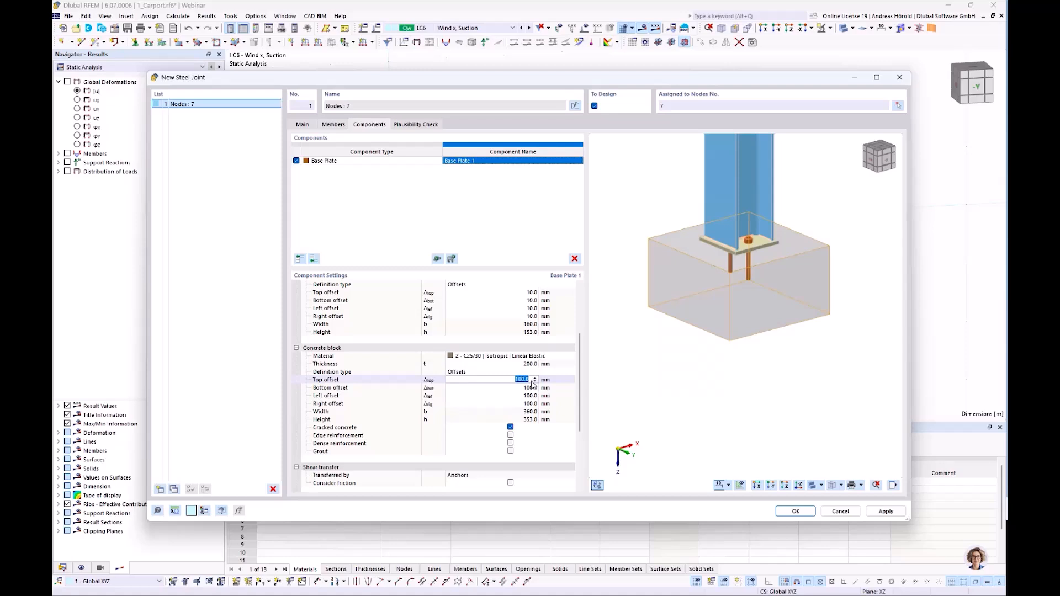
{"action": "type", "text": "10"}
{"action": "key", "text": "Return"}
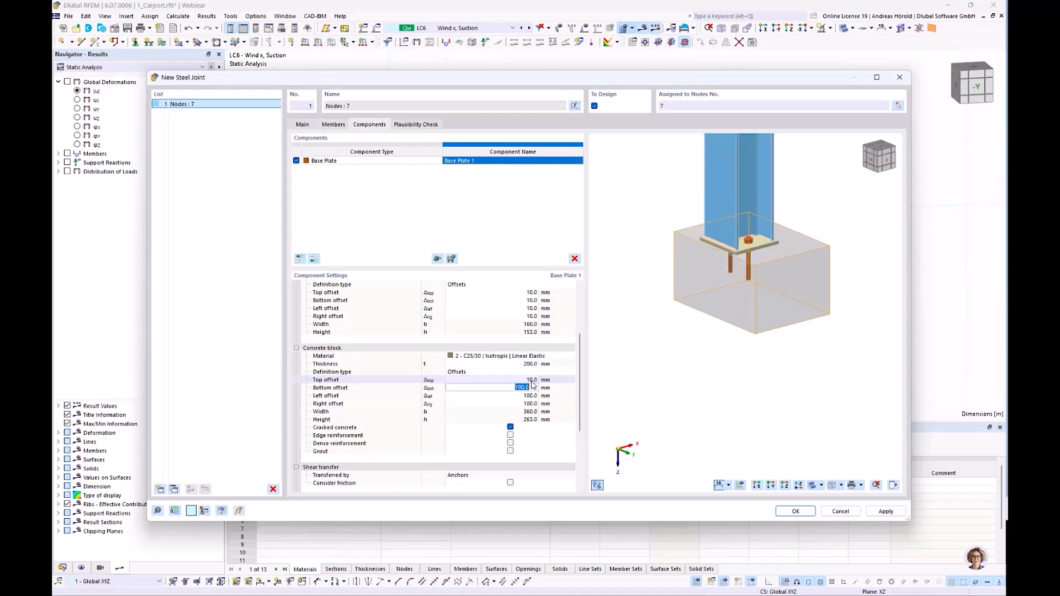
{"action": "type", "text": "10"}
{"action": "key", "text": "Return"}
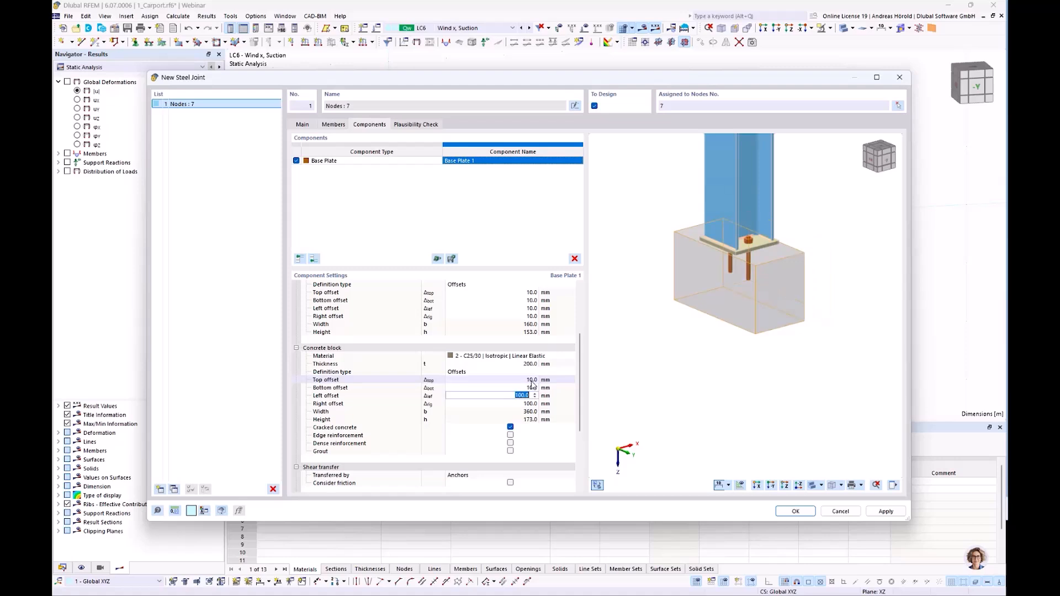
{"action": "type", "text": "10"}
{"action": "key", "text": "Return"}
{"action": "type", "text": "10"}
{"action": "key", "text": "Return"}
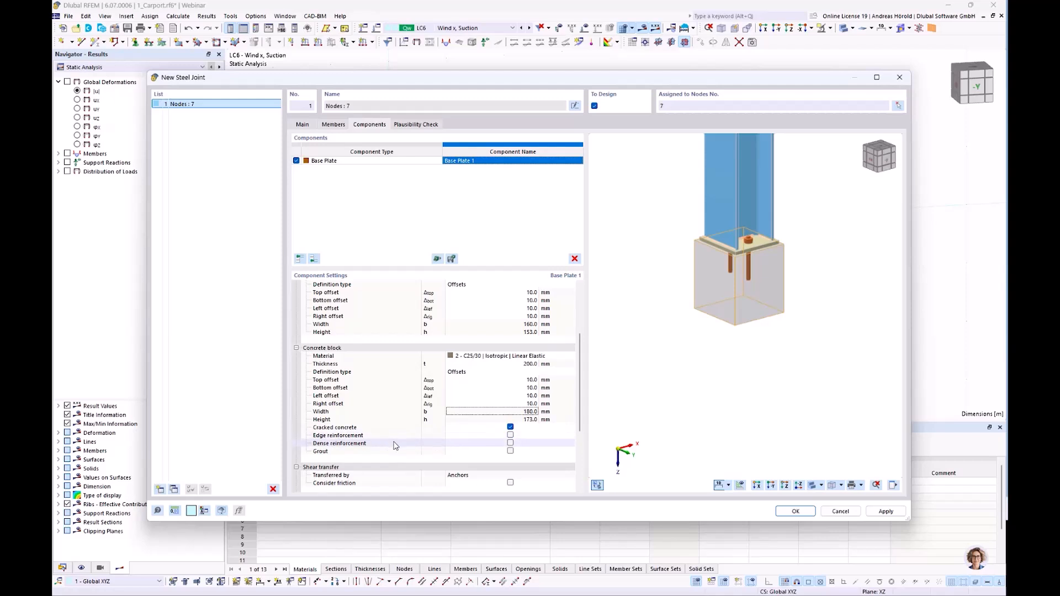
Enable grout for the concrete block, inspect it under the base plate, and disable it again.
{"action": "left_click", "coordinate": [511, 451]}
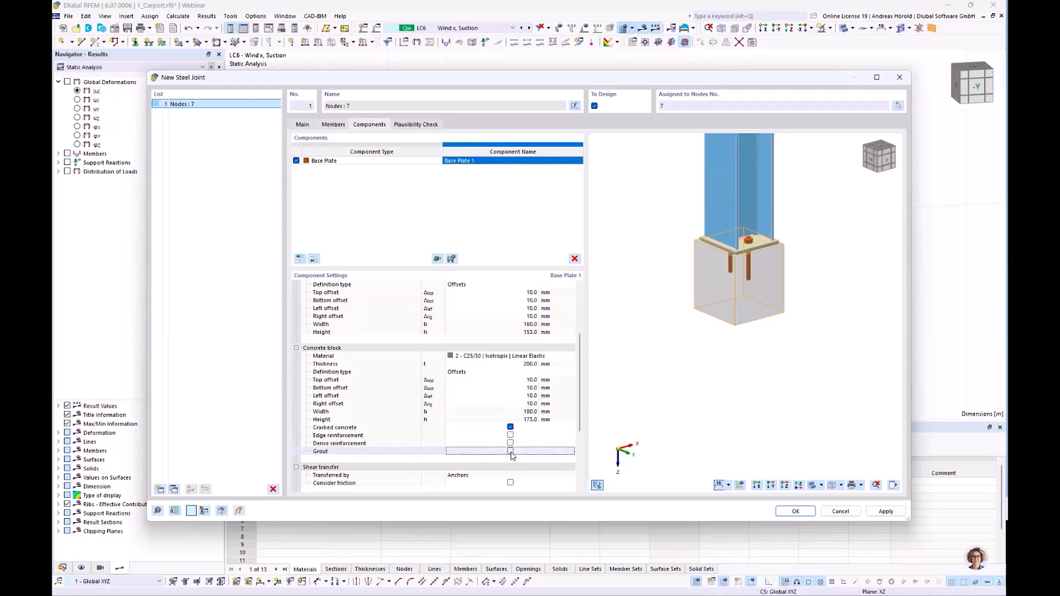
{"action": "left_click", "coordinate": [510, 452]}
{"action": "scroll", "coordinate": [723, 211], "scroll_direction": "up", "scroll_amount": 5}
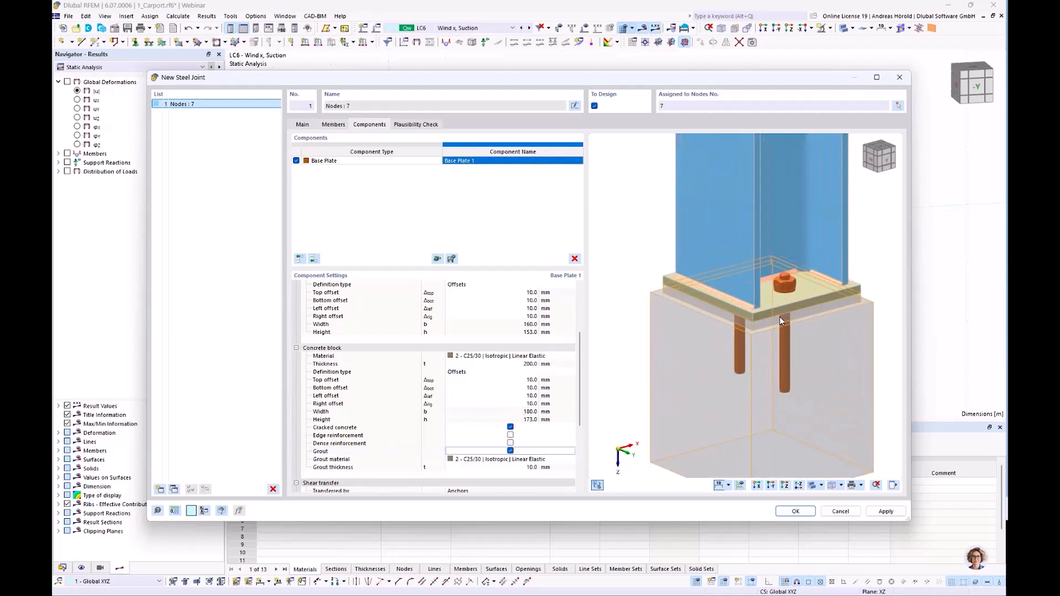
{"action": "left_click", "coordinate": [510, 451]}
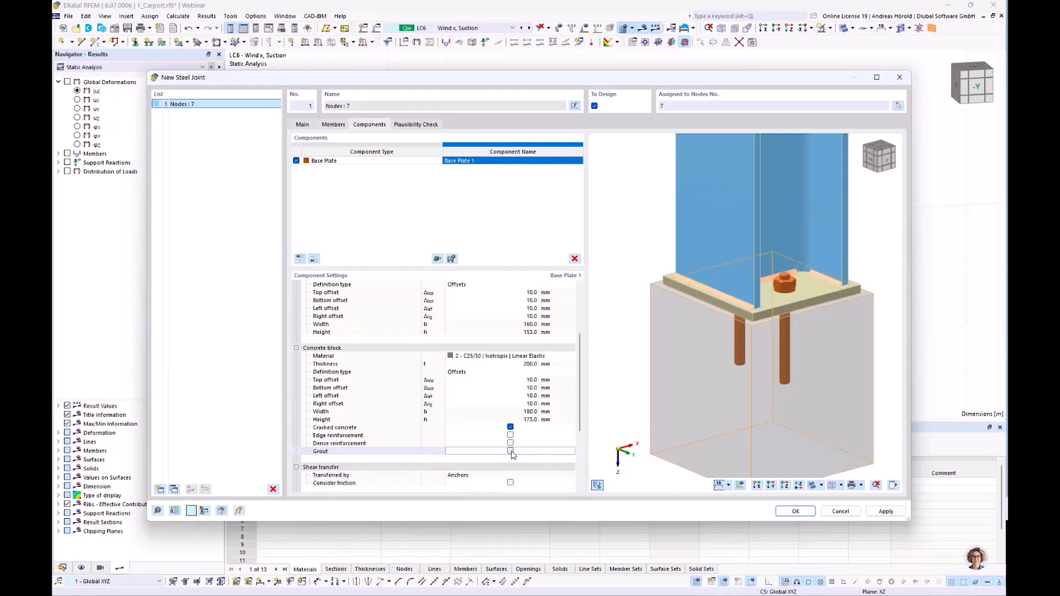
Keep the base plate anchors at diameter M12 and set their strength grade to 4.6.
{"action": "scroll", "coordinate": [441, 419], "scroll_direction": "down", "scroll_amount": 4}
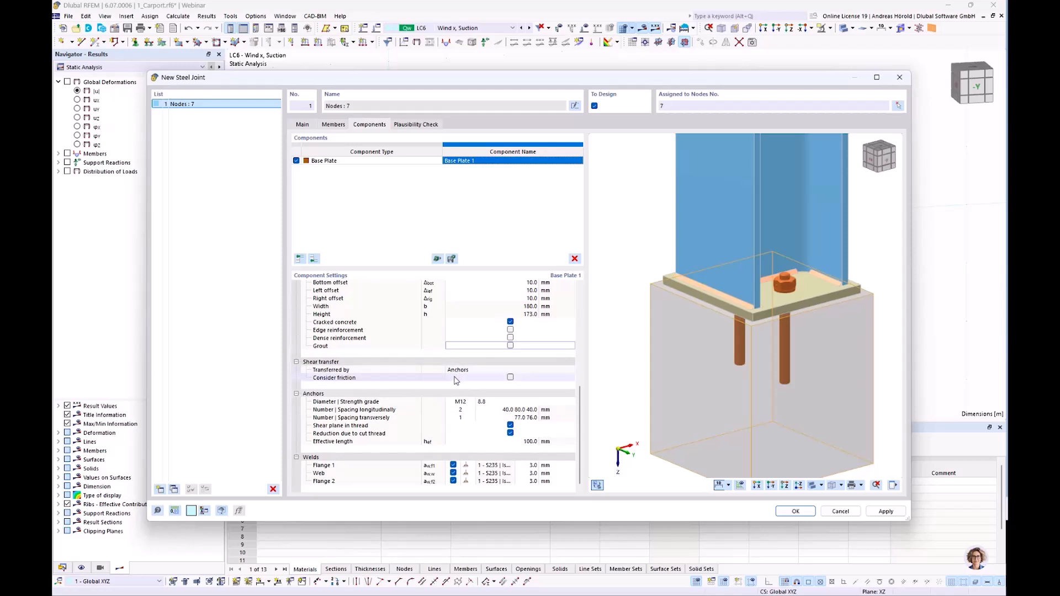
{"action": "left_click", "coordinate": [510, 378]}
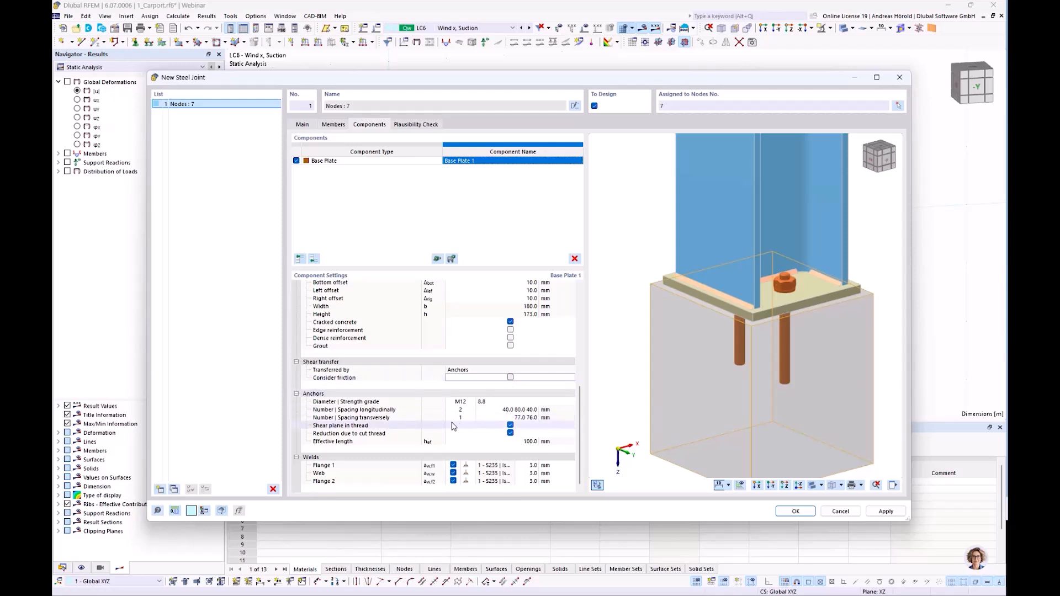
{"action": "left_click", "coordinate": [464, 403]}
{"action": "left_click", "coordinate": [470, 402]}
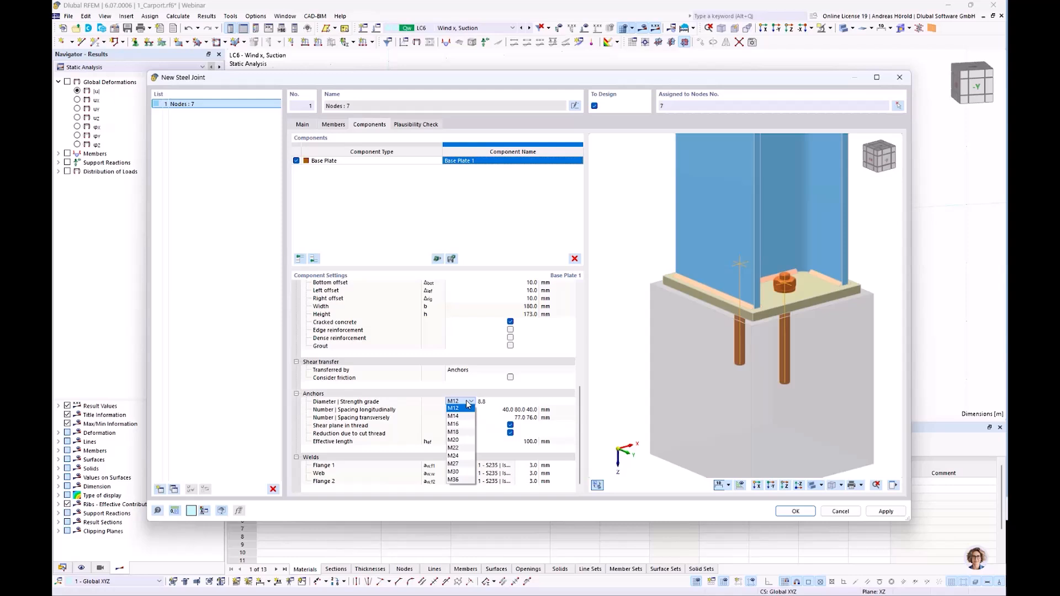
{"action": "left_click", "coordinate": [488, 403]}
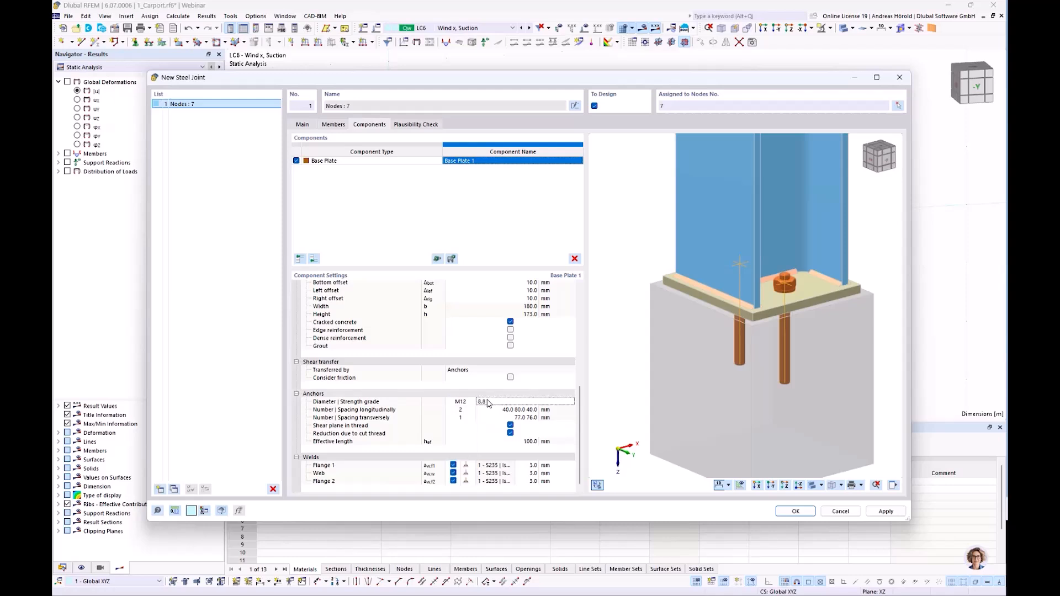
{"action": "left_click", "coordinate": [493, 404]}
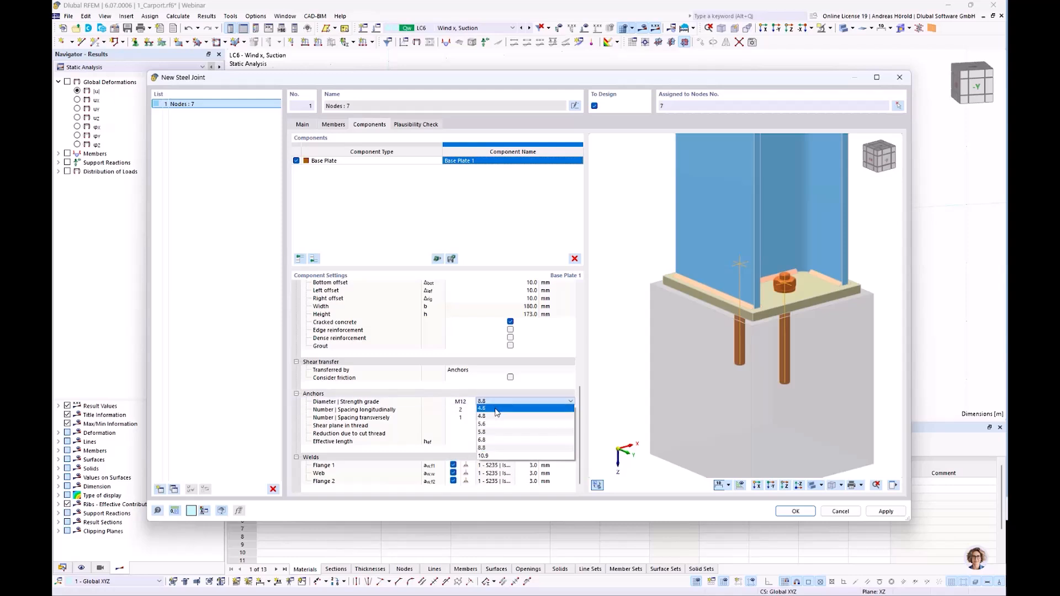
{"action": "left_click", "coordinate": [496, 410]}
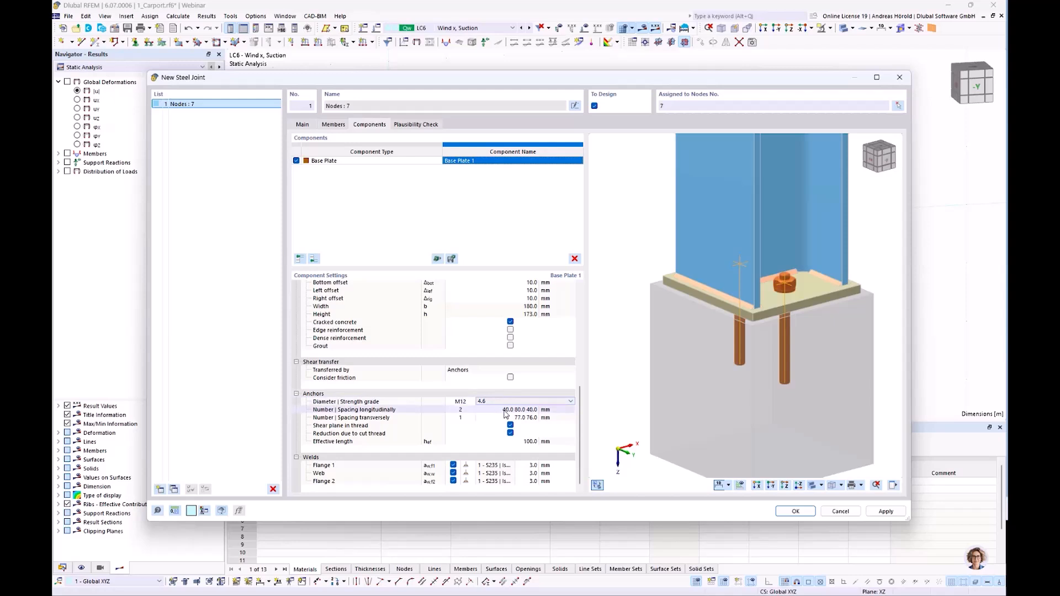
Set the base plate anchors' transverse spacing to 76.5 76.5 mm and disable the shear plane in thread.
{"action": "left_click", "coordinate": [503, 410]}
{"action": "middle_click_drag", "start_coordinate": [709, 393], "coordinate": [693, 408], "text": "ctrl"}
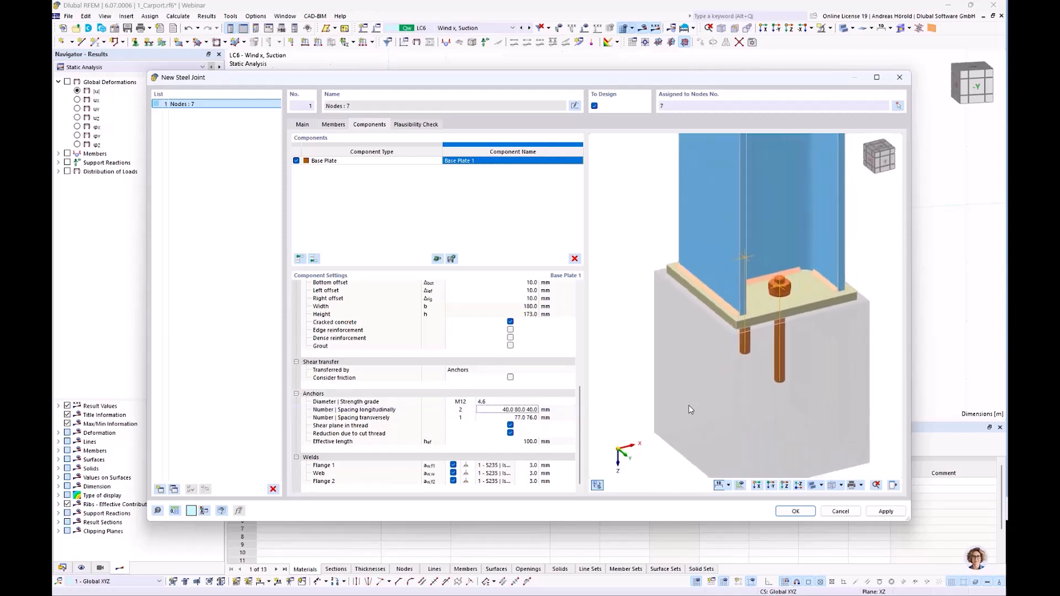
{"action": "left_click", "coordinate": [519, 418]}
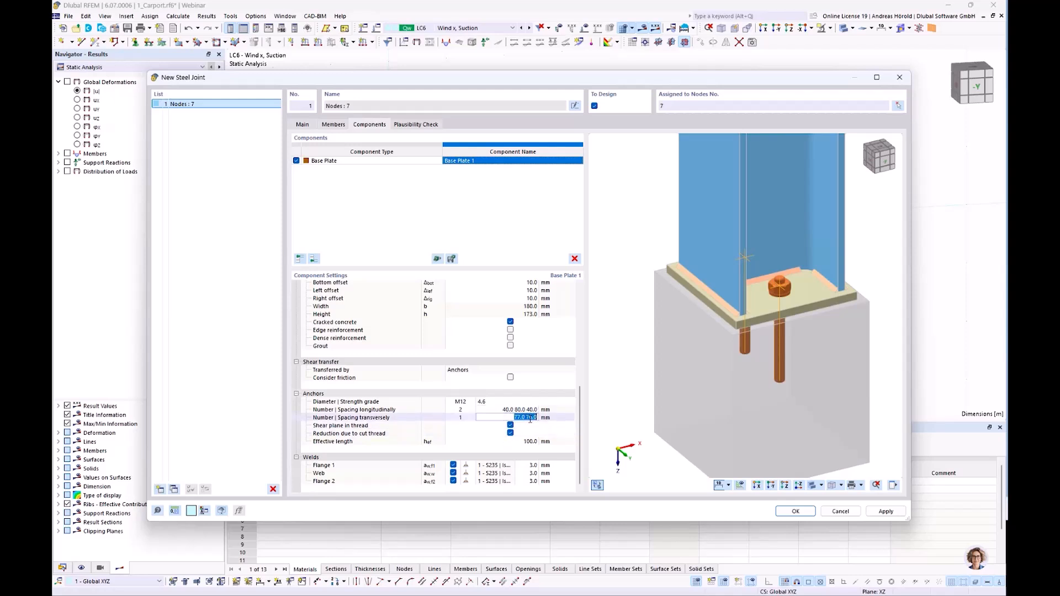
{"action": "type", "text": "76,5"}
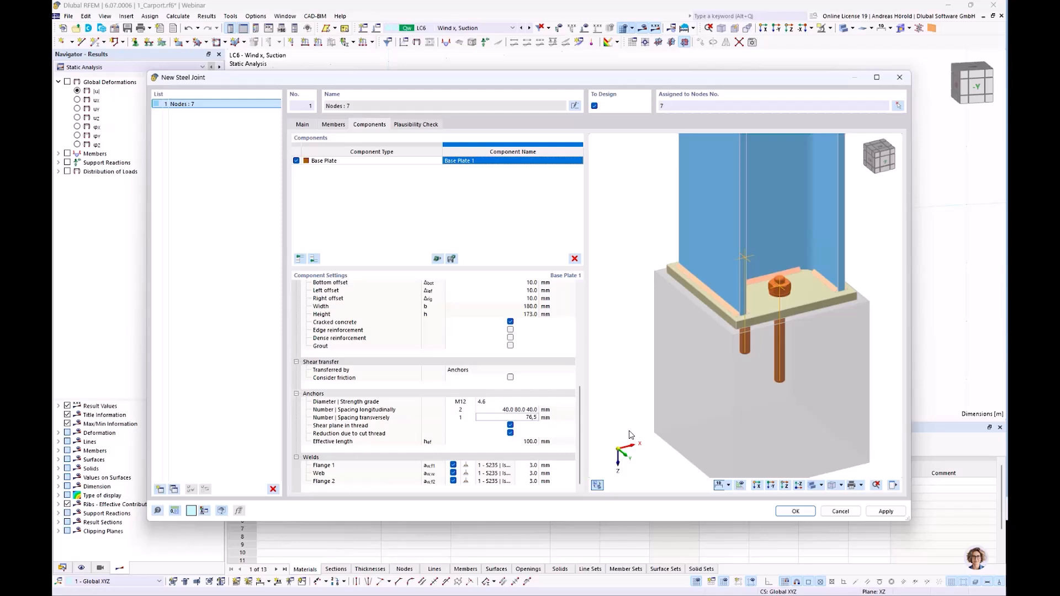
{"action": "key", "text": "Return"}
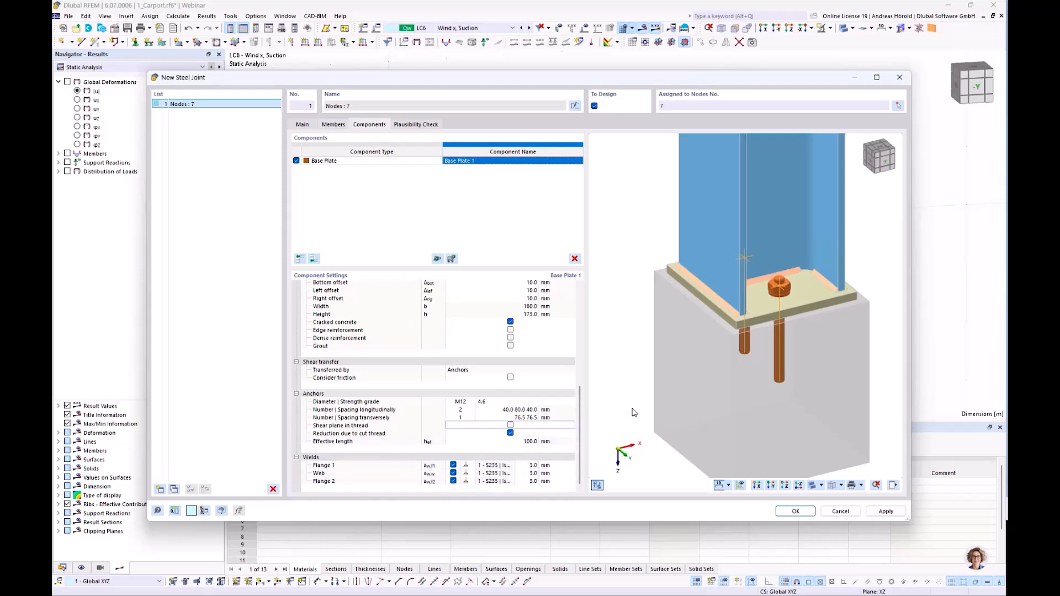
Run the plausibility check on the column base joint and accept the new steel joint.
{"action": "scroll", "coordinate": [637, 403], "scroll_direction": "down", "scroll_amount": 4}
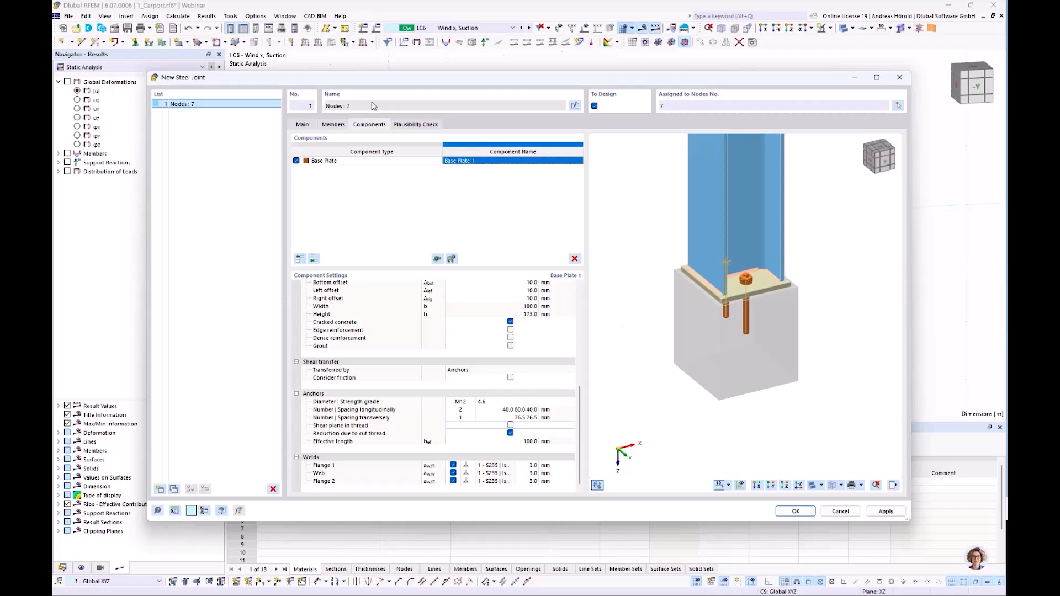
{"action": "left_click", "coordinate": [417, 125]}
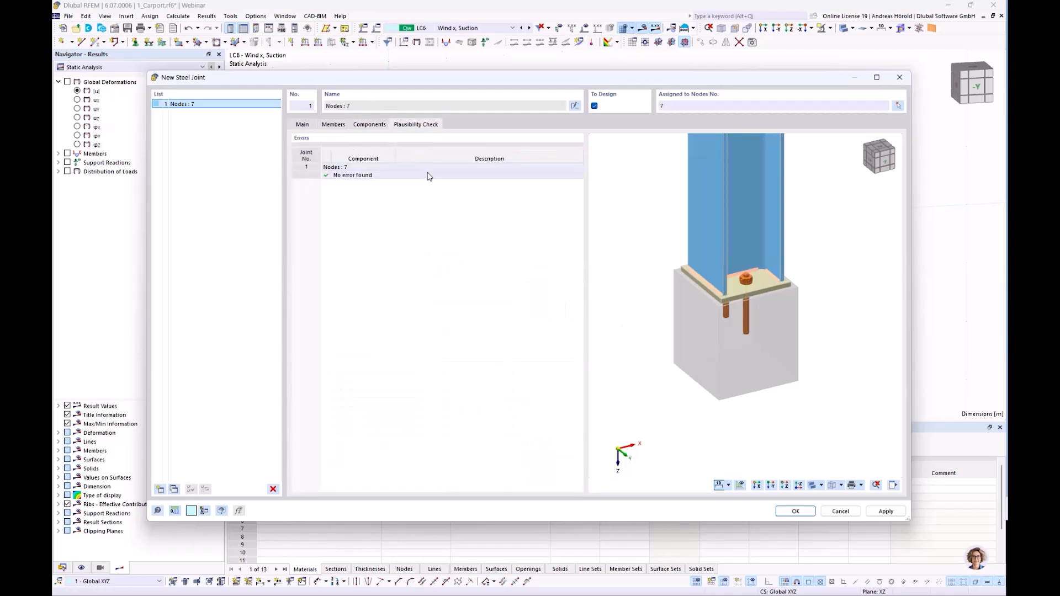
{"action": "left_click", "coordinate": [793, 512]}
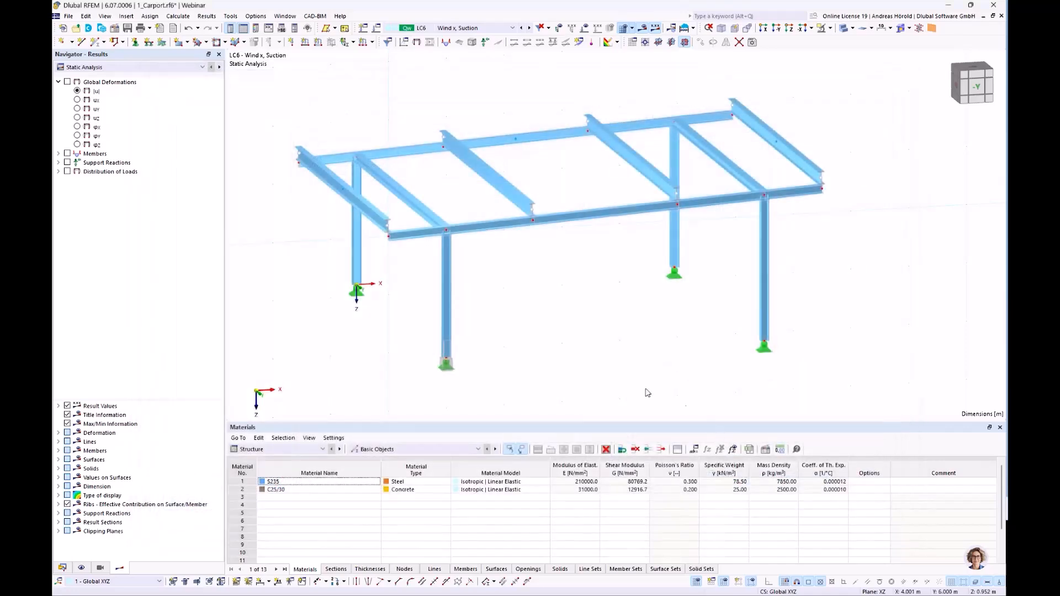
Compare the joint display at the column base without a joint model, simplified and detailed, and finish with the detailed joint model.
{"action": "scroll", "coordinate": [430, 380], "scroll_direction": "up", "scroll_amount": 3}
{"action": "scroll", "coordinate": [429, 381], "scroll_direction": "up", "scroll_amount": 2}
{"action": "scroll", "coordinate": [428, 379], "scroll_direction": "down", "scroll_amount": 1}
{"action": "middle_click_drag", "start_coordinate": [428, 378], "coordinate": [528, 342]}
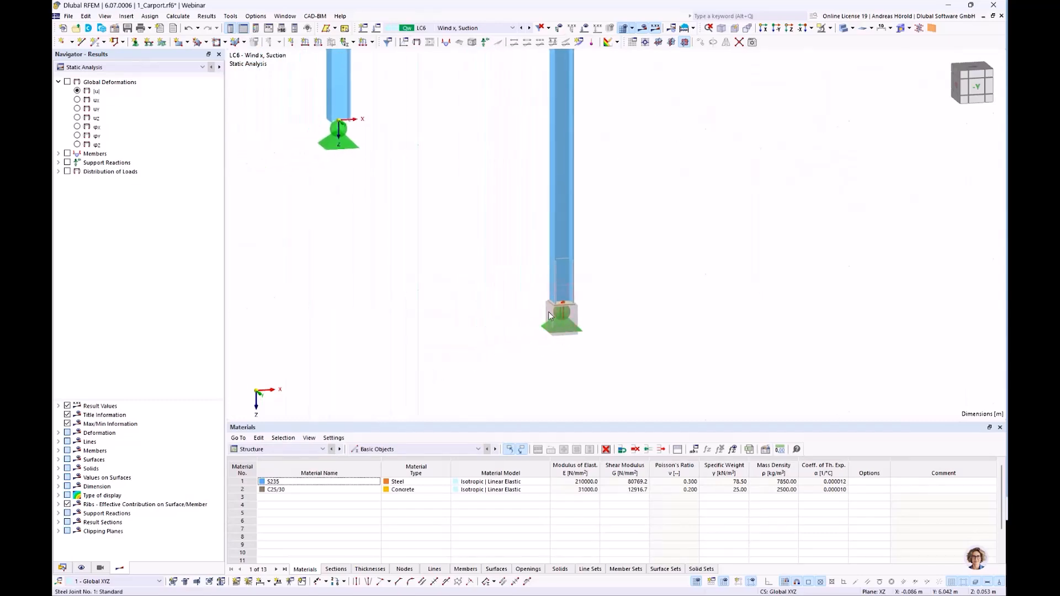
{"action": "scroll", "coordinate": [519, 324], "scroll_direction": "down", "scroll_amount": 1}
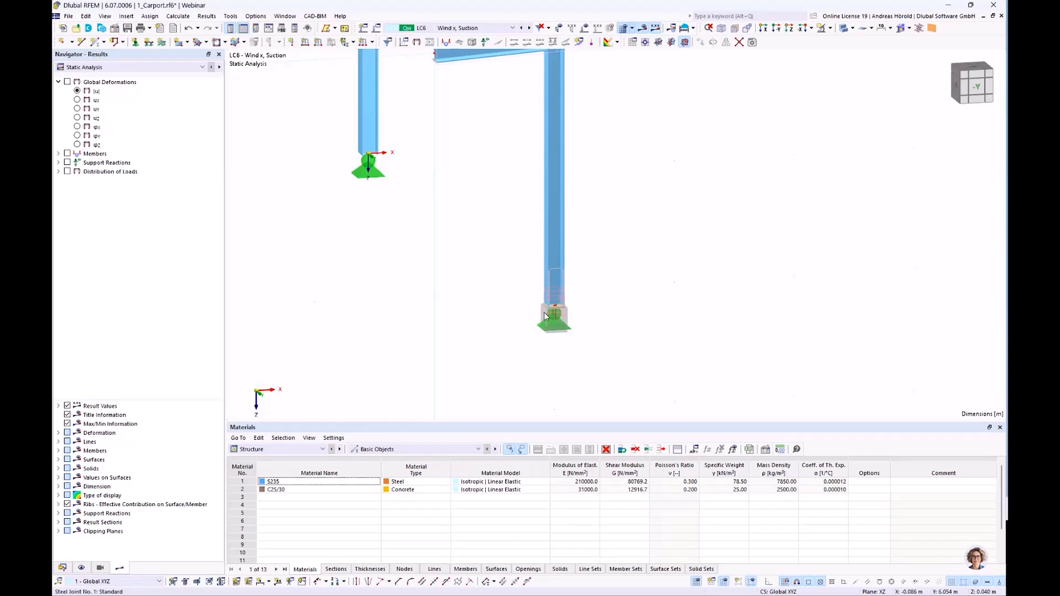
{"action": "left_click", "coordinate": [909, 29]}
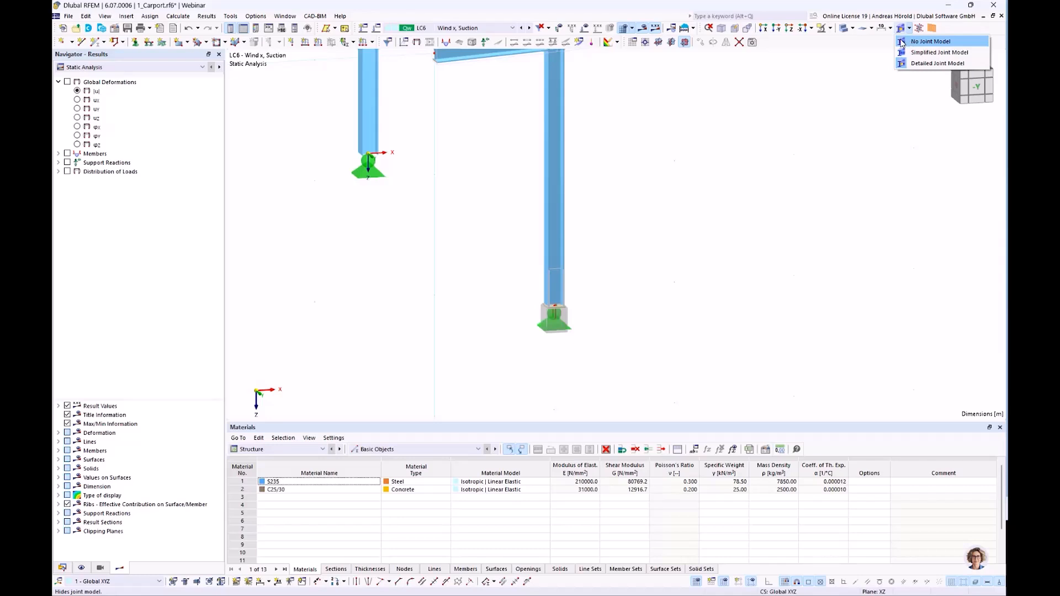
{"action": "left_click", "coordinate": [902, 42]}
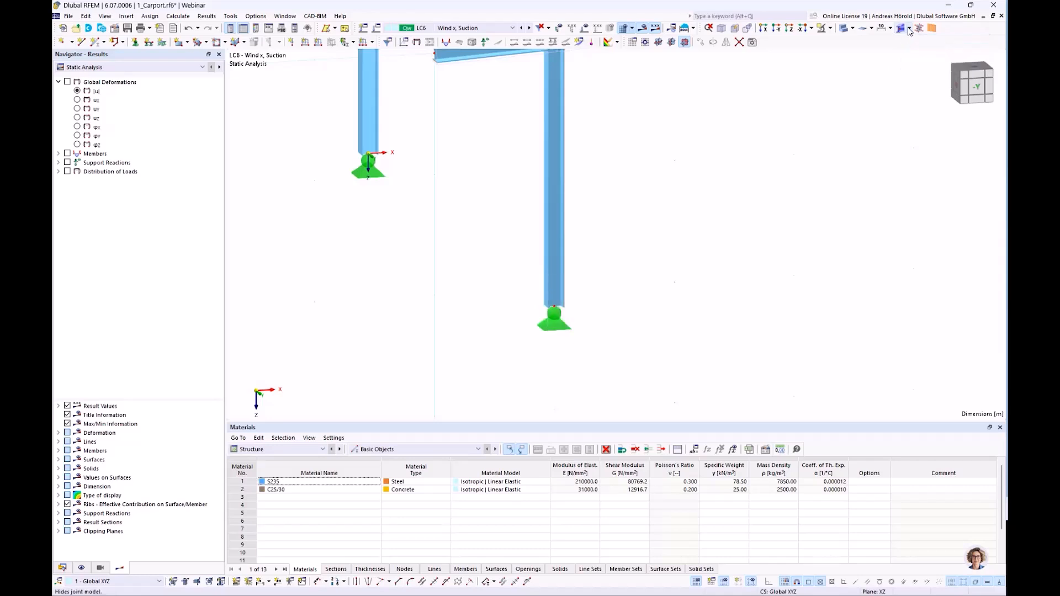
{"action": "left_click", "coordinate": [909, 28]}
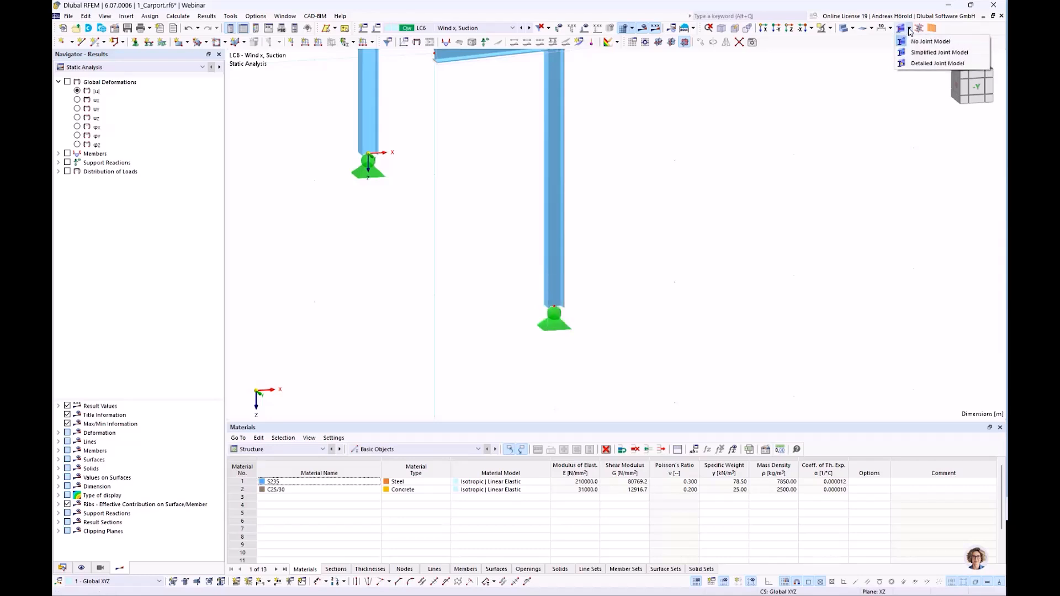
{"action": "left_click", "coordinate": [931, 53]}
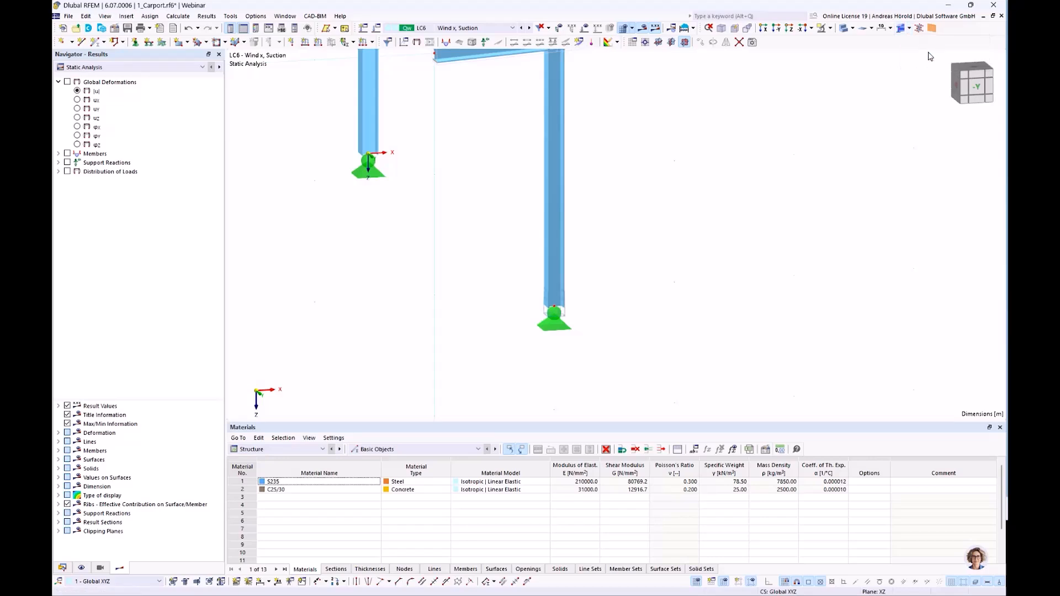
{"action": "left_click", "coordinate": [908, 28]}
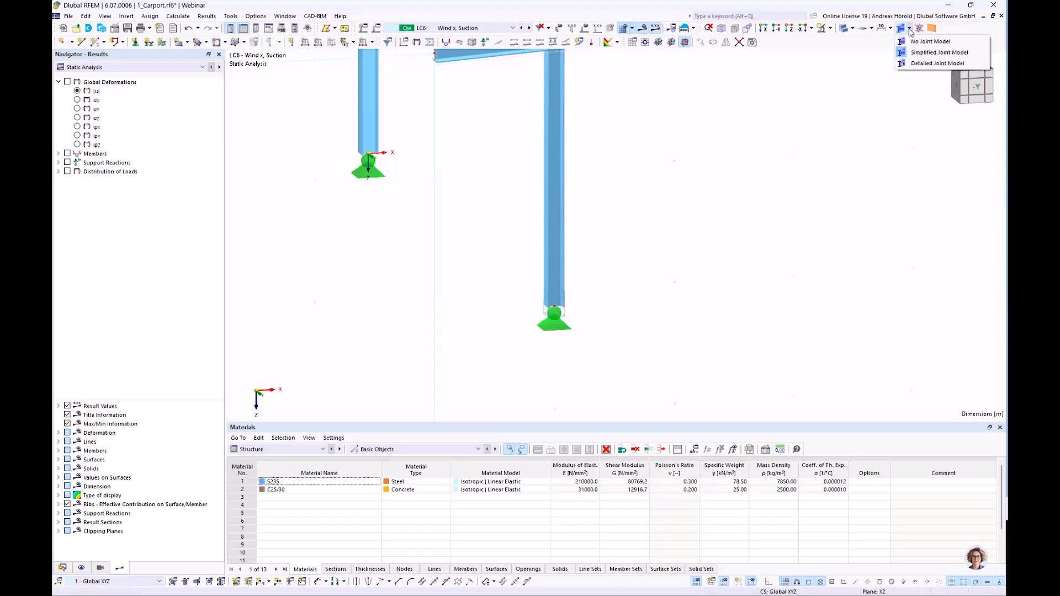
{"action": "left_click", "coordinate": [922, 64]}
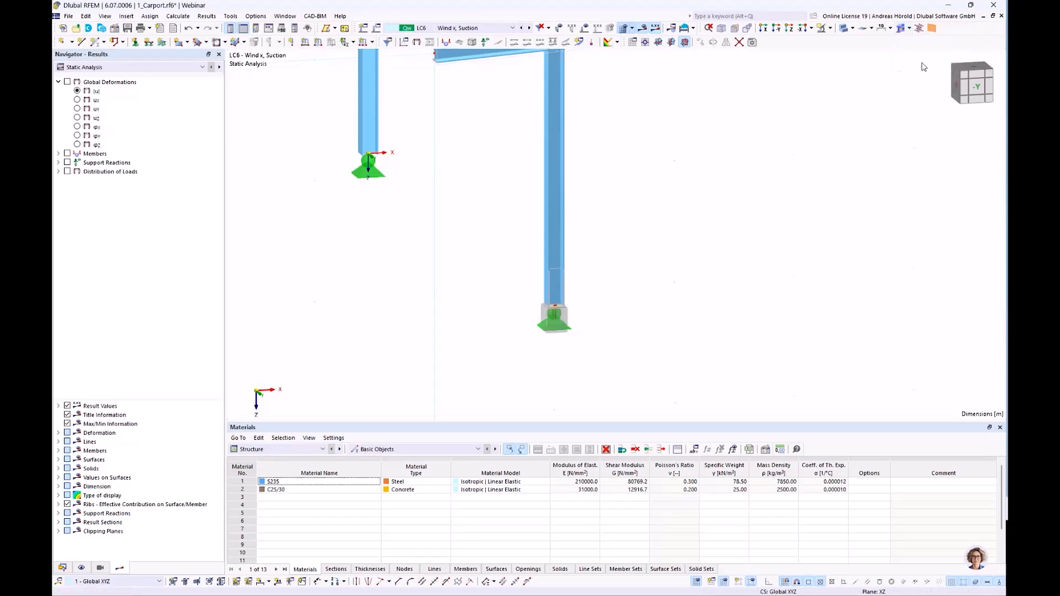
Extend the base plate joint's assignment to all four column base nodes, 1, 3, 7 and 9.
{"action": "scroll", "coordinate": [629, 273], "scroll_direction": "up", "scroll_amount": 2}
{"action": "scroll", "coordinate": [753, 312], "scroll_direction": "down", "scroll_amount": 5}
{"action": "middle_click_drag", "start_coordinate": [750, 310], "coordinate": [586, 305]}
{"action": "scroll", "coordinate": [586, 305], "scroll_direction": "down", "scroll_amount": 1}
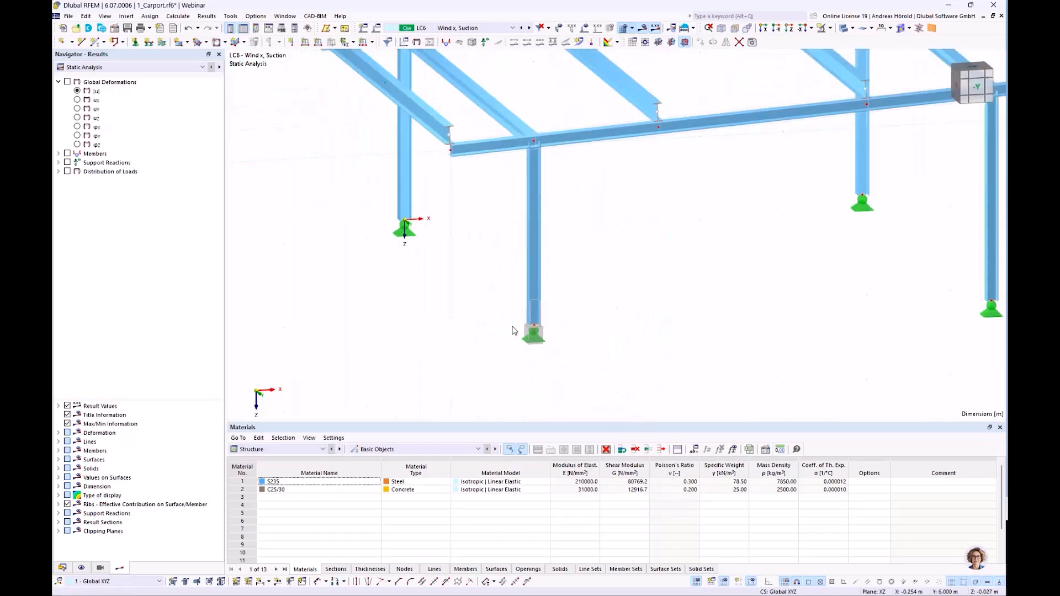
{"action": "double_click", "coordinate": [537, 324]}
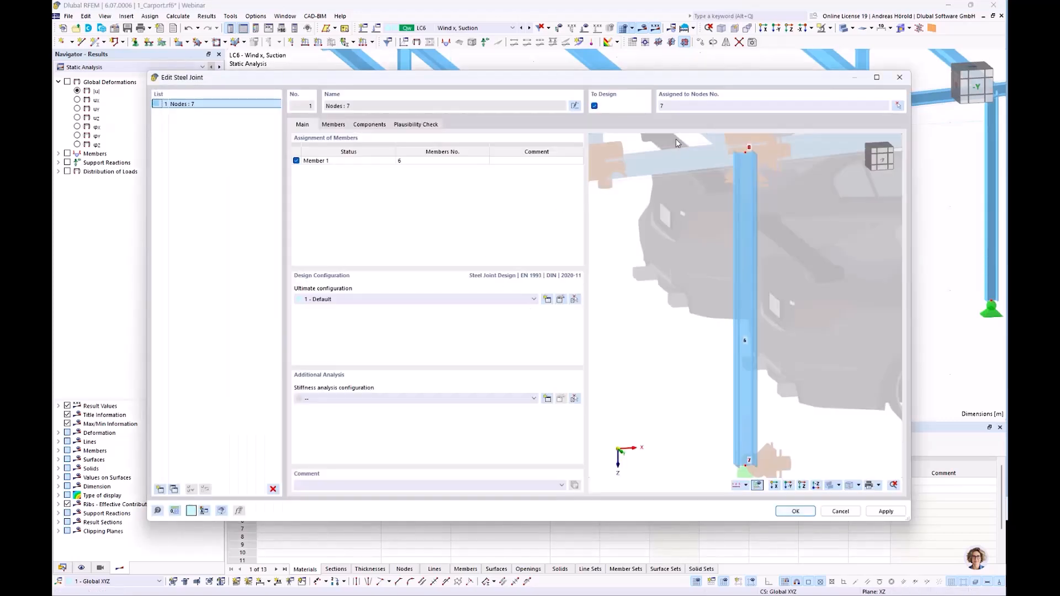
{"action": "left_click", "coordinate": [897, 107]}
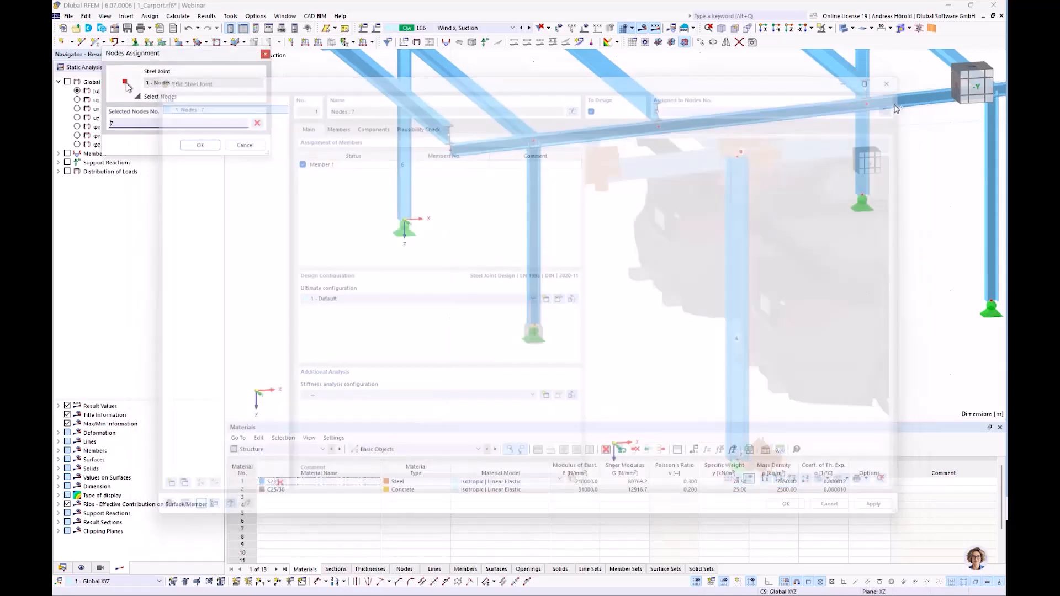
{"action": "left_click", "coordinate": [404, 219]}
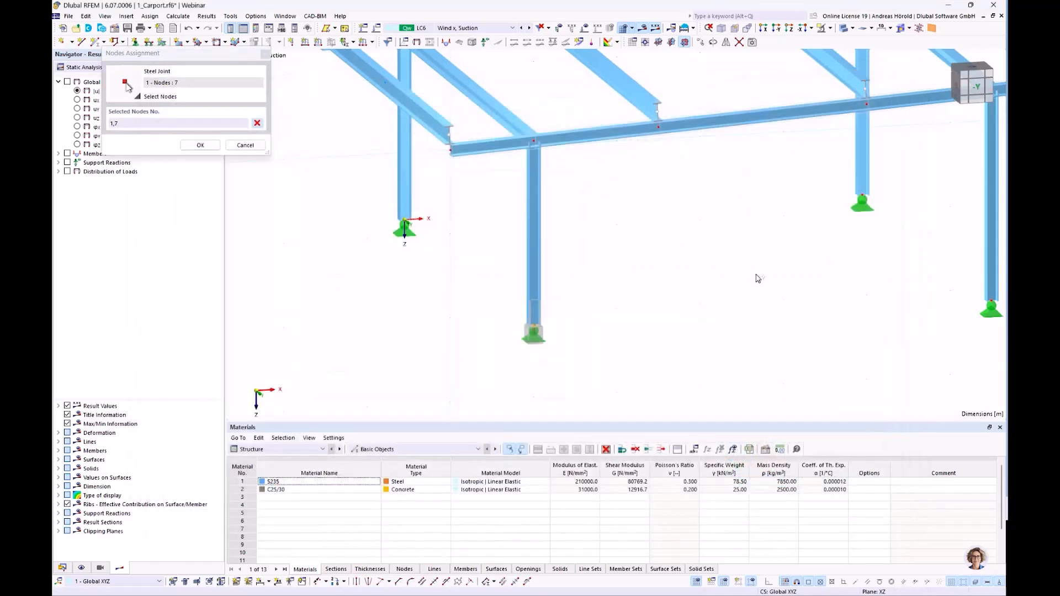
{"action": "scroll", "coordinate": [729, 274], "scroll_direction": "down", "scroll_amount": 3}
{"action": "scroll", "coordinate": [747, 347], "scroll_direction": "up", "scroll_amount": 4}
{"action": "left_click_drag", "start_coordinate": [746, 346], "coordinate": [1007, 134]}
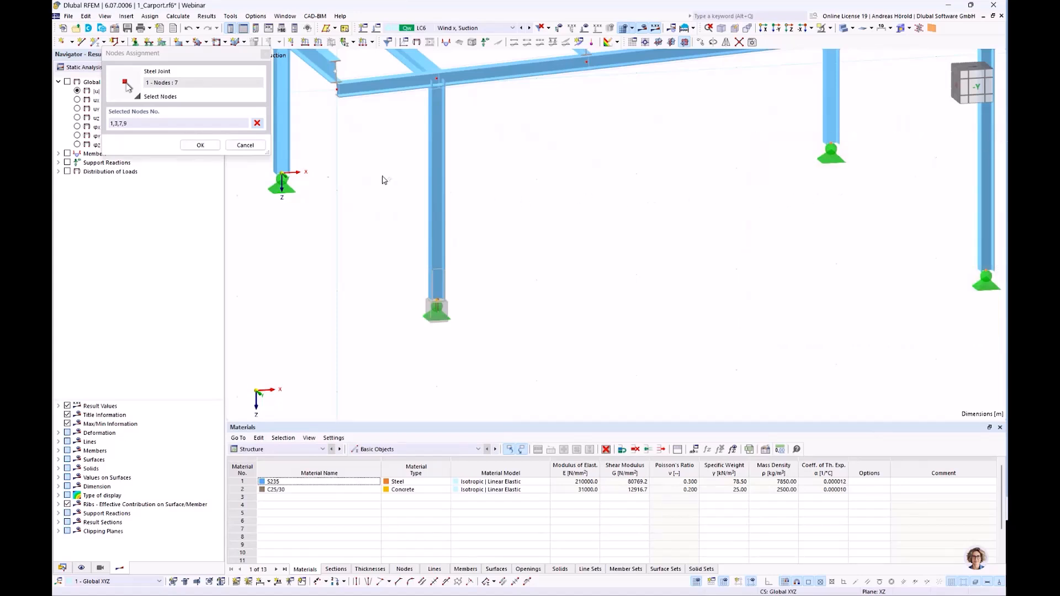
{"action": "left_click", "coordinate": [200, 145]}
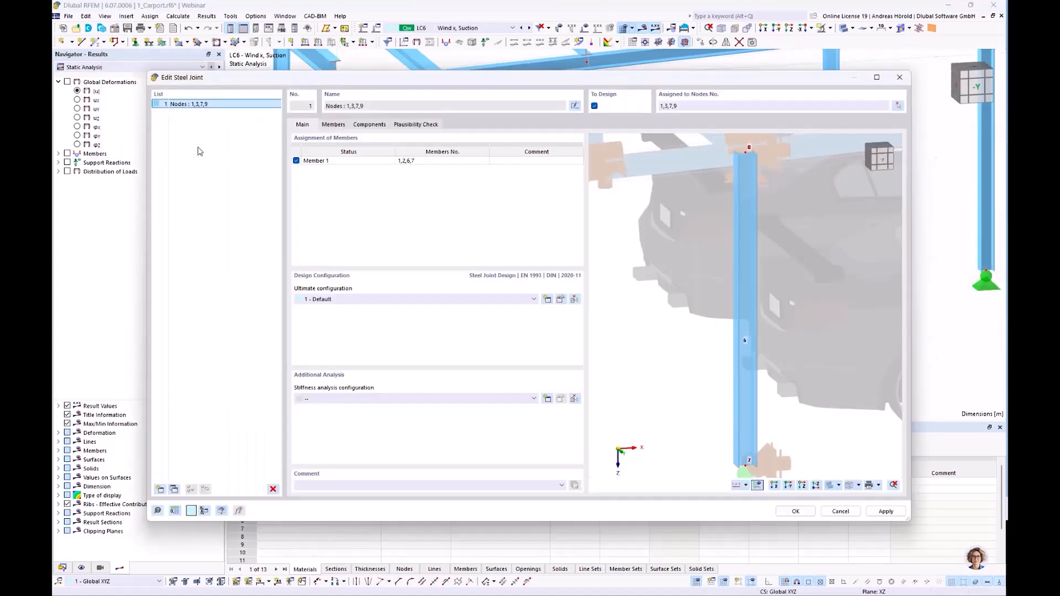
{"action": "left_click", "coordinate": [796, 511]}
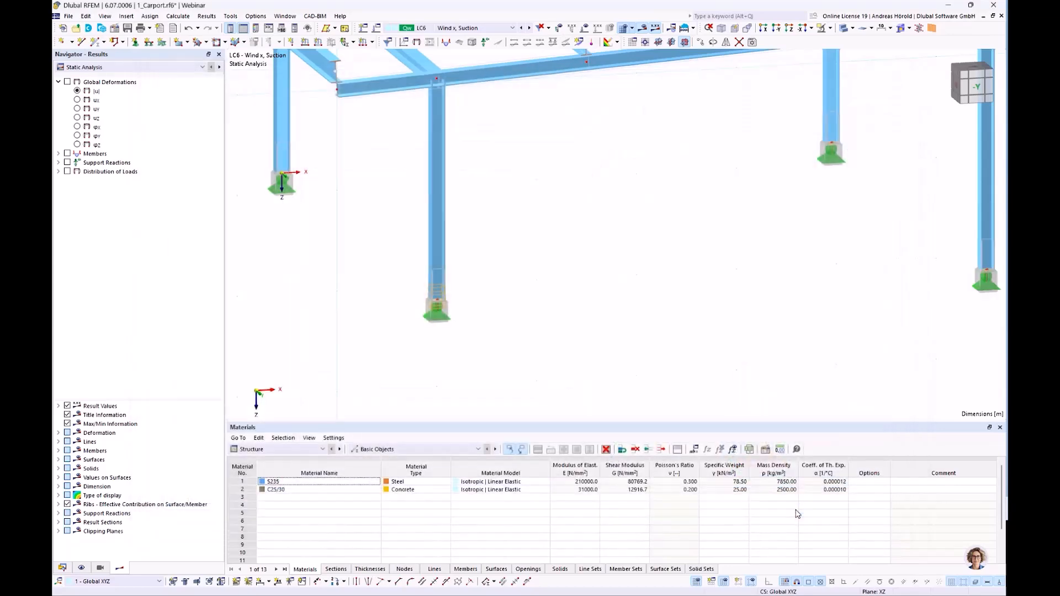
Examine the base joints on all four columns and the beam-to-column connection at node 8.
{"action": "scroll", "coordinate": [866, 287], "scroll_direction": "down", "scroll_amount": 2}
{"action": "middle_click_drag", "start_coordinate": [820, 238], "coordinate": [714, 322]}
{"action": "middle_click_drag", "start_coordinate": [633, 325], "coordinate": [659, 287]}
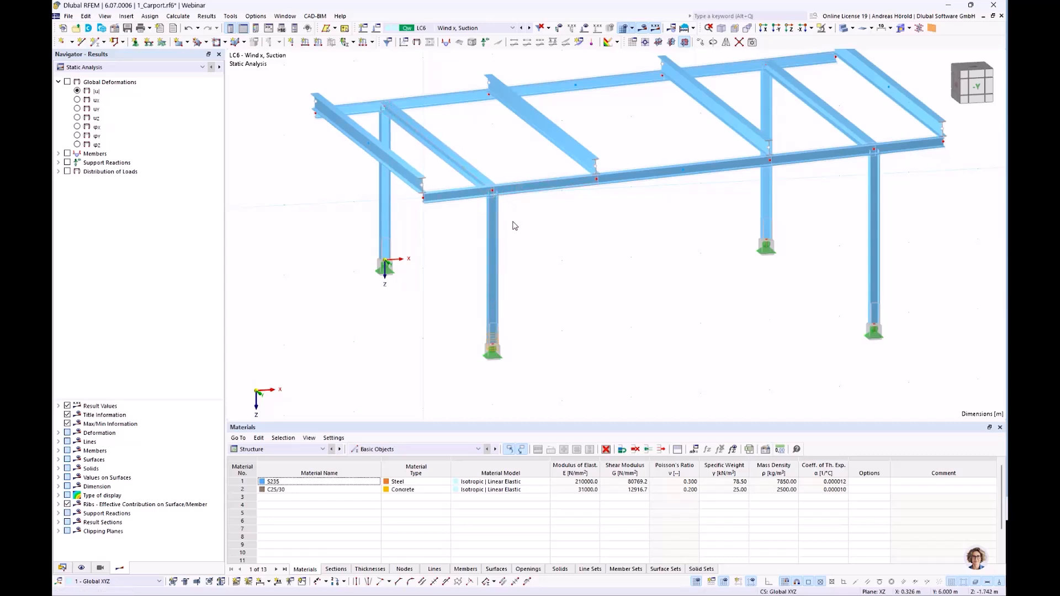
{"action": "mouse_move", "coordinate": [504, 208]}
{"action": "middle_mouse_down", "text": "ctrl"}
{"action": "mouse_move", "coordinate": [655, 193]}
{"action": "mouse_move", "coordinate": [665, 172]}
{"action": "mouse_move", "coordinate": [543, 252]}
{"action": "mouse_move", "coordinate": [519, 222]}
{"action": "middle_mouse_up", "text": "ctrl"}
{"action": "scroll", "coordinate": [640, 280], "scroll_direction": "down", "scroll_amount": 1}
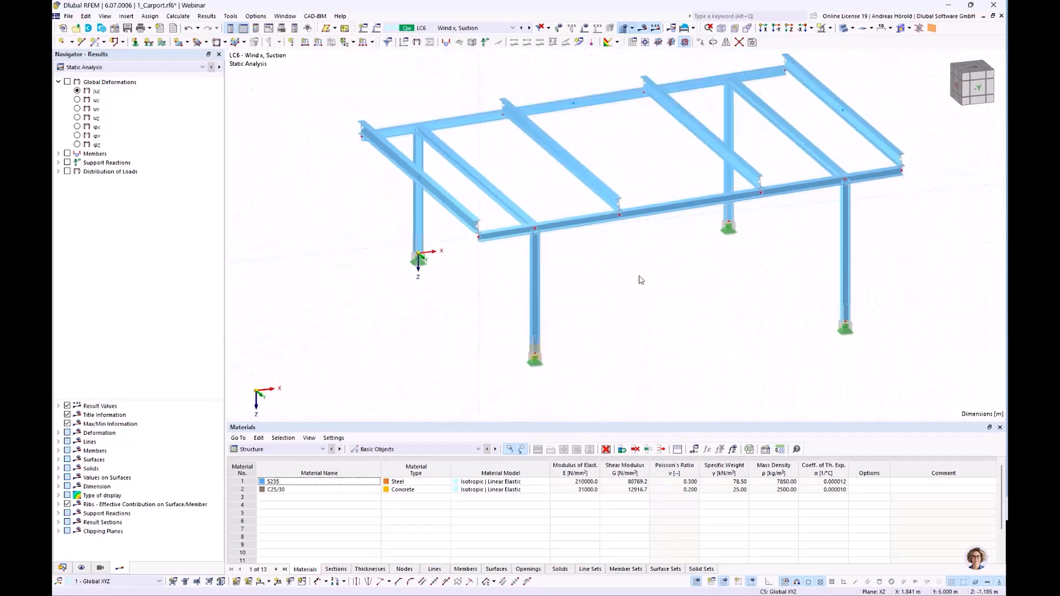
{"action": "mouse_move", "coordinate": [610, 280]}
{"action": "middle_mouse_down", "text": "ctrl"}
{"action": "mouse_move", "coordinate": [576, 303]}
{"action": "mouse_move", "coordinate": [597, 287]}
{"action": "mouse_move", "coordinate": [598, 296]}
{"action": "middle_mouse_up", "text": "ctrl"}
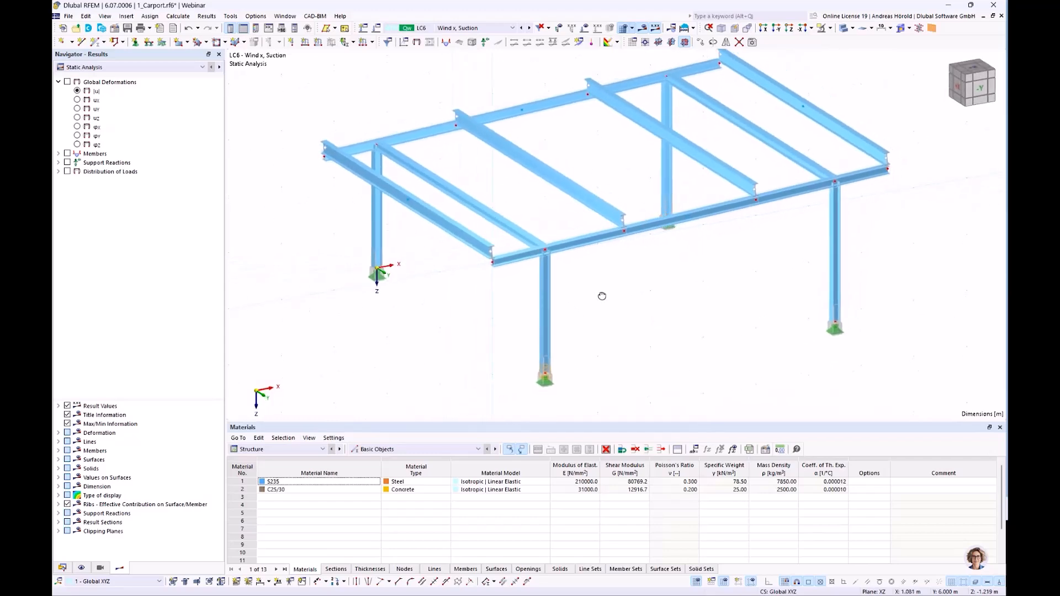
{"action": "scroll", "coordinate": [569, 268], "scroll_direction": "up", "scroll_amount": 3}
{"action": "scroll", "coordinate": [569, 267], "scroll_direction": "up", "scroll_amount": 1}
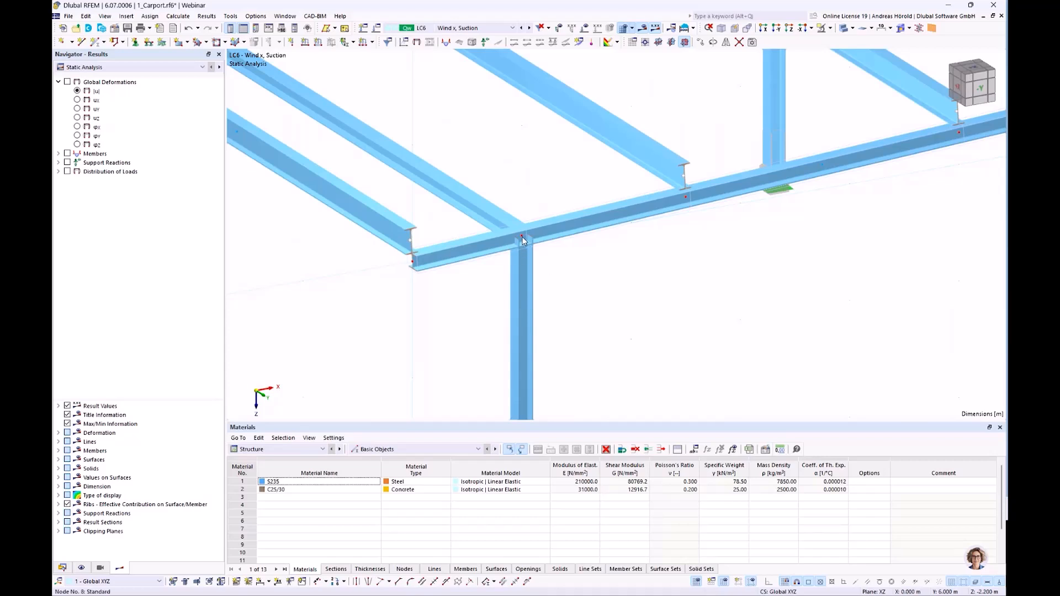
{"action": "mouse_move", "coordinate": [523, 241]}
Create a second steel joint and assign it to node 8 at the top of the column.
{"action": "left_click", "coordinate": [62, 569]}
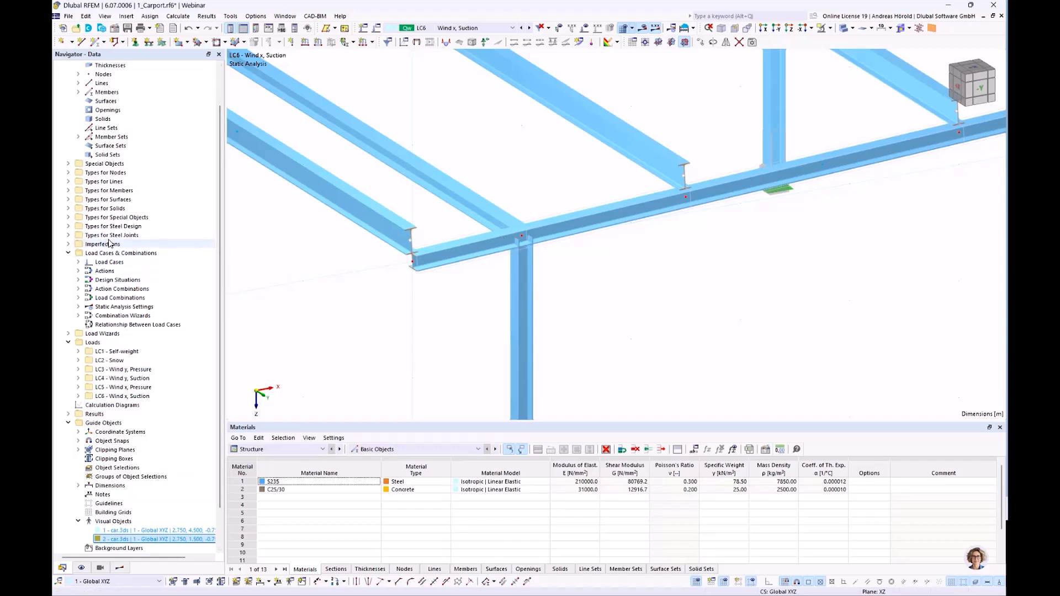
{"action": "left_click", "coordinate": [68, 236]}
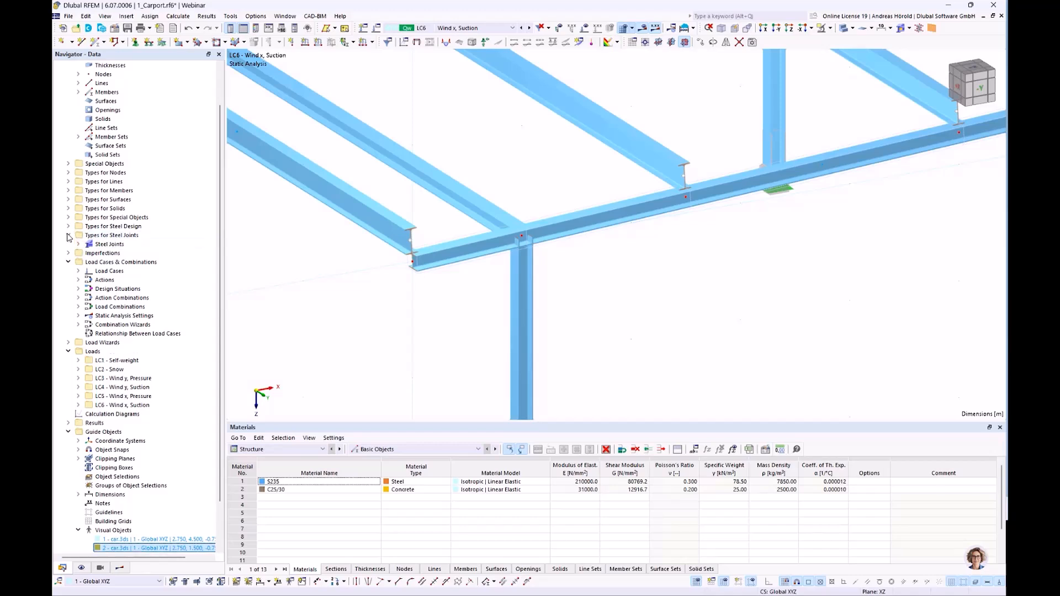
{"action": "left_click", "coordinate": [78, 244]}
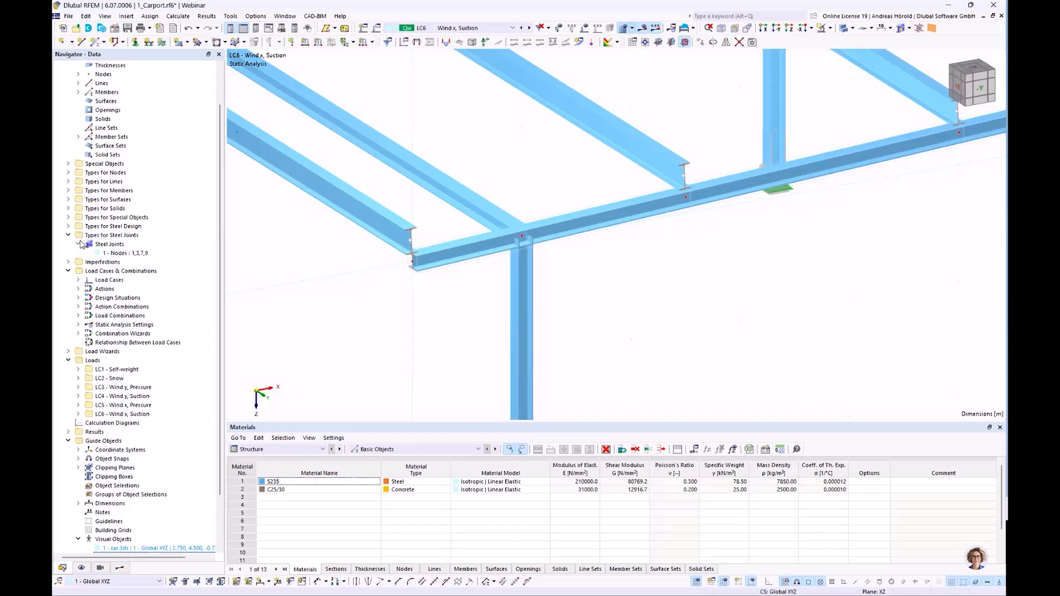
{"action": "right_click", "coordinate": [118, 246]}
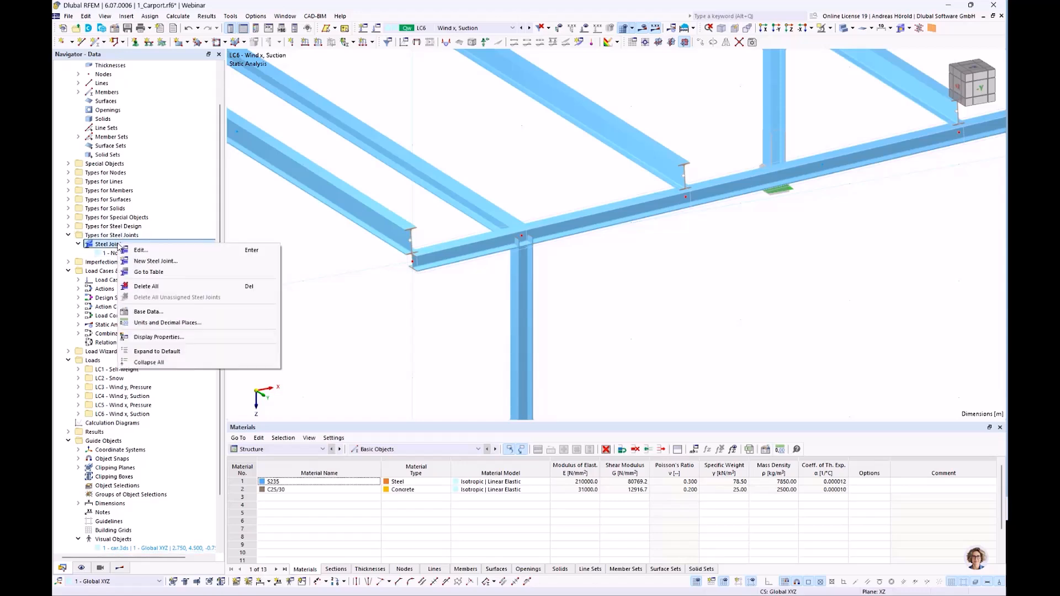
{"action": "left_click", "coordinate": [174, 262]}
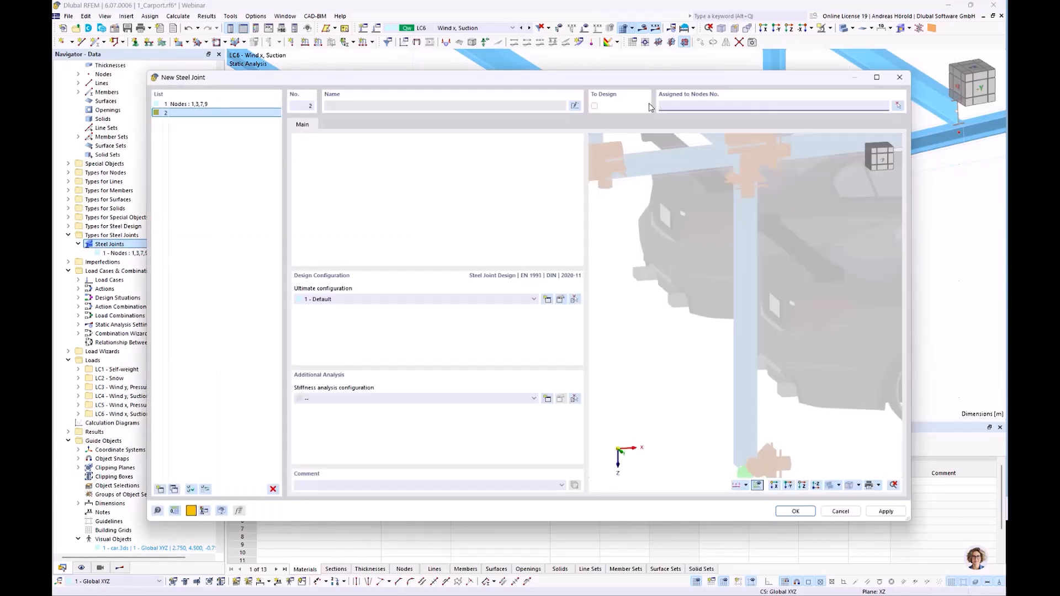
{"action": "left_click", "coordinate": [897, 109]}
{"action": "left_click", "coordinate": [521, 236]}
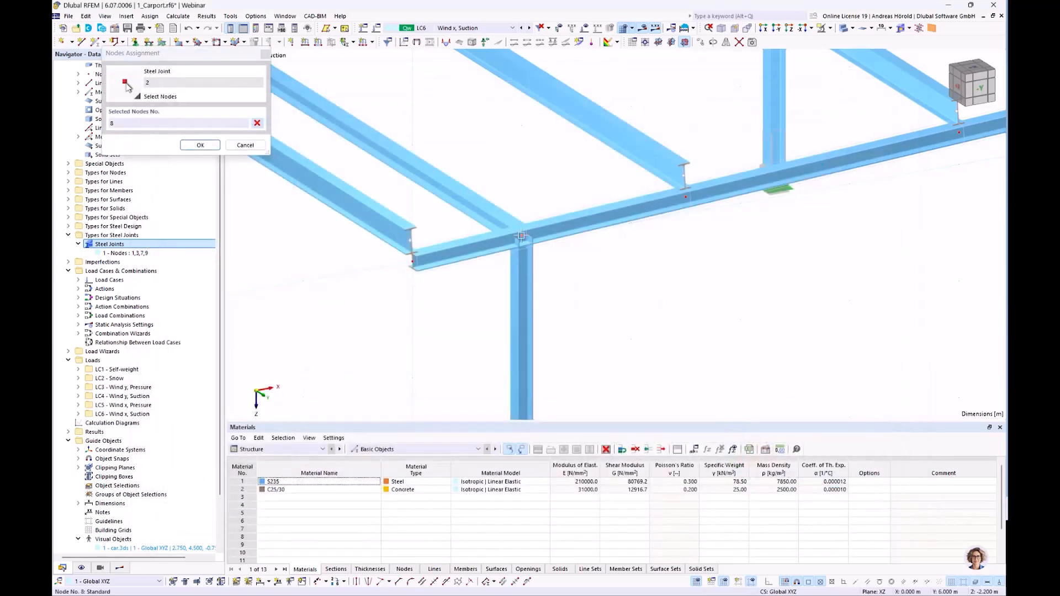
{"action": "left_click", "coordinate": [202, 146]}
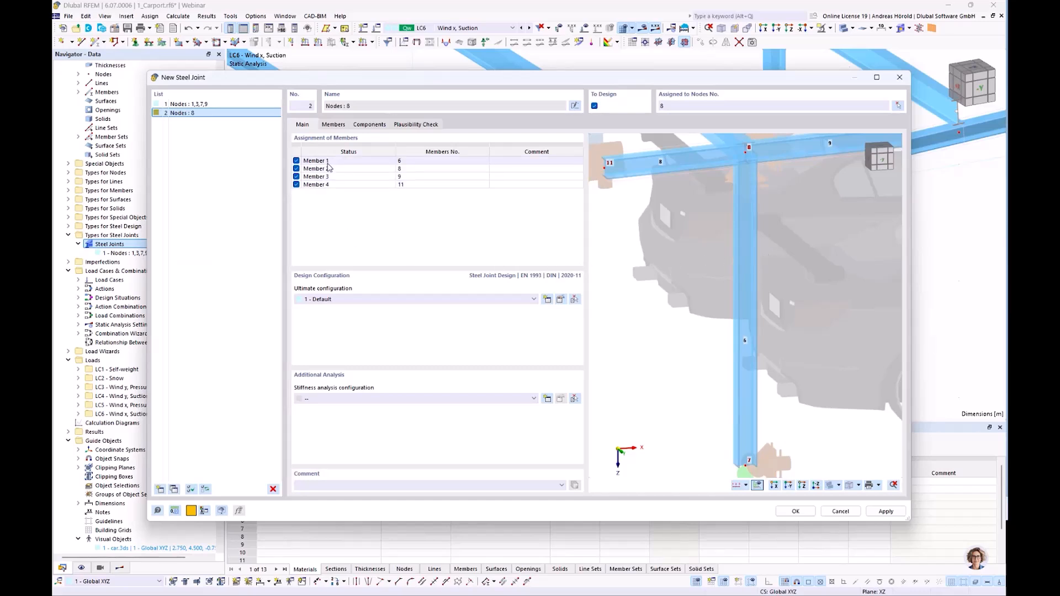
Assign the stiffness analysis configuration "Initial stiffness | No interaction" to the node 8 joint and review its design parameters.
{"action": "scroll", "coordinate": [677, 267], "scroll_direction": "down", "scroll_amount": 3}
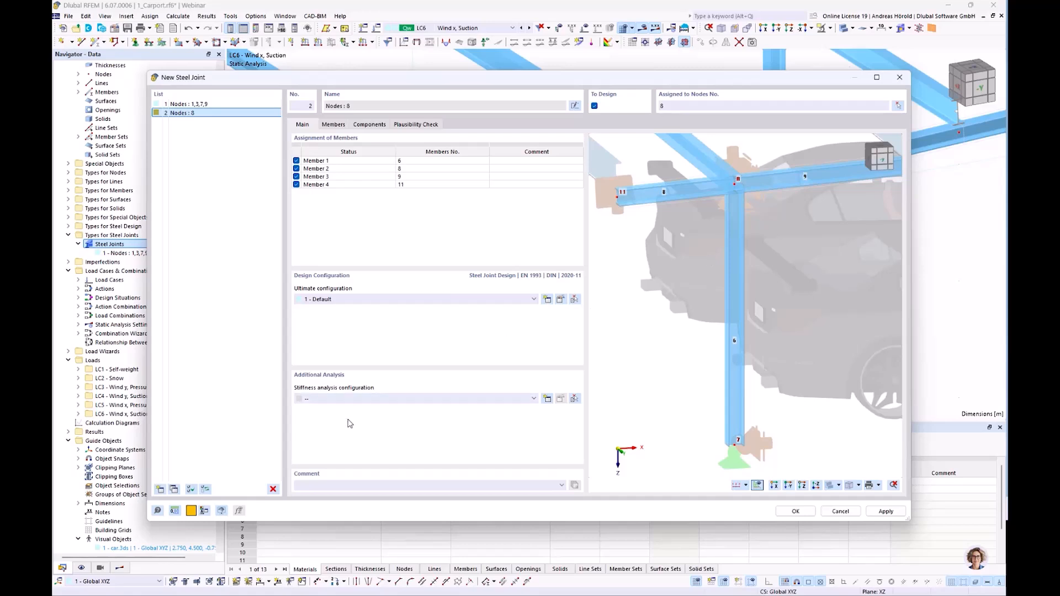
{"action": "left_click", "coordinate": [493, 399]}
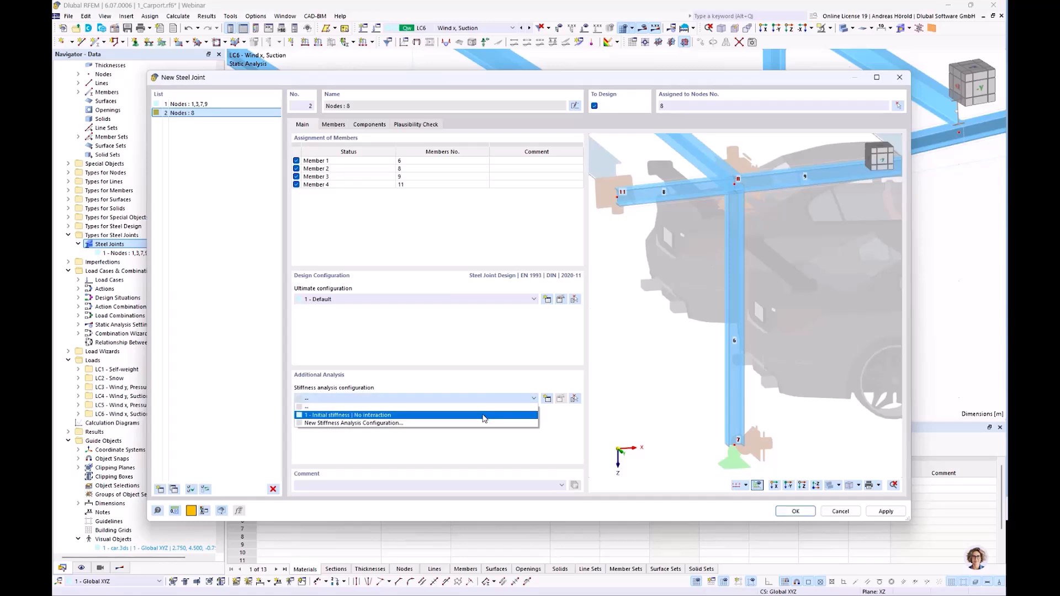
{"action": "left_click", "coordinate": [484, 415]}
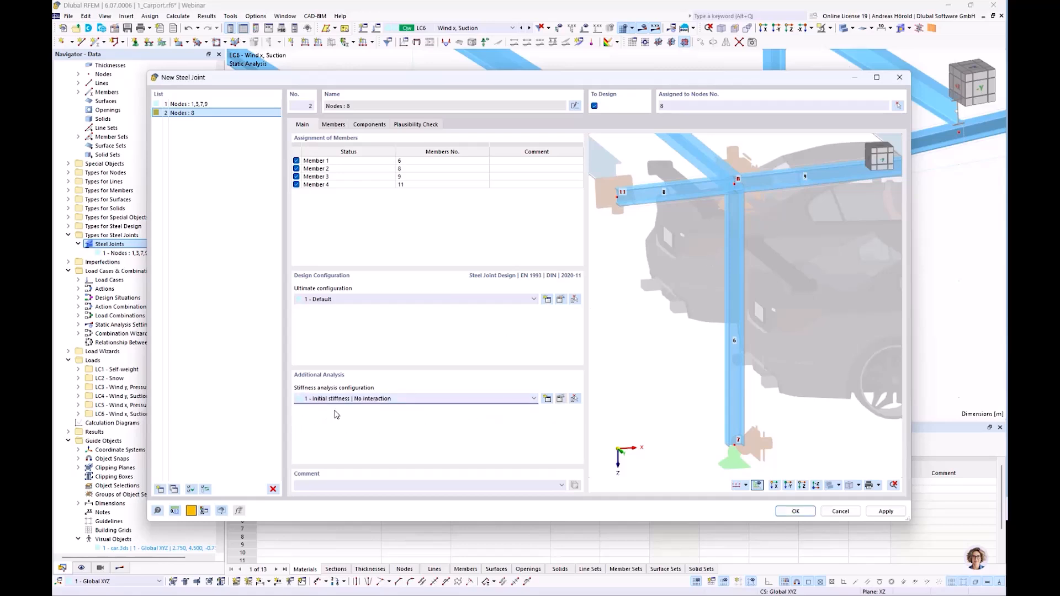
{"action": "left_click", "coordinate": [559, 399]}
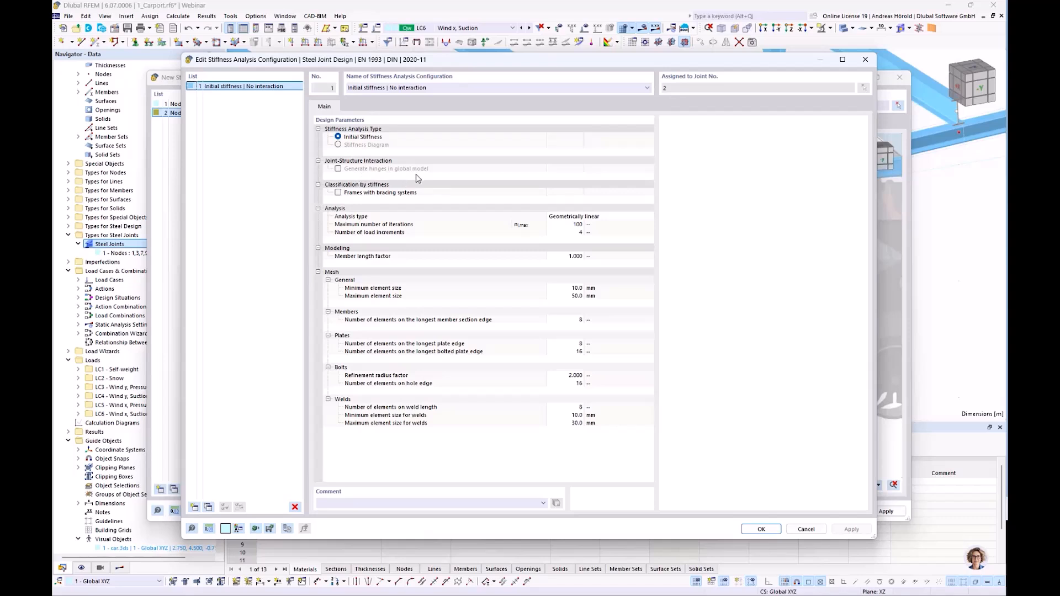
{"action": "left_click", "coordinate": [807, 529]}
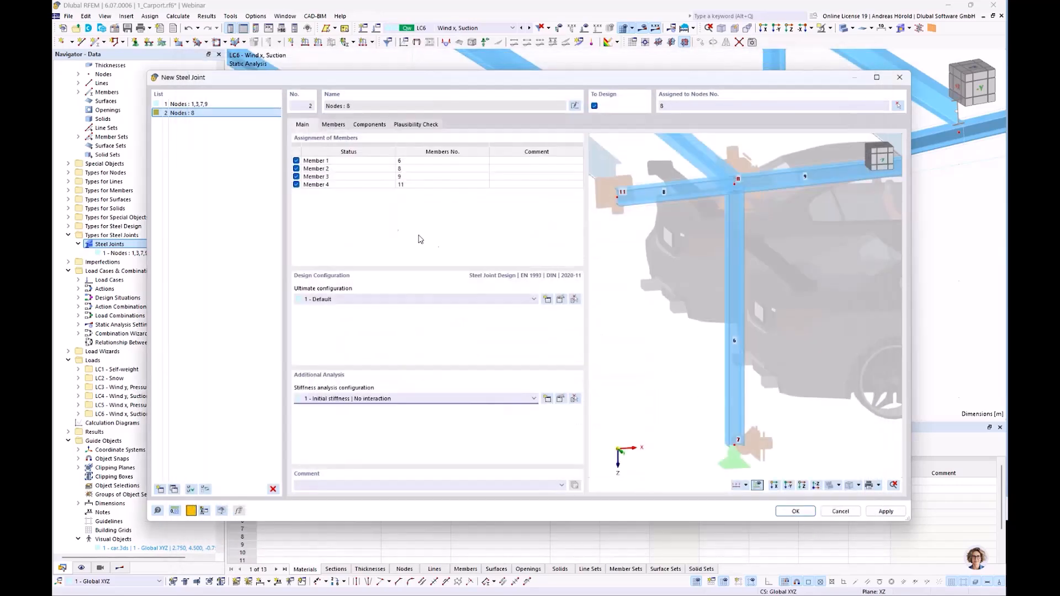
Define Member 2 and Member 3 of the node 8 joint as one continuous beam.
{"action": "left_click", "coordinate": [338, 125]}
{"action": "left_click", "coordinate": [386, 163]}
{"action": "scroll", "coordinate": [856, 407], "scroll_direction": "up", "scroll_amount": 4}
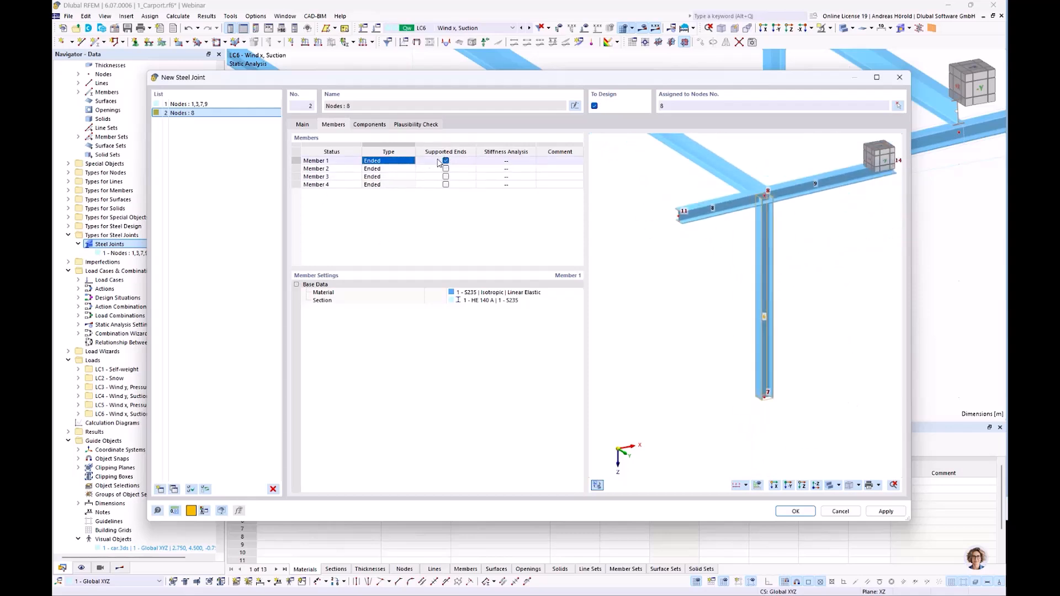
{"action": "left_click", "coordinate": [389, 170]}
{"action": "left_click", "coordinate": [411, 169]}
{"action": "left_click", "coordinate": [395, 183]}
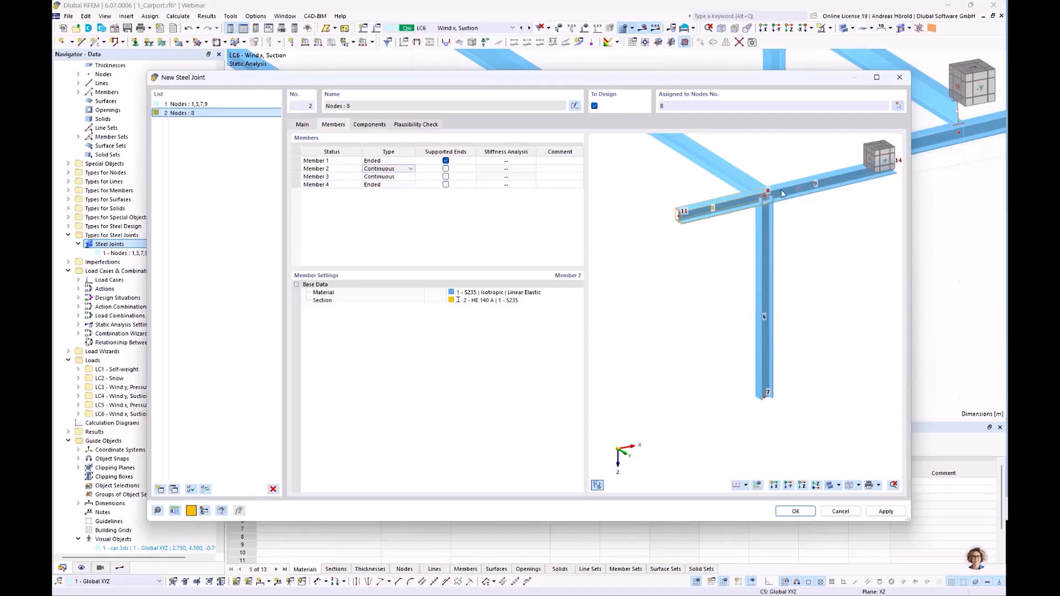
{"action": "left_click", "coordinate": [404, 177]}
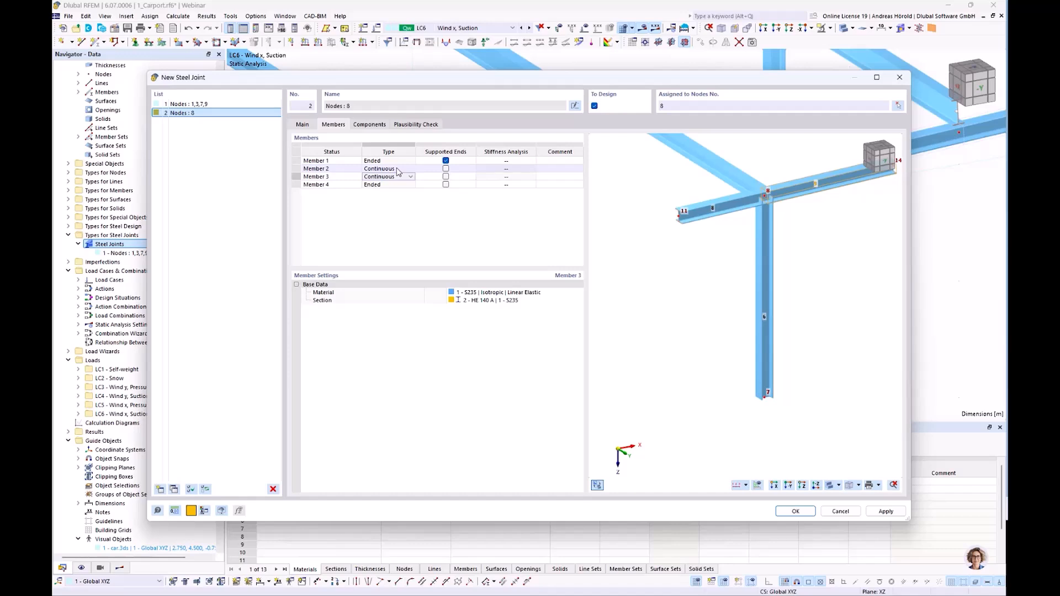
Activate the stiffness analysis for My and Mz on Member 1, the column.
{"action": "left_click", "coordinate": [398, 161]}
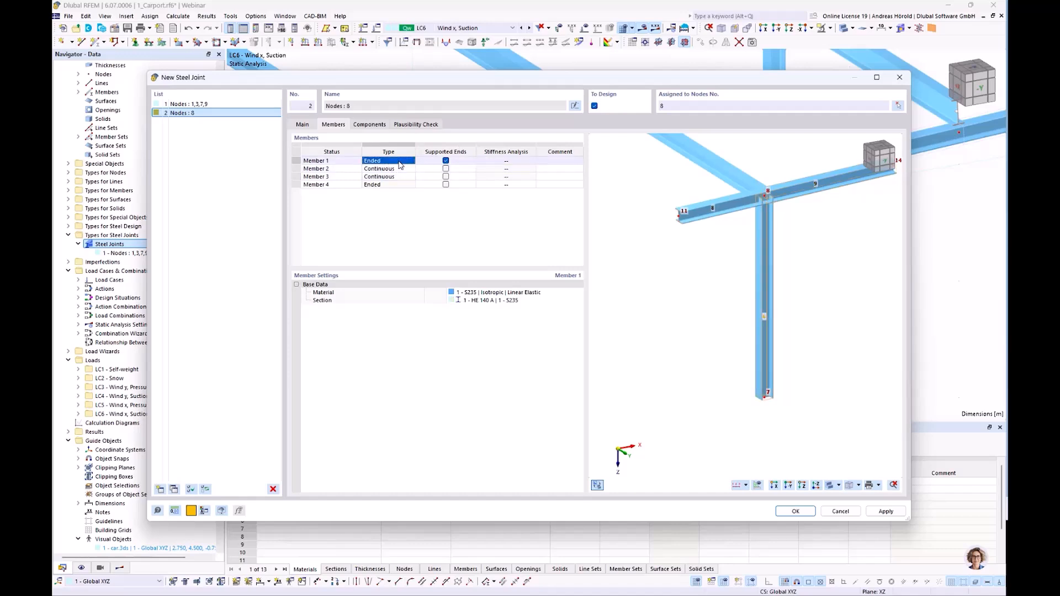
{"action": "left_click", "coordinate": [516, 162]}
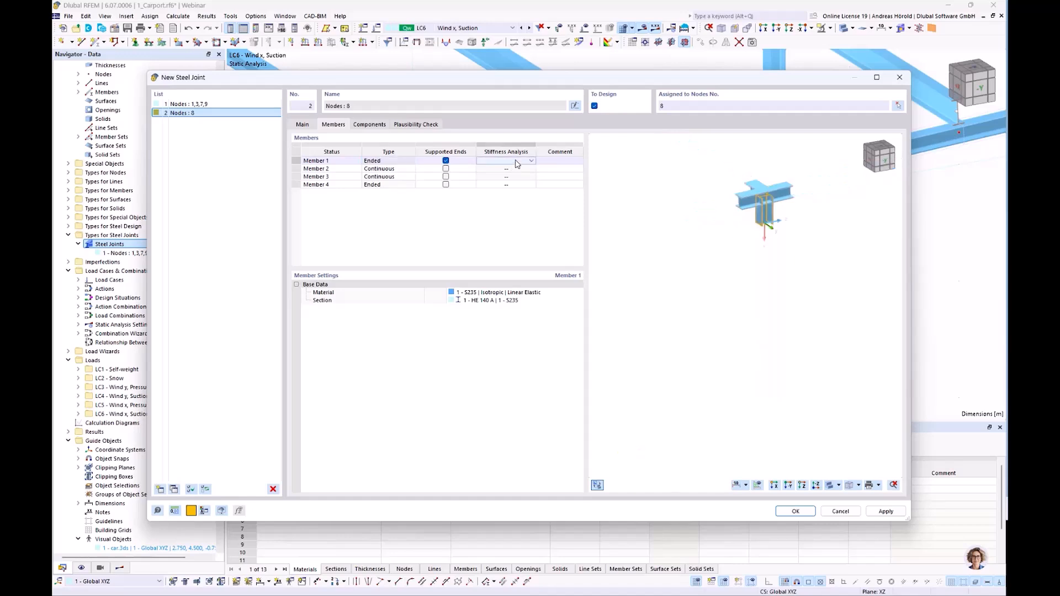
{"action": "left_click", "coordinate": [529, 160]}
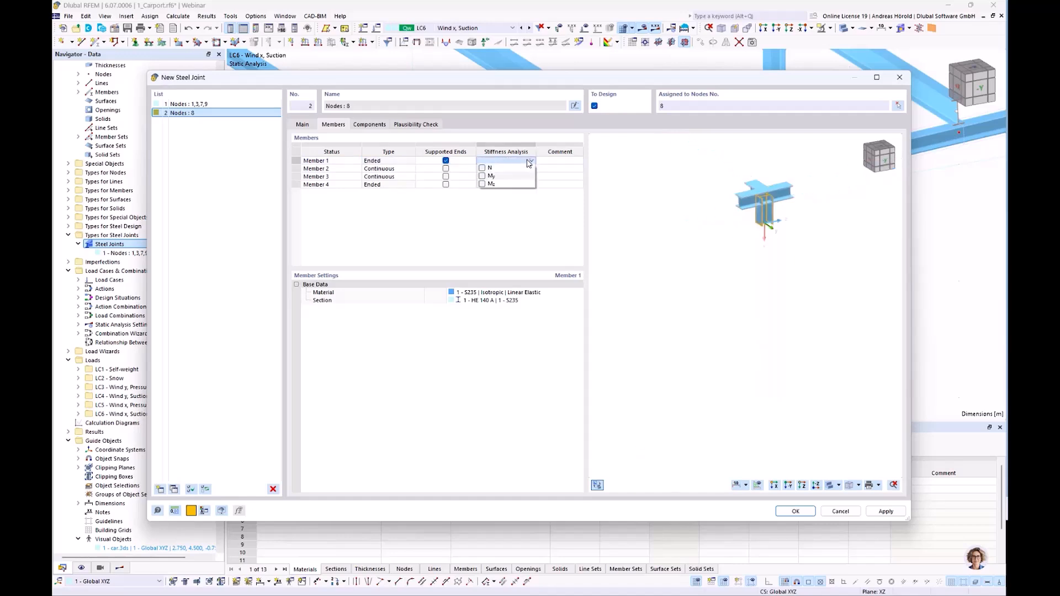
{"action": "left_click", "coordinate": [482, 176]}
{"action": "left_click", "coordinate": [482, 184]}
{"action": "left_click", "coordinate": [489, 194]}
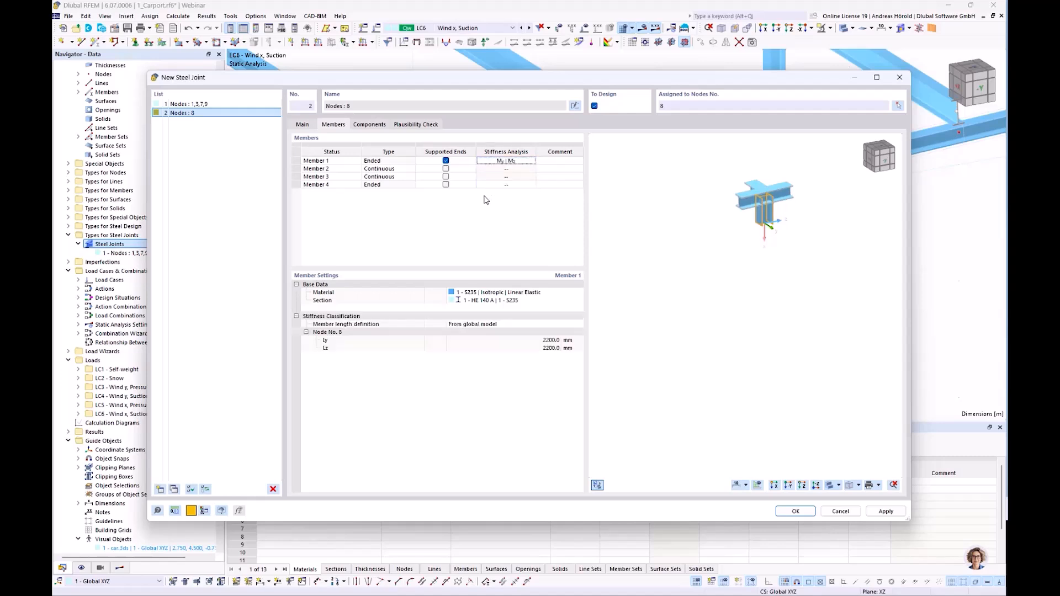
Activate the stiffness analysis for My only on Member 4, the ended beam.
{"action": "left_click", "coordinate": [423, 186]}
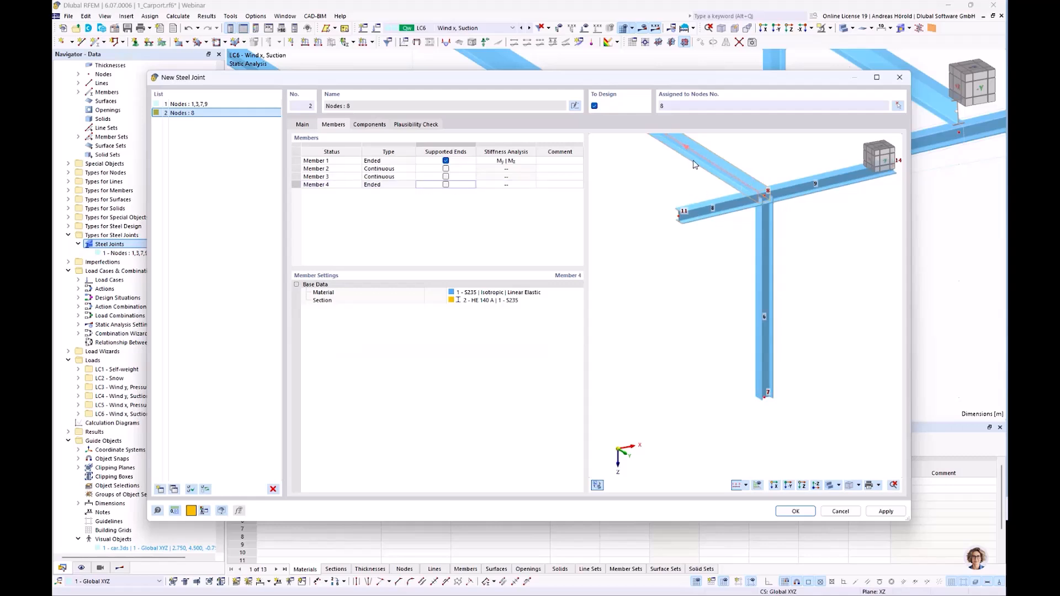
{"action": "left_click", "coordinate": [512, 186]}
{"action": "left_click", "coordinate": [532, 185]}
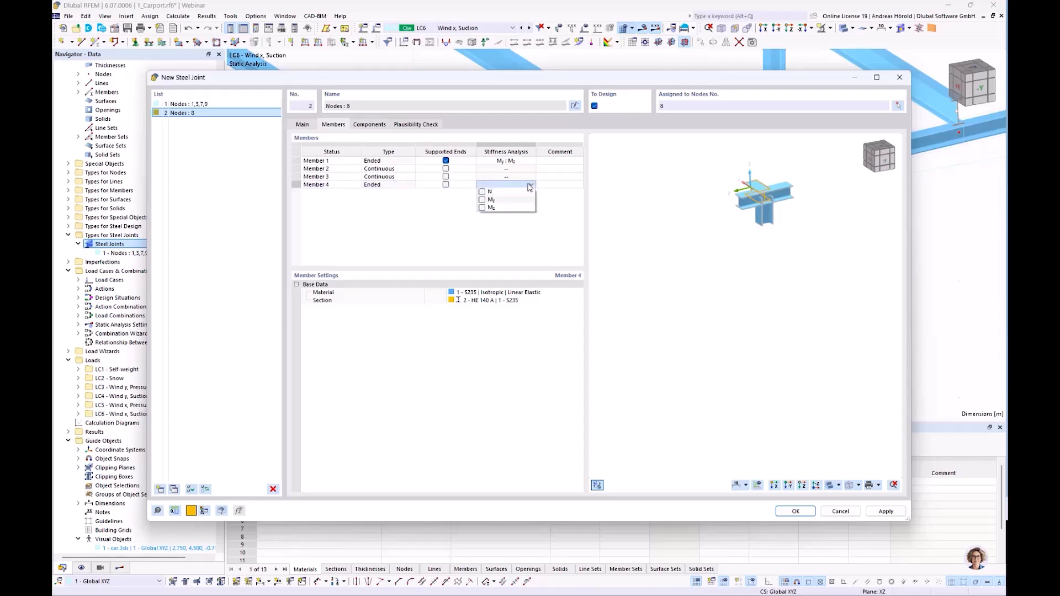
{"action": "left_click", "coordinate": [482, 199]}
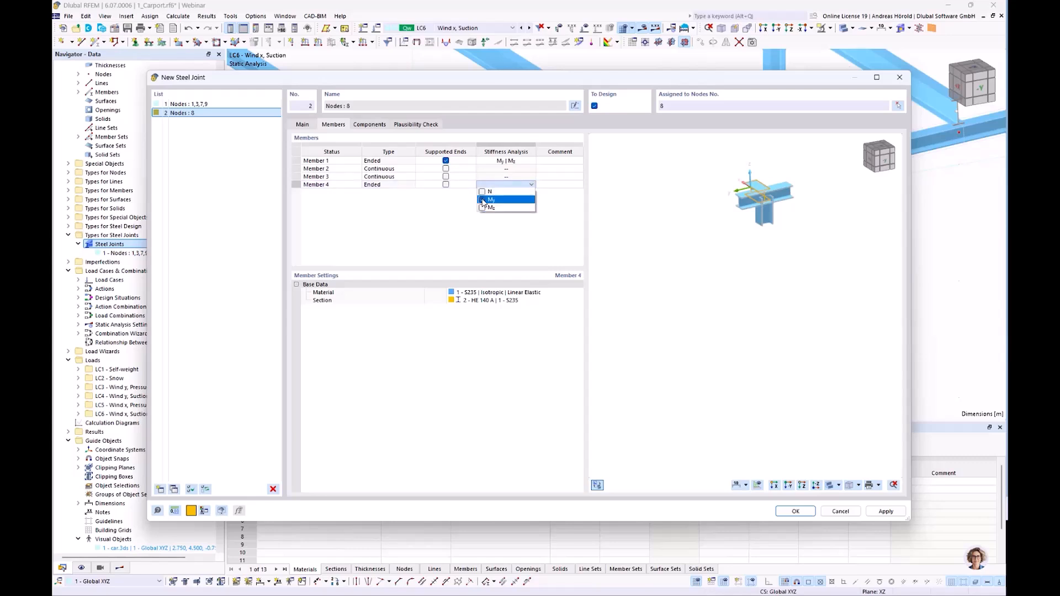
{"action": "left_click", "coordinate": [544, 242]}
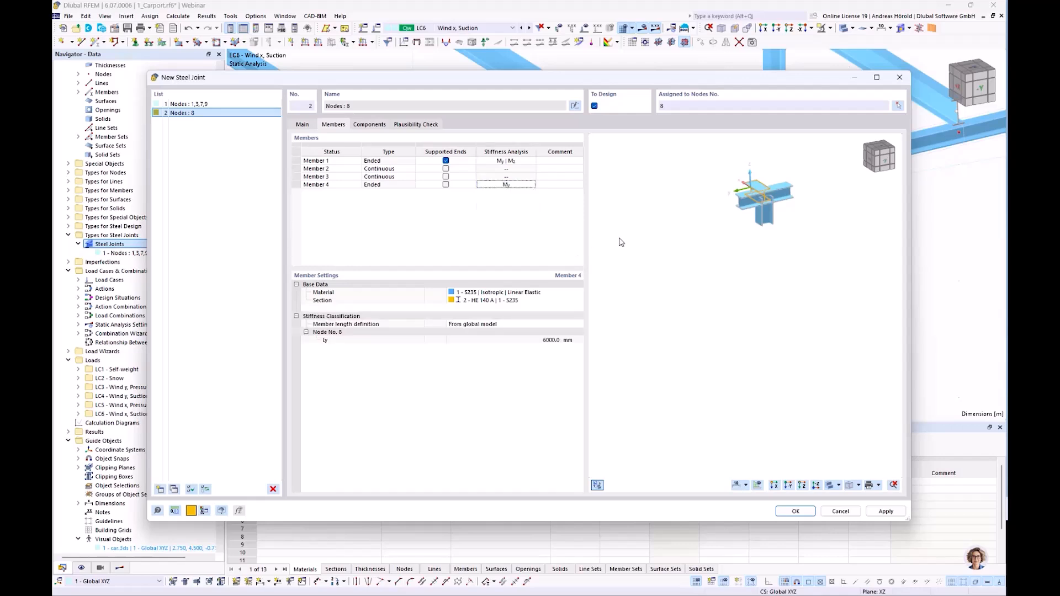
Add an End Plate component connecting Member 1 to the continuous beam, Member 2, 3, as the reference member.
{"action": "left_click", "coordinate": [368, 125]}
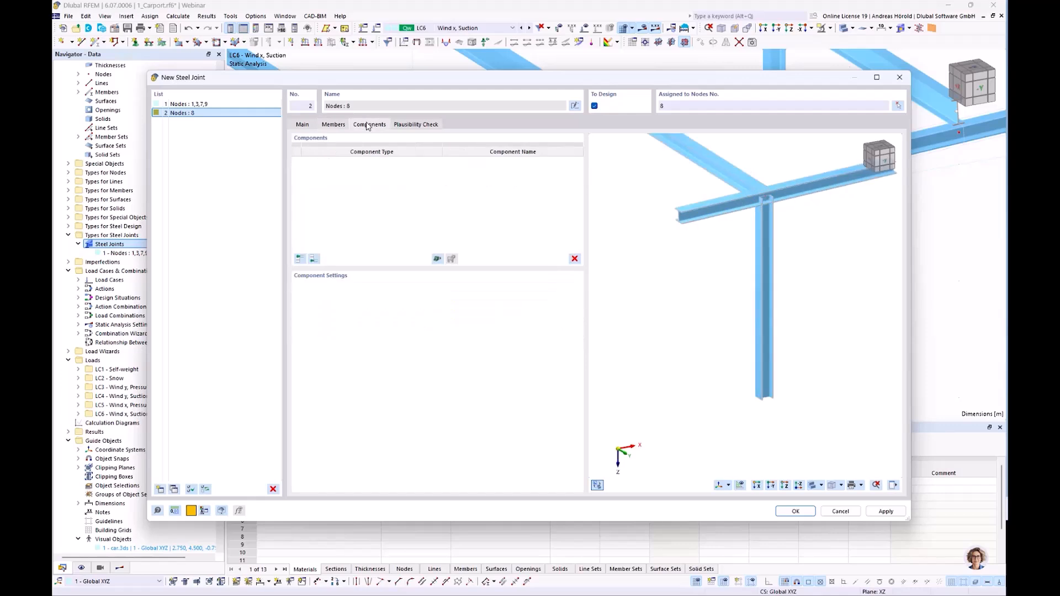
{"action": "left_click", "coordinate": [299, 259]}
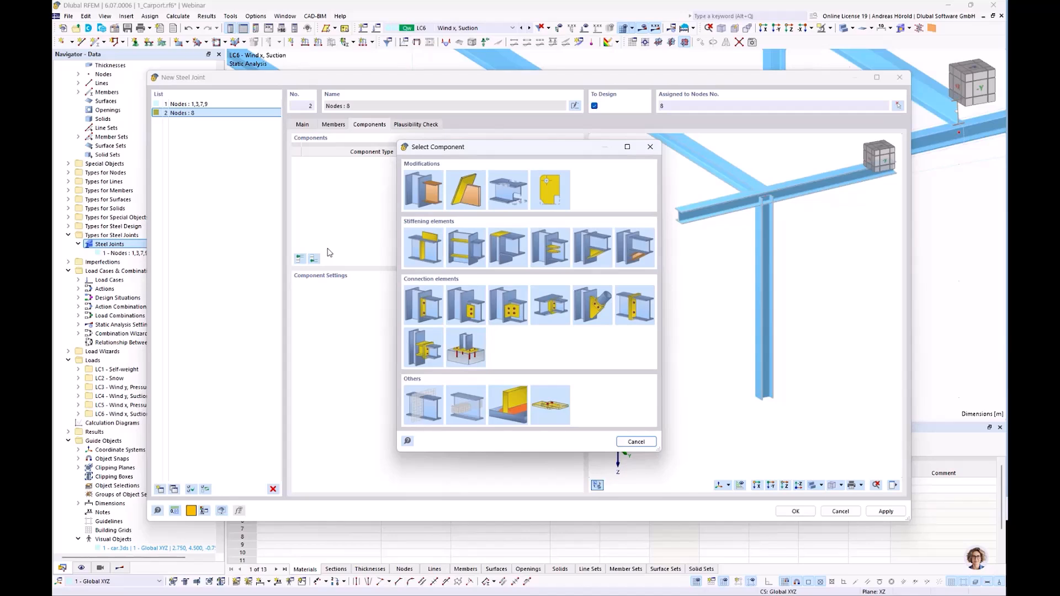
{"action": "double_click", "coordinate": [422, 307]}
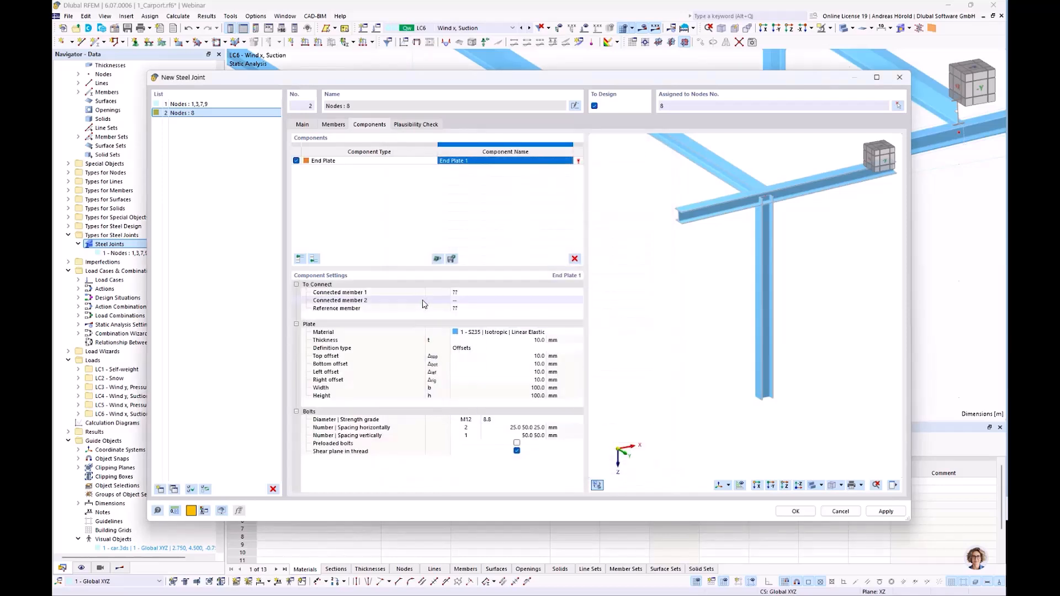
{"action": "left_click", "coordinate": [492, 292]}
{"action": "left_click", "coordinate": [493, 292]}
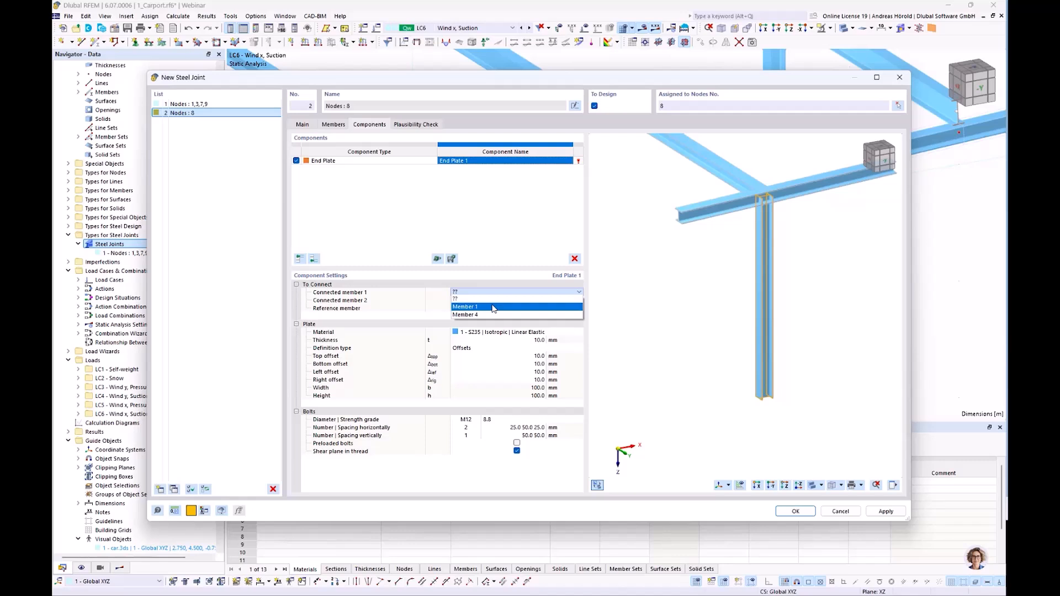
{"action": "left_click", "coordinate": [493, 307]}
{"action": "scroll", "coordinate": [693, 315], "scroll_direction": "up", "scroll_amount": 3}
{"action": "middle_click_drag", "start_coordinate": [692, 316], "coordinate": [736, 362]}
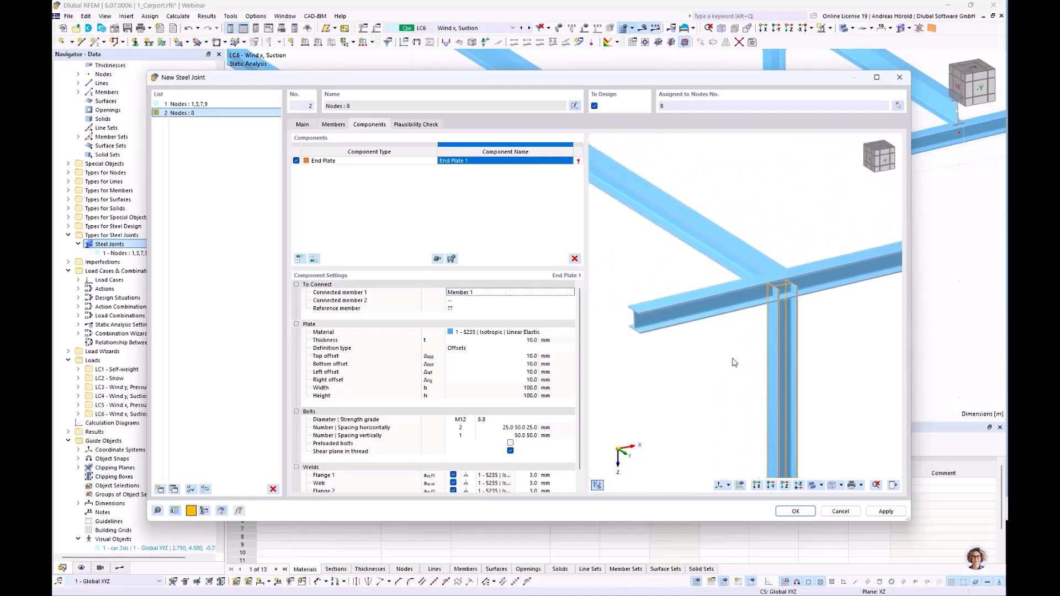
{"action": "left_click", "coordinate": [464, 310]}
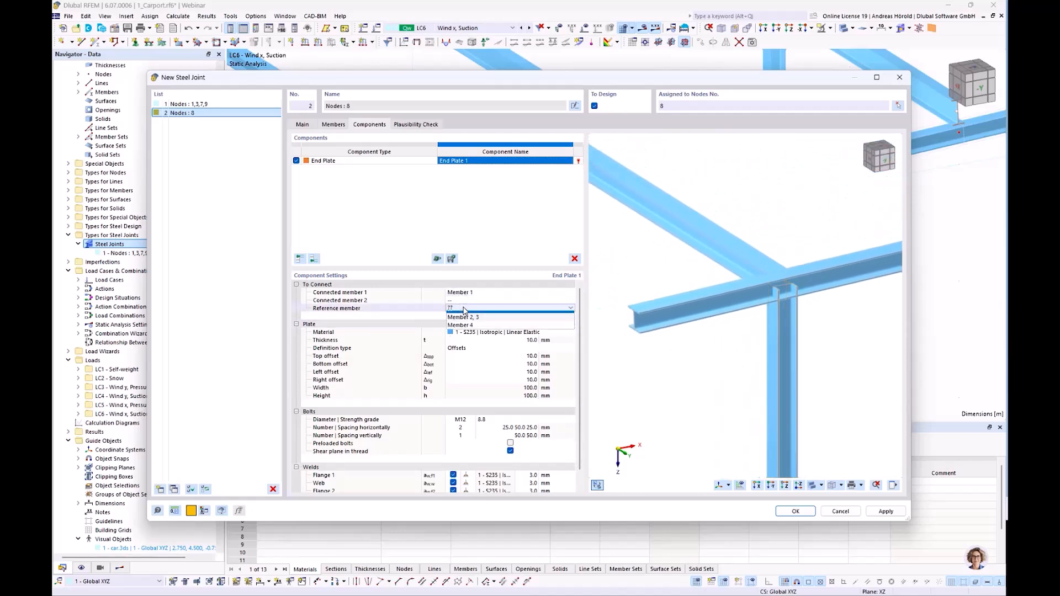
{"action": "left_click", "coordinate": [463, 310]}
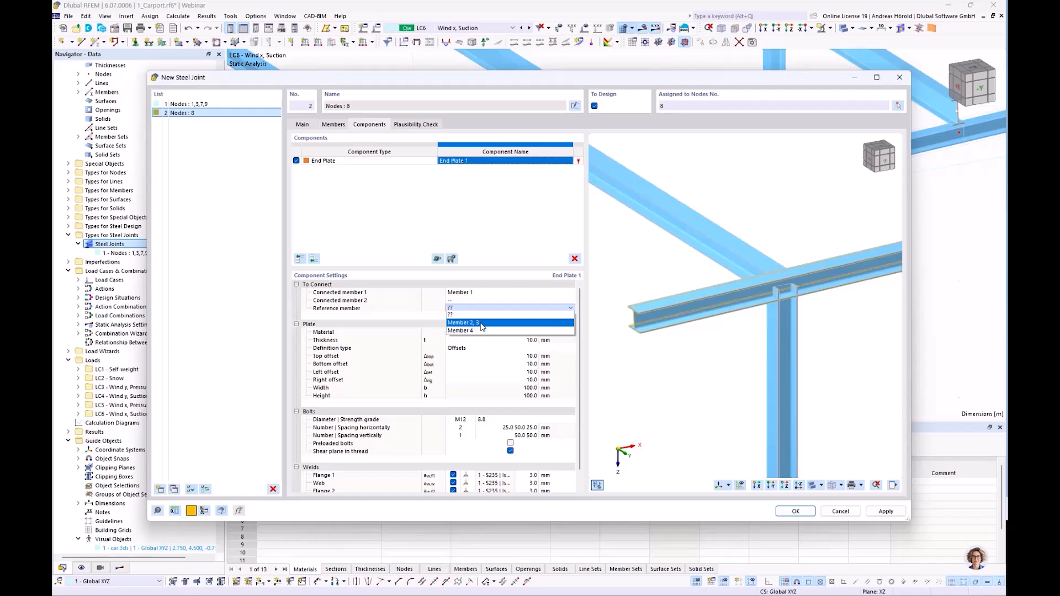
{"action": "left_click", "coordinate": [482, 323]}
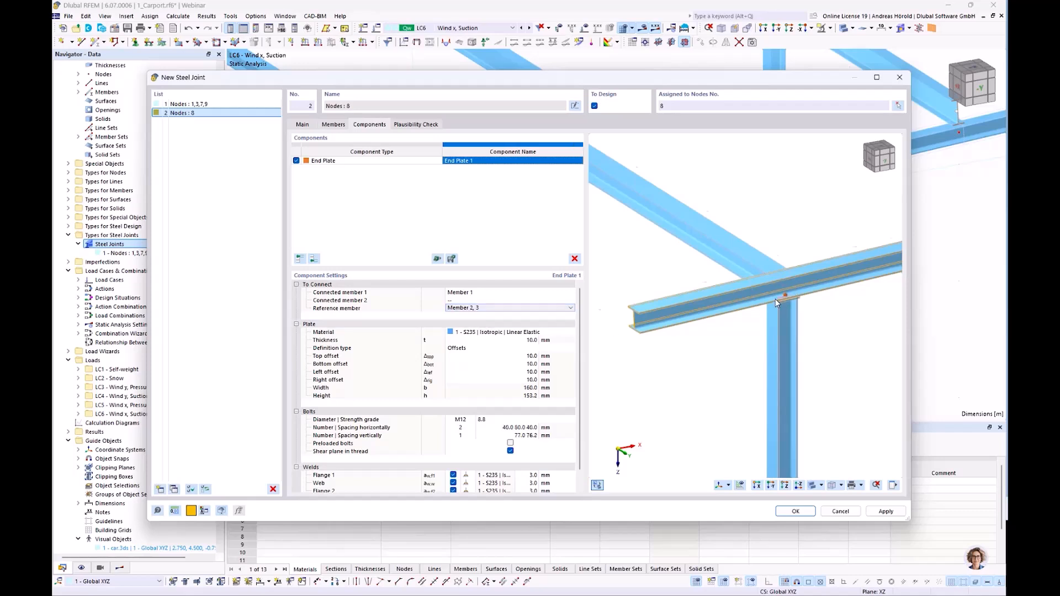
Set the thickness of the end plate on top of the column to 15 mm.
{"action": "scroll", "coordinate": [775, 299], "scroll_direction": "up", "scroll_amount": 5}
{"action": "scroll", "coordinate": [714, 362], "scroll_direction": "up", "scroll_amount": 1}
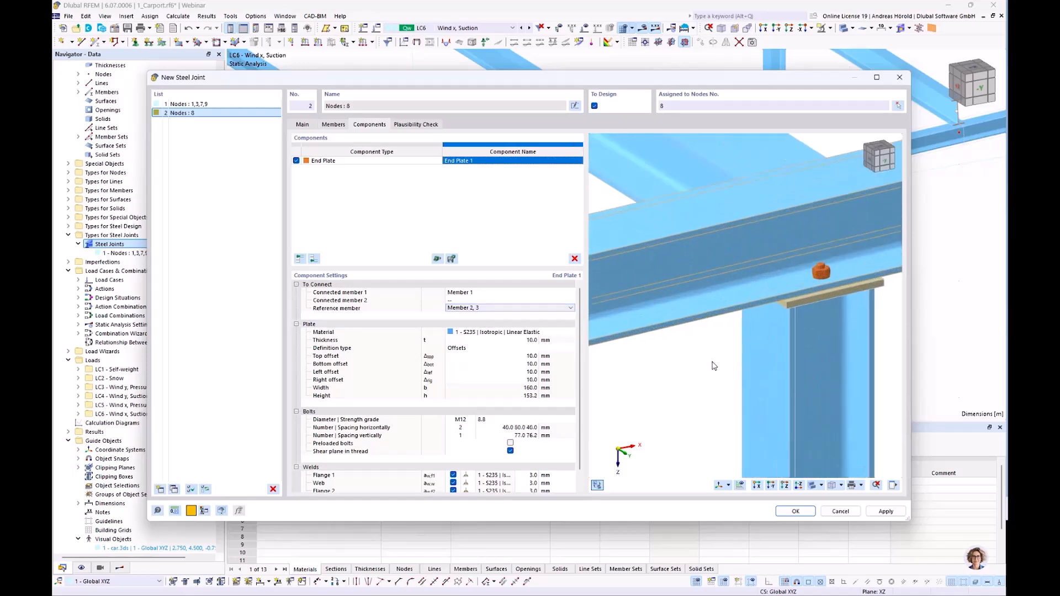
{"action": "middle_click_drag", "start_coordinate": [688, 378], "coordinate": [645, 374], "text": "ctrl"}
{"action": "right_click", "coordinate": [645, 374]}
{"action": "right_click_drag", "start_coordinate": [838, 399], "coordinate": [714, 401]}
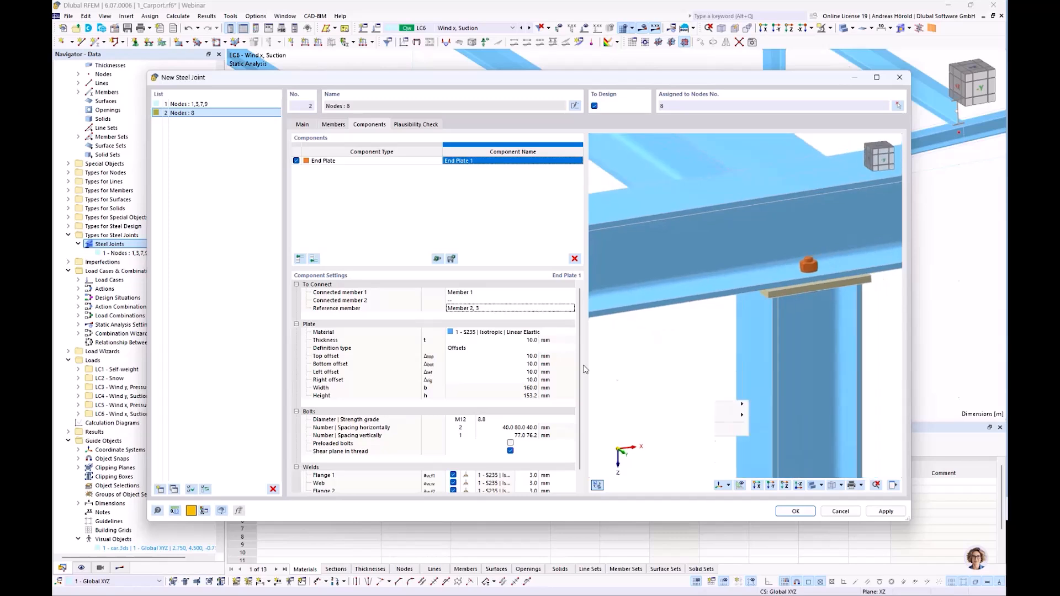
{"action": "left_click", "coordinate": [570, 356]}
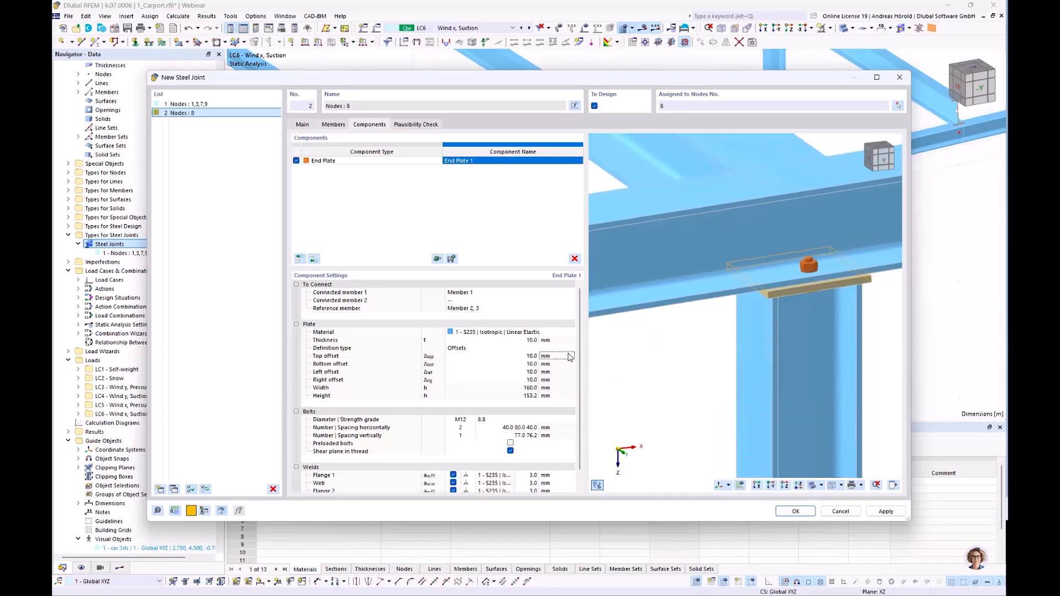
{"action": "left_click", "coordinate": [558, 340]}
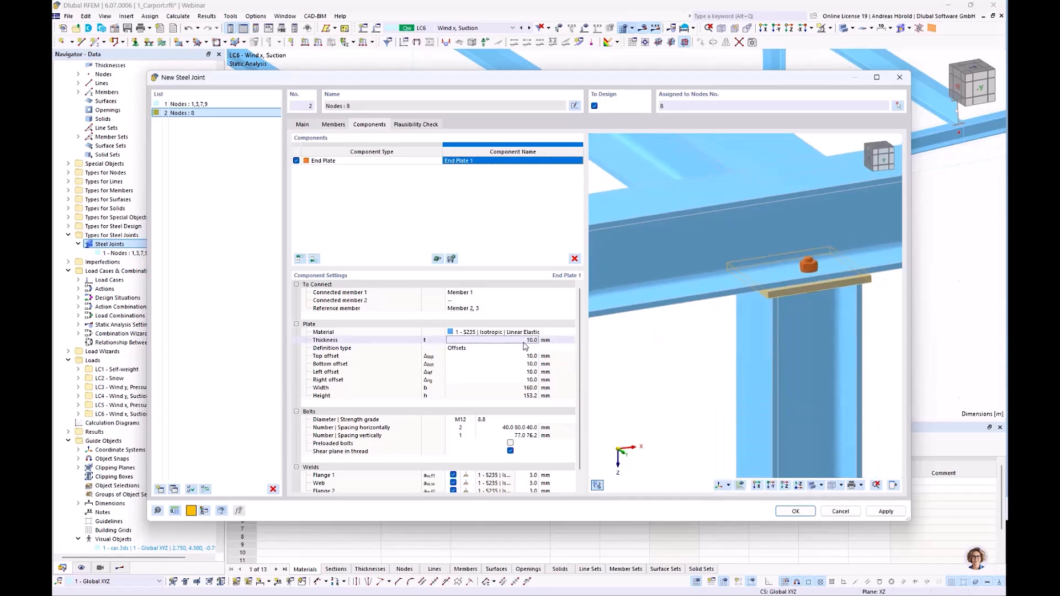
{"action": "type", "text": "15"}
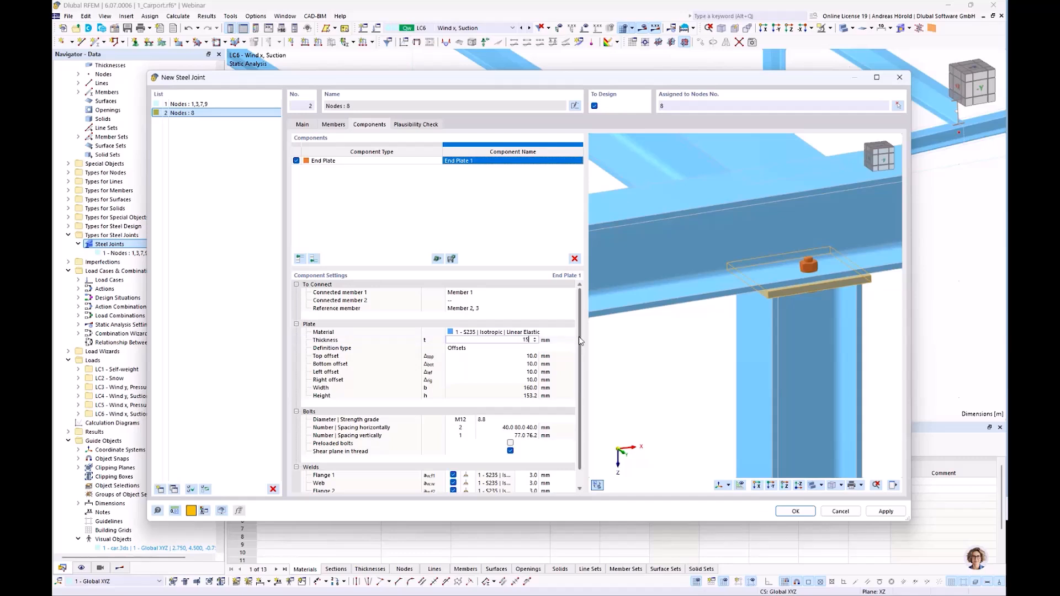
{"action": "key", "text": "Tab"}
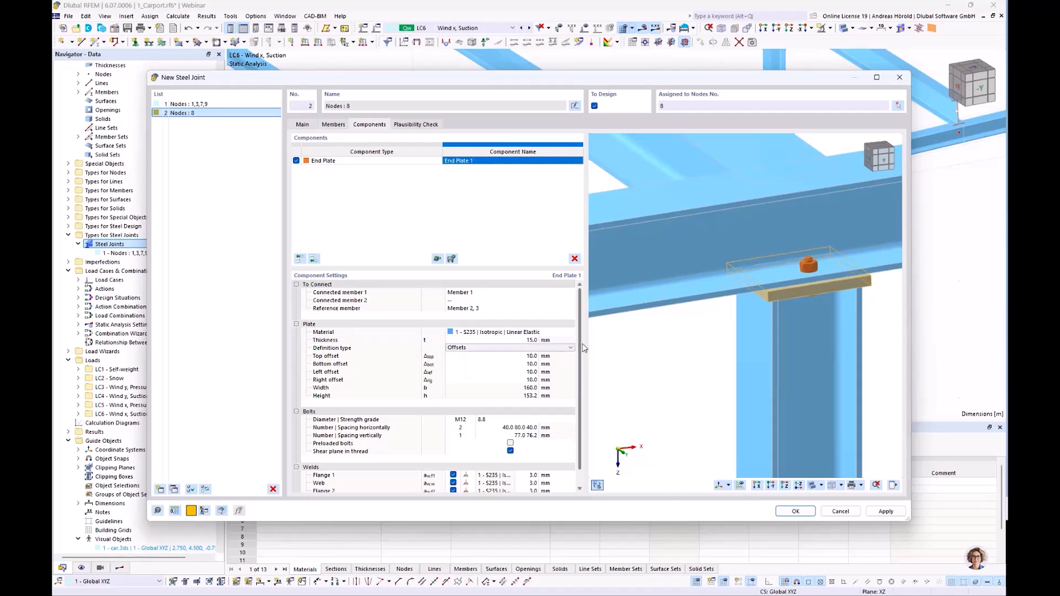
Set the end plate's top and bottom offsets to 60 mm each.
{"action": "middle_click_drag", "start_coordinate": [801, 311], "coordinate": [657, 334], "text": "ctrl"}
{"action": "left_click", "coordinate": [525, 357]}
{"action": "type", "text": "6"}
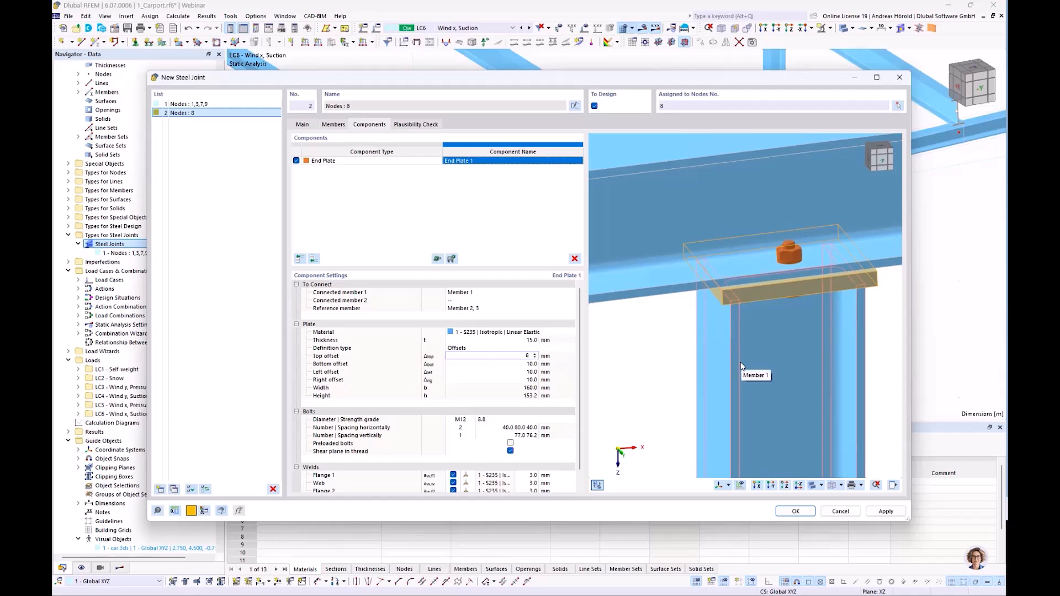
{"action": "type", "text": "0"}
{"action": "key", "text": "Tab"}
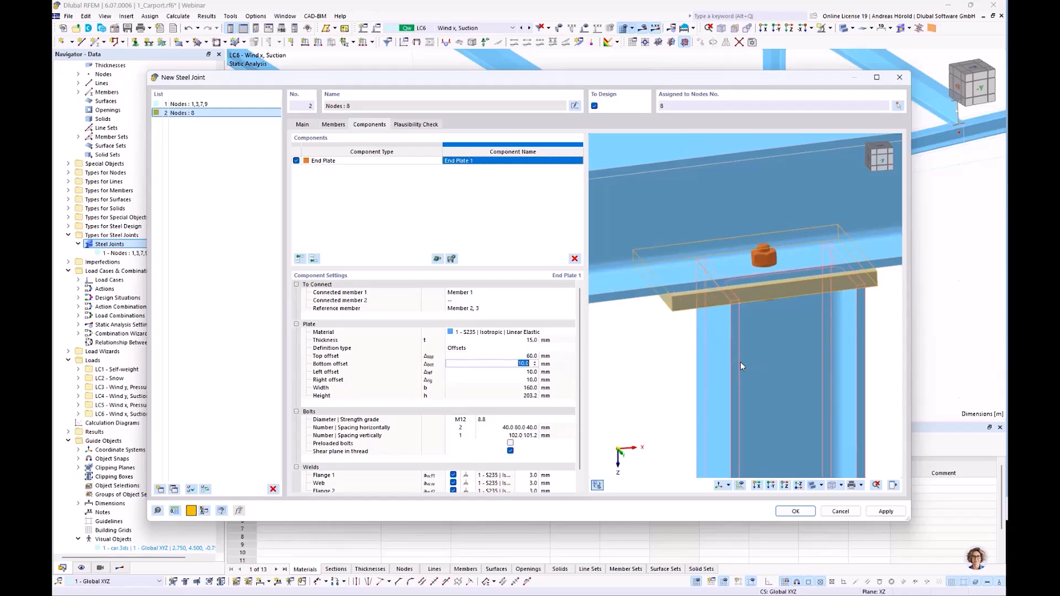
{"action": "type", "text": "60"}
{"action": "key", "text": "Tab"}
Set the end plate's left and right offsets to 0 mm.
{"action": "scroll", "coordinate": [685, 368], "scroll_direction": "down", "scroll_amount": 1}
{"action": "middle_click_drag", "start_coordinate": [682, 390], "coordinate": [707, 360], "text": "ctrl"}
{"action": "scroll", "coordinate": [802, 369], "scroll_direction": "down", "scroll_amount": 2}
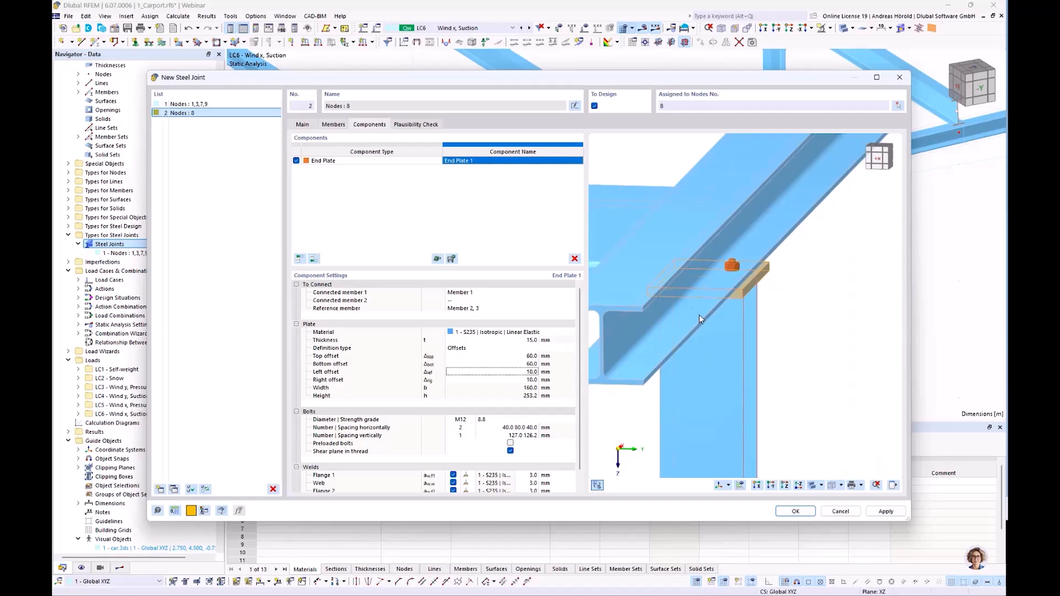
{"action": "left_click", "coordinate": [530, 373]}
{"action": "type", "text": "0"}
{"action": "key", "text": "Tab"}
{"action": "type", "text": "0"}
{"action": "key", "text": "Tab"}
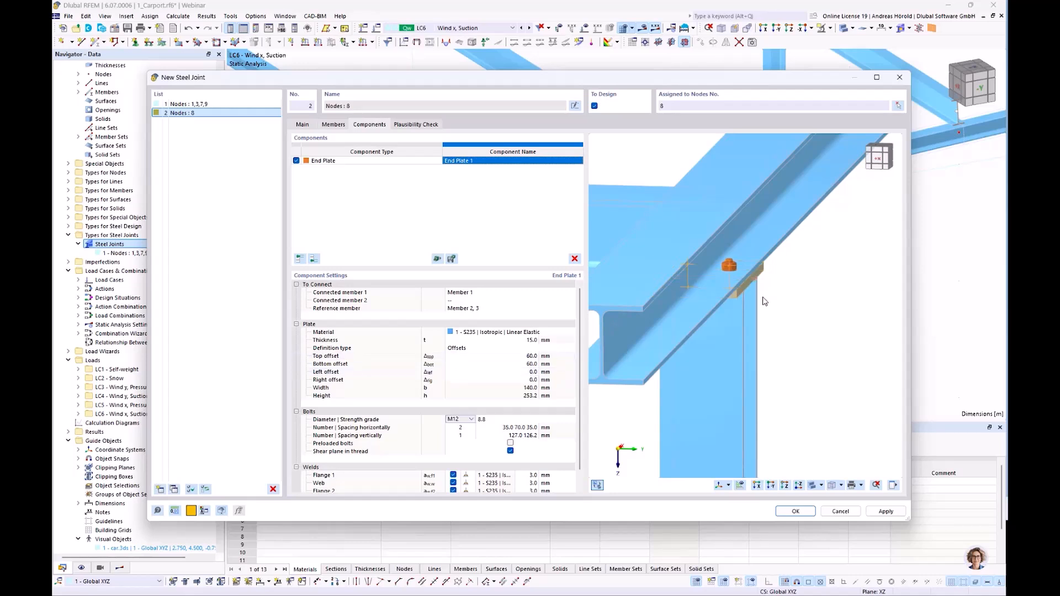
Set the strength grade of the end plate's M12 bolts to 10.9.
{"action": "middle_click_drag", "start_coordinate": [781, 301], "coordinate": [773, 269], "text": "ctrl"}
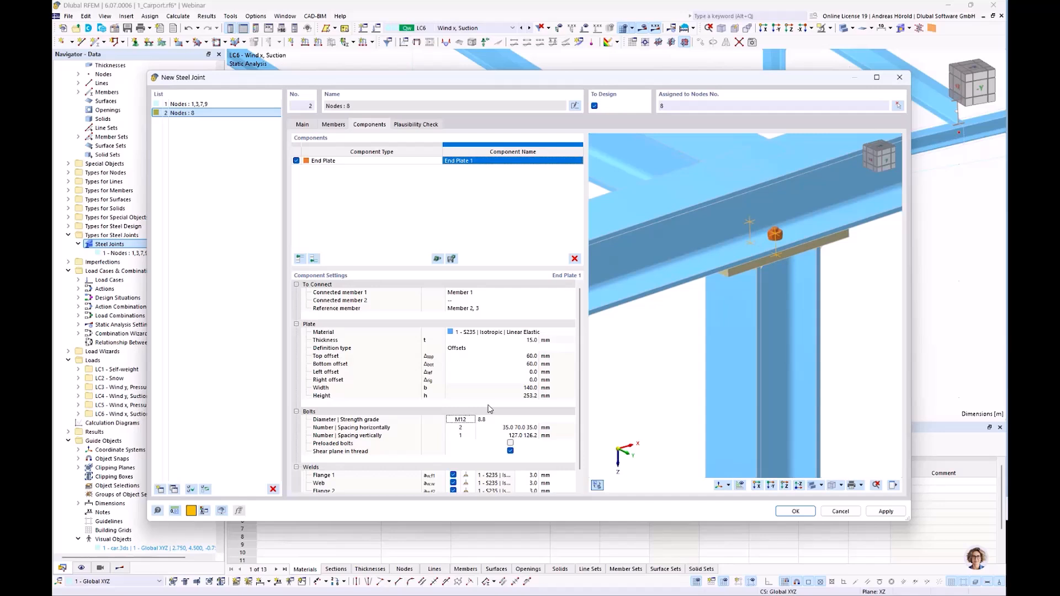
{"action": "left_click", "coordinate": [499, 421]}
{"action": "left_click", "coordinate": [506, 422]}
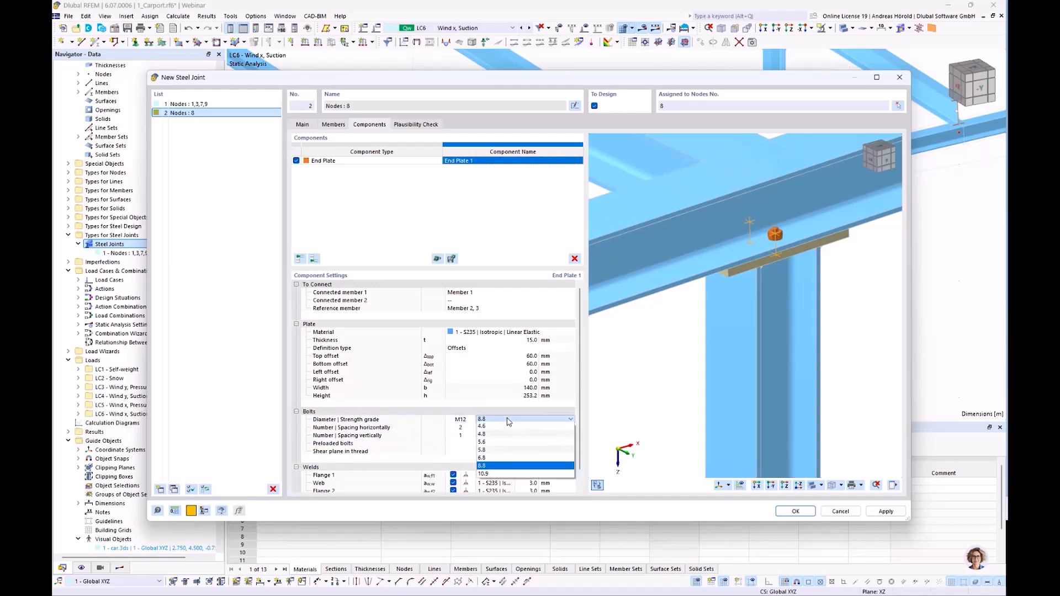
{"action": "left_click", "coordinate": [510, 475]}
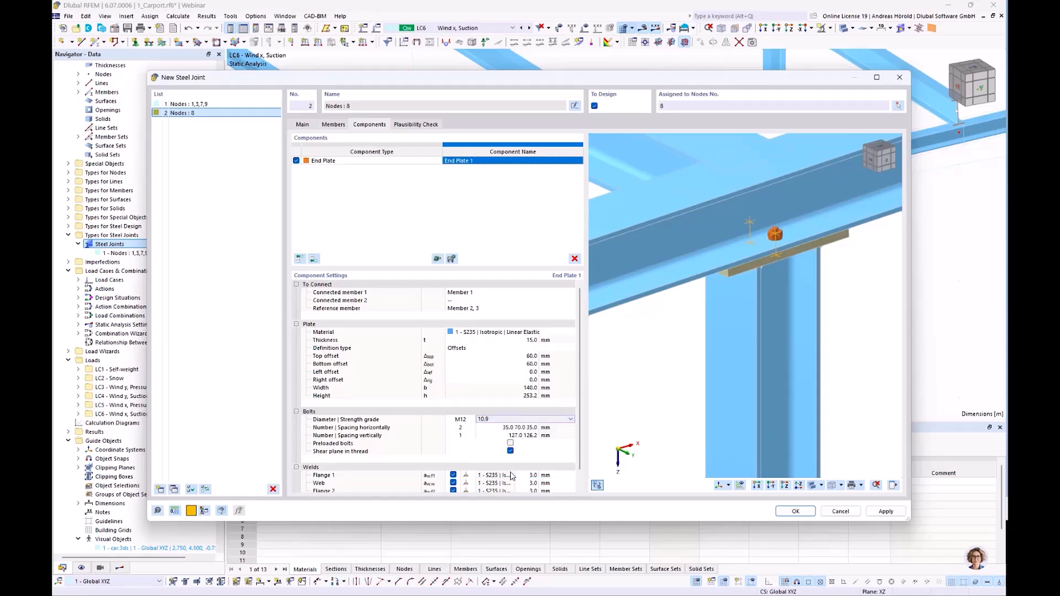
Give the end plate two bolts in the vertical direction, with 33.1 mm edge spacing.
{"action": "left_click", "coordinate": [518, 427]}
{"action": "mouse_move", "coordinate": [674, 385]}
{"action": "middle_mouse_down", "text": "ctrl"}
{"action": "mouse_move", "coordinate": [733, 376]}
{"action": "mouse_move", "coordinate": [785, 345]}
{"action": "mouse_move", "coordinate": [658, 385]}
{"action": "middle_mouse_up", "text": "ctrl"}
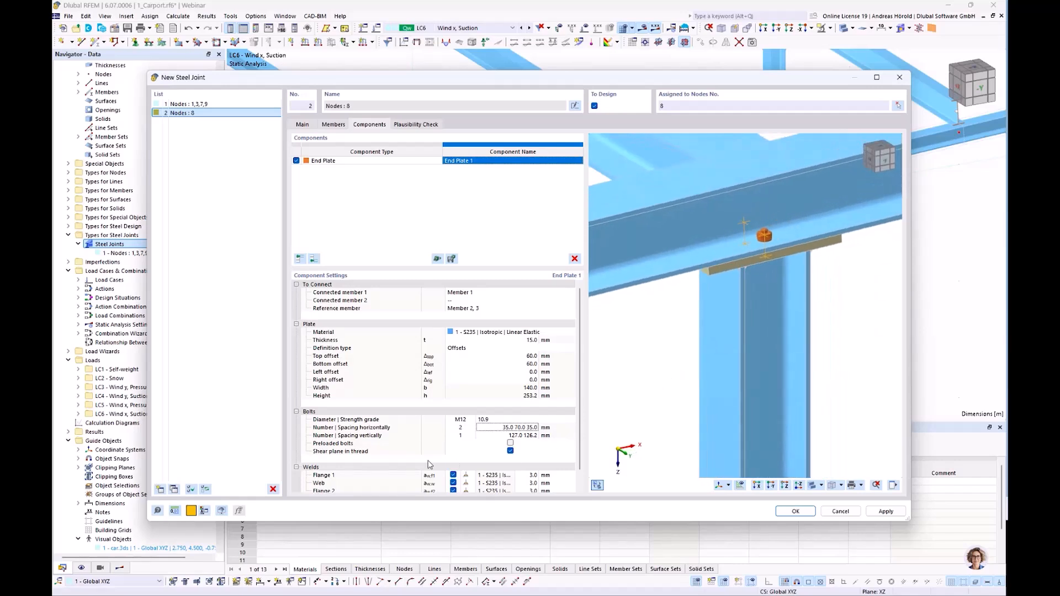
{"action": "left_click", "coordinate": [469, 436]}
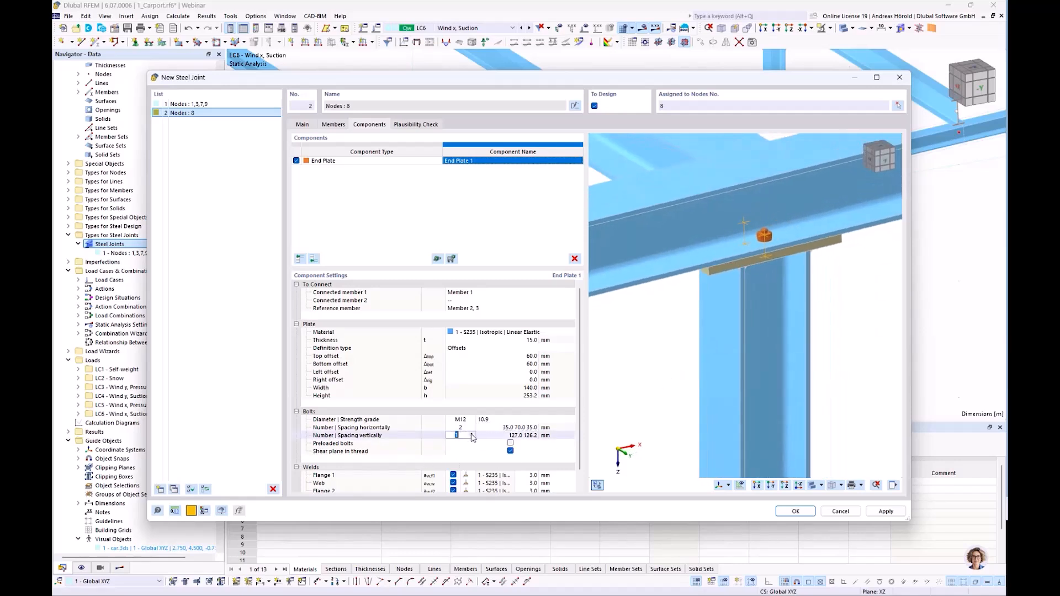
{"action": "type", "text": "2"}
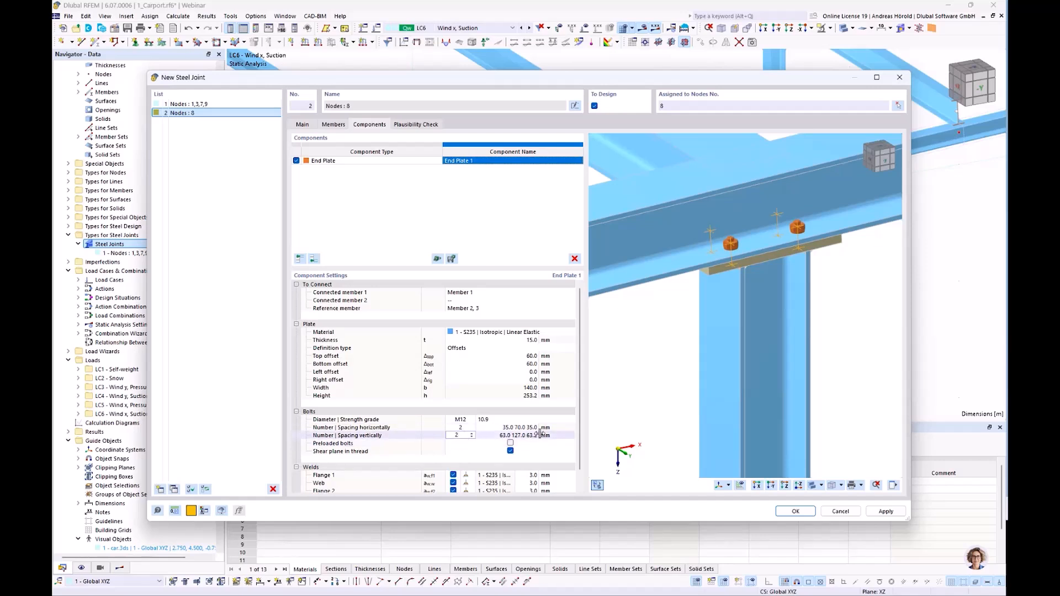
{"action": "left_click", "coordinate": [507, 436]}
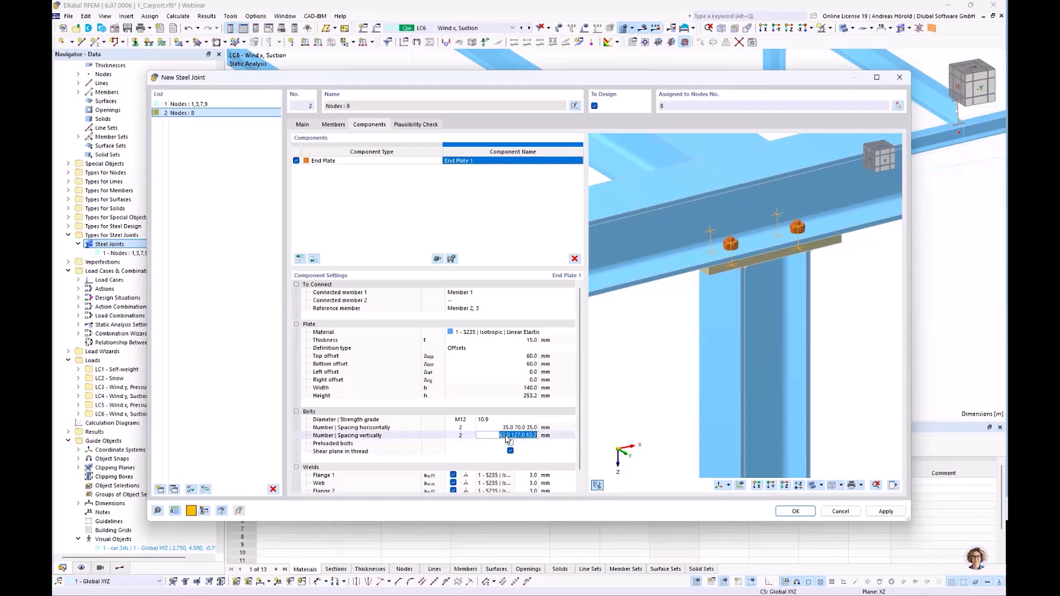
{"action": "type", "text": "33.1"}
{"action": "key", "text": "Return"}
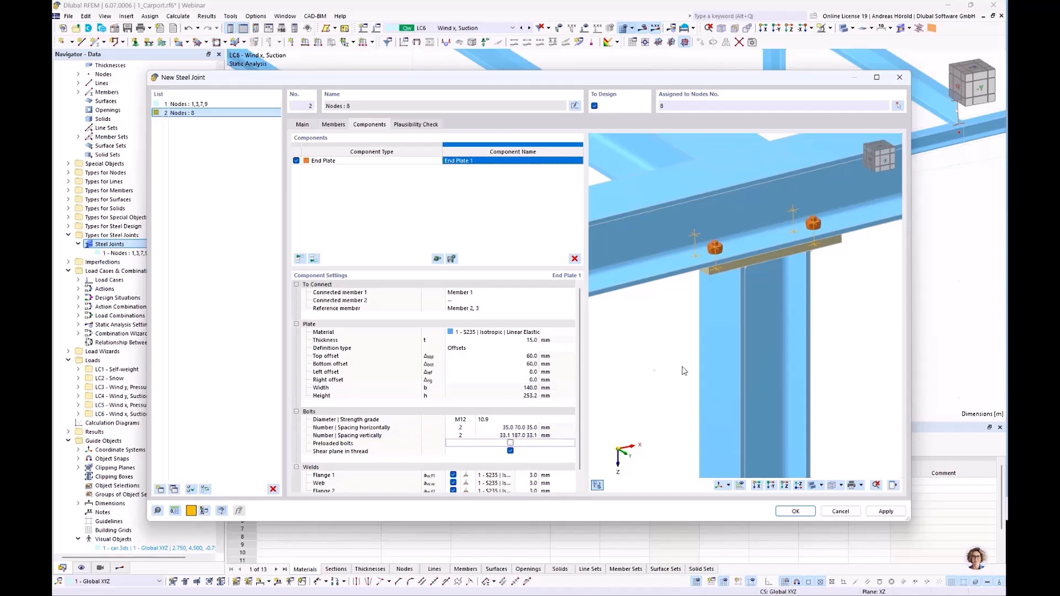
Make the end plate bolts preloaded and exclude the shear plane from the thread.
{"action": "middle_click_drag", "start_coordinate": [831, 368], "coordinate": [810, 382], "text": "ctrl"}
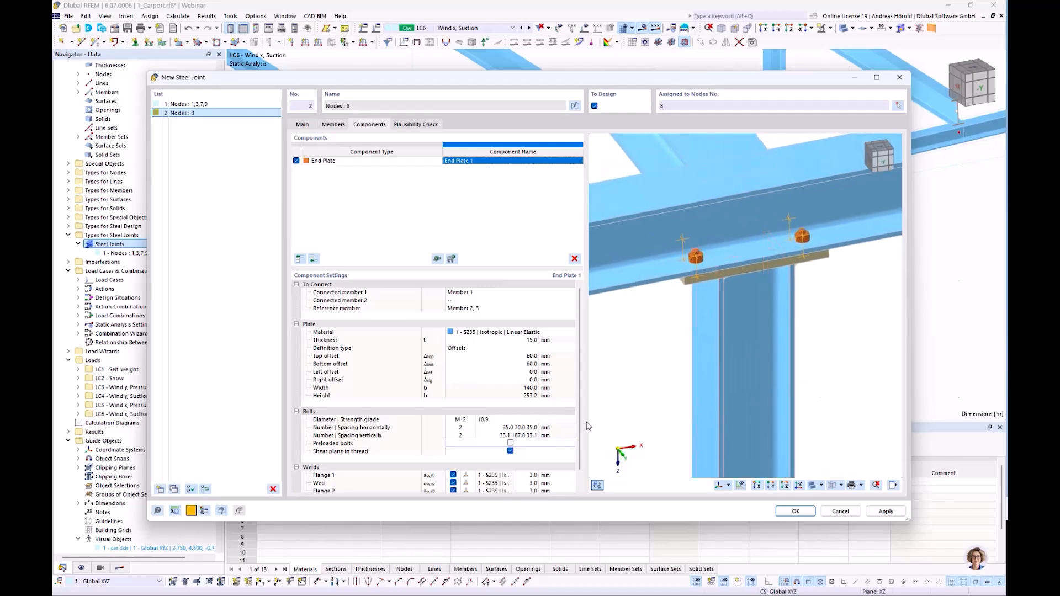
{"action": "left_click", "coordinate": [510, 451]}
Set the end plate's Flange 1 and Flange 2 welds to 4 mm.
{"action": "scroll", "coordinate": [558, 403], "scroll_direction": "down", "scroll_amount": 1}
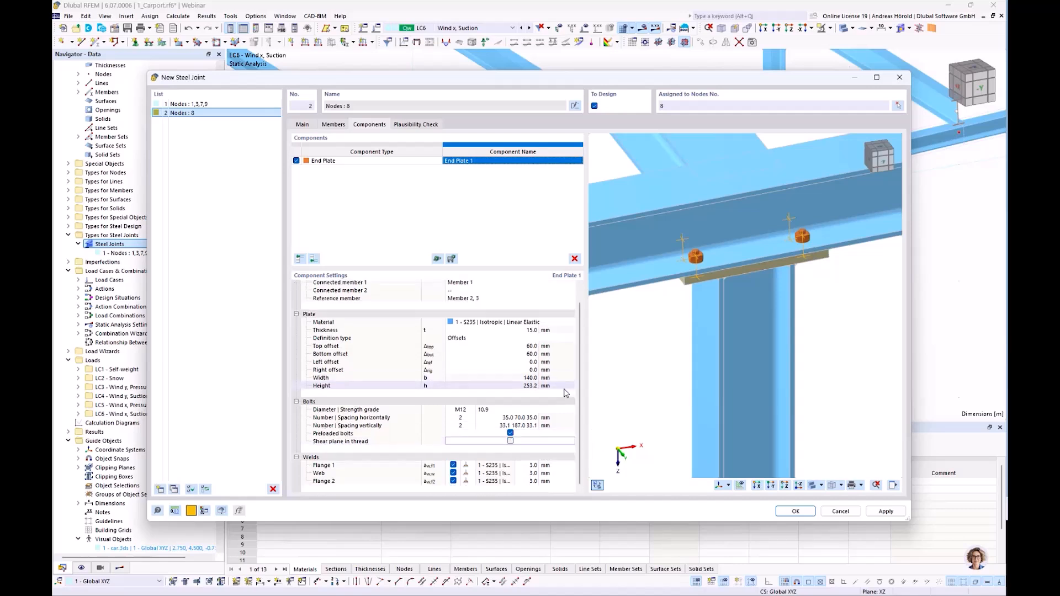
{"action": "left_click", "coordinate": [532, 467]}
{"action": "type", "text": "4"}
{"action": "left_click", "coordinate": [531, 481]}
{"action": "type", "text": "4"}
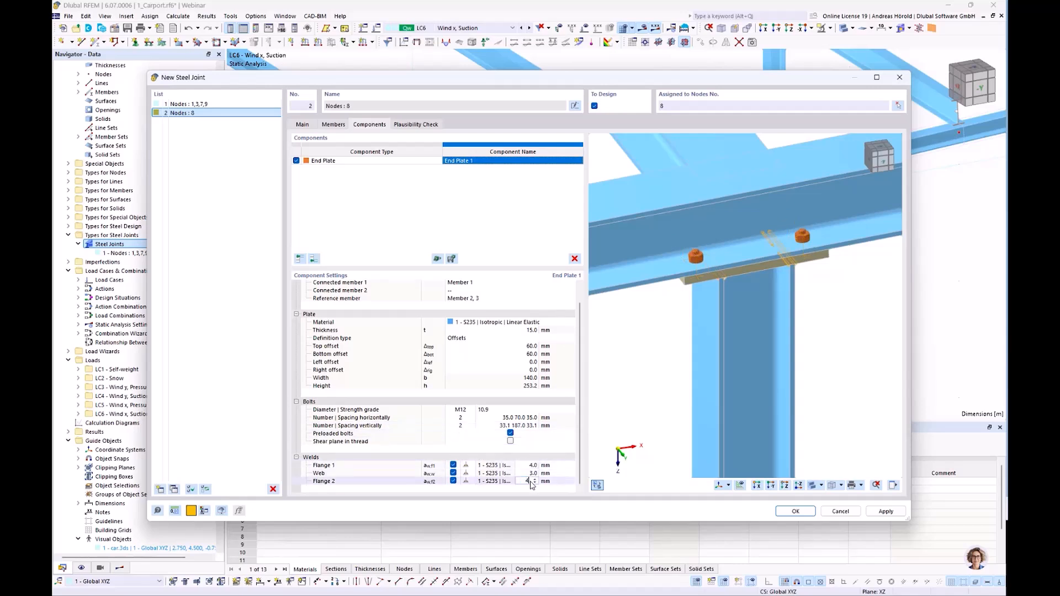
Examine where the web and flange welds sit between the column and its end plate in the preview.
{"action": "left_click", "coordinate": [527, 474]}
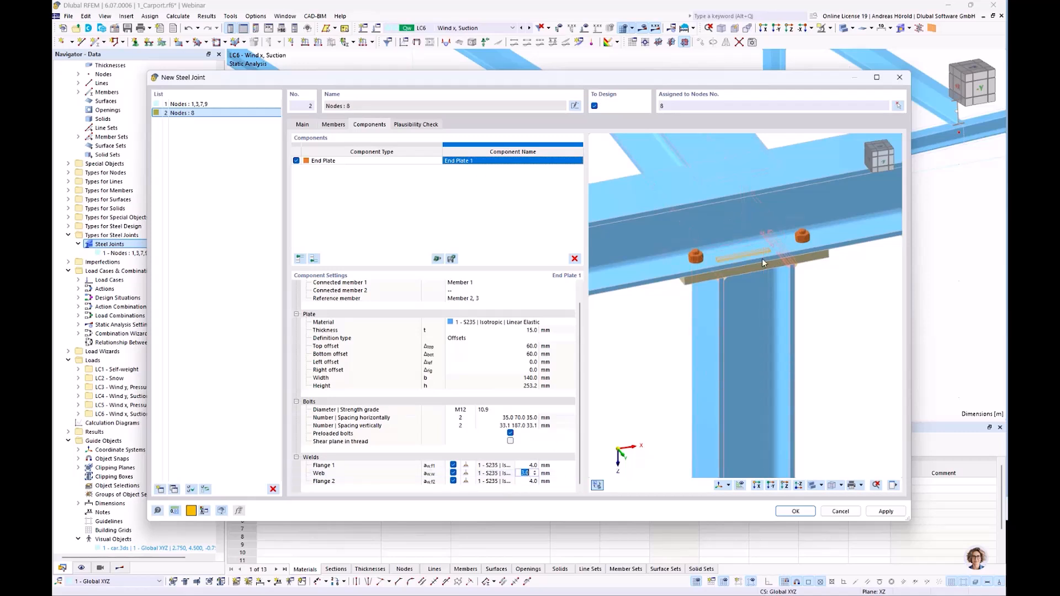
{"action": "scroll", "coordinate": [764, 259], "scroll_direction": "up", "scroll_amount": 3}
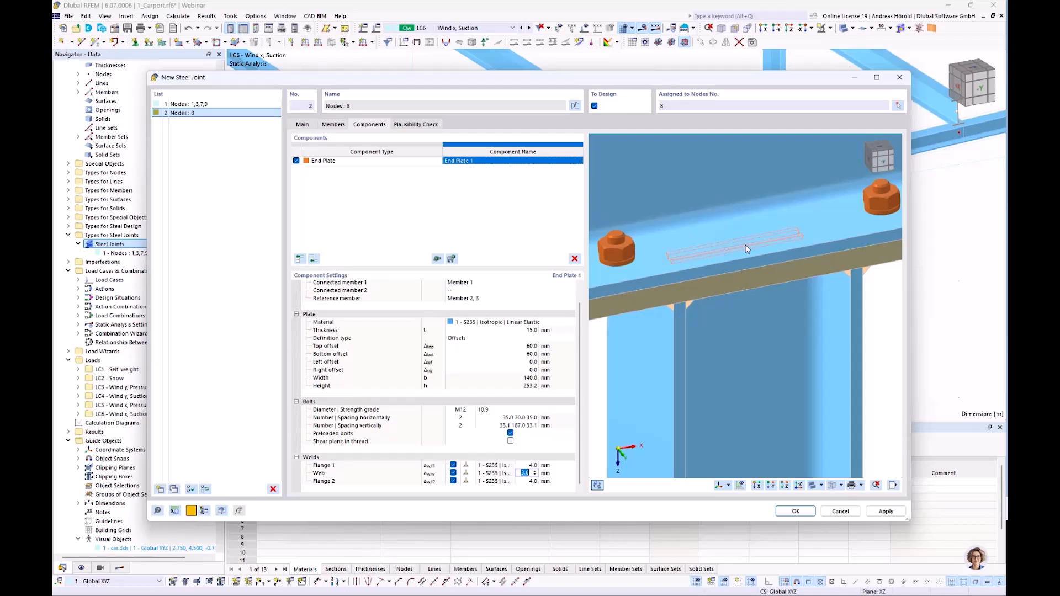
{"action": "left_click", "coordinate": [527, 467]}
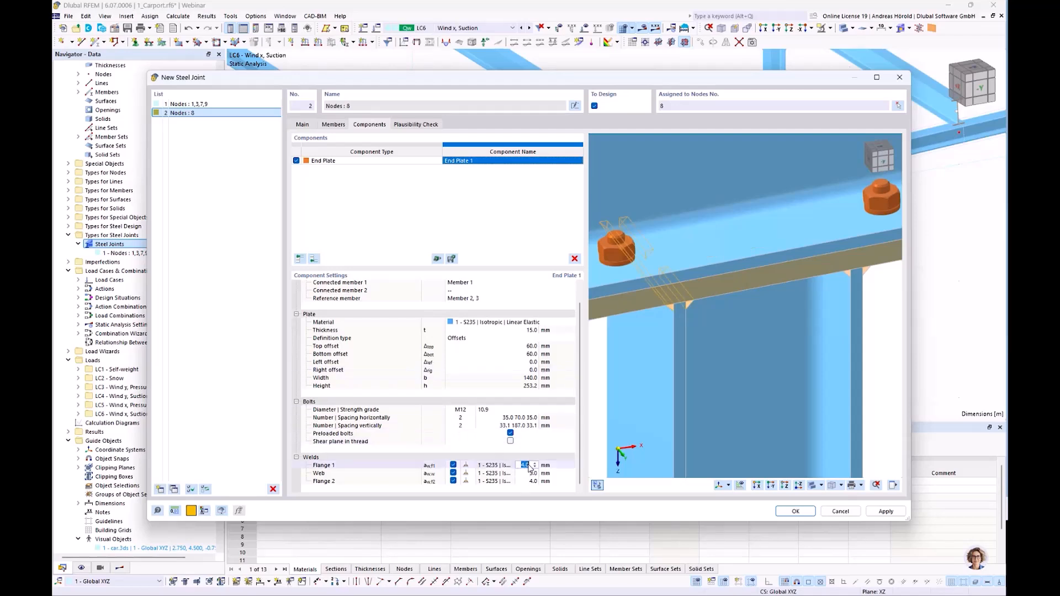
{"action": "left_click", "coordinate": [524, 481]}
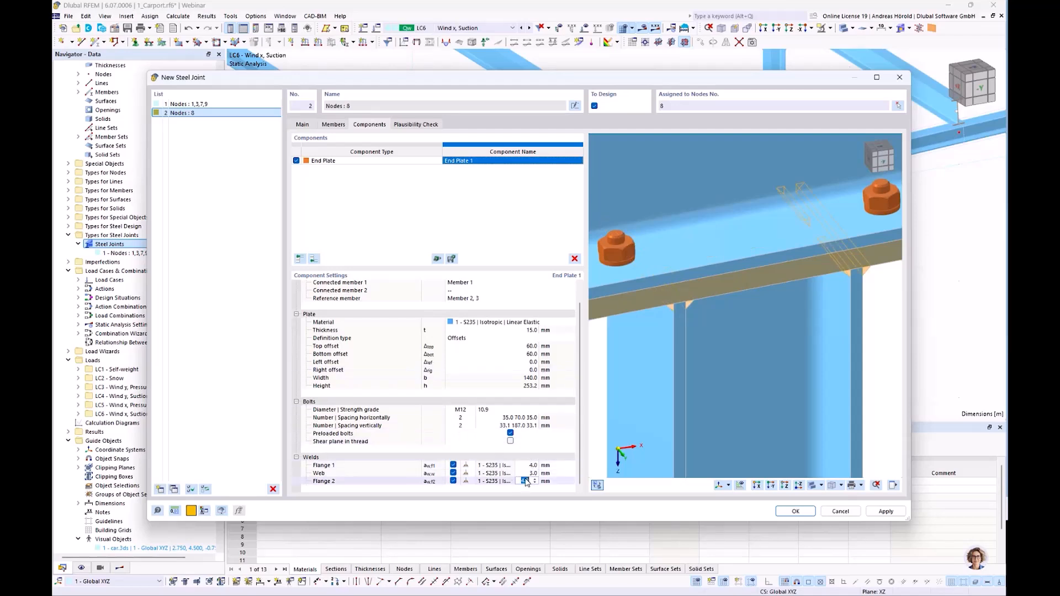
{"action": "scroll", "coordinate": [644, 413], "scroll_direction": "down", "scroll_amount": 5}
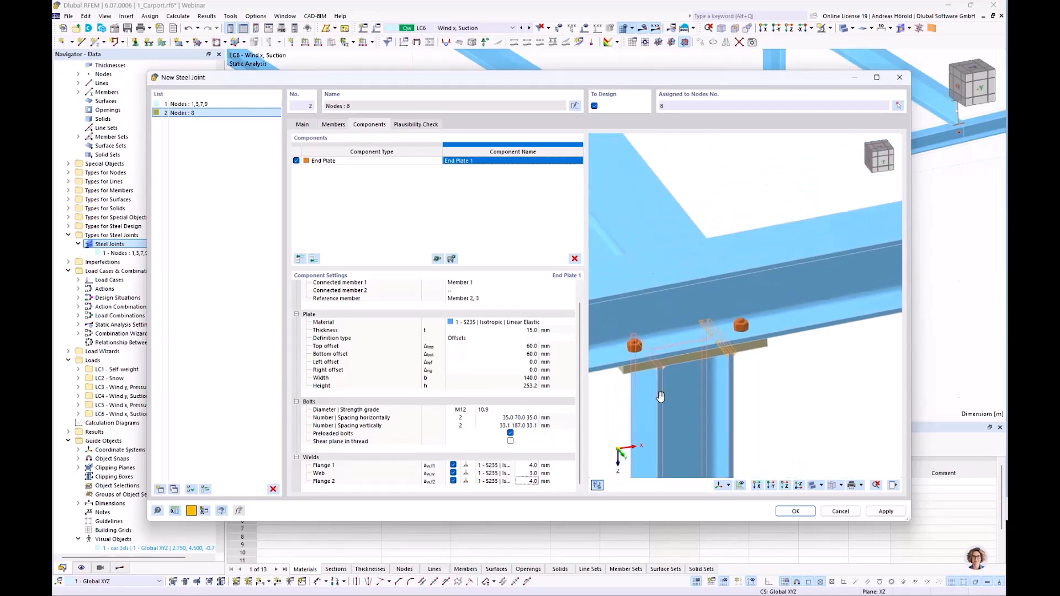
{"action": "middle_click_drag", "start_coordinate": [644, 413], "coordinate": [700, 348]}
{"action": "scroll", "coordinate": [699, 349], "scroll_direction": "down", "scroll_amount": 3}
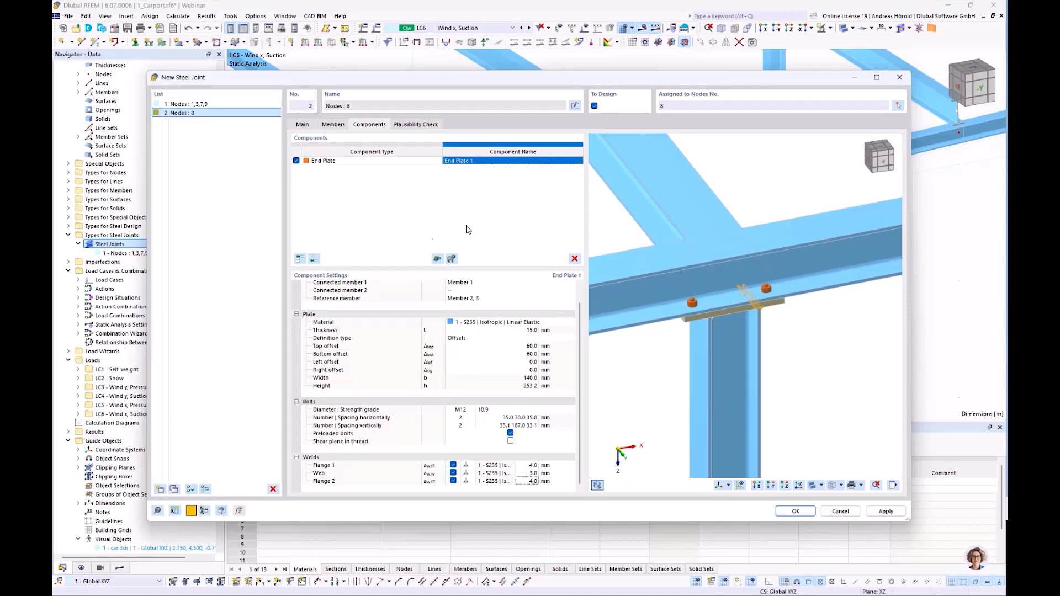
Open the component library and filter the joint templates to Dlubal-defined, I-section, bolted connections with 3 members.
{"action": "left_click", "coordinate": [437, 259]}
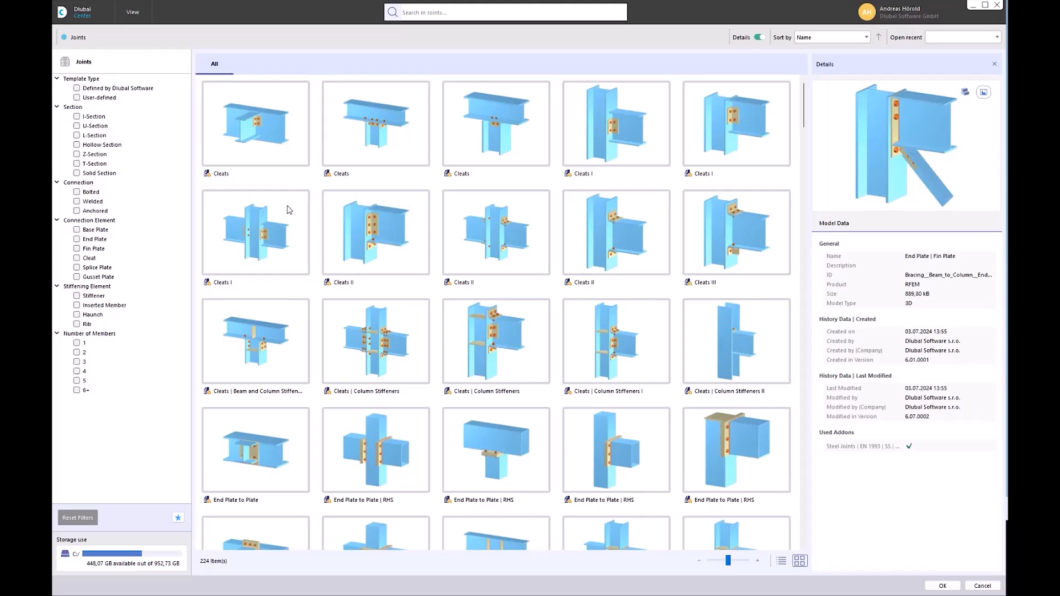
{"action": "scroll", "coordinate": [288, 209], "scroll_direction": "down", "scroll_amount": 10}
{"action": "scroll", "coordinate": [287, 210], "scroll_direction": "down", "scroll_amount": 20}
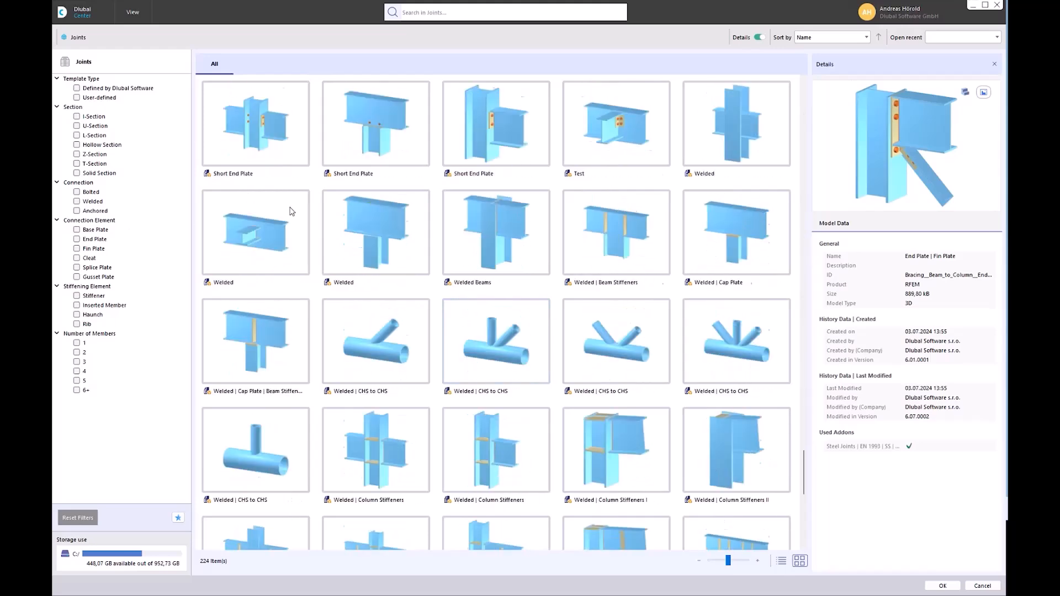
{"action": "scroll", "coordinate": [291, 212], "scroll_direction": "up", "scroll_amount": 15}
{"action": "scroll", "coordinate": [291, 212], "scroll_direction": "down", "scroll_amount": 3}
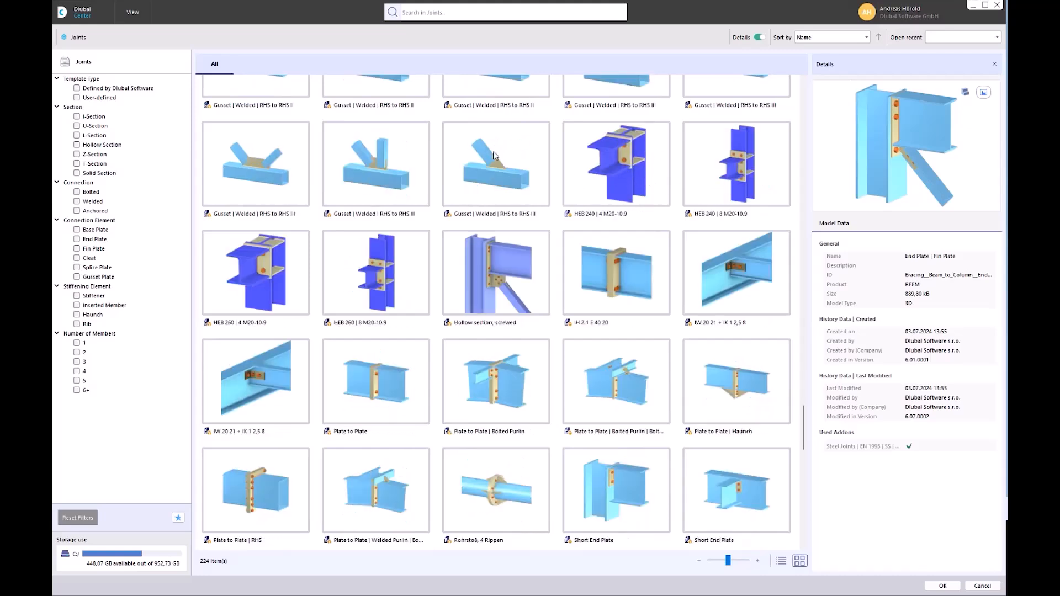
{"action": "left_click", "coordinate": [77, 88]}
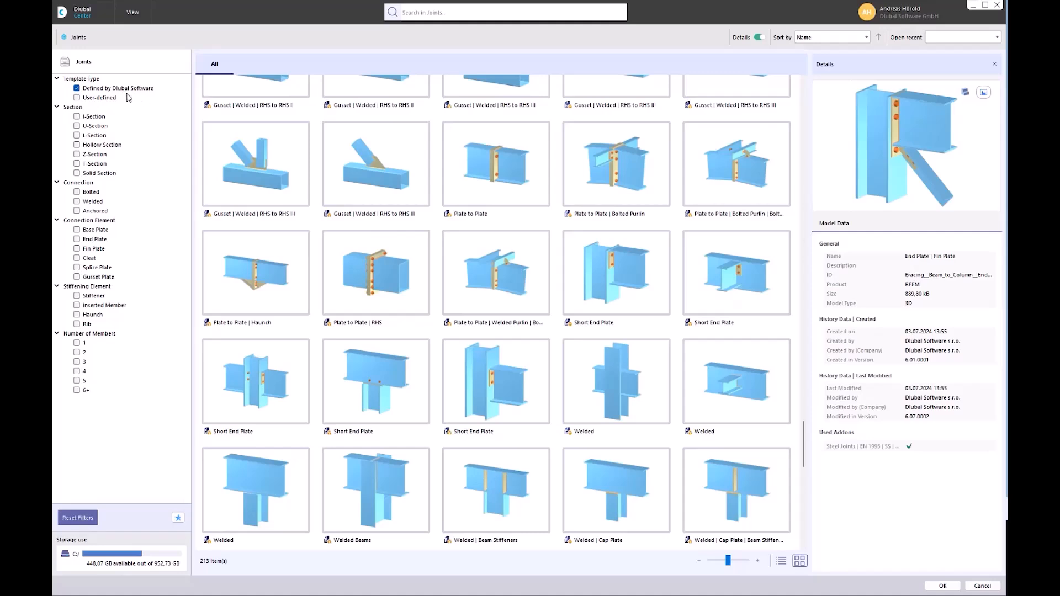
{"action": "left_click", "coordinate": [77, 116]}
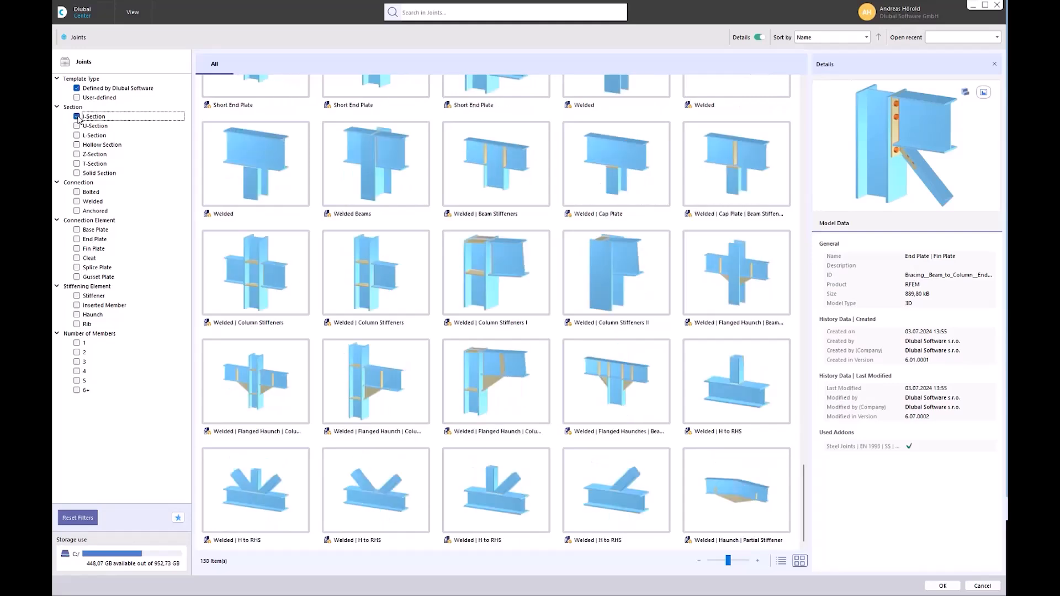
{"action": "left_click", "coordinate": [77, 192]}
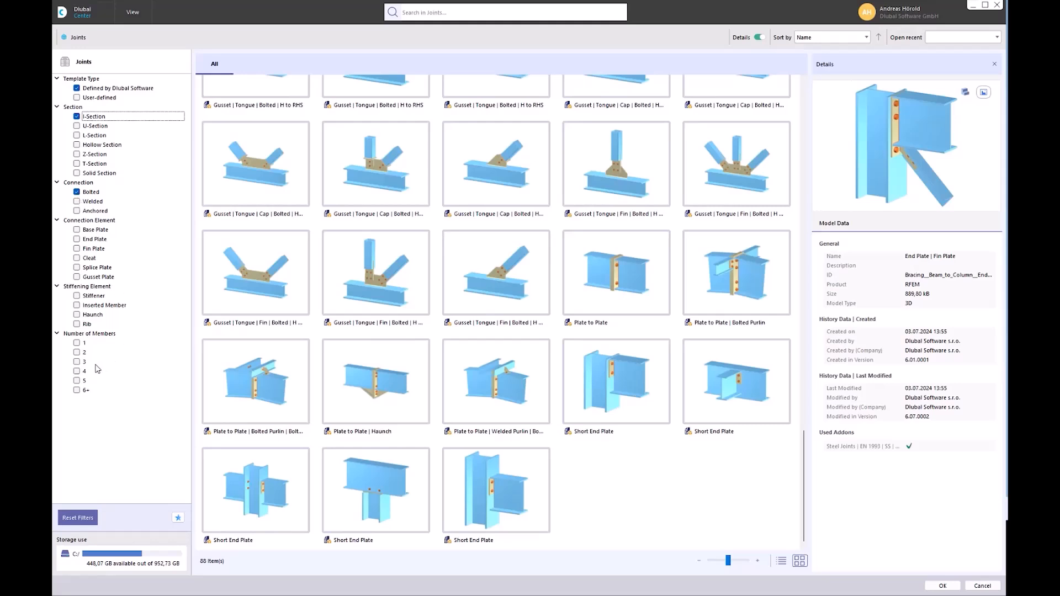
{"action": "left_click", "coordinate": [76, 362]}
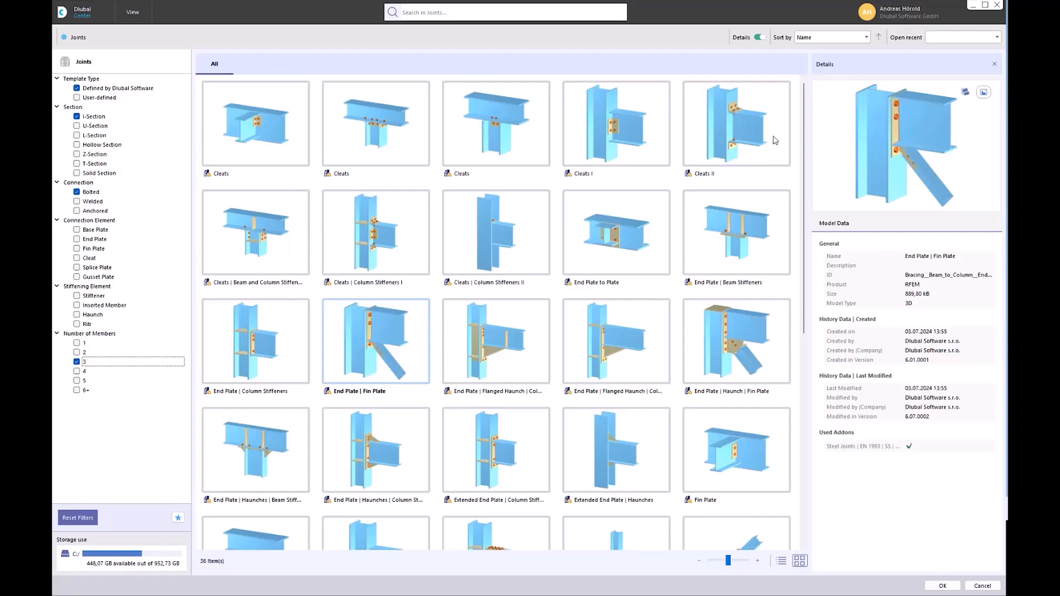
Insert the End Plate to Plate template with Member 4 as Beam 3 and Member 2, 3 as Beam 1, 2.
{"action": "left_click", "coordinate": [613, 239]}
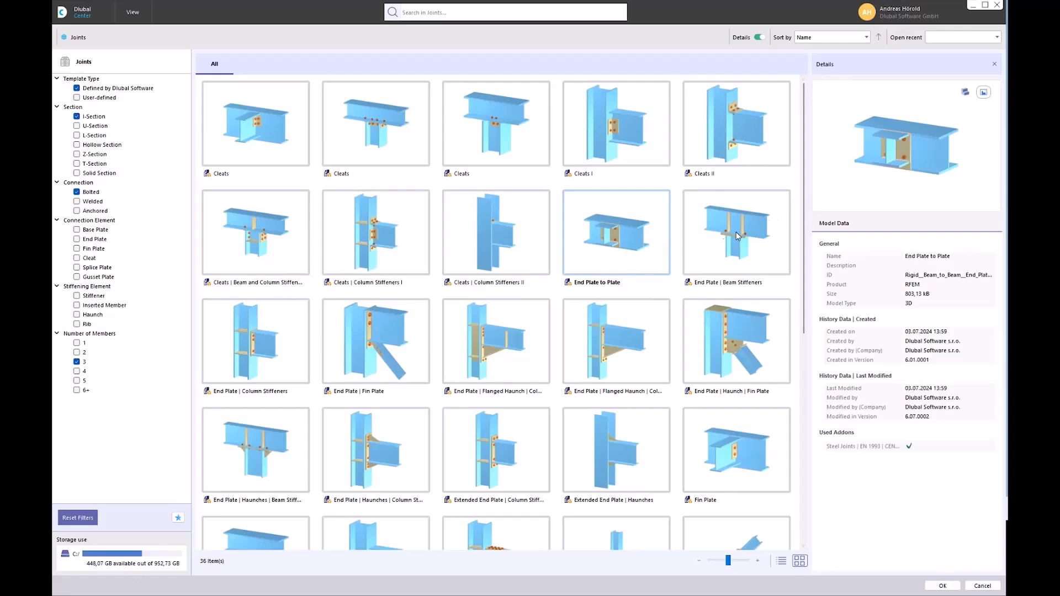
{"action": "double_click", "coordinate": [617, 241]}
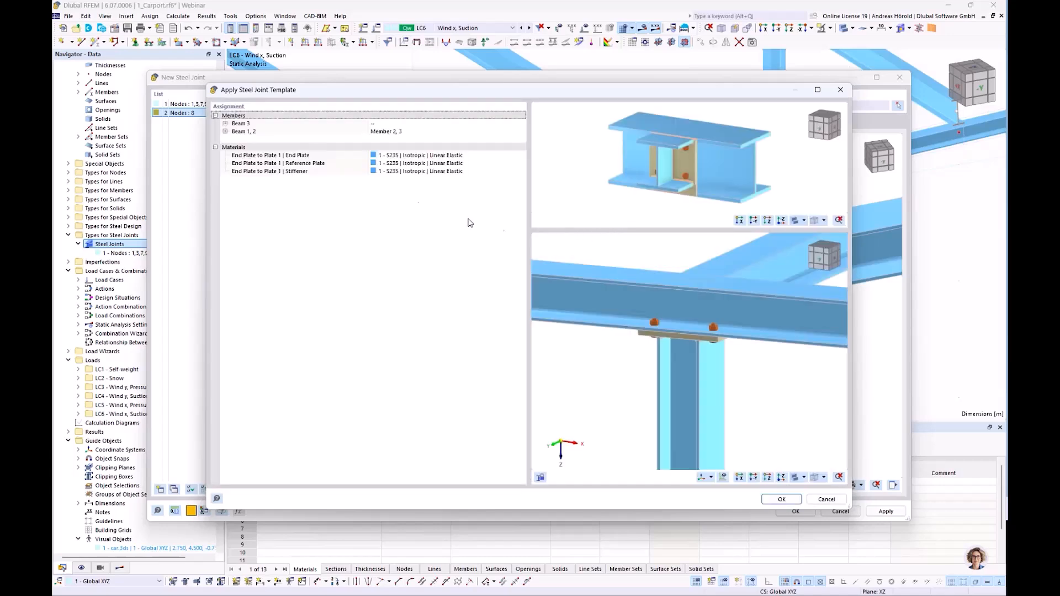
{"action": "left_click", "coordinate": [403, 125]}
{"action": "left_click", "coordinate": [410, 125]}
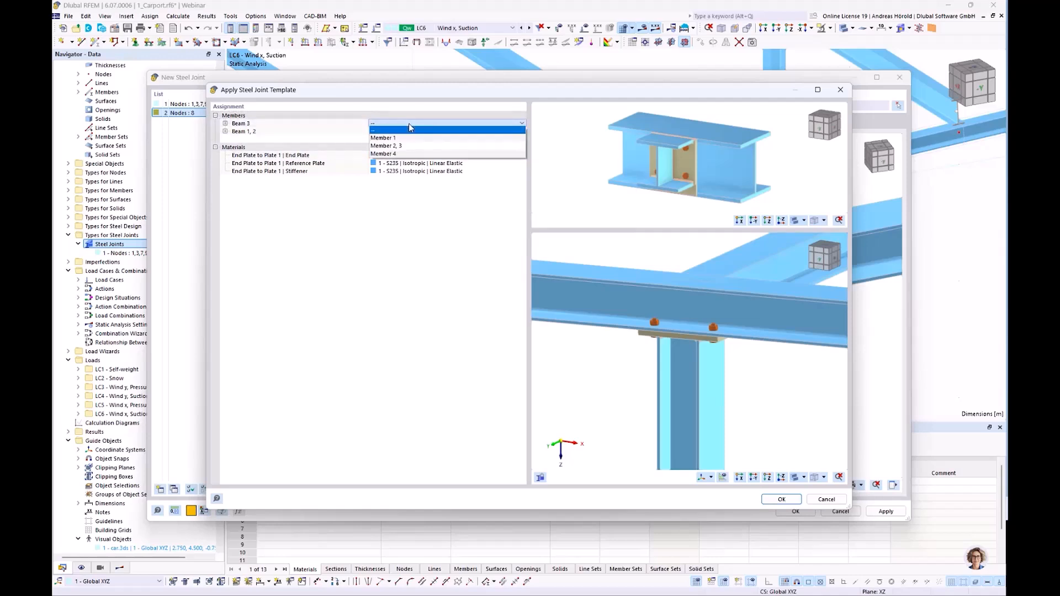
{"action": "left_click", "coordinate": [419, 154]}
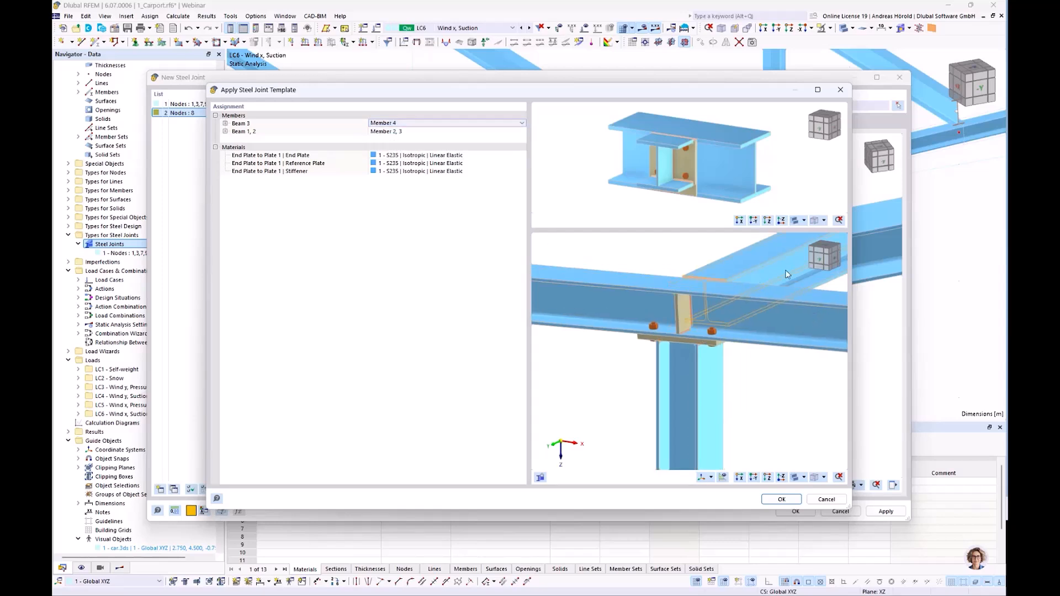
{"action": "left_click", "coordinate": [441, 132]}
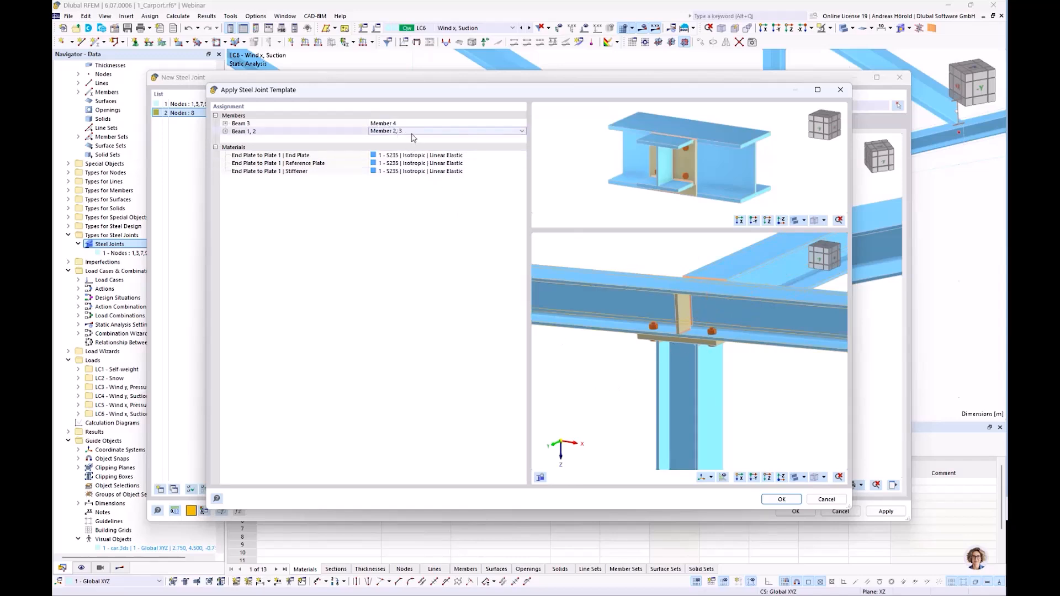
{"action": "middle_click_drag", "start_coordinate": [624, 401], "coordinate": [878, 407], "text": "ctrl"}
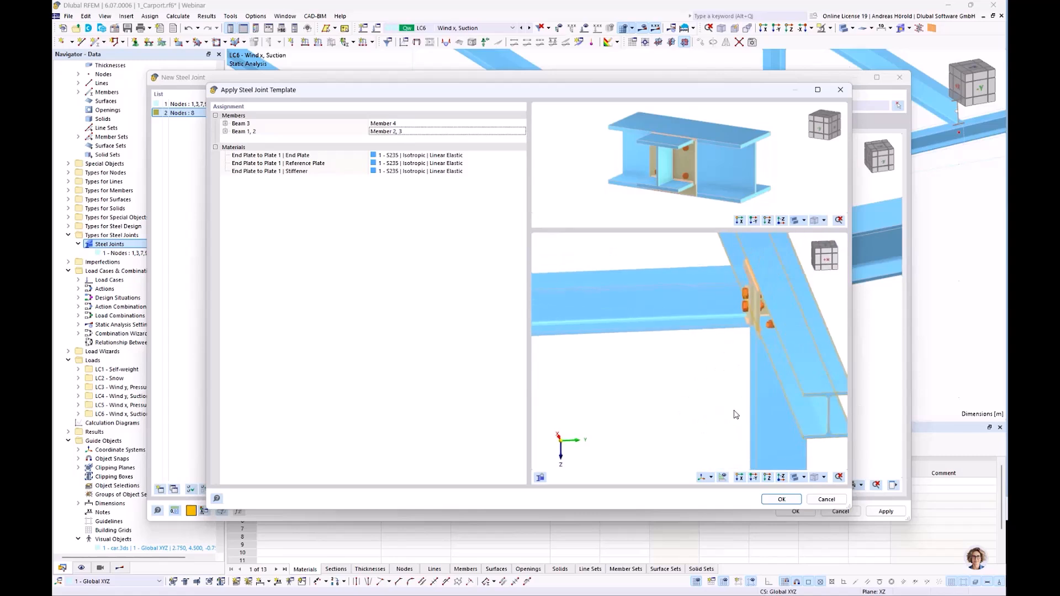
{"action": "middle_click_drag", "start_coordinate": [615, 408], "coordinate": [688, 383], "text": "ctrl"}
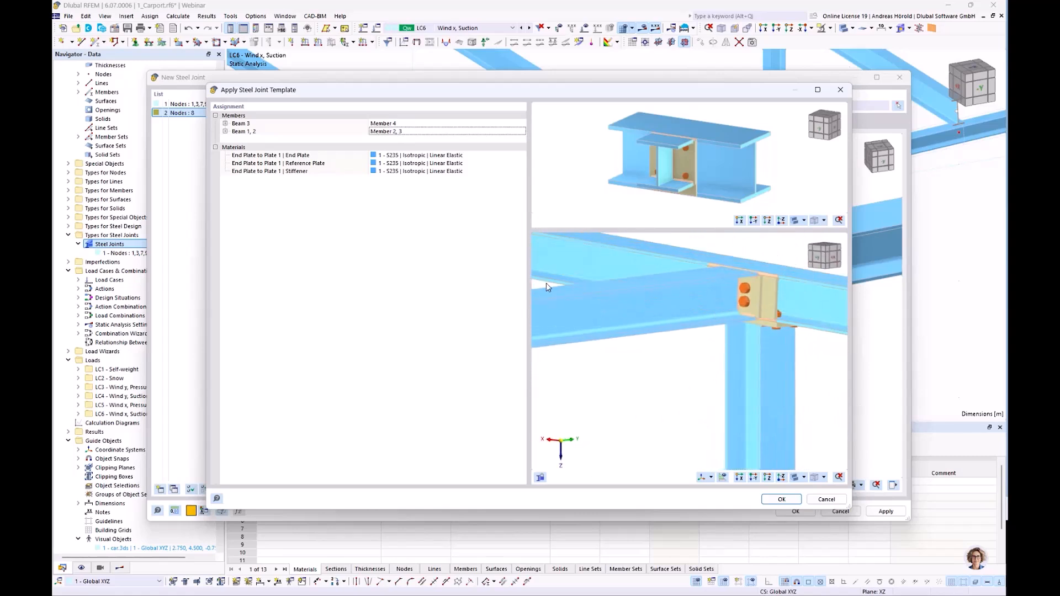
{"action": "left_click", "coordinate": [780, 499]}
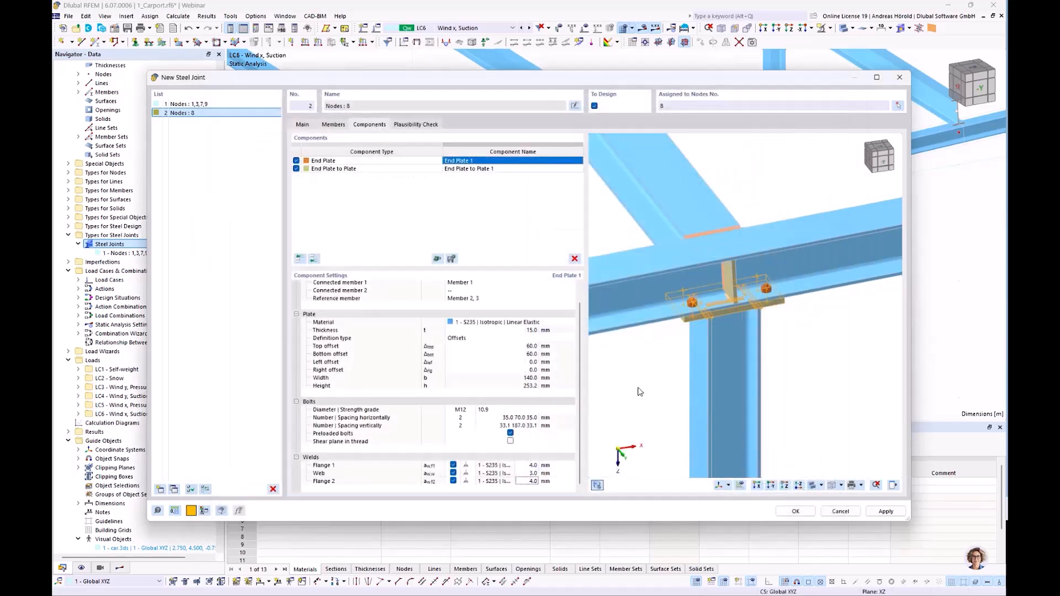
{"action": "right_click_drag", "start_coordinate": [828, 383], "coordinate": [852, 360]}
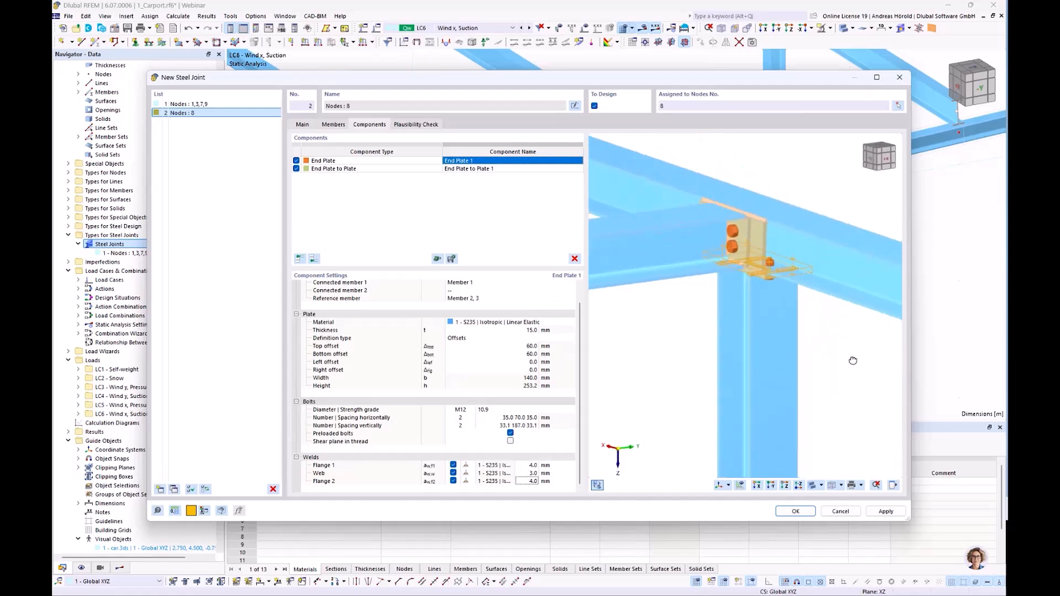
{"action": "right_click_drag", "start_coordinate": [620, 378], "coordinate": [661, 369]}
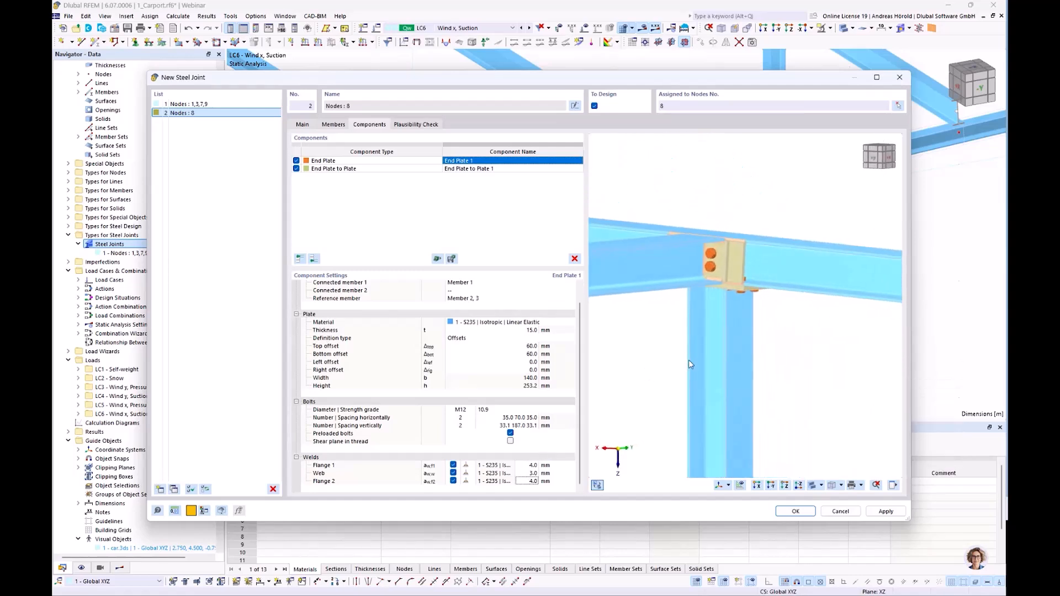
{"action": "scroll", "coordinate": [797, 362], "scroll_direction": "up", "scroll_amount": 5}
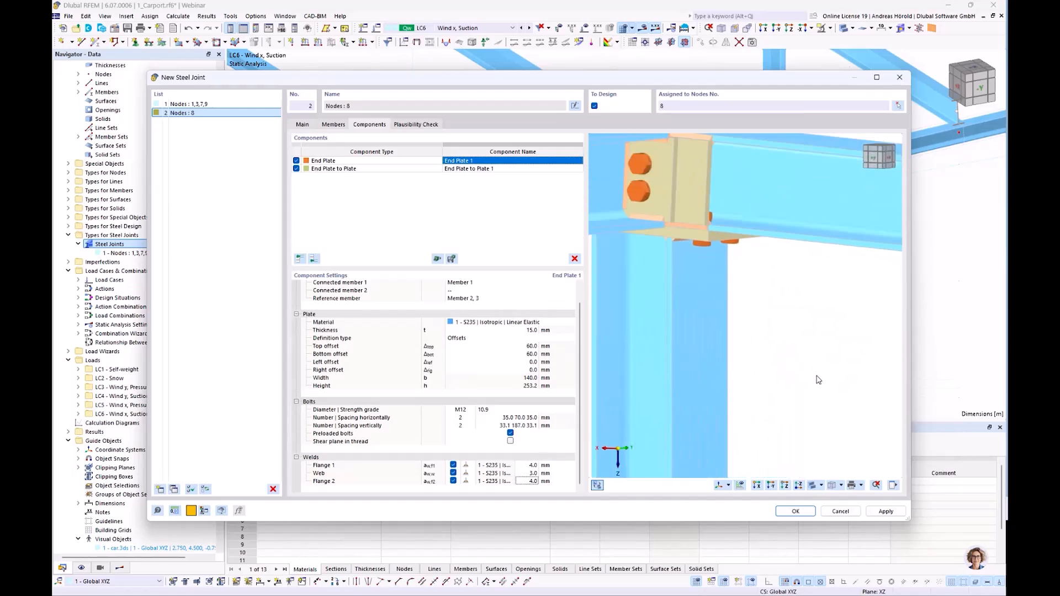
Set the end plate thickness of the End Plate to Plate component to 15 mm.
{"action": "scroll", "coordinate": [819, 379], "scroll_direction": "down", "scroll_amount": 1}
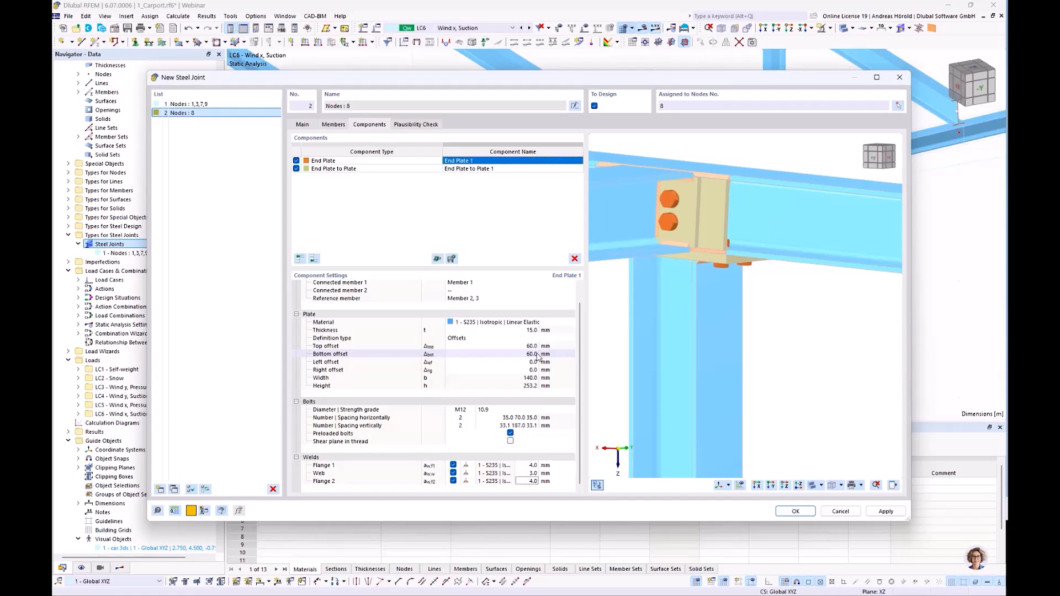
{"action": "left_click", "coordinate": [452, 171]}
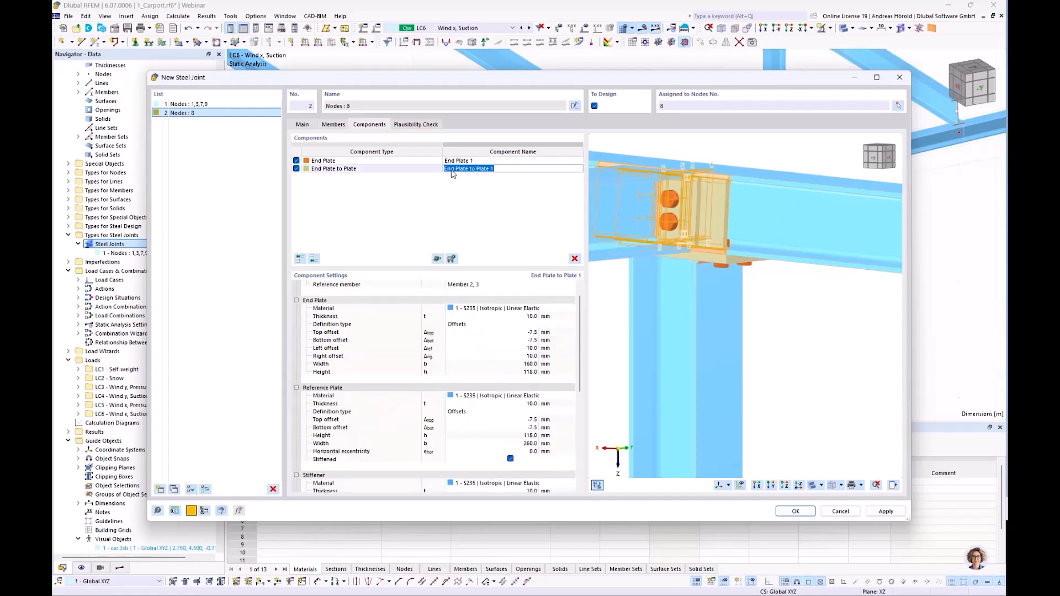
{"action": "left_click", "coordinate": [534, 317]}
{"action": "type", "text": "15"}
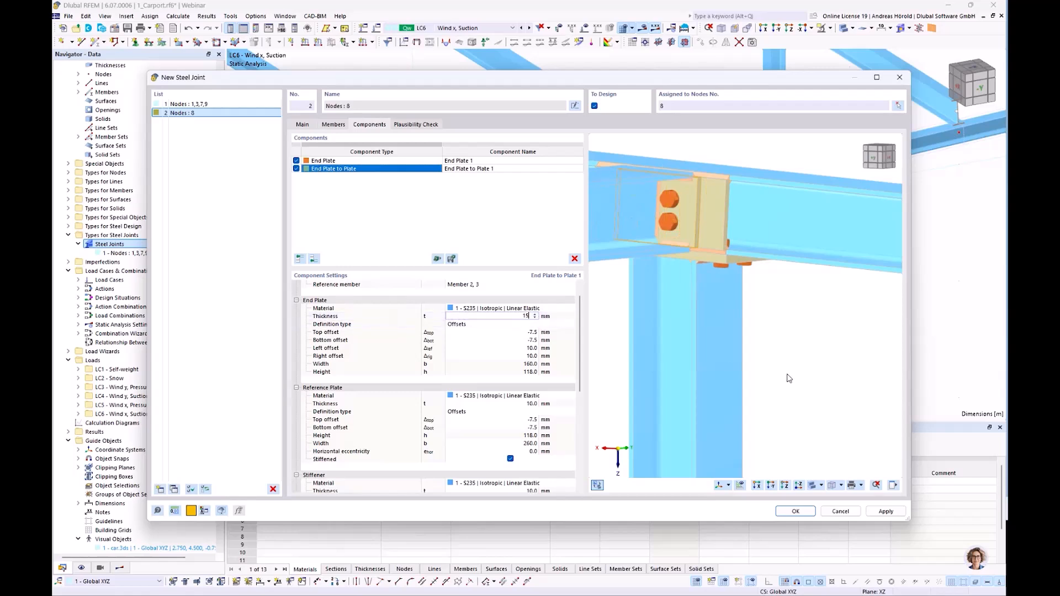
{"action": "key", "text": "Tab"}
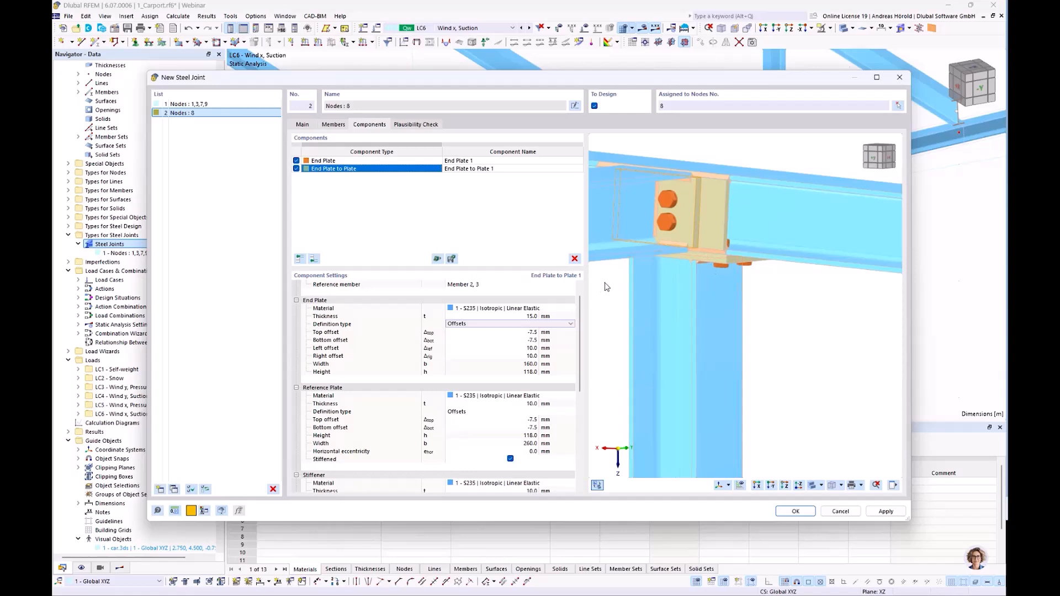
Set the reference plate thickness of the End Plate to Plate component to 15 mm.
{"action": "scroll", "coordinate": [694, 183], "scroll_direction": "up", "scroll_amount": 4}
{"action": "scroll", "coordinate": [693, 183], "scroll_direction": "up", "scroll_amount": 3}
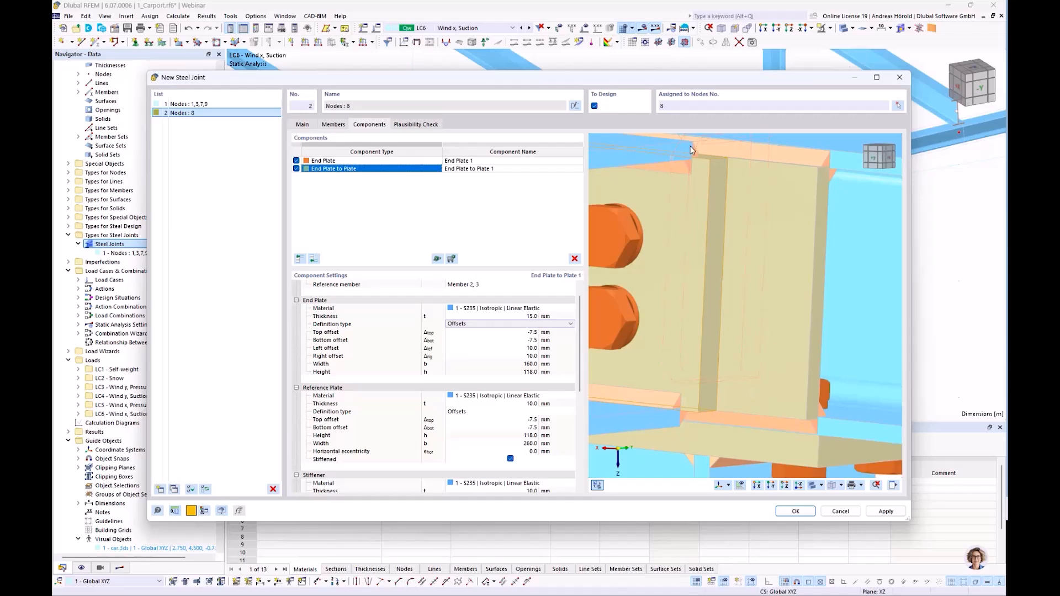
{"action": "scroll", "coordinate": [691, 147], "scroll_direction": "down", "scroll_amount": 6}
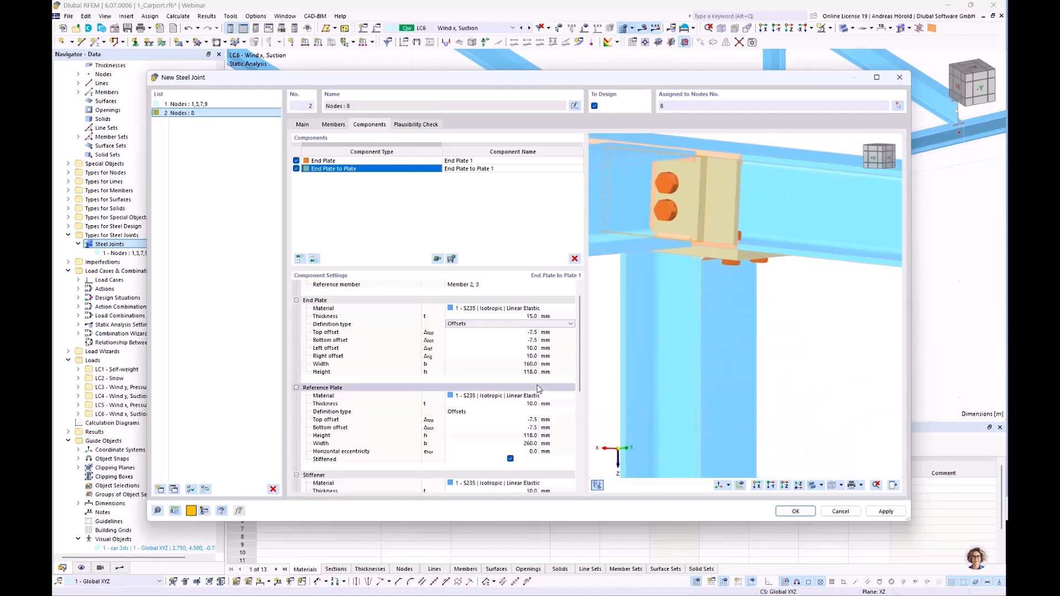
{"action": "scroll", "coordinate": [531, 367], "scroll_direction": "down", "scroll_amount": 2}
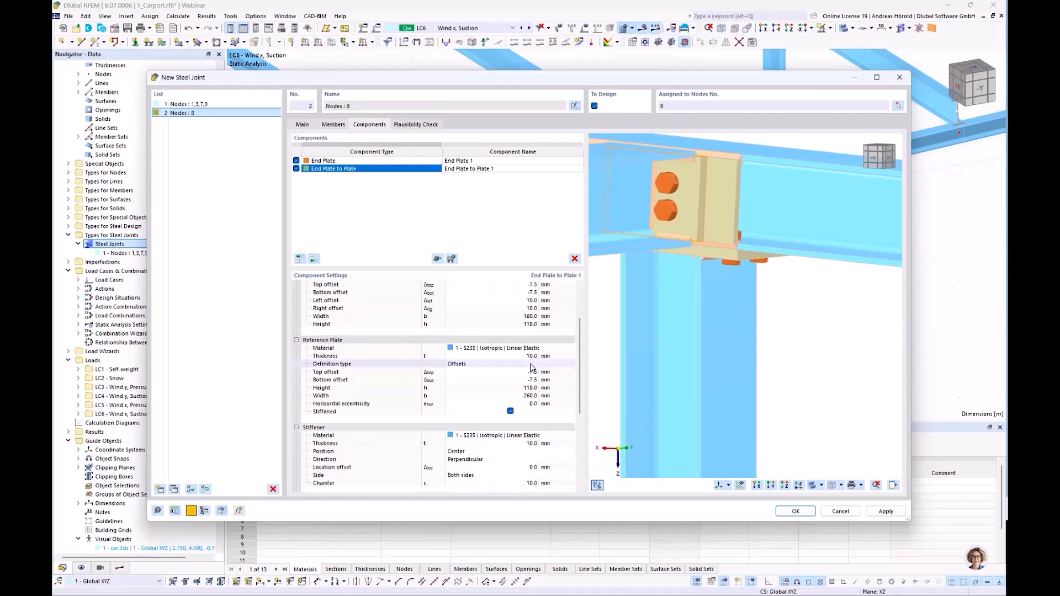
{"action": "scroll", "coordinate": [530, 307], "scroll_direction": "up", "scroll_amount": 2}
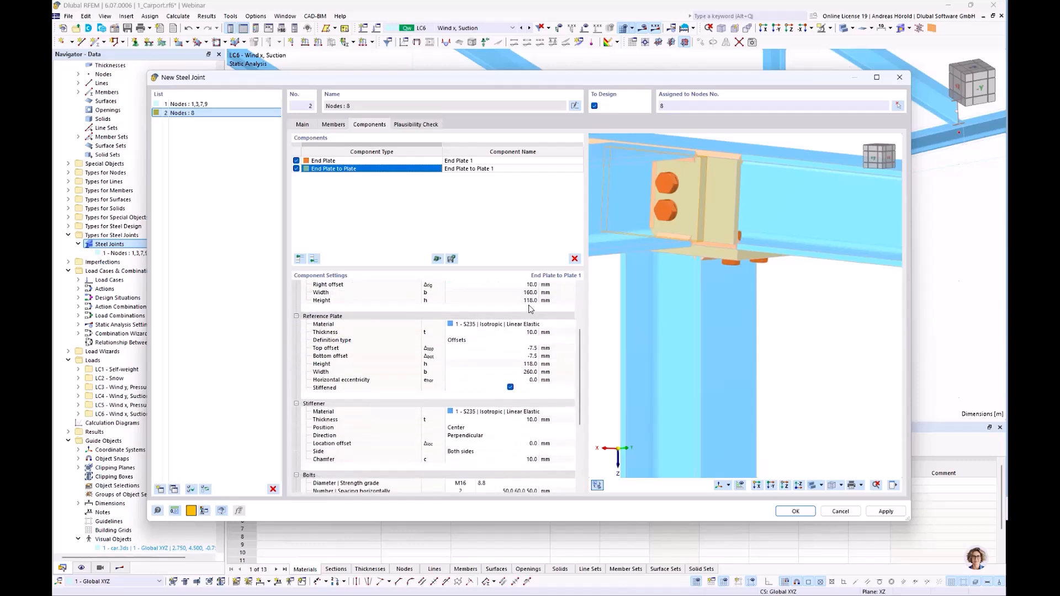
{"action": "scroll", "coordinate": [530, 308], "scroll_direction": "down", "scroll_amount": 2}
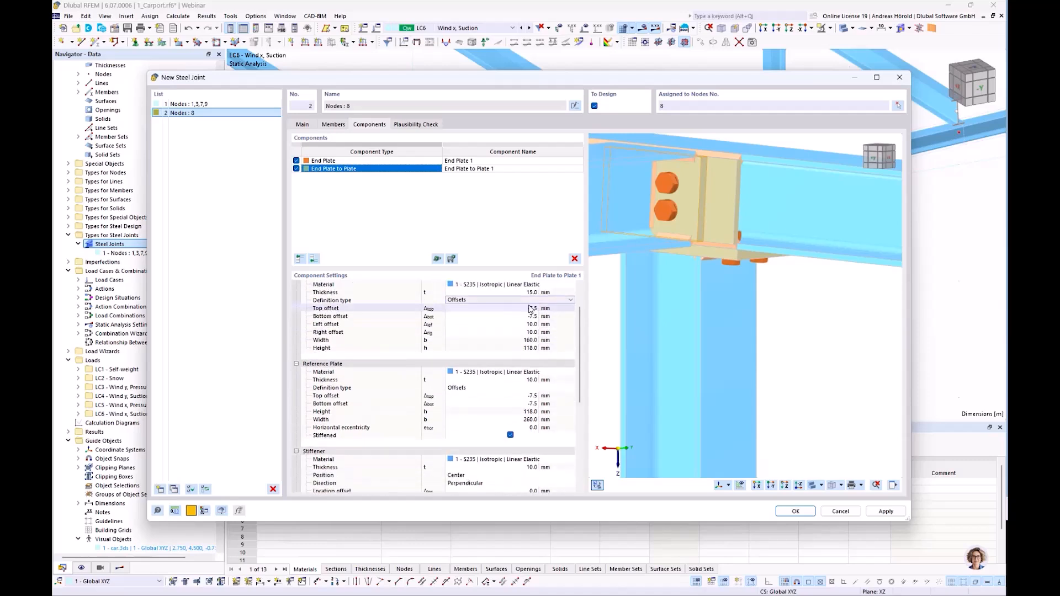
{"action": "scroll", "coordinate": [530, 309], "scroll_direction": "down", "scroll_amount": 1}
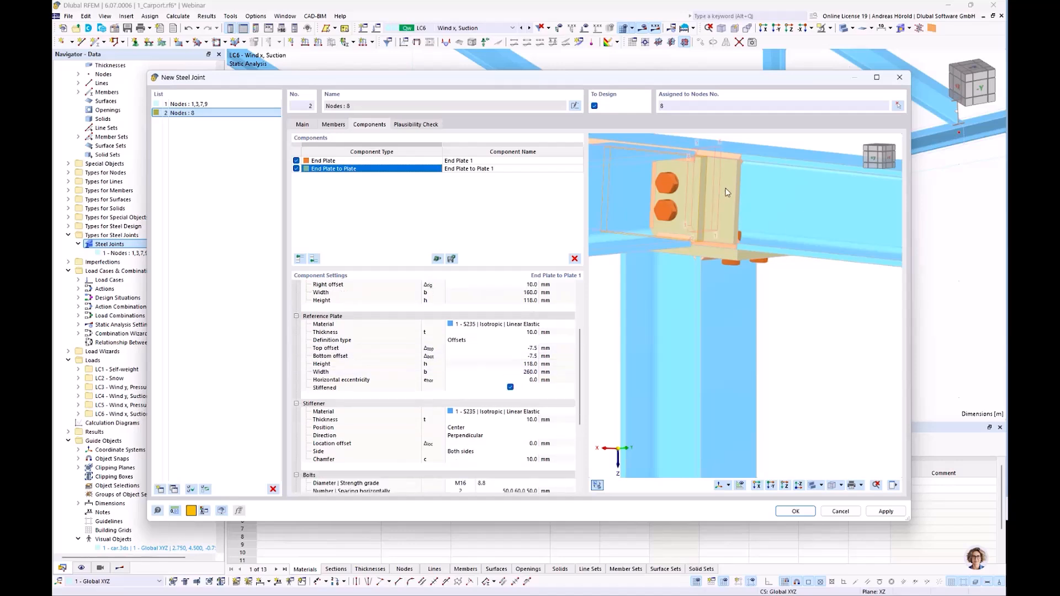
{"action": "left_click", "coordinate": [531, 332]}
{"action": "type", "text": "15"}
{"action": "key", "text": "Return"}
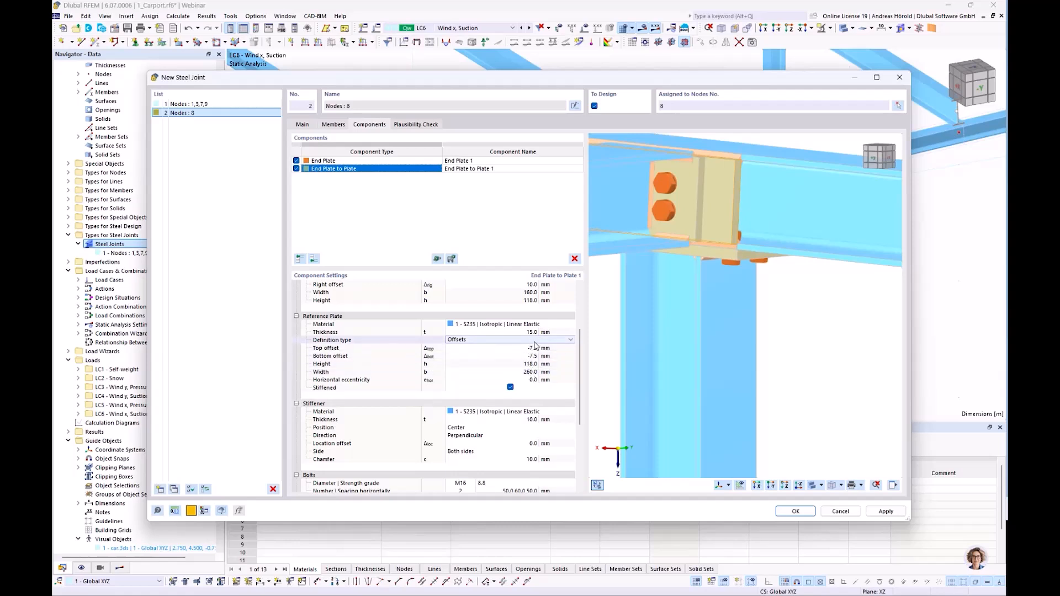
Set the reference plate's width to 160 mm to match the end plate's width.
{"action": "left_click", "coordinate": [530, 372]}
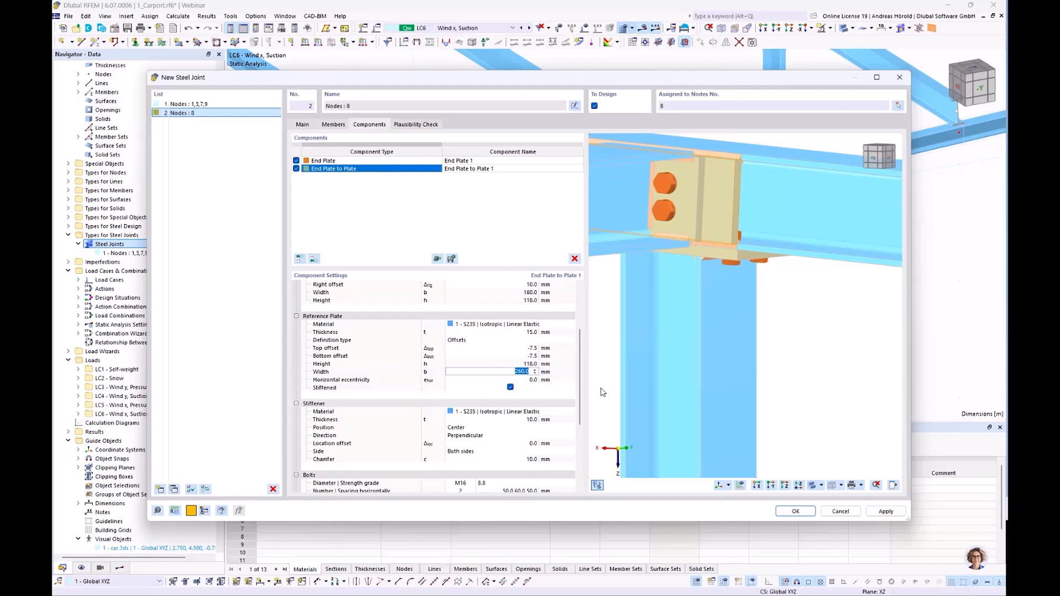
{"action": "type", "text": "160"}
{"action": "key", "text": "Tab"}
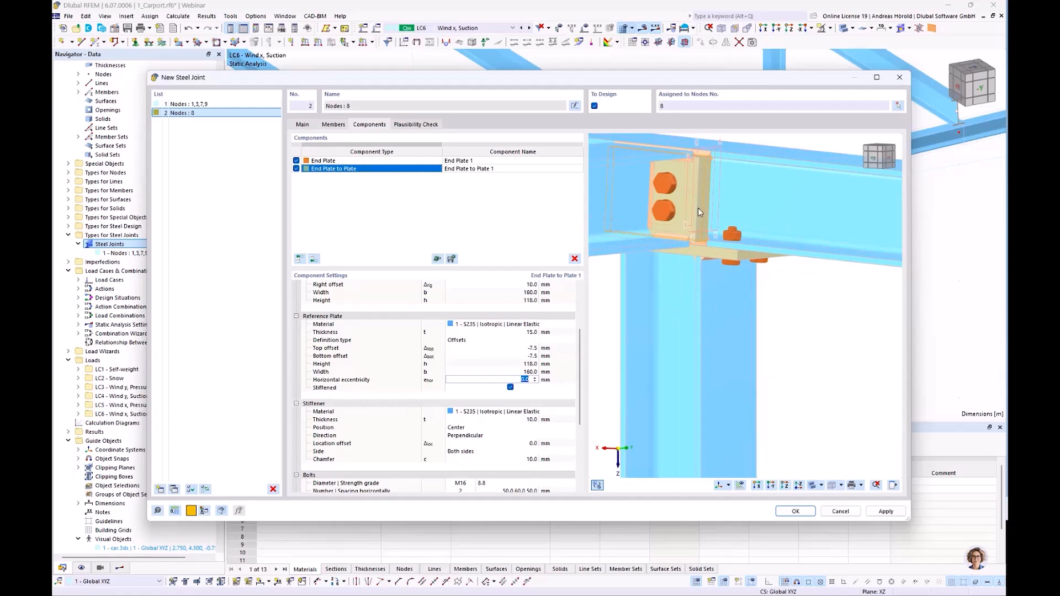
{"action": "scroll", "coordinate": [447, 360], "scroll_direction": "up", "scroll_amount": 2}
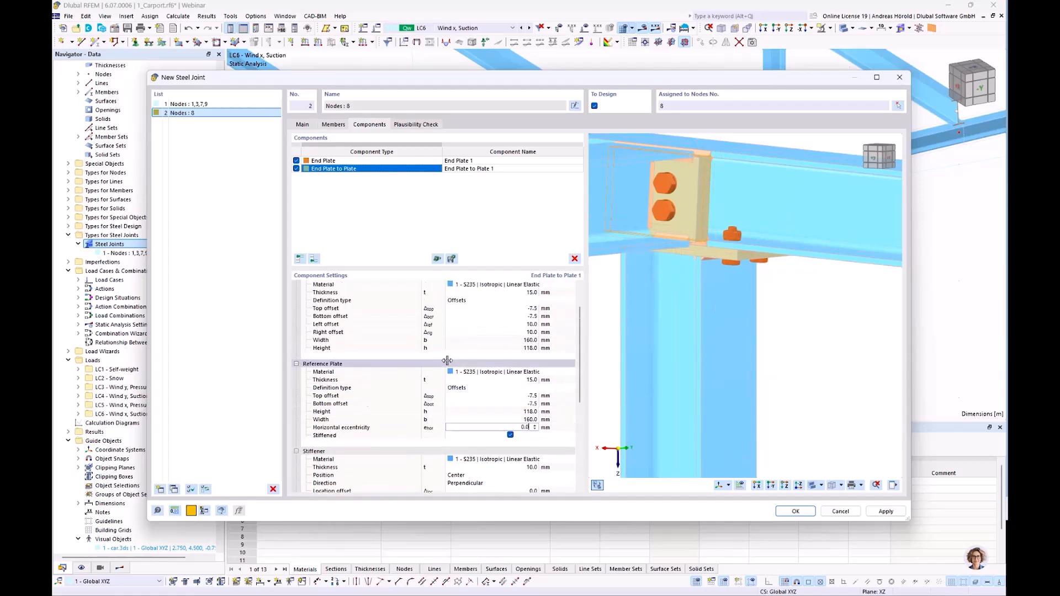
{"action": "scroll", "coordinate": [447, 360], "scroll_direction": "down", "scroll_amount": 2}
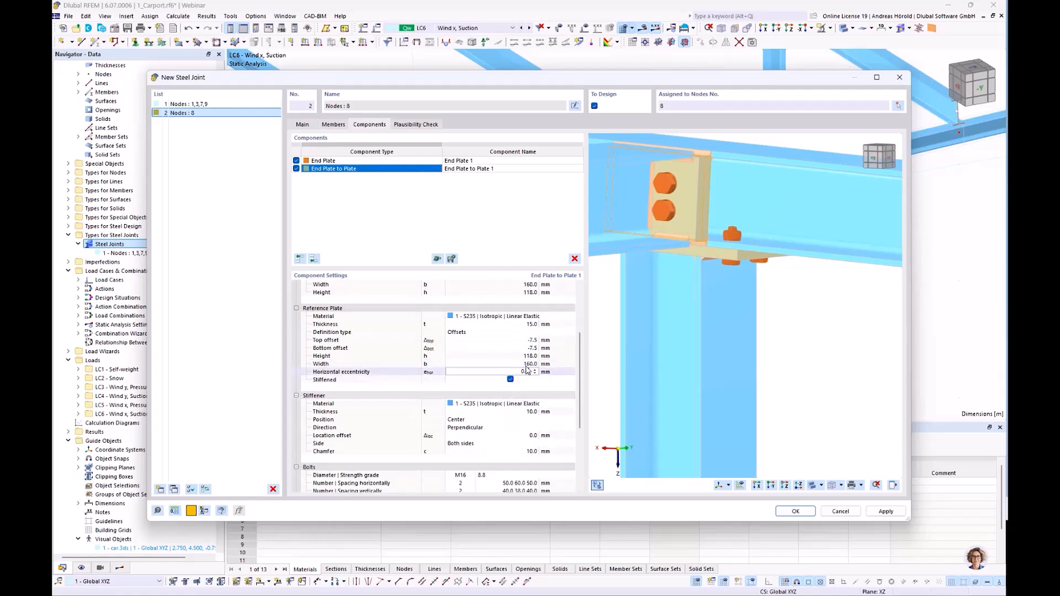
Examine the stiffener and plates around the beam web from both sides of the joint in the preview.
{"action": "middle_click_drag", "start_coordinate": [805, 375], "coordinate": [633, 392]}
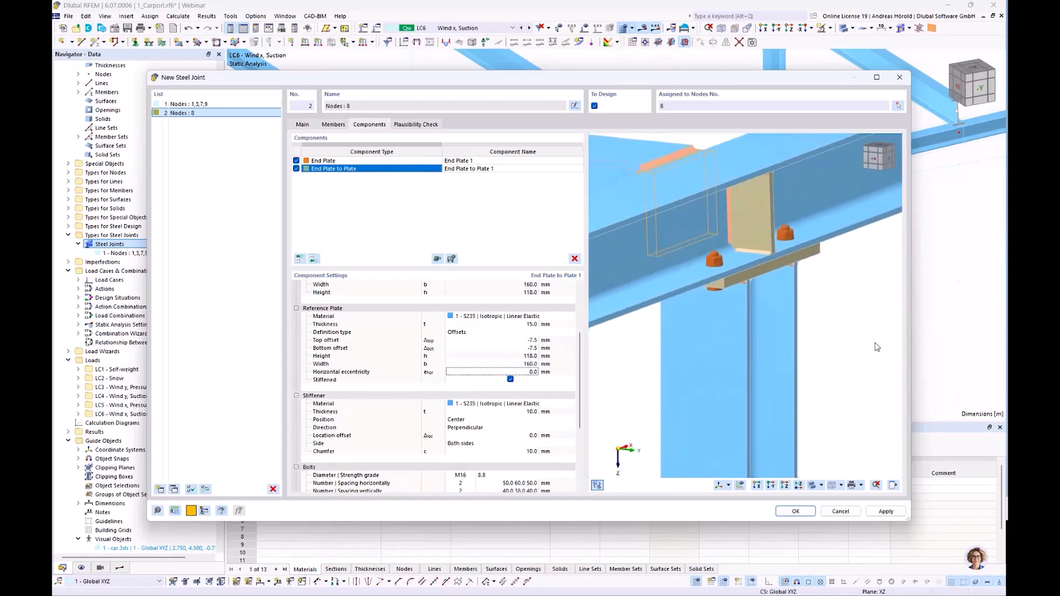
{"action": "middle_click_drag", "start_coordinate": [844, 347], "coordinate": [752, 360]}
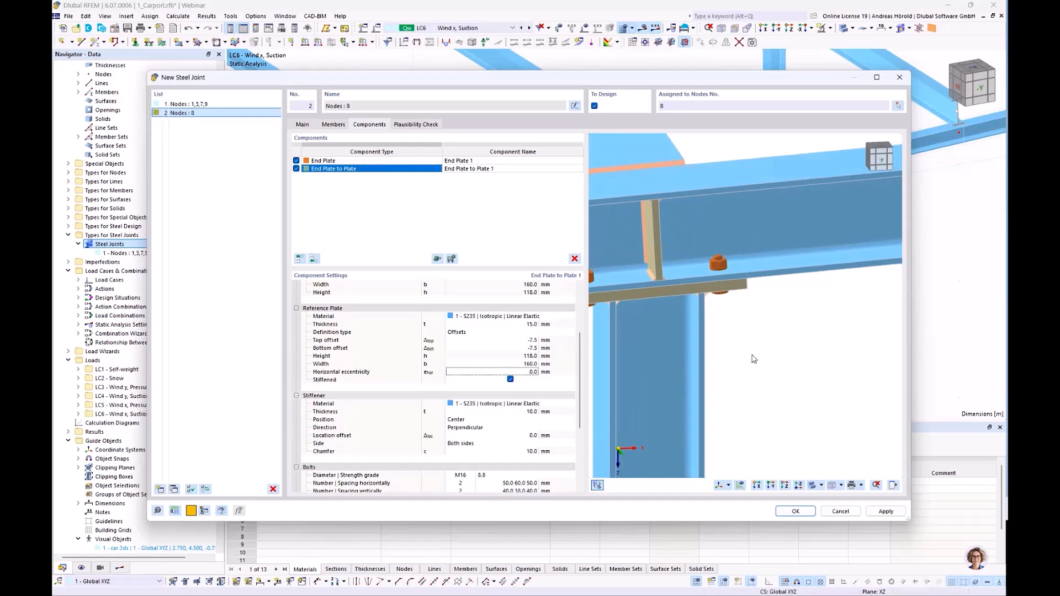
{"action": "scroll", "coordinate": [752, 359], "scroll_direction": "down", "scroll_amount": 3}
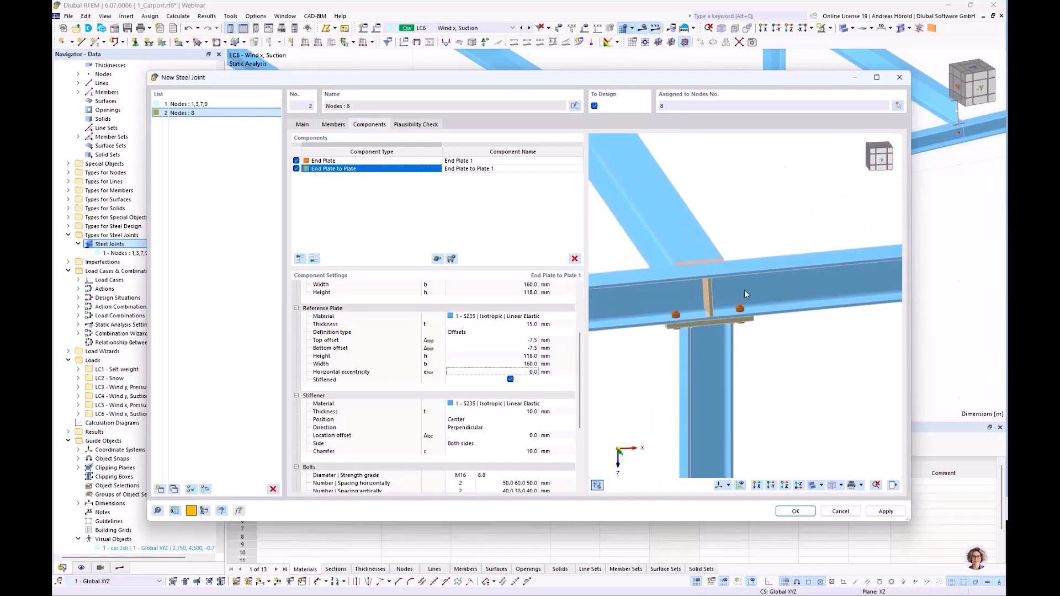
{"action": "middle_click_drag", "start_coordinate": [671, 391], "coordinate": [837, 379]}
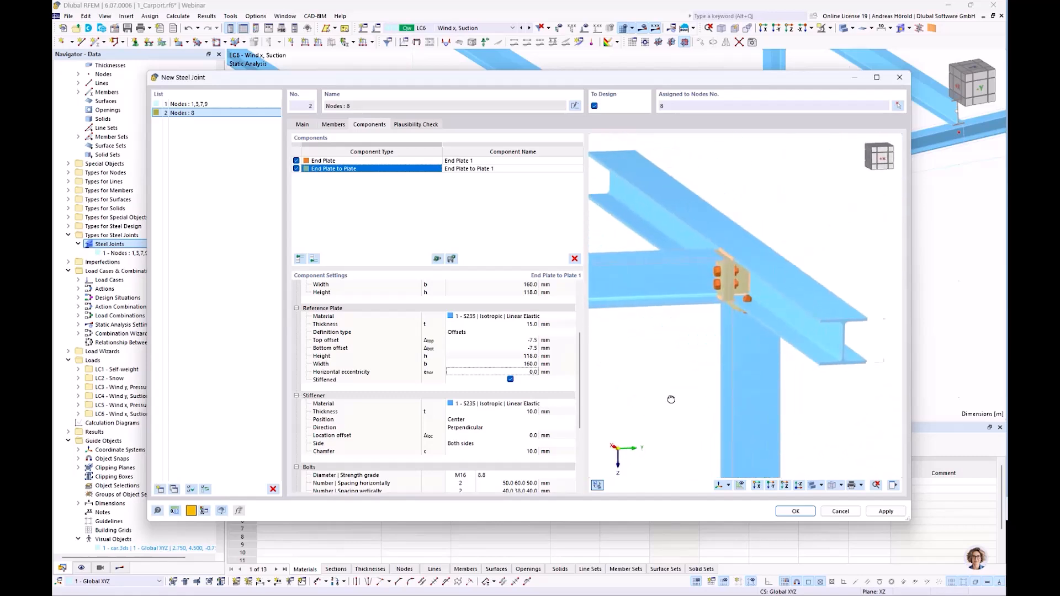
{"action": "middle_click_drag", "start_coordinate": [661, 399], "coordinate": [692, 398]}
{"action": "right_click", "coordinate": [693, 399]}
{"action": "left_click", "coordinate": [638, 335]}
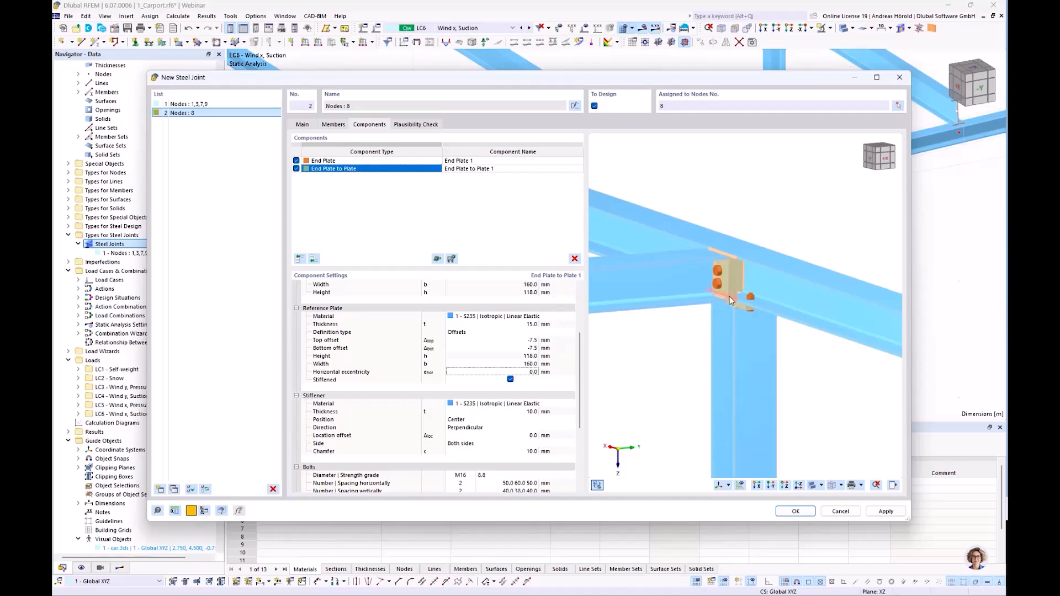
{"action": "scroll", "coordinate": [739, 282], "scroll_direction": "up", "scroll_amount": 5}
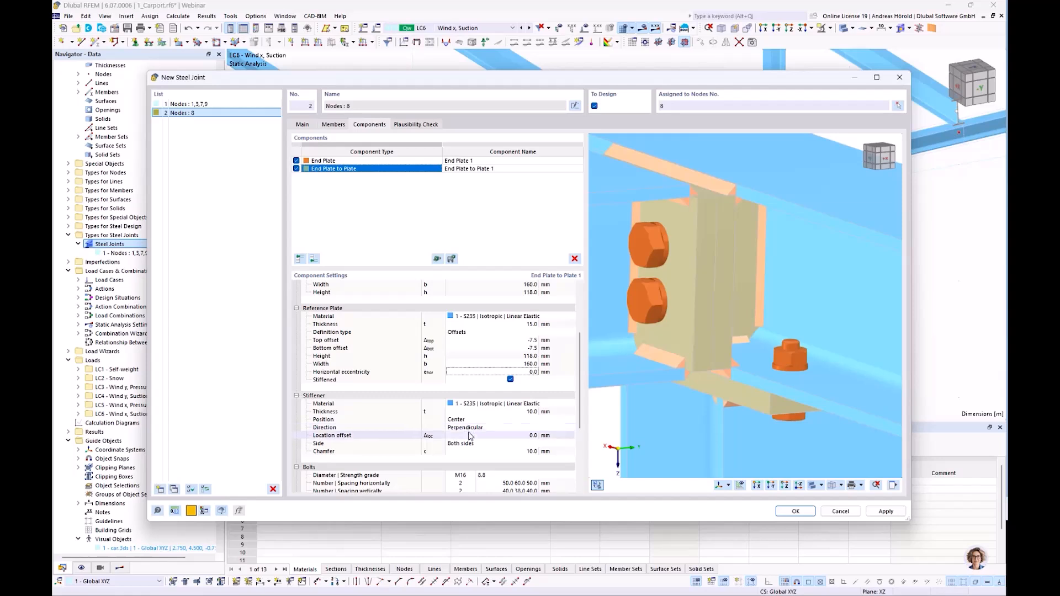
Restrict the reference plate's stiffener to one side and check both sides of the beam in the preview.
{"action": "left_click", "coordinate": [468, 443]}
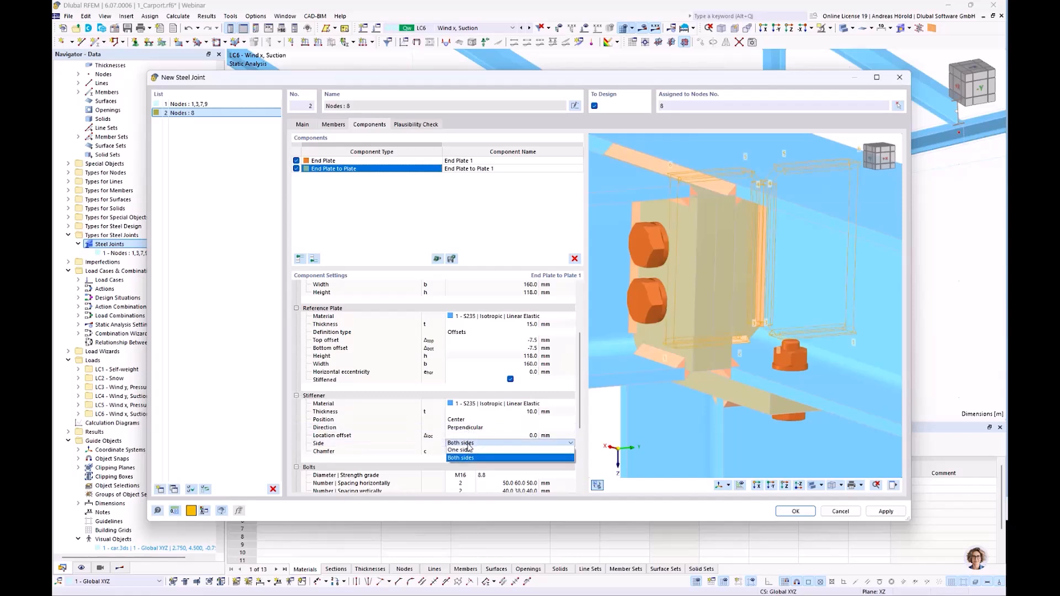
{"action": "left_click", "coordinate": [469, 452]}
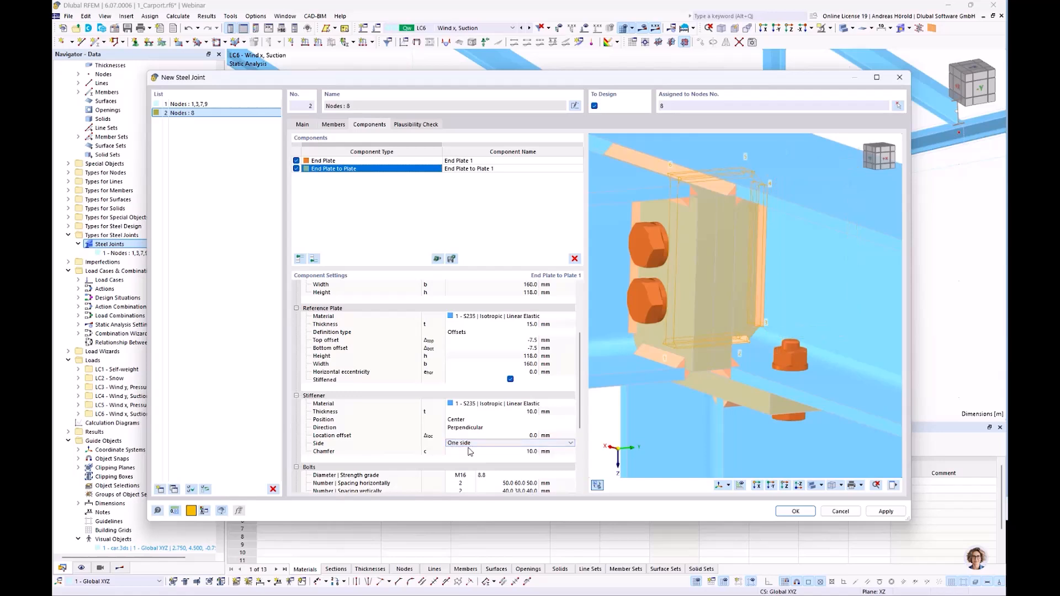
{"action": "scroll", "coordinate": [895, 241], "scroll_direction": "down", "scroll_amount": 5}
{"action": "middle_click_drag", "start_coordinate": [815, 328], "coordinate": [675, 335], "text": "ctrl"}
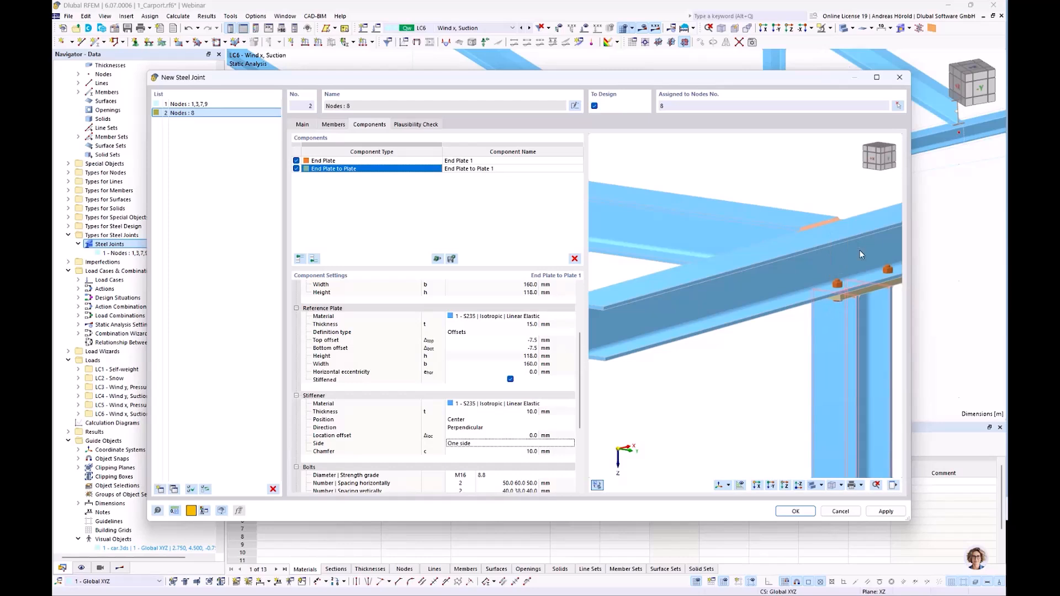
{"action": "mouse_move", "coordinate": [735, 369]}
{"action": "middle_mouse_down", "text": "ctrl"}
{"action": "mouse_move", "coordinate": [840, 364]}
{"action": "mouse_move", "coordinate": [697, 300]}
{"action": "mouse_move", "coordinate": [714, 362]}
{"action": "middle_mouse_up", "text": "ctrl"}
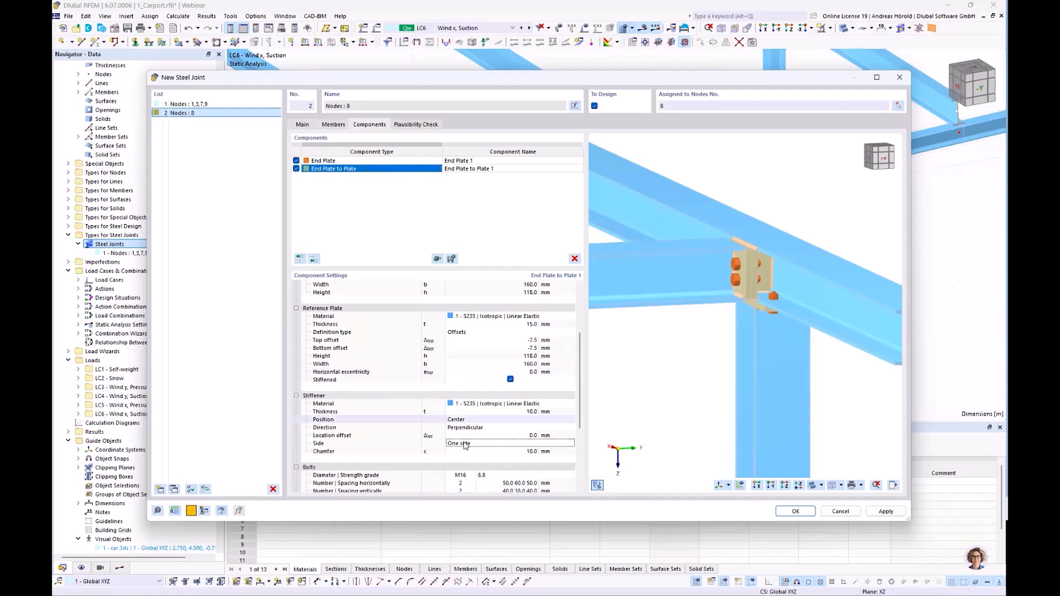
Set the bolts of the End Plate to Plate component to diameter M12 and strength grade 10.9.
{"action": "scroll", "coordinate": [461, 407], "scroll_direction": "down", "scroll_amount": 5}
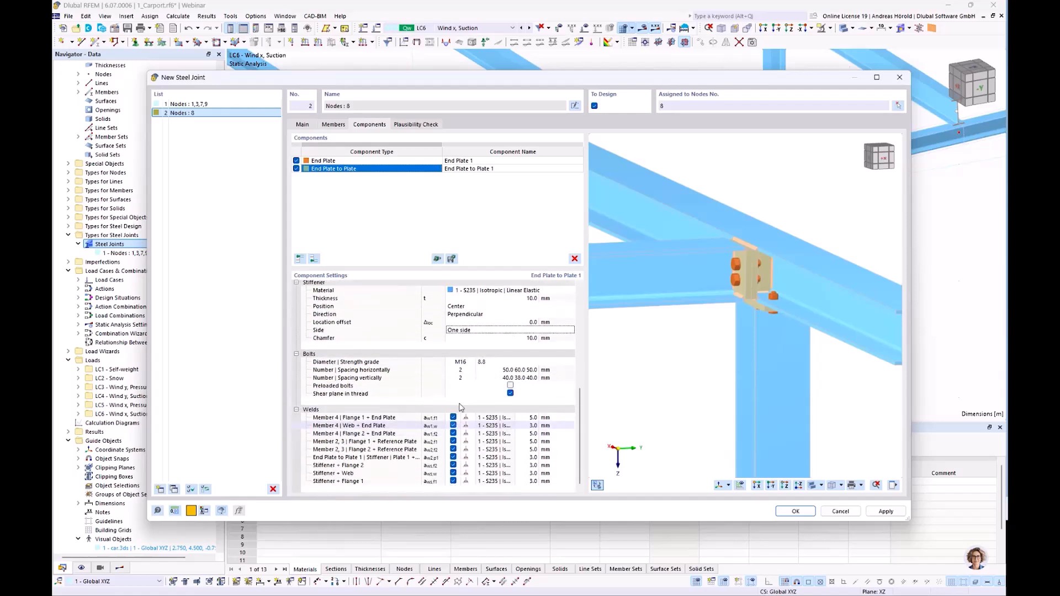
{"action": "left_click", "coordinate": [464, 364]}
{"action": "left_click", "coordinate": [465, 364]}
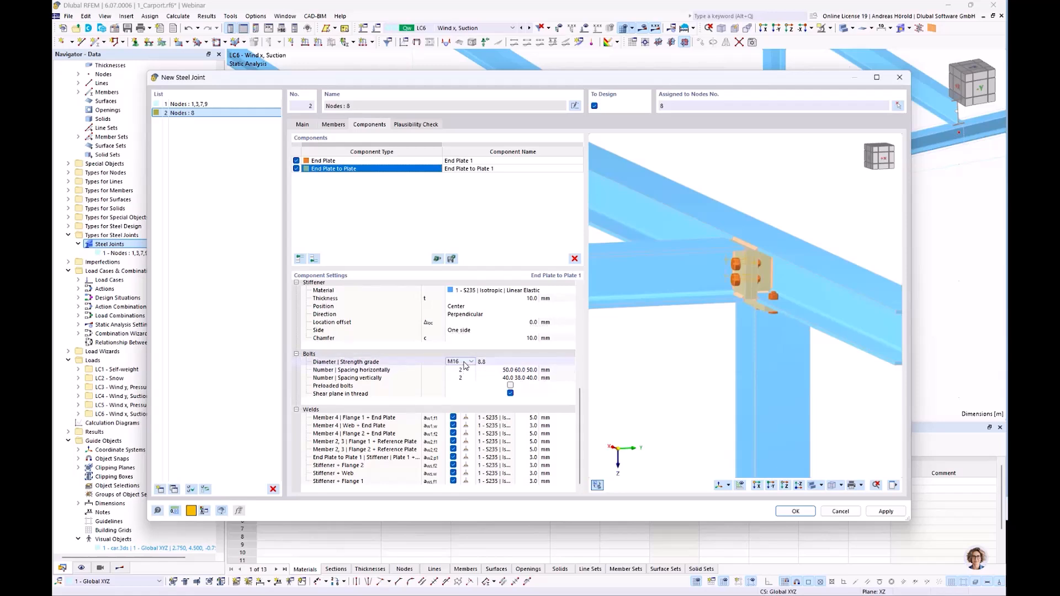
{"action": "left_click", "coordinate": [466, 362]}
{"action": "left_click", "coordinate": [460, 369]}
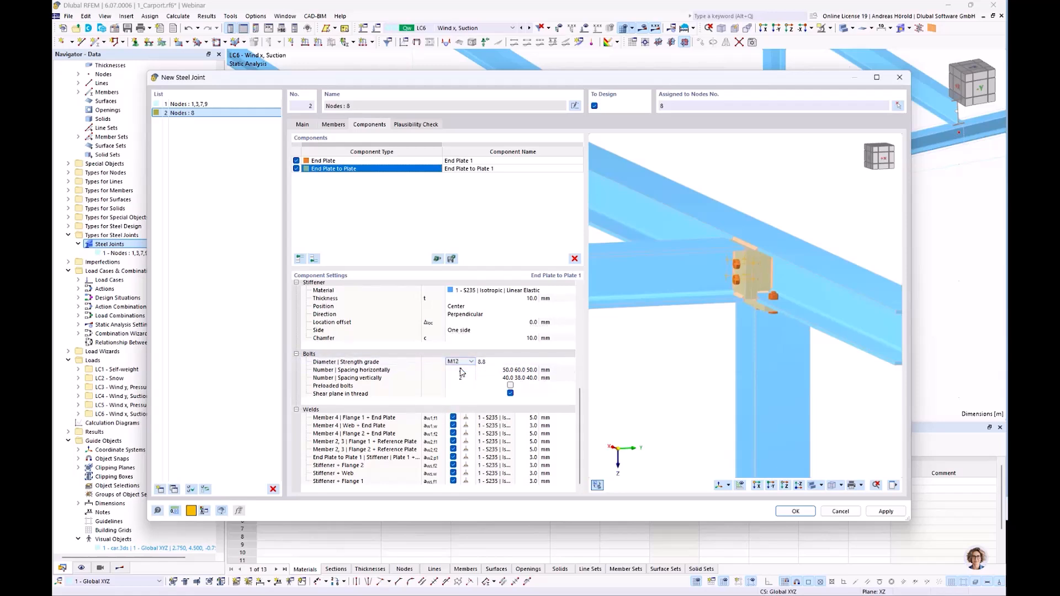
{"action": "left_click", "coordinate": [508, 362]}
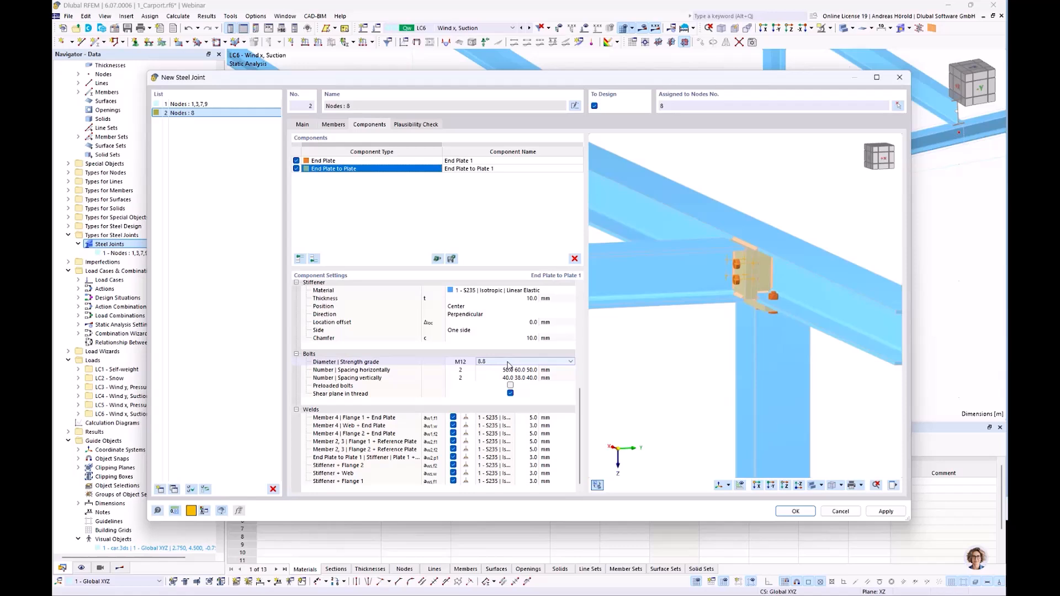
{"action": "left_click", "coordinate": [570, 362]}
{"action": "left_click", "coordinate": [501, 416]}
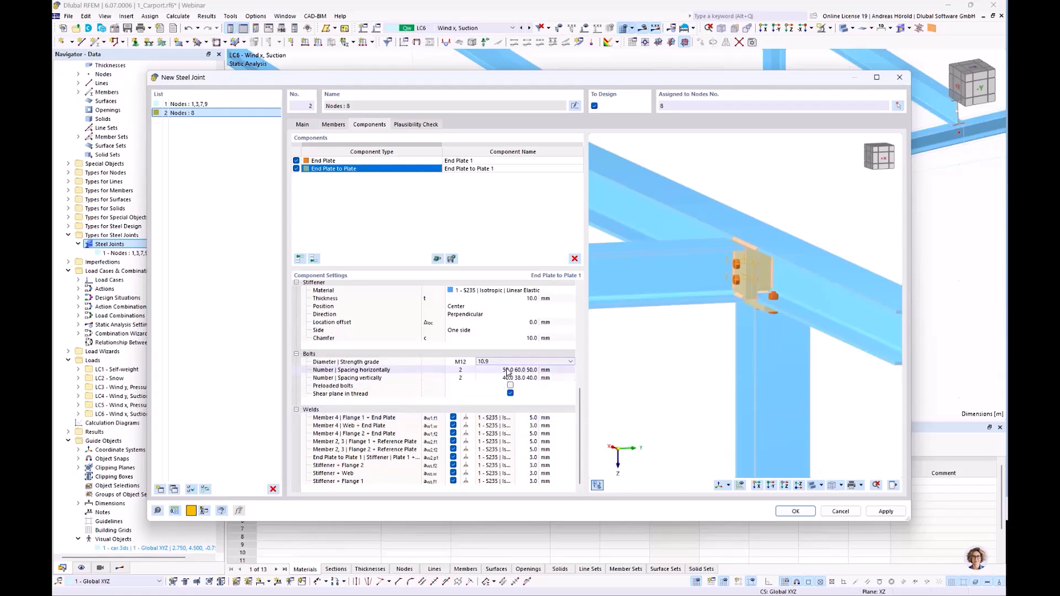
Set the horizontal bolt spacing of the End Plate to Plate component to 35, 90 and 35 mm.
{"action": "scroll", "coordinate": [696, 357], "scroll_direction": "up", "scroll_amount": 5}
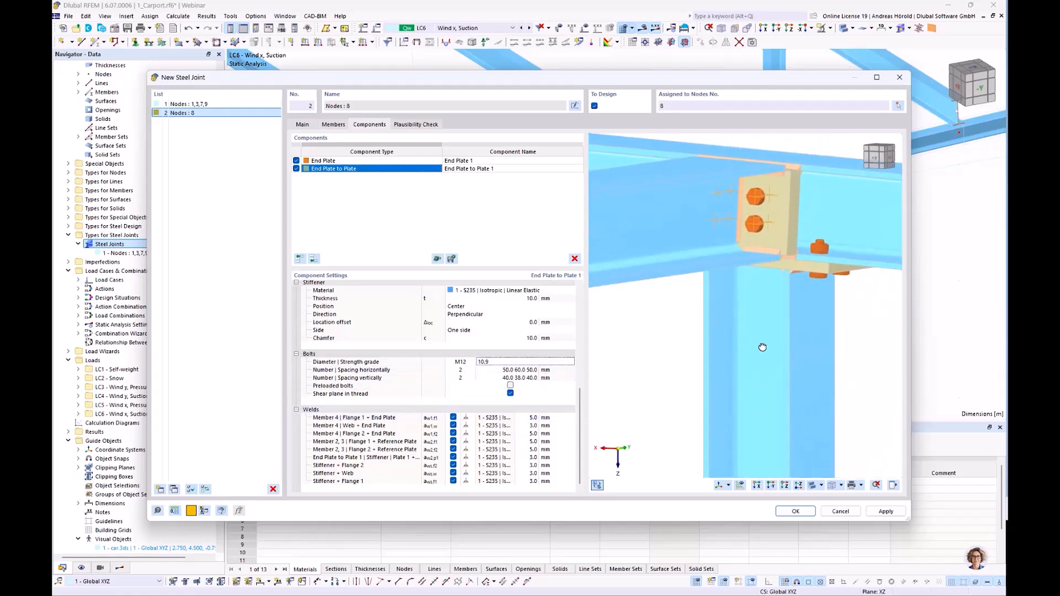
{"action": "scroll", "coordinate": [809, 349], "scroll_direction": "up", "scroll_amount": 3}
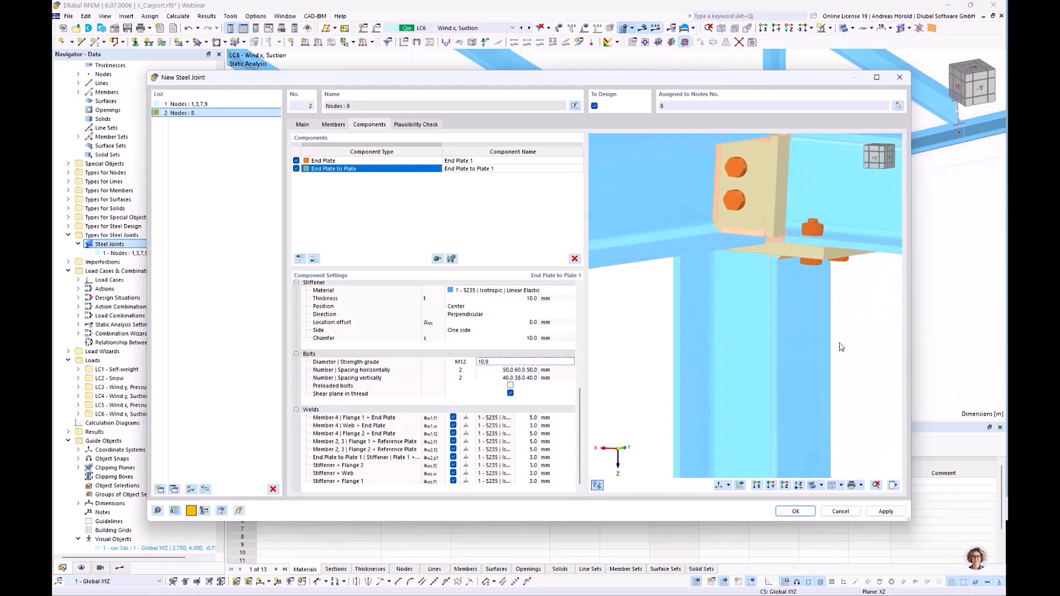
{"action": "left_click", "coordinate": [506, 370]}
{"action": "type", "text": "3"}
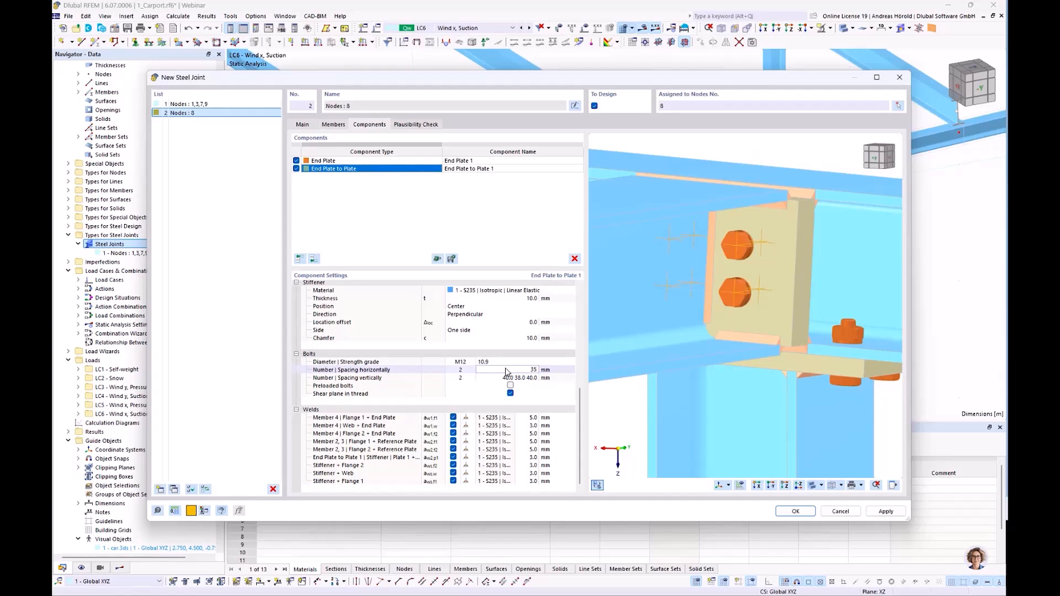
{"action": "type", "text": "5"}
{"action": "key", "text": "Tab"}
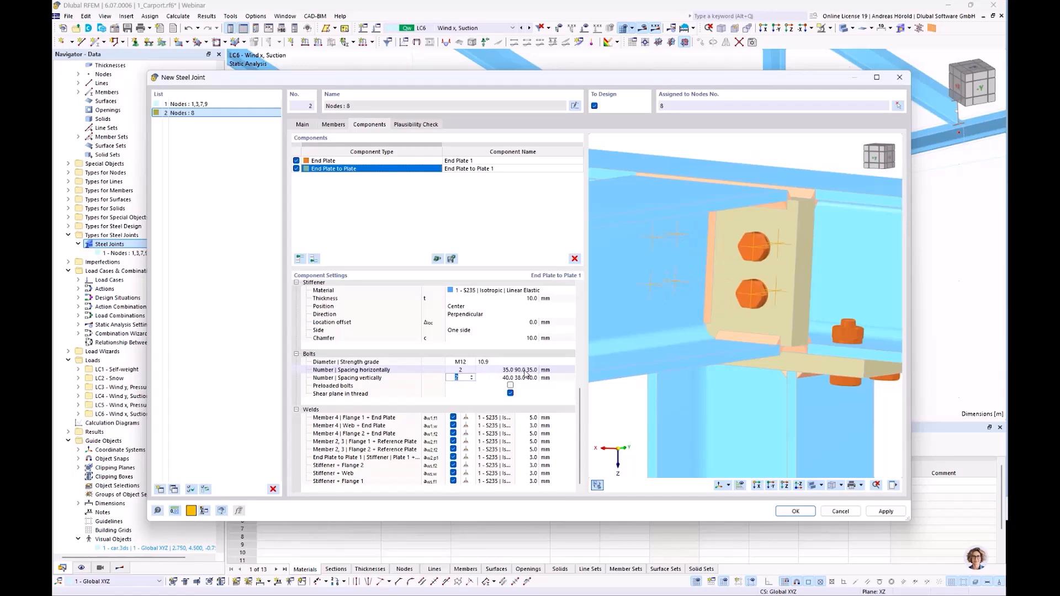
Set the vertical bolt spacing to 35, 48 and 35 mm, make the bolts preloaded, and exclude the shear plane from the thread.
{"action": "left_click", "coordinate": [510, 380]}
{"action": "type", "text": "35"}
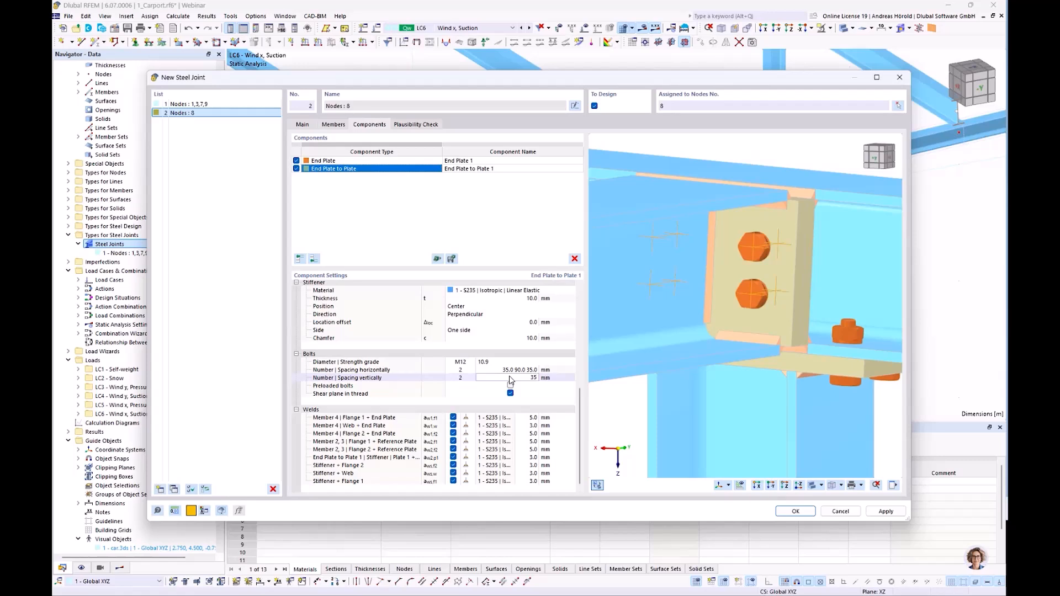
{"action": "key", "text": "Return"}
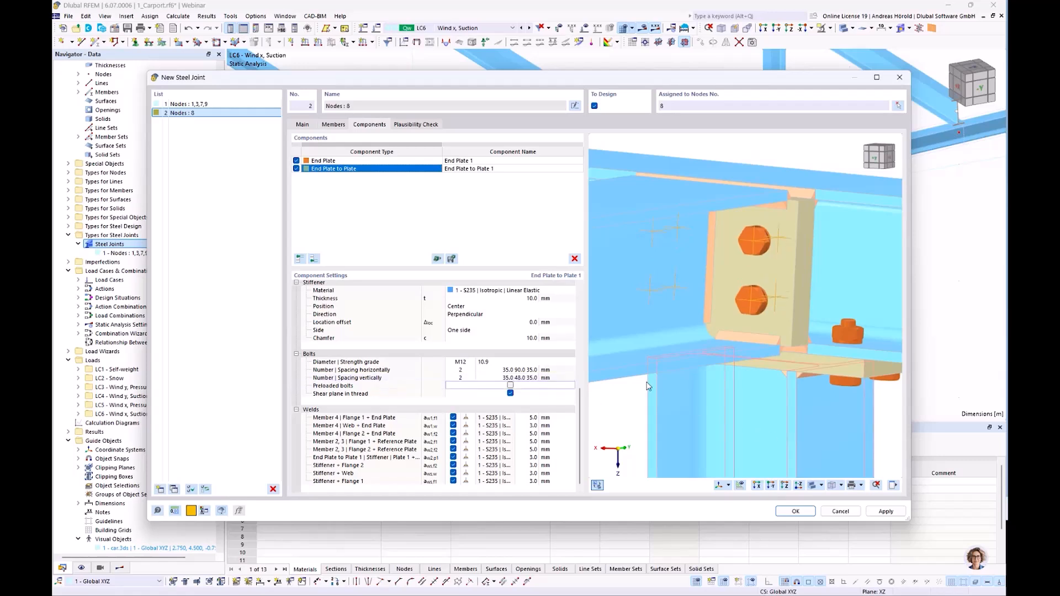
{"action": "left_click", "coordinate": [510, 393]}
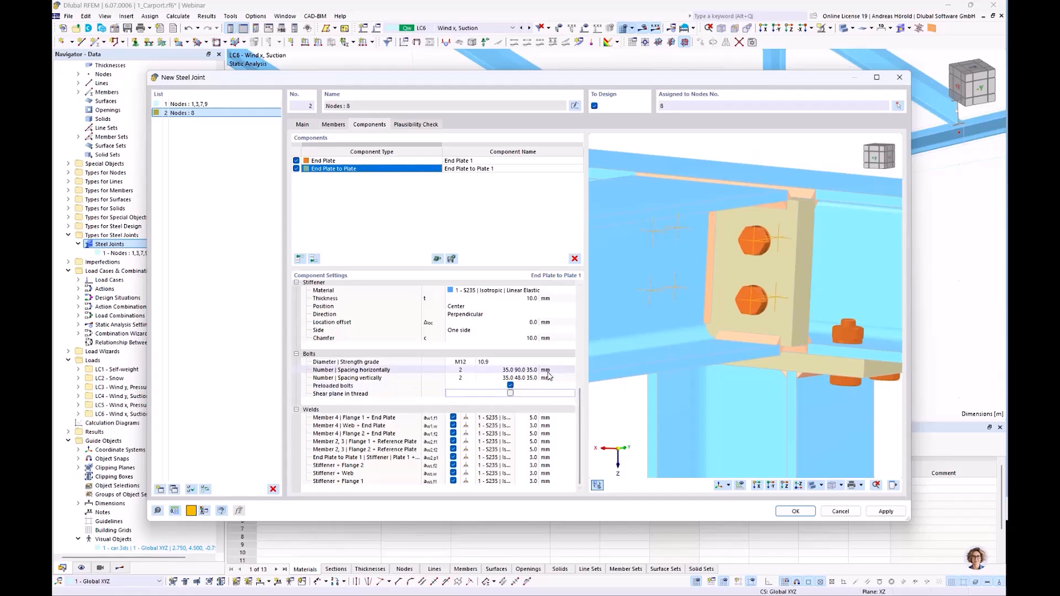
Check the weld sizes of member 4's flanges and web and of the stiffener plate against the preview.
{"action": "left_click", "coordinate": [531, 418]}
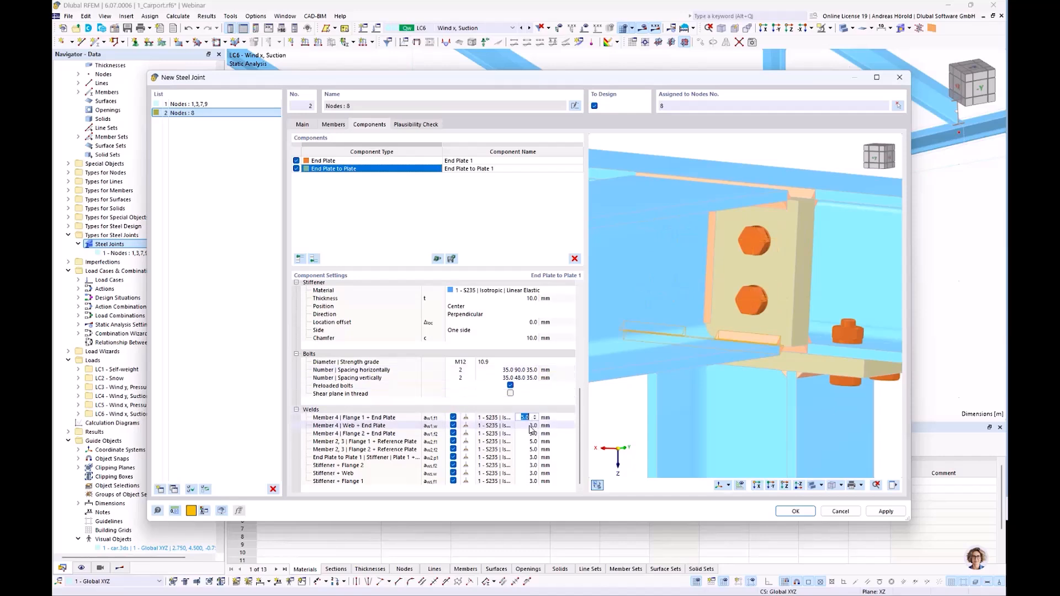
{"action": "left_click", "coordinate": [530, 426]}
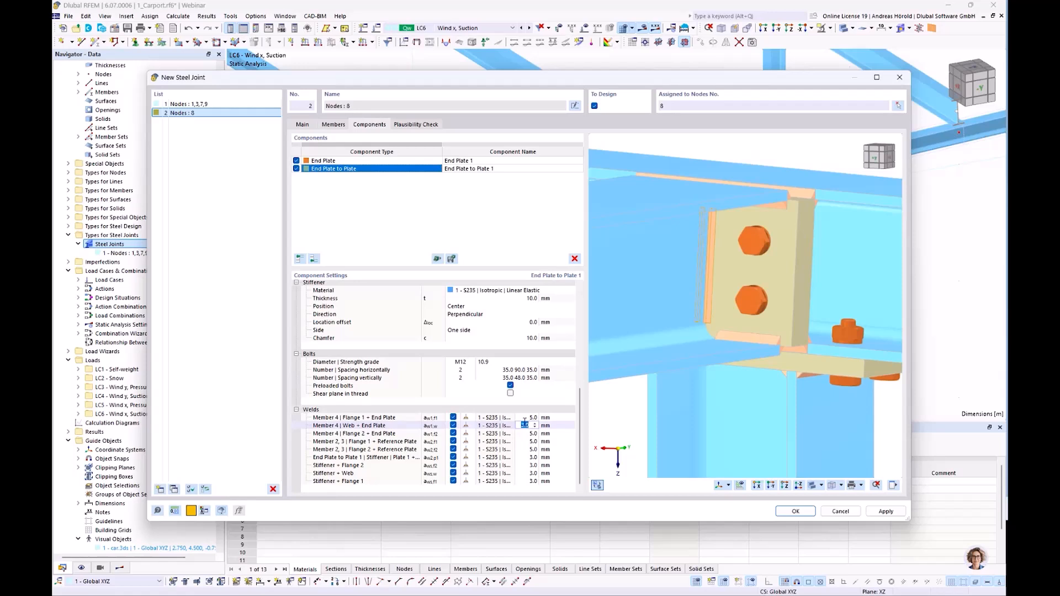
{"action": "type", "text": "3"}
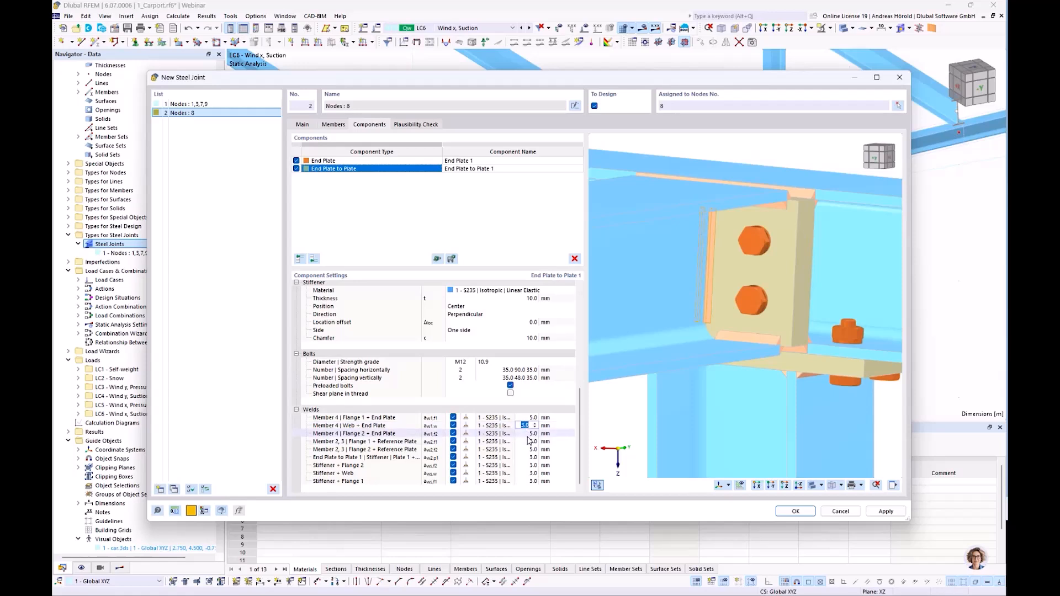
{"action": "left_click", "coordinate": [527, 434]}
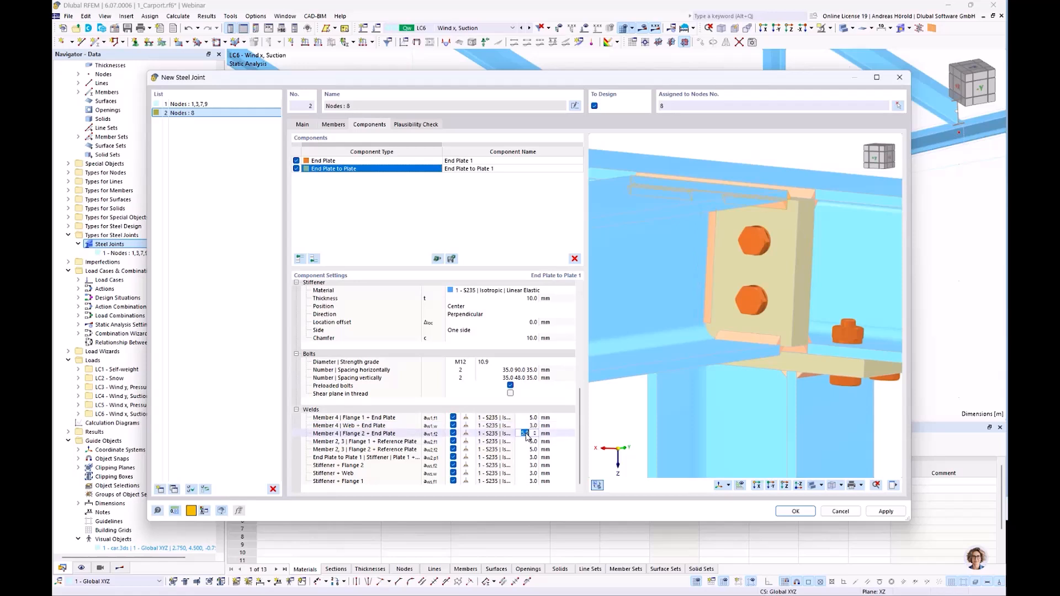
{"action": "left_click", "coordinate": [525, 458]}
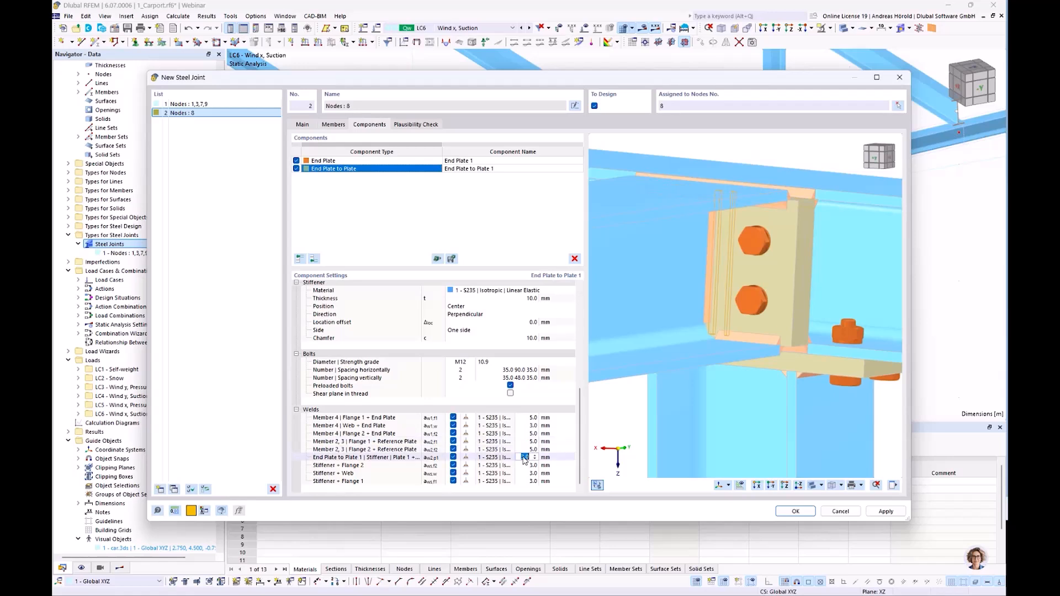
{"action": "type", "text": "3"}
Add a Stiffener component at the end of the component list and set Member 2, 3 as the stiffened member.
{"action": "scroll", "coordinate": [744, 372], "scroll_direction": "down", "scroll_amount": 6}
{"action": "middle_click_drag", "start_coordinate": [809, 405], "coordinate": [691, 413], "text": "ctrl"}
{"action": "middle_click_drag", "start_coordinate": [835, 424], "coordinate": [706, 414], "text": "ctrl"}
{"action": "right_click", "coordinate": [706, 414]}
{"action": "key", "text": "Escape"}
{"action": "scroll", "coordinate": [726, 355], "scroll_direction": "up", "scroll_amount": 5}
{"action": "scroll", "coordinate": [742, 356], "scroll_direction": "down", "scroll_amount": 2}
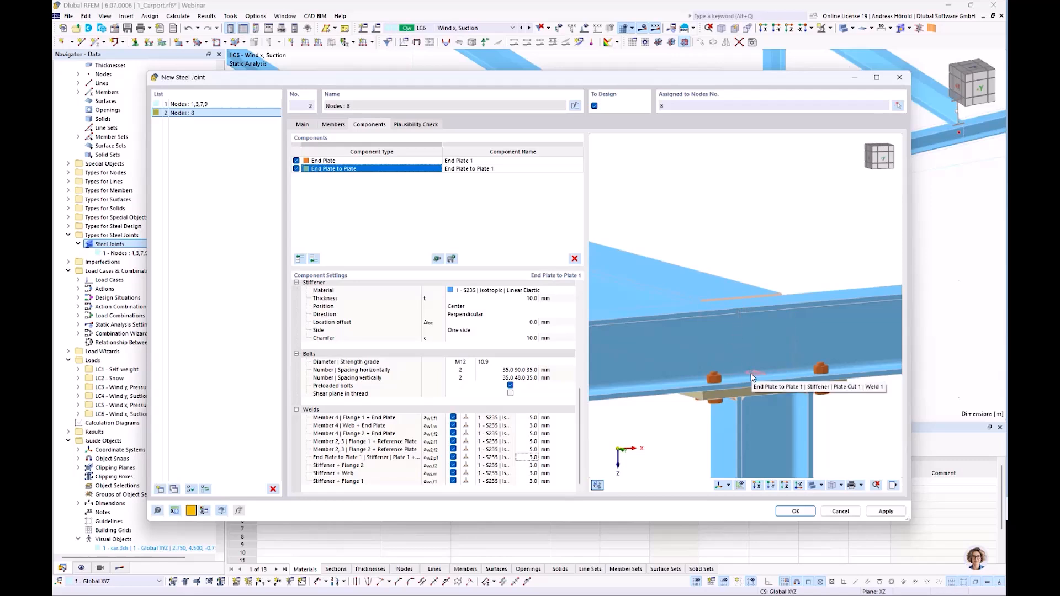
{"action": "left_click", "coordinate": [313, 259]}
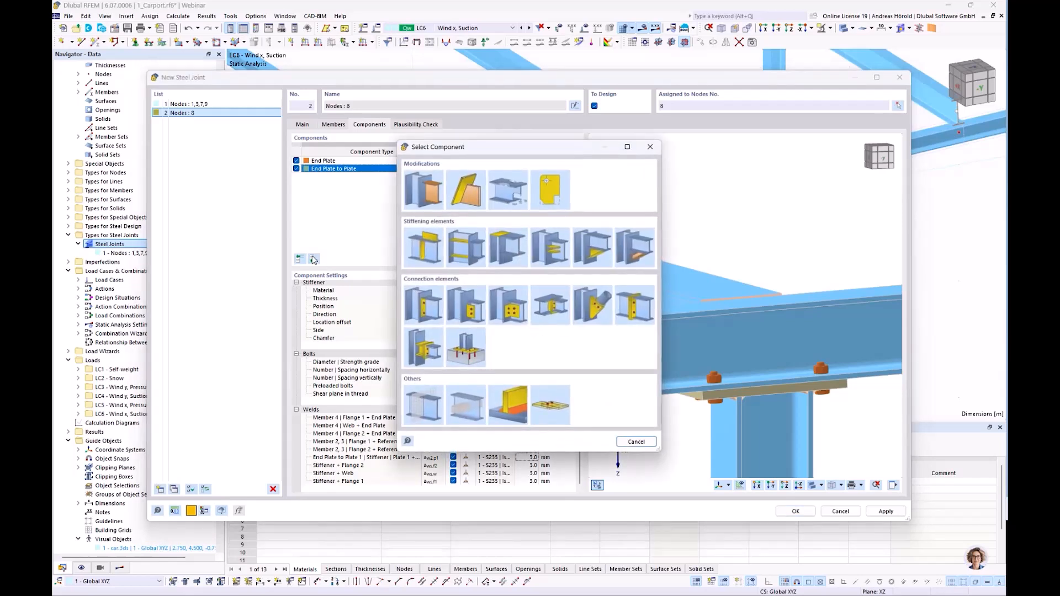
{"action": "left_click", "coordinate": [465, 247]}
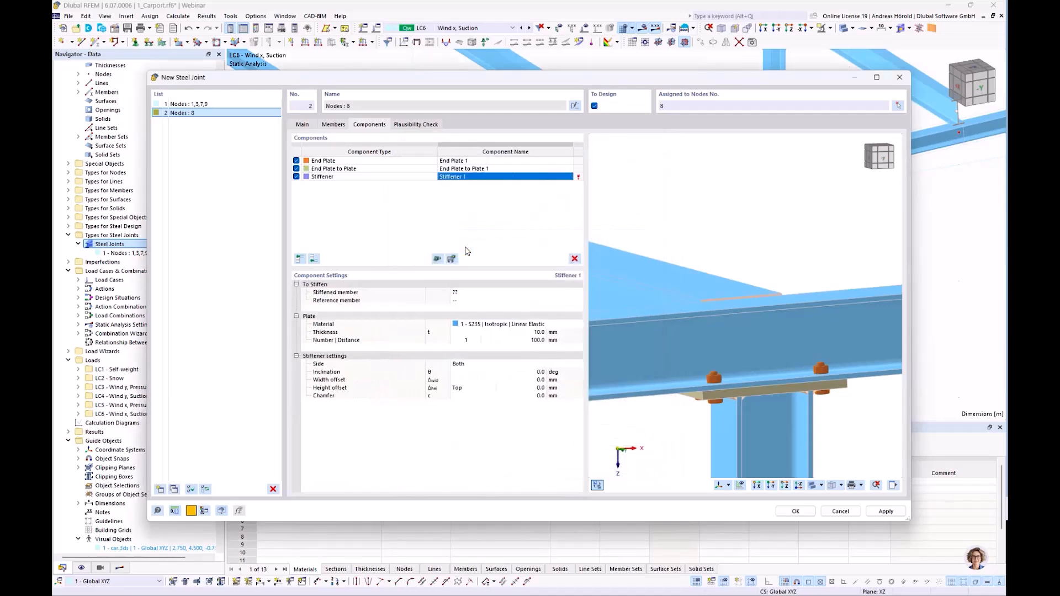
{"action": "left_click", "coordinate": [468, 294]}
{"action": "left_click", "coordinate": [470, 293]}
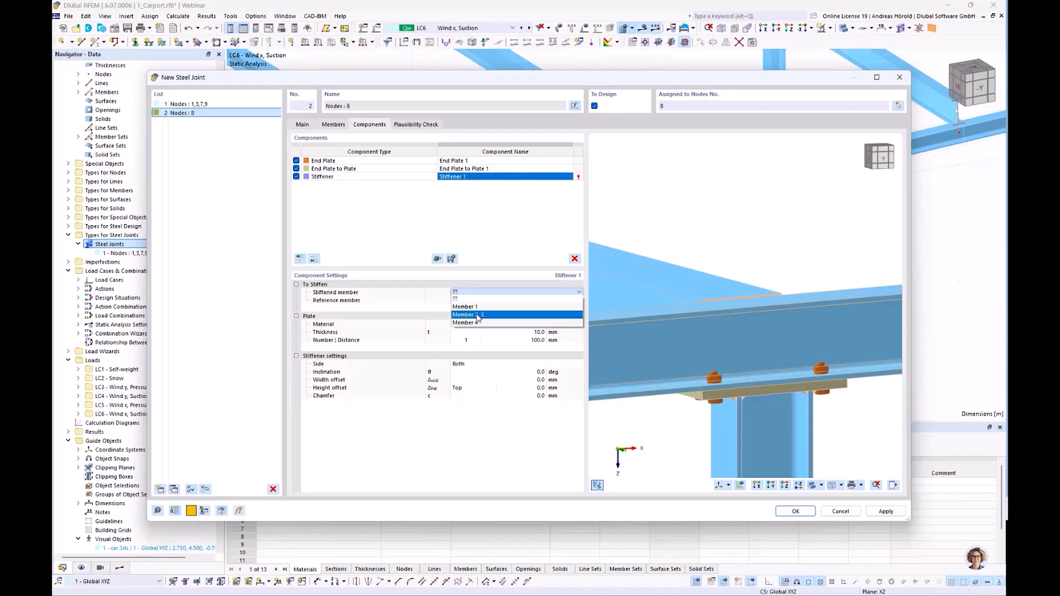
{"action": "left_click", "coordinate": [476, 316]}
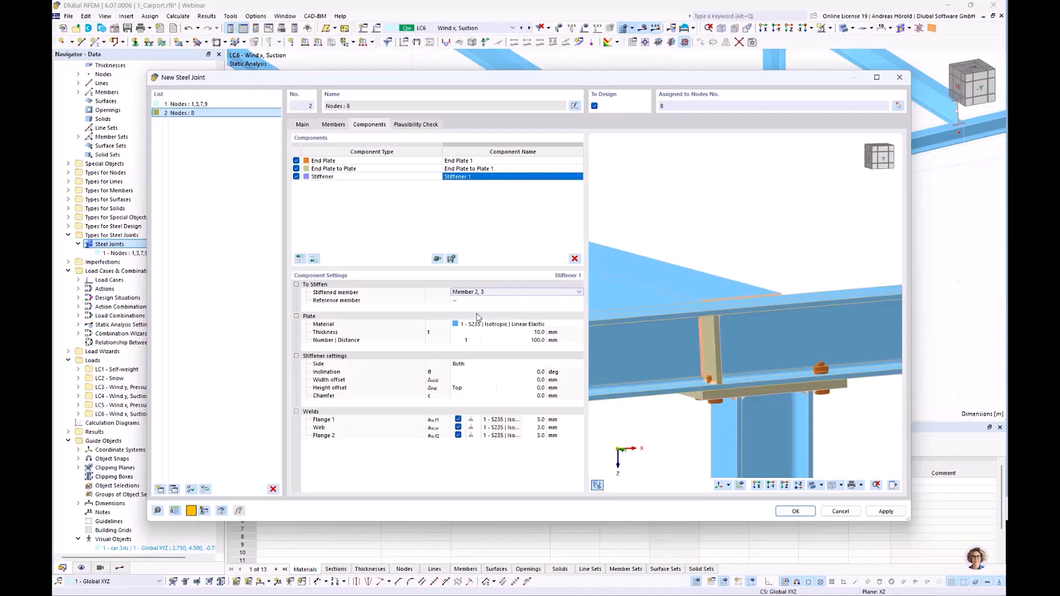
Set Member 1 as the stiffener's reference member and check the plates above the column.
{"action": "left_click", "coordinate": [476, 301]}
{"action": "left_click", "coordinate": [478, 301]}
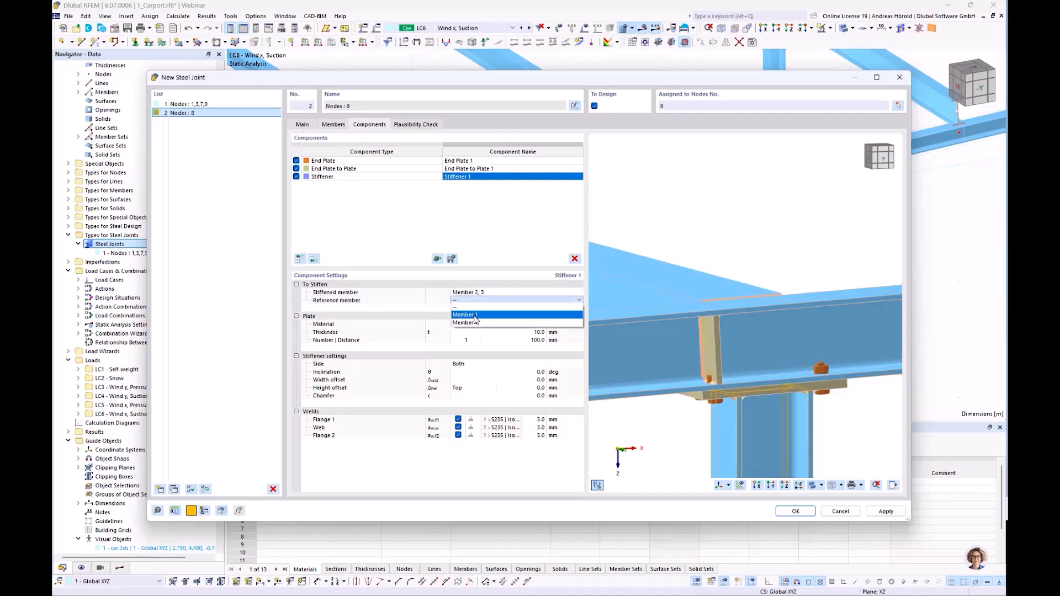
{"action": "left_click", "coordinate": [475, 316]}
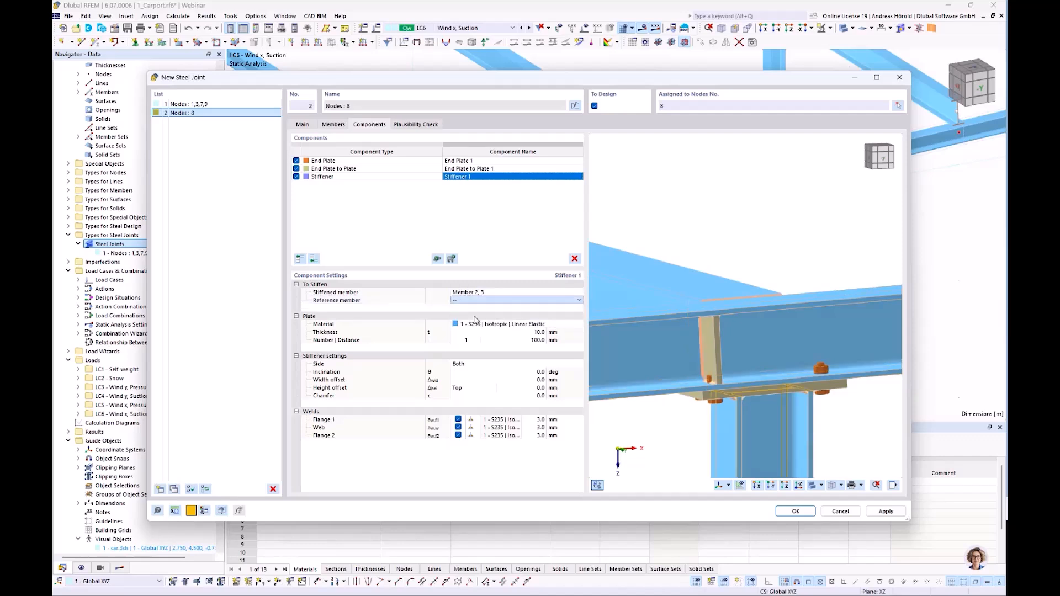
{"action": "middle_click_drag", "start_coordinate": [680, 396], "coordinate": [678, 326]}
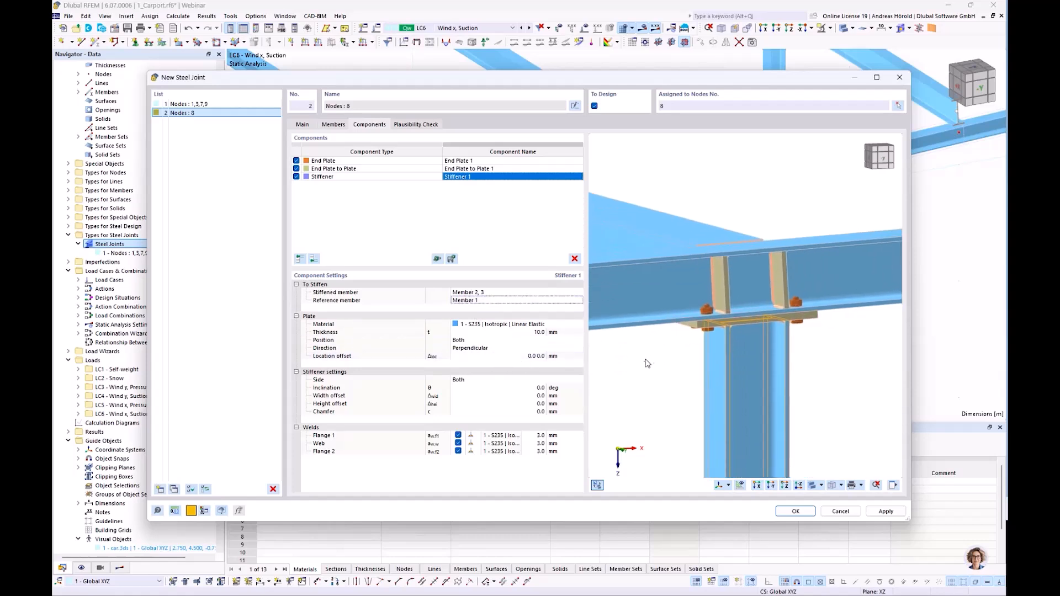
{"action": "middle_click_drag", "start_coordinate": [642, 363], "coordinate": [694, 388], "text": "ctrl"}
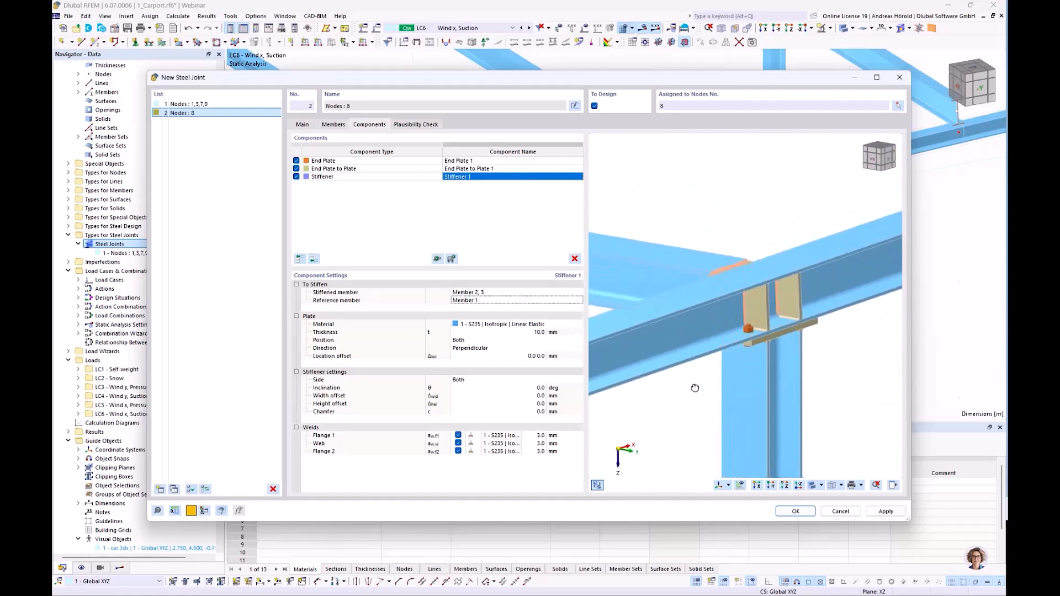
Set the stiffener plates' direction to Parallel and check their alignment with the column flanges.
{"action": "middle_click_drag", "start_coordinate": [854, 386], "coordinate": [783, 381], "text": "ctrl"}
{"action": "left_click", "coordinate": [476, 347]}
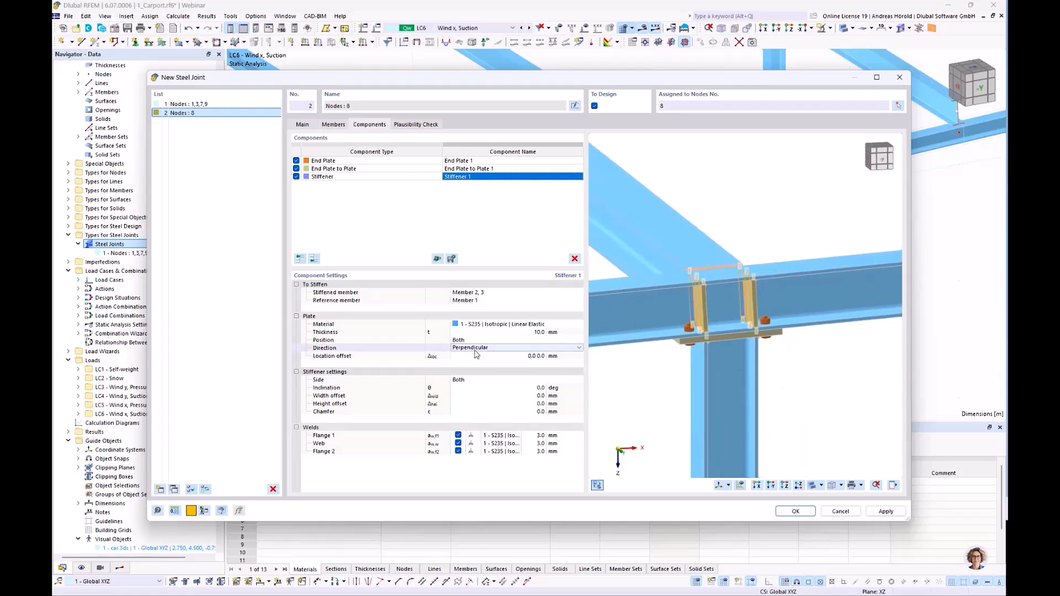
{"action": "left_click", "coordinate": [478, 348]}
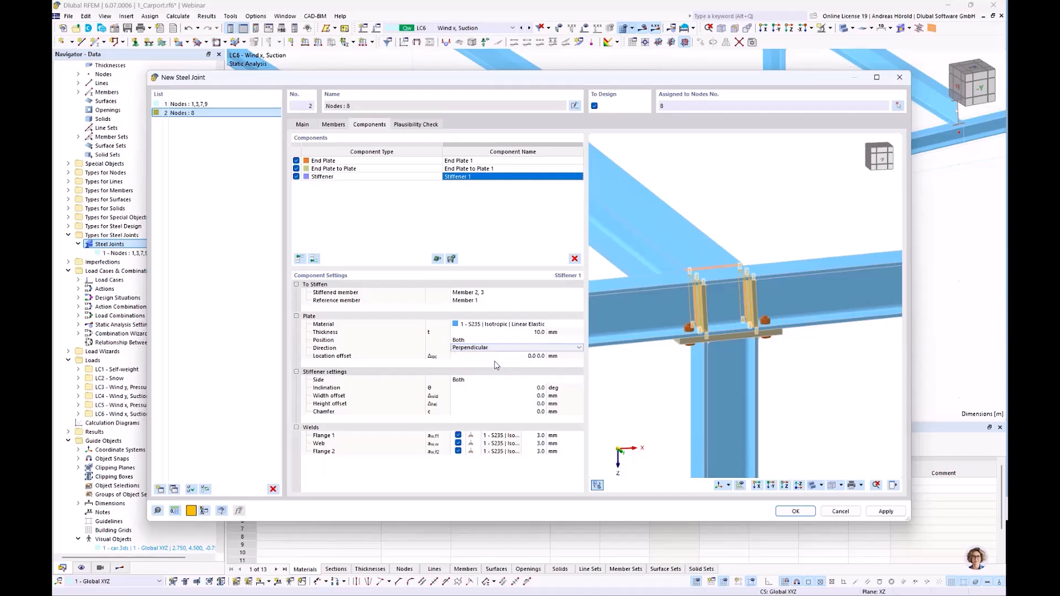
{"action": "left_click", "coordinate": [498, 356]}
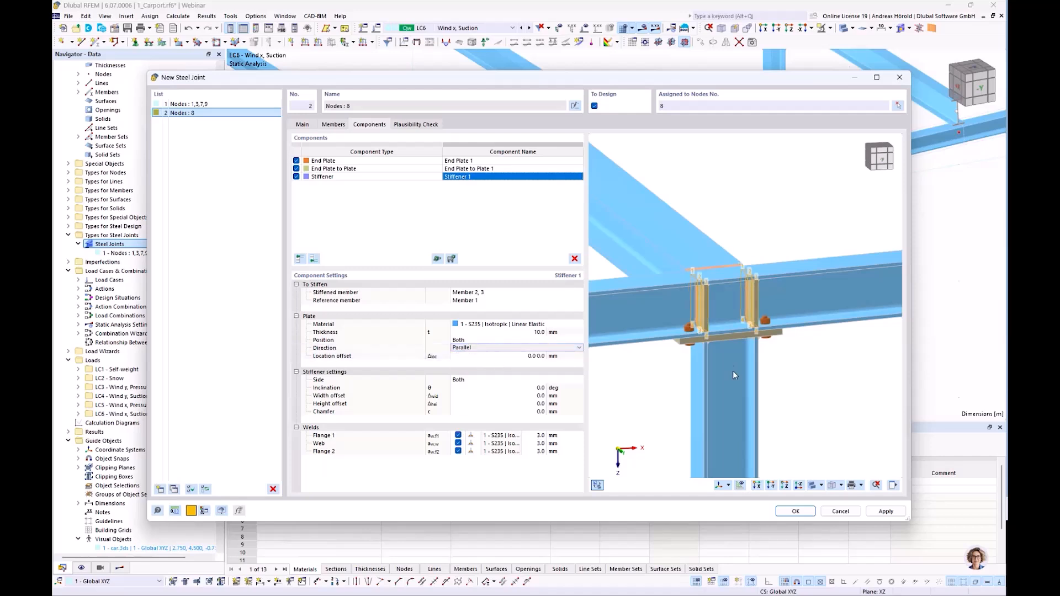
{"action": "right_click", "coordinate": [750, 369]}
{"action": "left_click", "coordinate": [803, 377]}
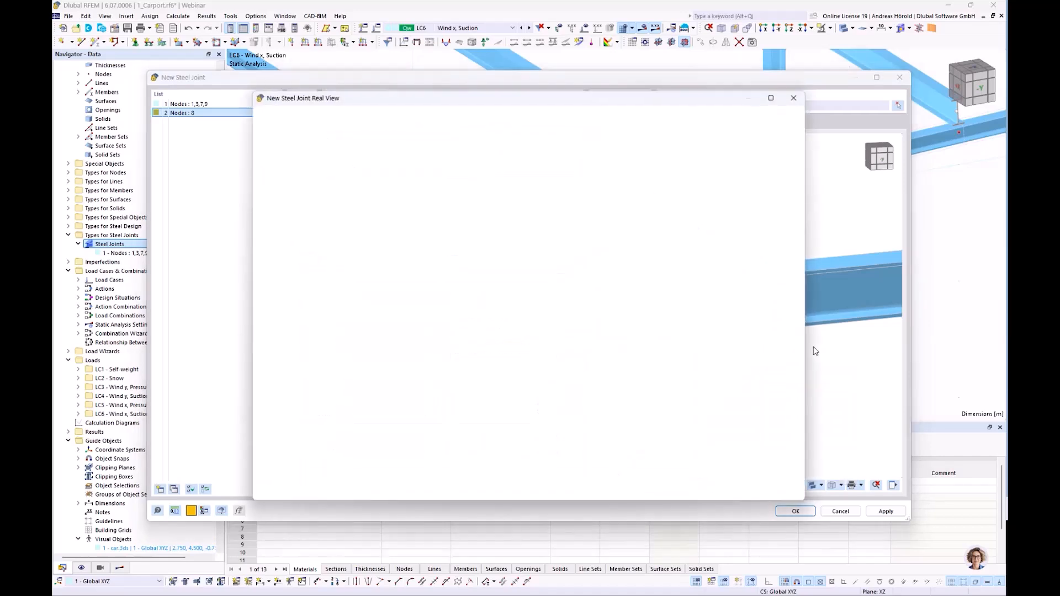
{"action": "left_click", "coordinate": [796, 97]}
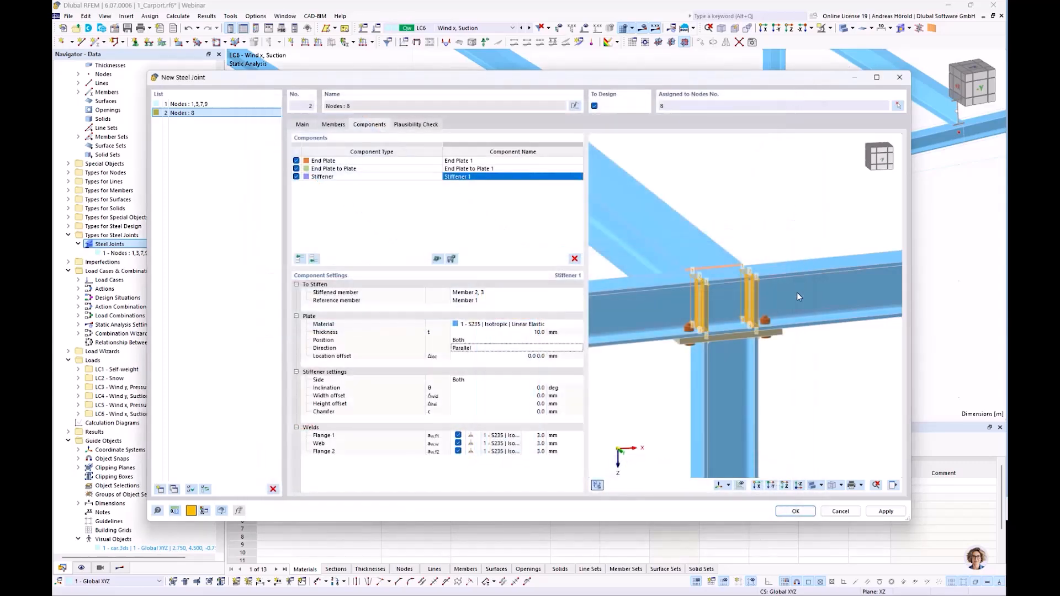
{"action": "middle_click_drag", "start_coordinate": [836, 389], "coordinate": [812, 378]}
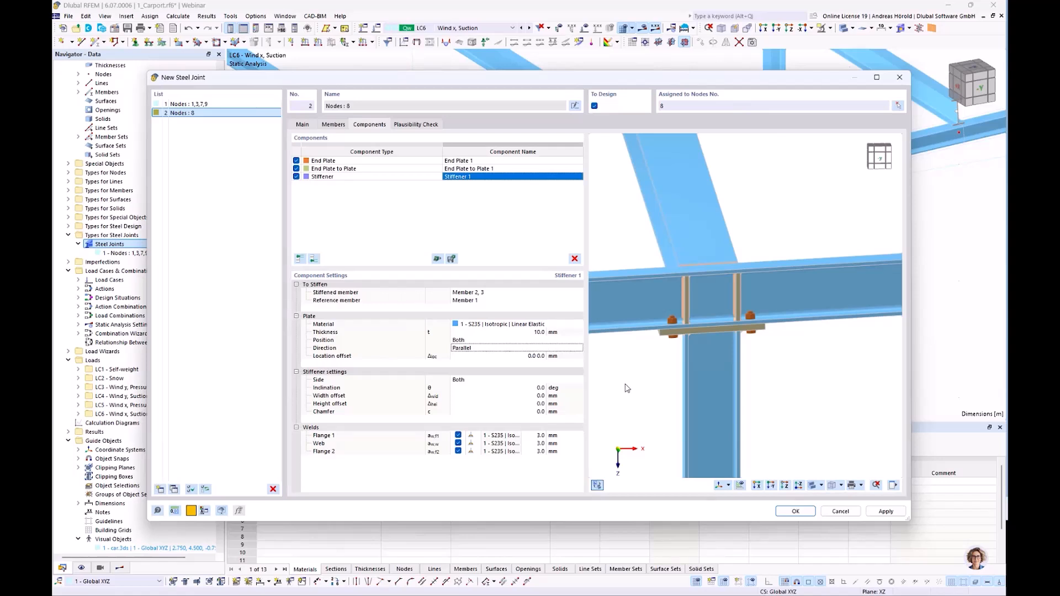
Restrict the stiffener plates to the Right side of the beam, away from the bolted end plate connection.
{"action": "left_click", "coordinate": [484, 379]}
{"action": "middle_click_drag", "start_coordinate": [630, 390], "coordinate": [875, 393], "text": "ctrl"}
{"action": "scroll", "coordinate": [773, 290], "scroll_direction": "up", "scroll_amount": 5}
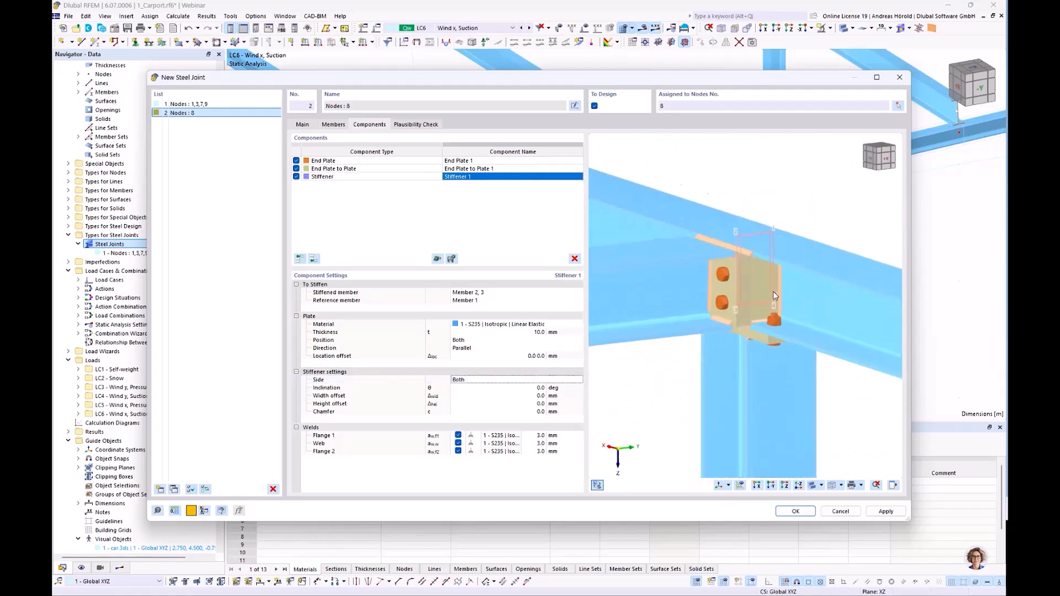
{"action": "middle_click_drag", "start_coordinate": [650, 441], "coordinate": [710, 446], "text": "ctrl"}
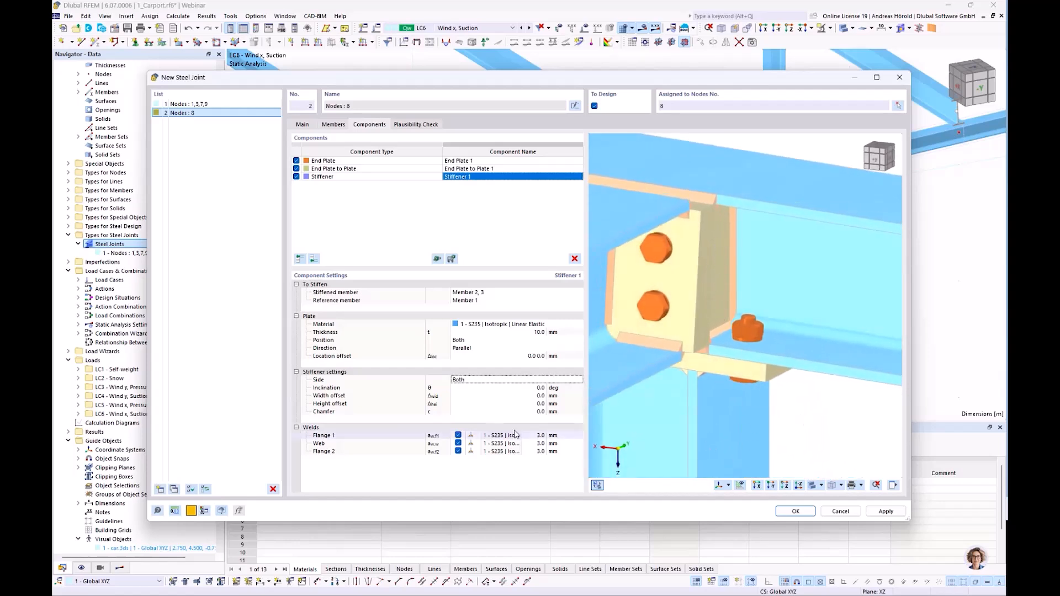
{"action": "left_click", "coordinate": [479, 381]}
{"action": "left_click", "coordinate": [481, 382]}
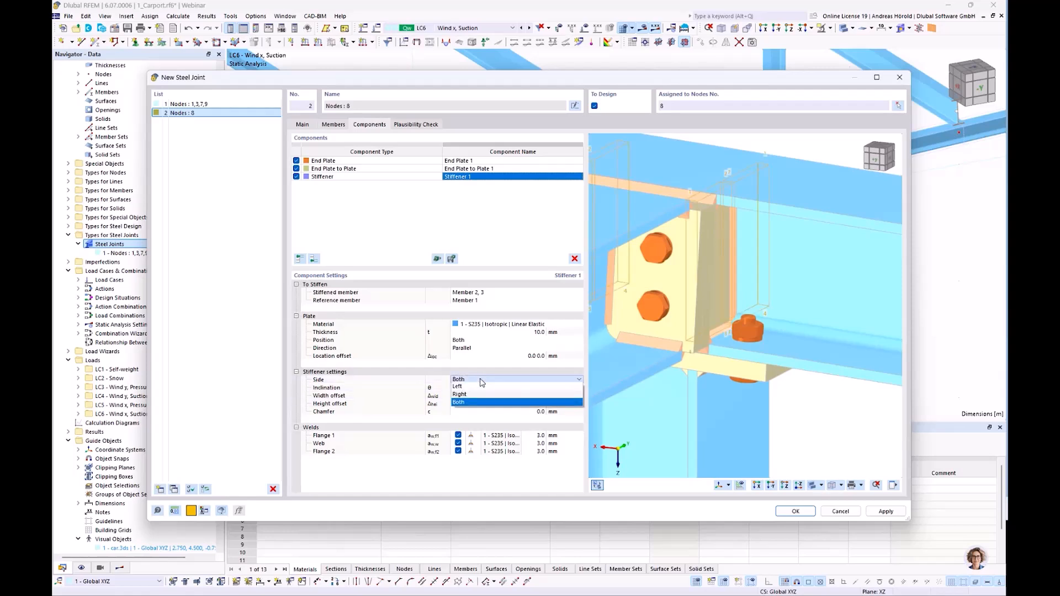
{"action": "left_click", "coordinate": [482, 394]}
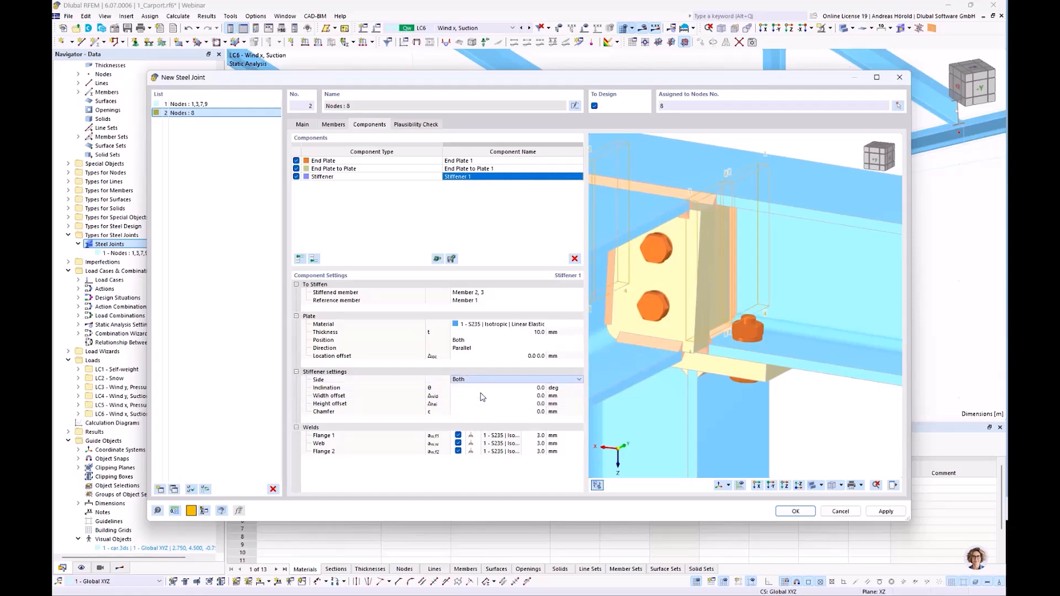
Examine the one-sided stiffeners from several views of the joint and review its plausibility check.
{"action": "middle_click_drag", "start_coordinate": [821, 417], "coordinate": [725, 420], "text": "ctrl"}
{"action": "middle_click_drag", "start_coordinate": [809, 399], "coordinate": [672, 402], "text": "ctrl"}
{"action": "scroll", "coordinate": [789, 403], "scroll_direction": "down", "scroll_amount": 3}
{"action": "middle_click_drag", "start_coordinate": [803, 424], "coordinate": [760, 301], "text": "ctrl"}
{"action": "scroll", "coordinate": [759, 408], "scroll_direction": "down", "scroll_amount": 3}
{"action": "scroll", "coordinate": [728, 356], "scroll_direction": "up", "scroll_amount": 3}
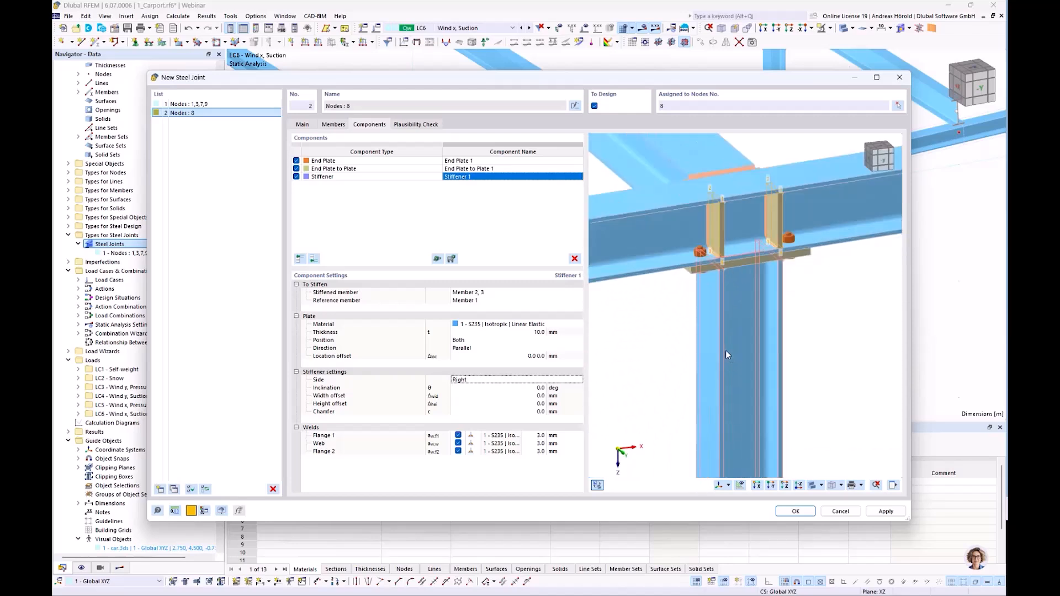
{"action": "scroll", "coordinate": [727, 353], "scroll_direction": "up", "scroll_amount": 2}
{"action": "middle_click_drag", "start_coordinate": [727, 353], "coordinate": [727, 415]}
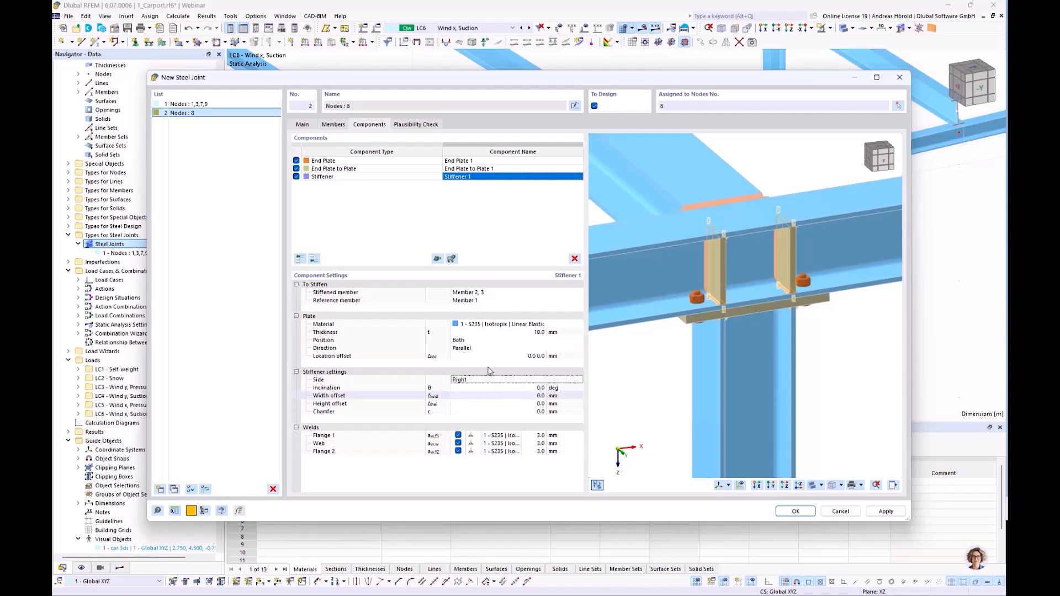
{"action": "left_click", "coordinate": [415, 125]}
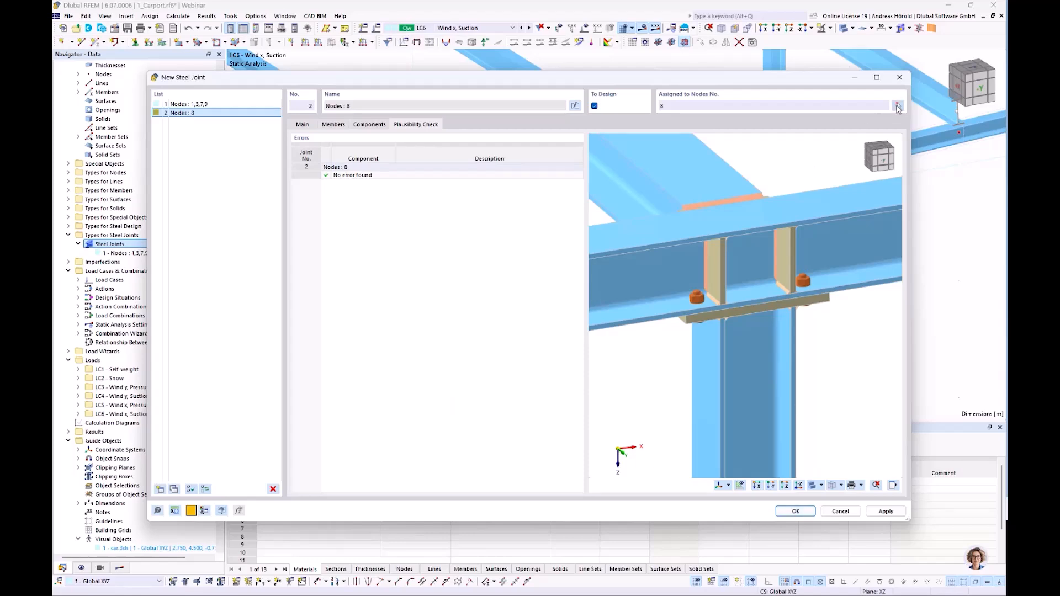
Assign the steel joint to the other column heads as well, at nodes 2, 4 and 10.
{"action": "left_click", "coordinate": [897, 107]}
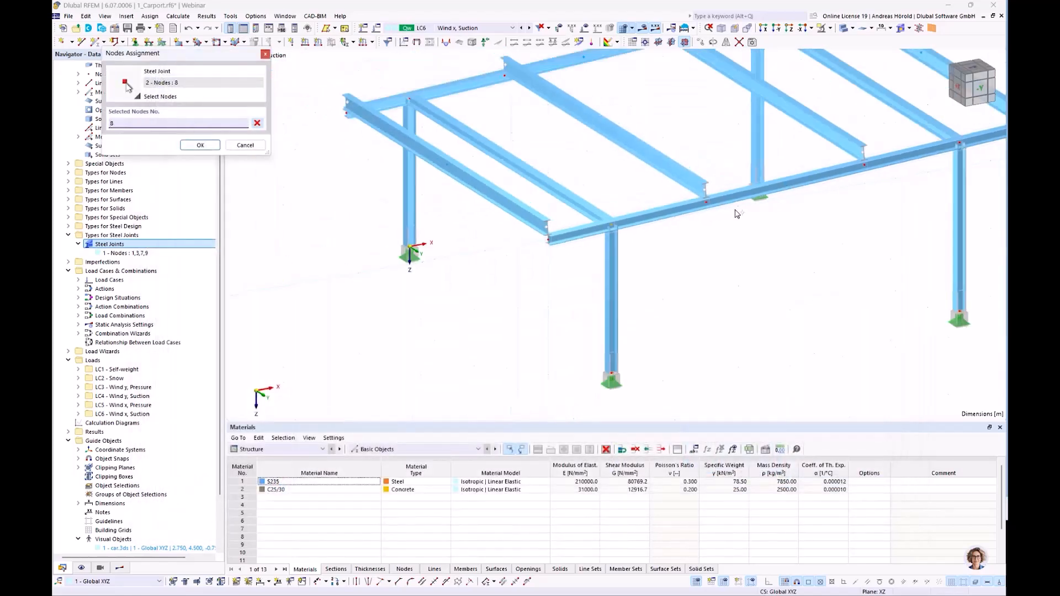
{"action": "left_click", "coordinate": [507, 136]}
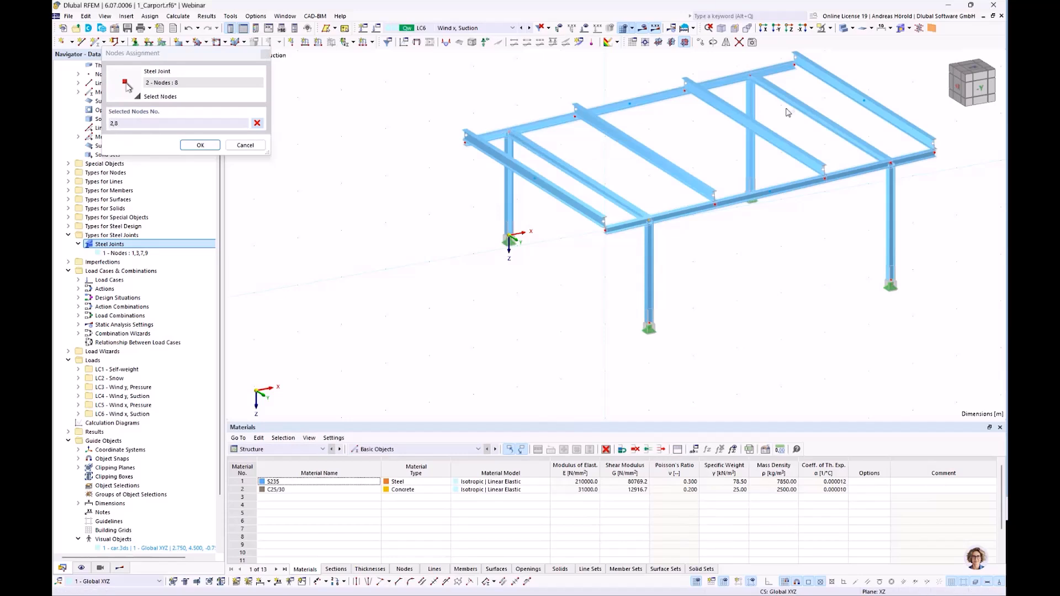
{"action": "left_click", "coordinate": [750, 78]}
{"action": "left_click", "coordinate": [201, 145]}
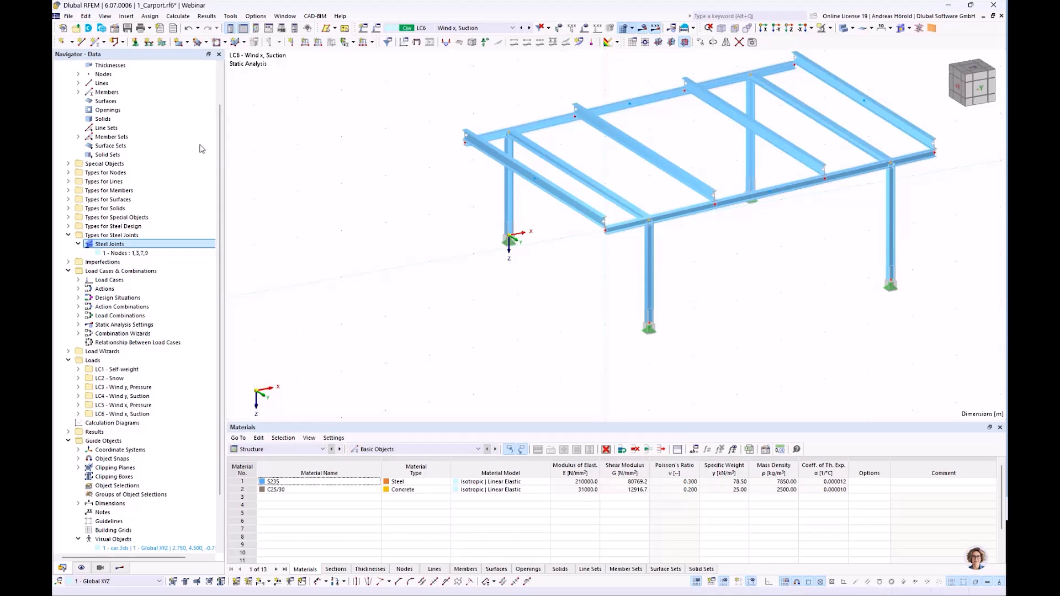
Review the plausibility check for nodes 2, 4, 8 and 10 and accept the new steel joint.
{"action": "left_click", "coordinate": [415, 125]}
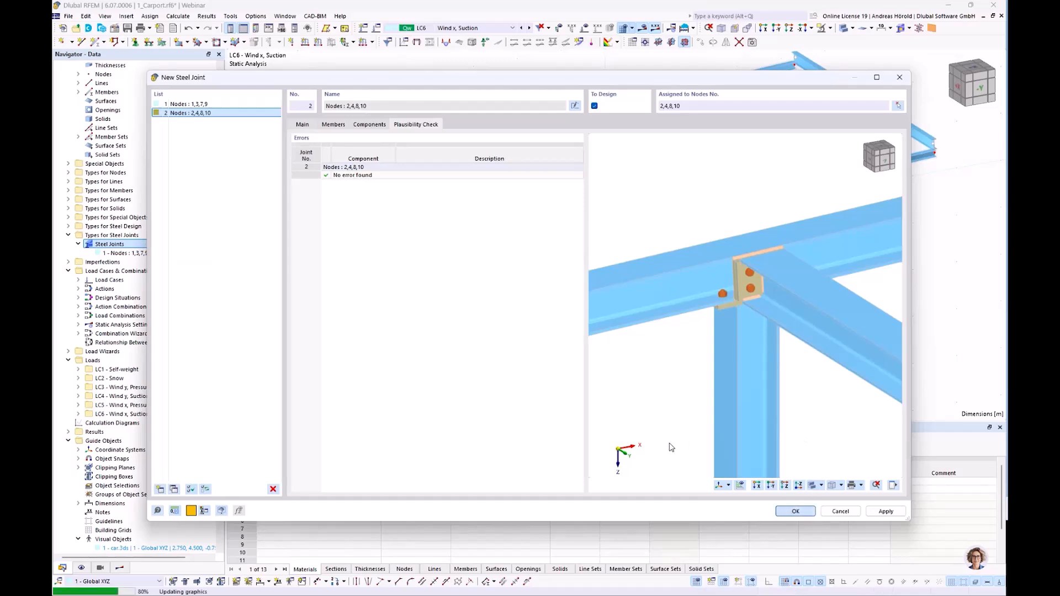
{"action": "left_click", "coordinate": [793, 511]}
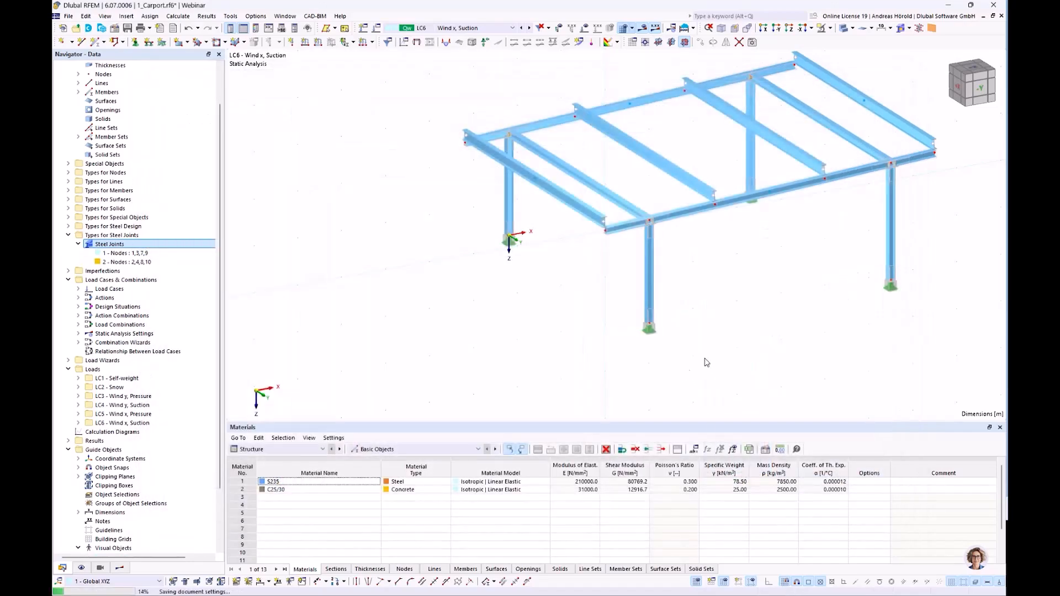
{"action": "scroll", "coordinate": [709, 340], "scroll_direction": "up", "scroll_amount": 3}
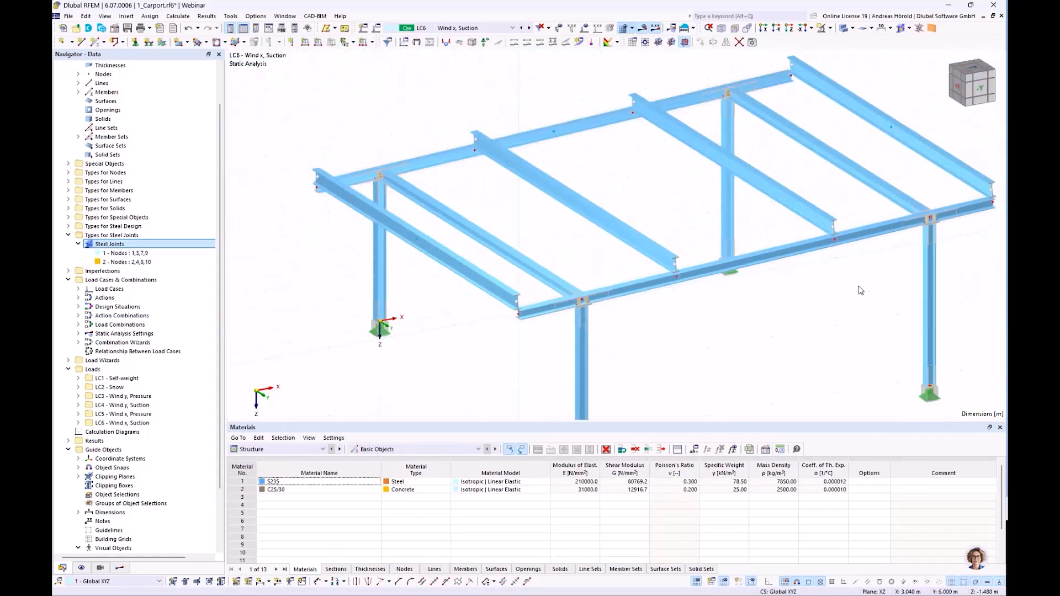
Examine the finished column-head and base joints on the carport frame from several distances and views.
{"action": "scroll", "coordinate": [995, 210], "scroll_direction": "up", "scroll_amount": 6}
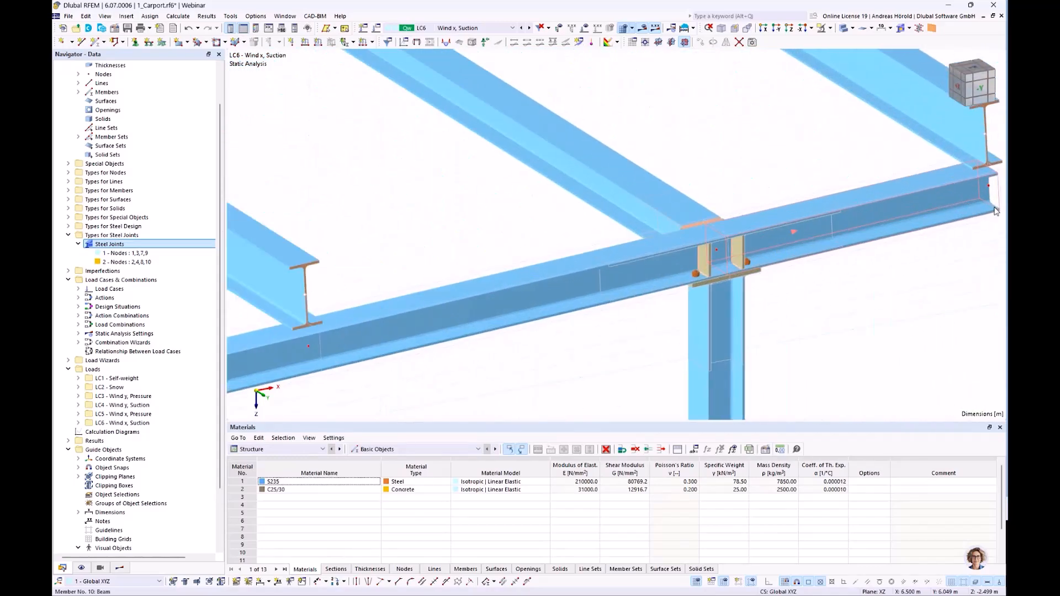
{"action": "scroll", "coordinate": [996, 210], "scroll_direction": "down", "scroll_amount": 8}
{"action": "scroll", "coordinate": [678, 209], "scroll_direction": "up", "scroll_amount": 5}
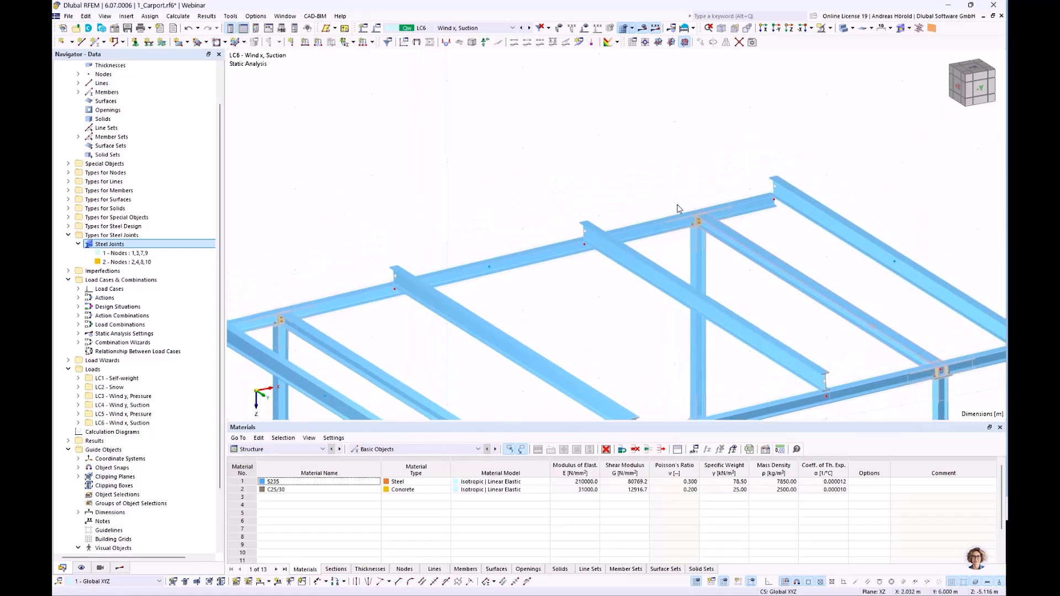
{"action": "scroll", "coordinate": [693, 220], "scroll_direction": "up", "scroll_amount": 4}
{"action": "scroll", "coordinate": [712, 244], "scroll_direction": "down", "scroll_amount": 6}
{"action": "middle_click_drag", "start_coordinate": [675, 243], "coordinate": [663, 155]}
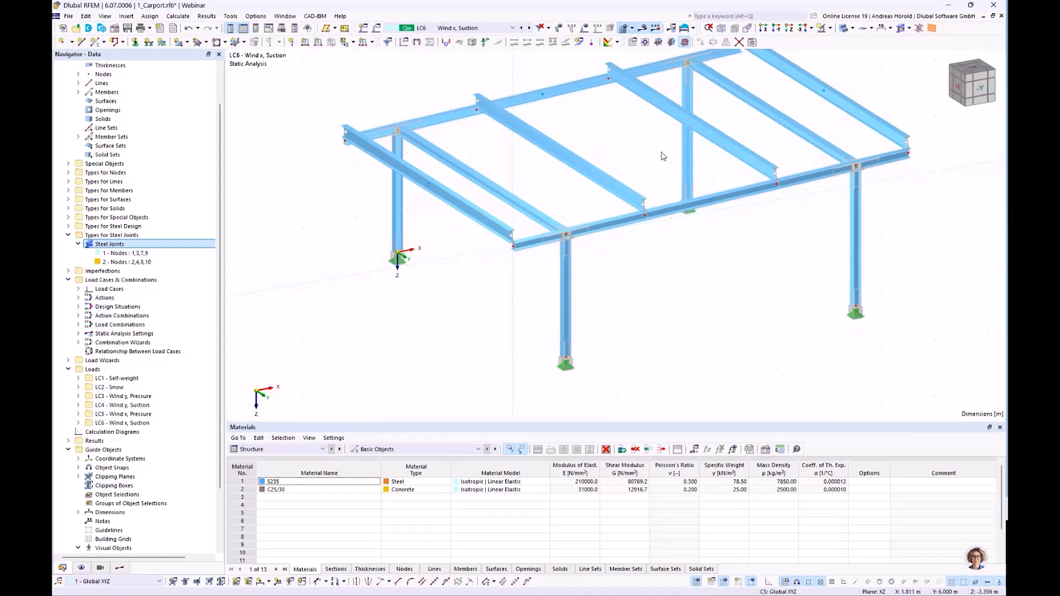
{"action": "middle_click_drag", "start_coordinate": [801, 339], "coordinate": [786, 304], "text": "ctrl"}
{"action": "middle_click_drag", "start_coordinate": [658, 277], "coordinate": [640, 322], "text": "ctrl"}
Create a new steel joint at node 14, where the roof beam sits on the front longitudinal beam between the columns.
{"action": "scroll", "coordinate": [640, 322], "scroll_direction": "up", "scroll_amount": 2}
{"action": "scroll", "coordinate": [634, 333], "scroll_direction": "up", "scroll_amount": 1}
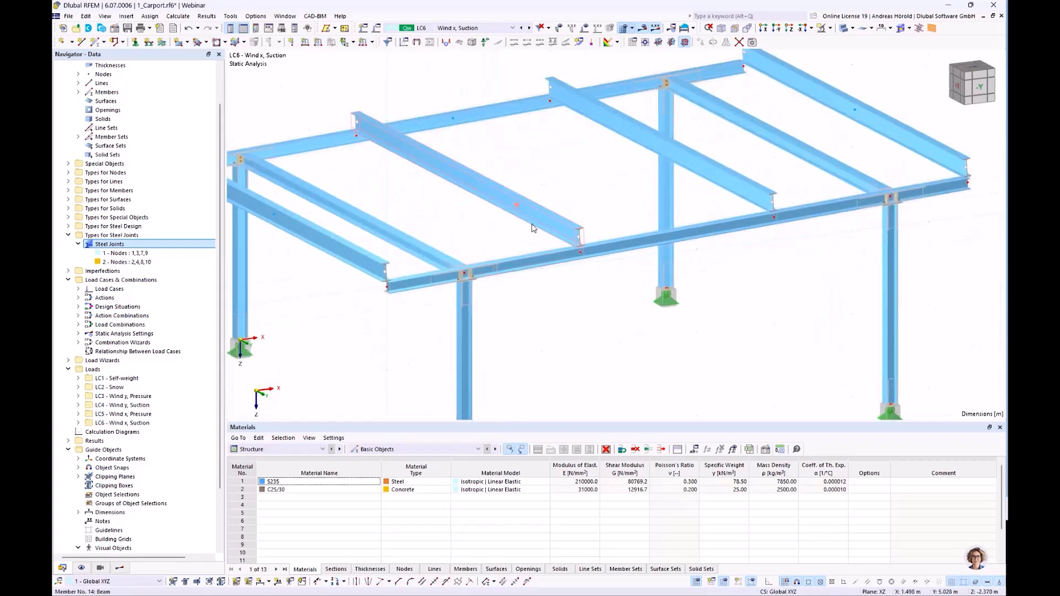
{"action": "right_click", "coordinate": [581, 257]}
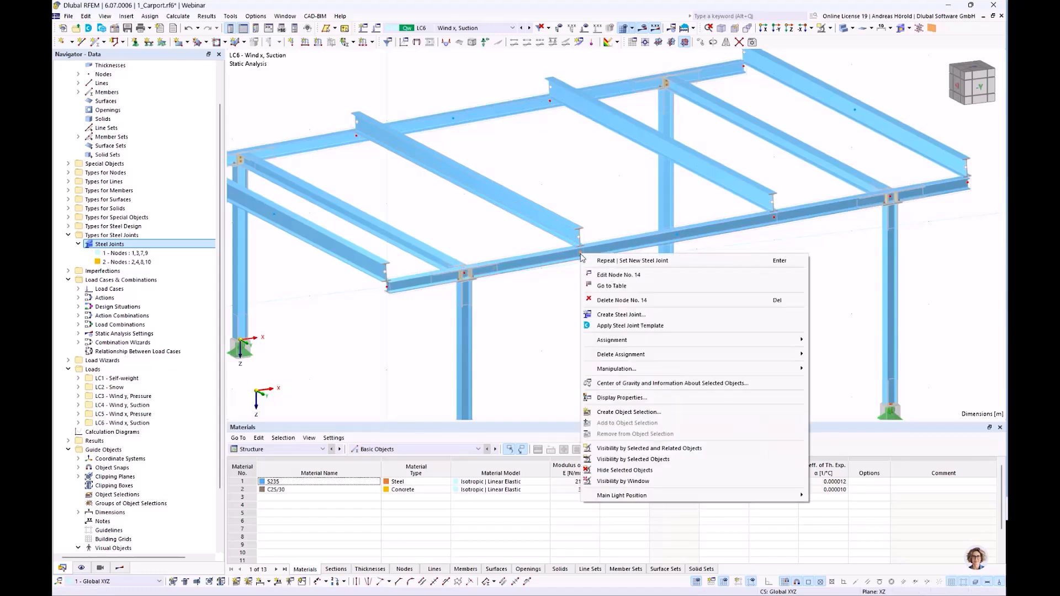
{"action": "left_click", "coordinate": [651, 319]}
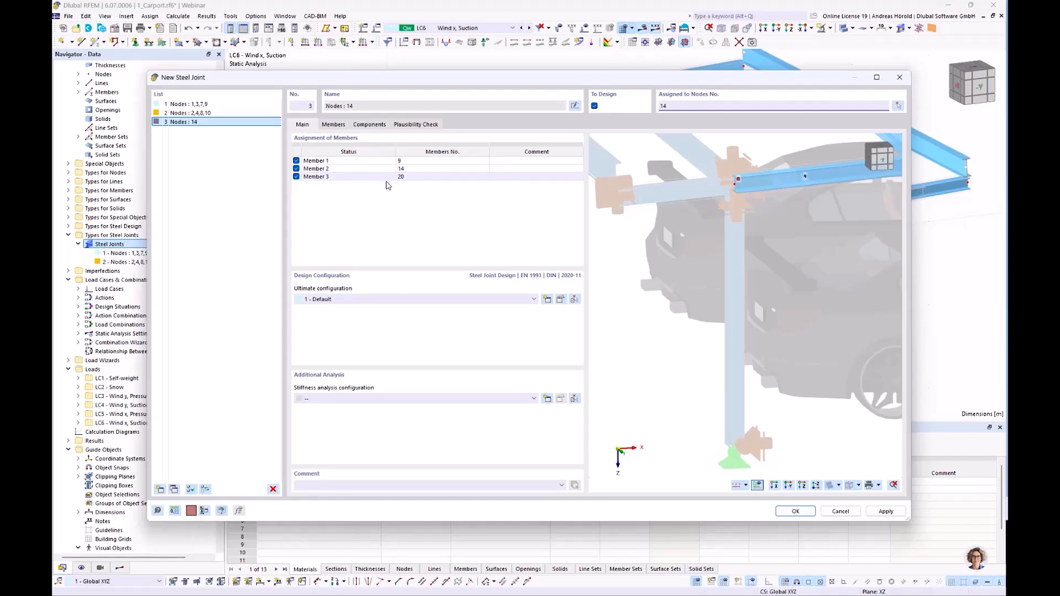
{"action": "double_click", "coordinate": [329, 169]}
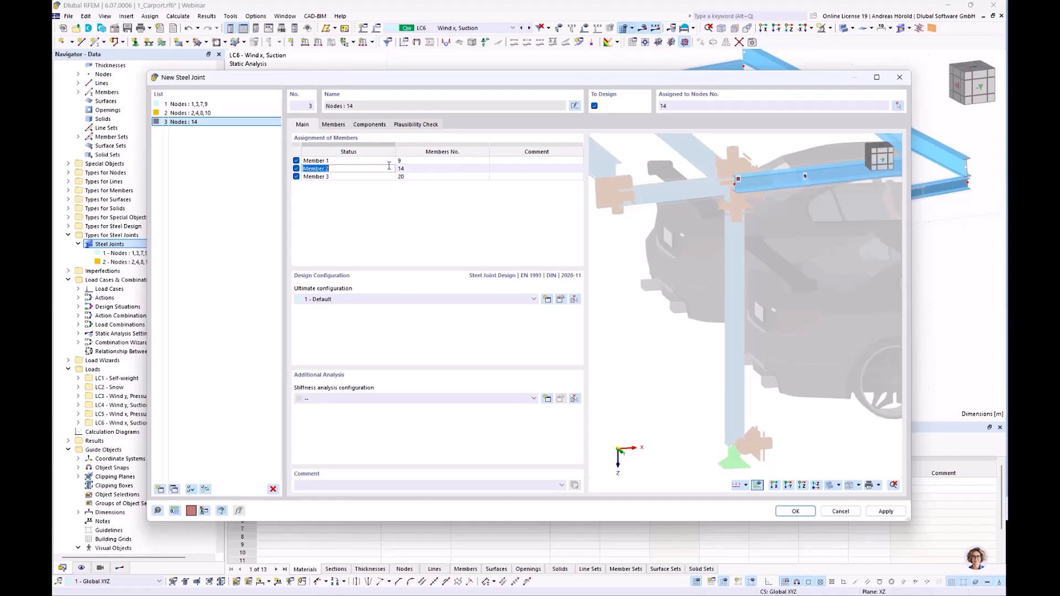
Define Members 1 and 3 of the node 14 joint as Continuous.
{"action": "left_click", "coordinate": [334, 125]}
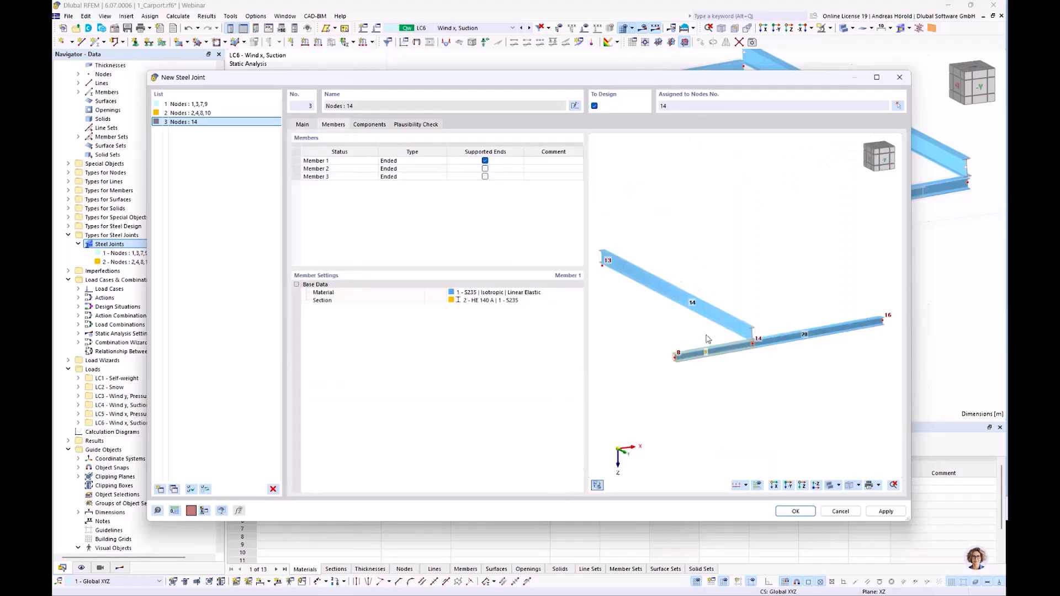
{"action": "scroll", "coordinate": [700, 340], "scroll_direction": "up", "scroll_amount": 3}
{"action": "left_click", "coordinate": [418, 162]}
{"action": "left_click", "coordinate": [423, 163]}
{"action": "left_click", "coordinate": [421, 176]}
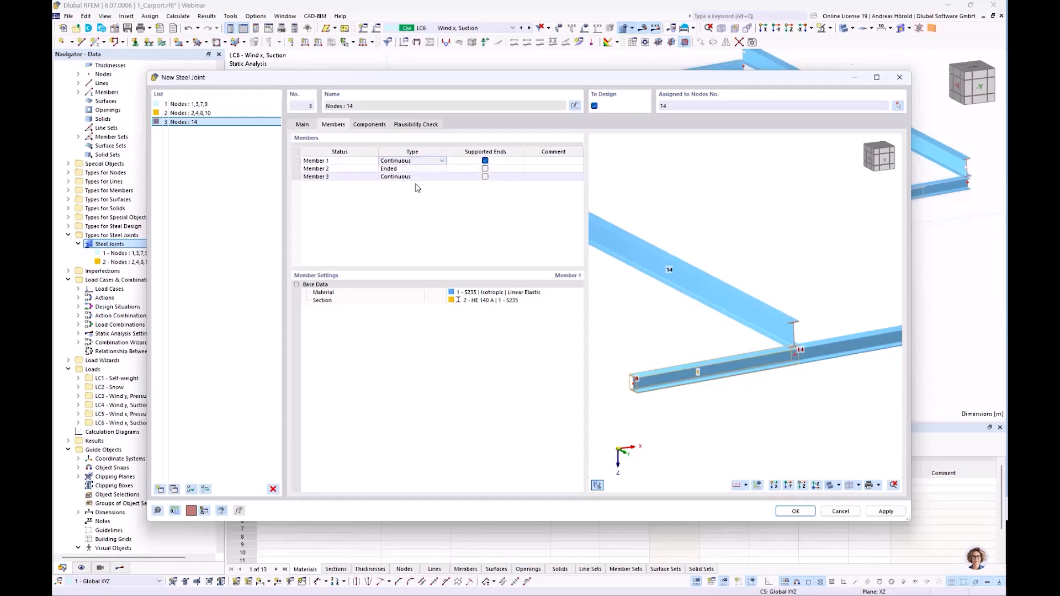
{"action": "left_click", "coordinate": [424, 177]}
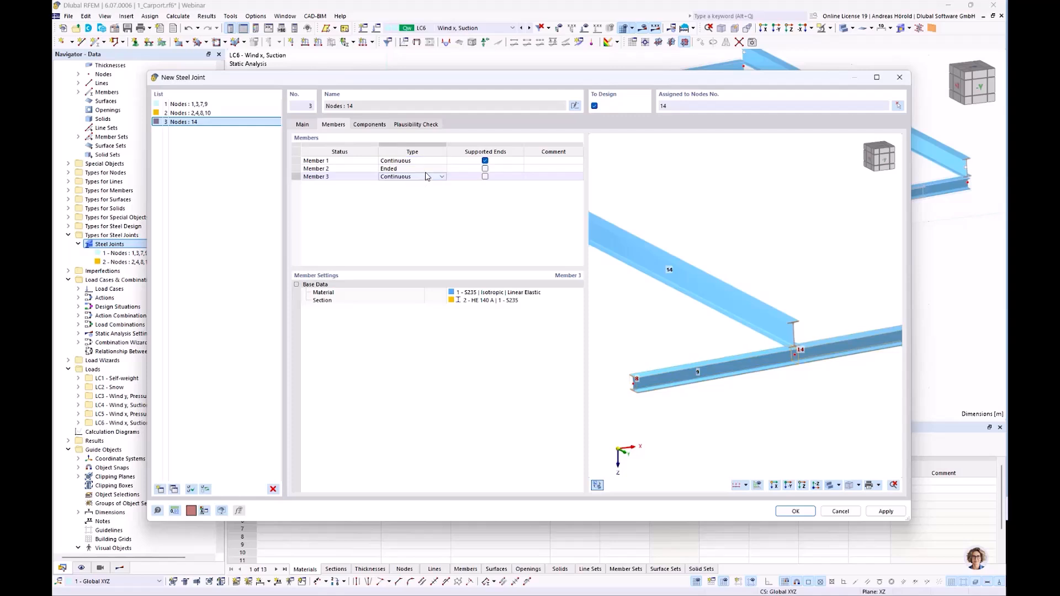
Add a Cap Plate component to the end of Member 2 in the node 14 joint.
{"action": "left_click", "coordinate": [369, 125]}
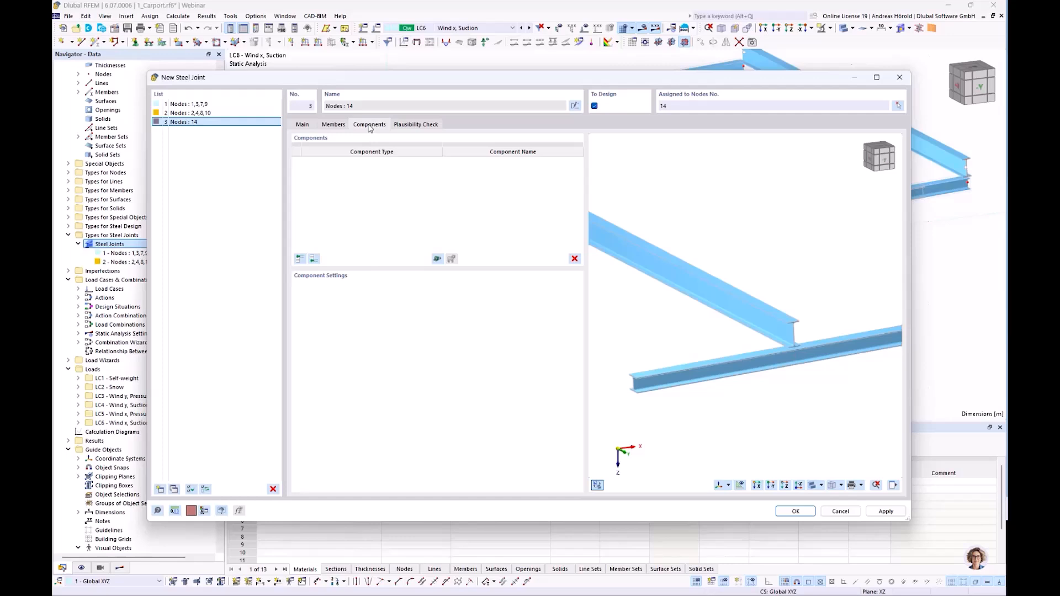
{"action": "scroll", "coordinate": [804, 336], "scroll_direction": "up", "scroll_amount": 3}
{"action": "scroll", "coordinate": [803, 337], "scroll_direction": "up", "scroll_amount": 2}
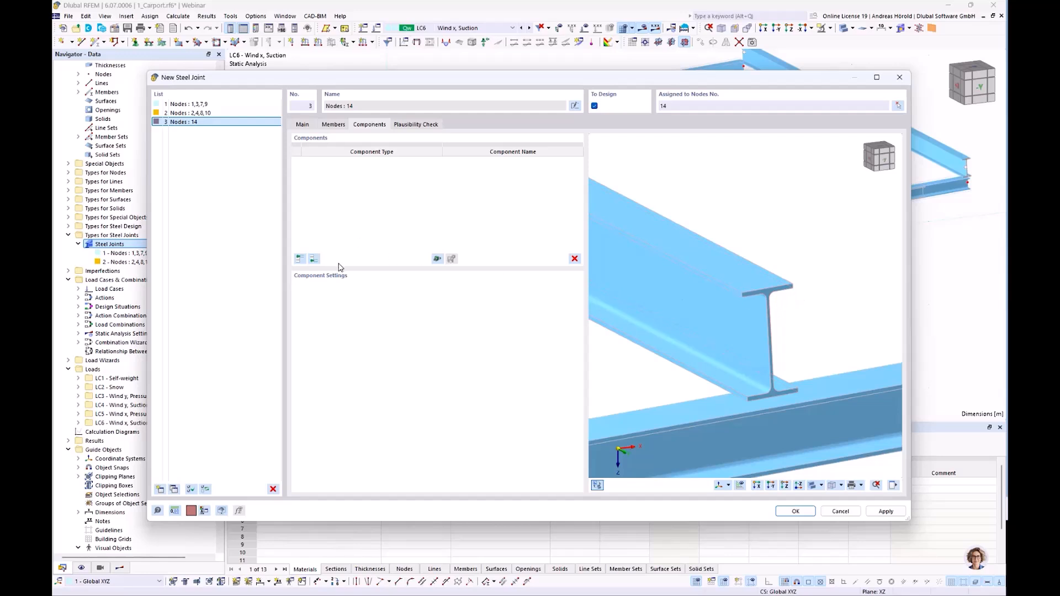
{"action": "left_click", "coordinate": [299, 259]}
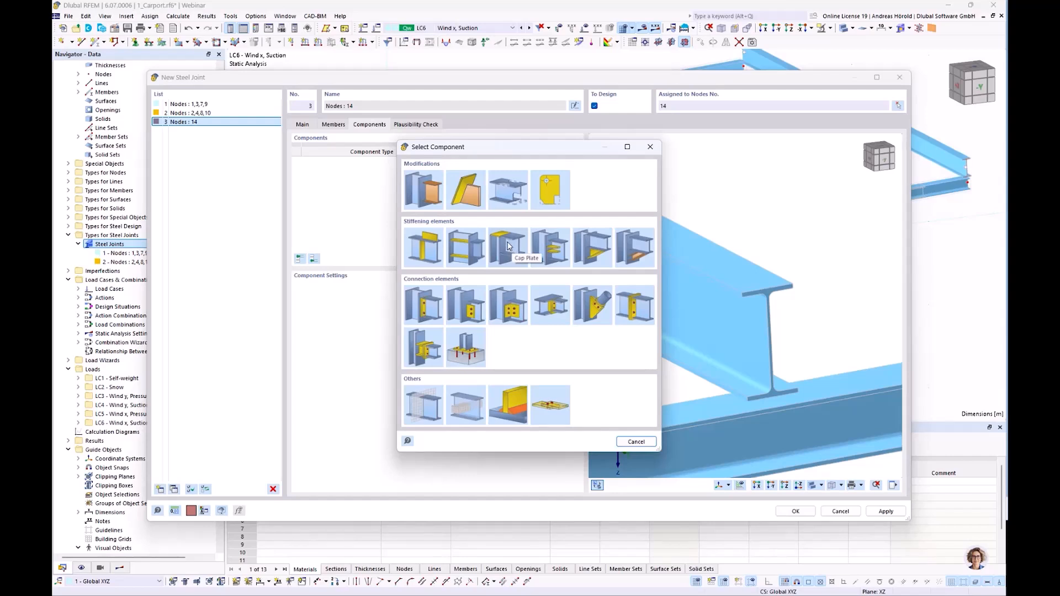
{"action": "left_click", "coordinate": [508, 246]}
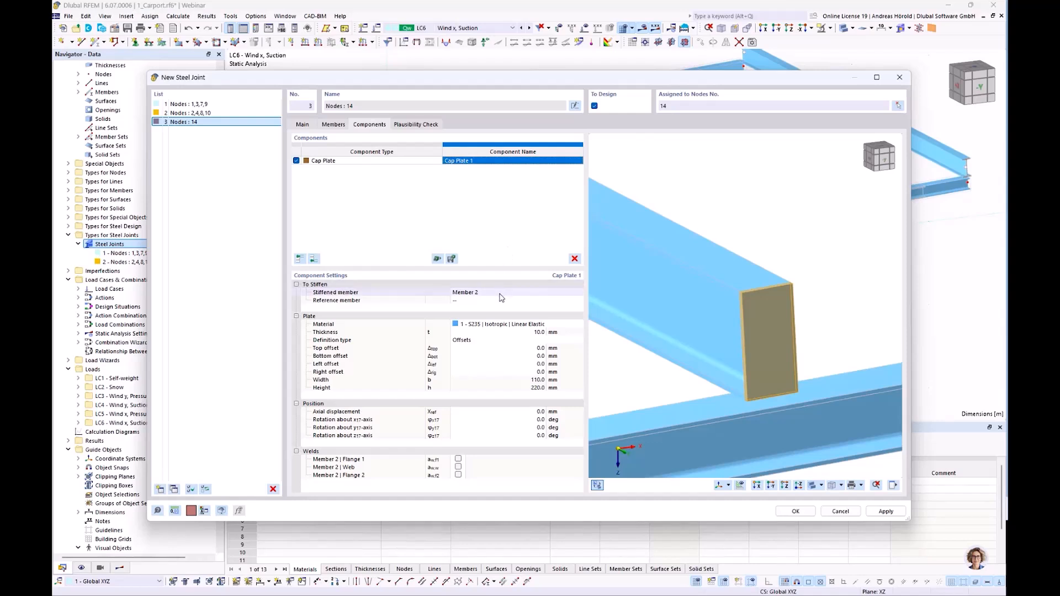
Set the cap plate's top and bottom offsets to -5 mm each.
{"action": "left_click", "coordinate": [540, 348]}
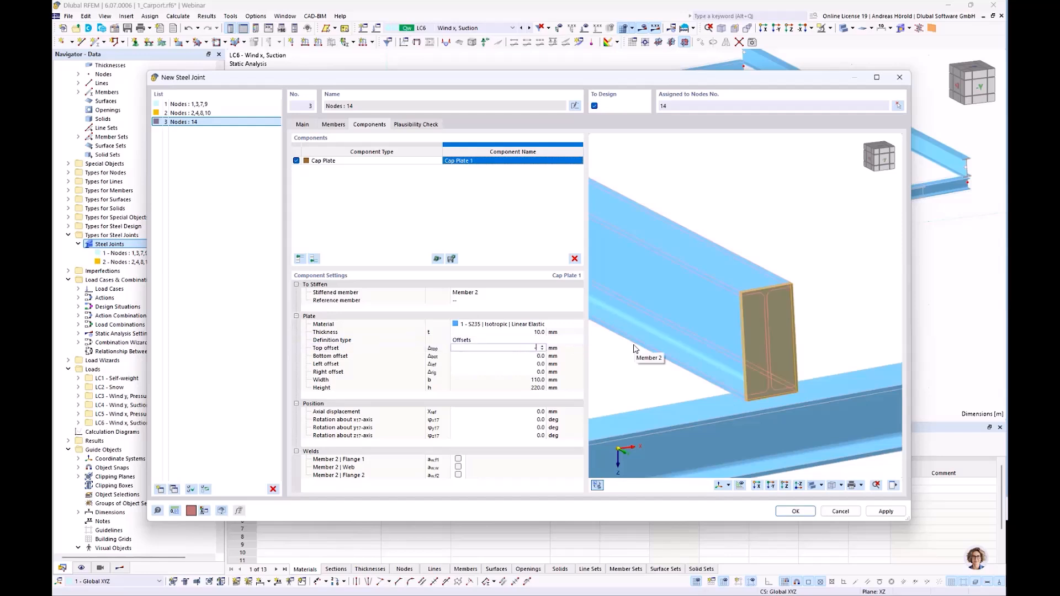
{"action": "key", "text": "Tab"}
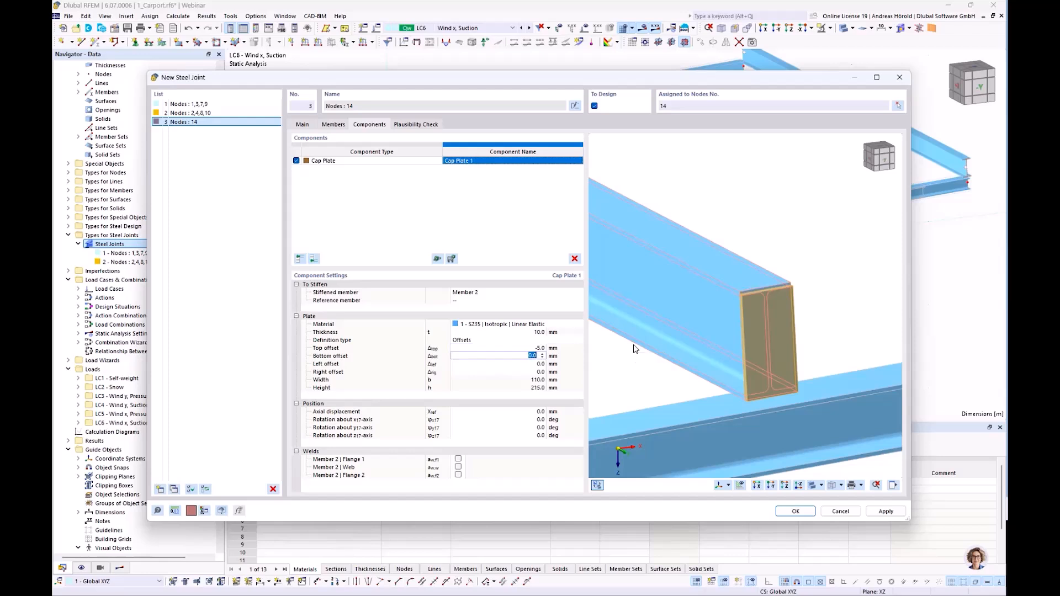
{"action": "key", "text": "Tab"}
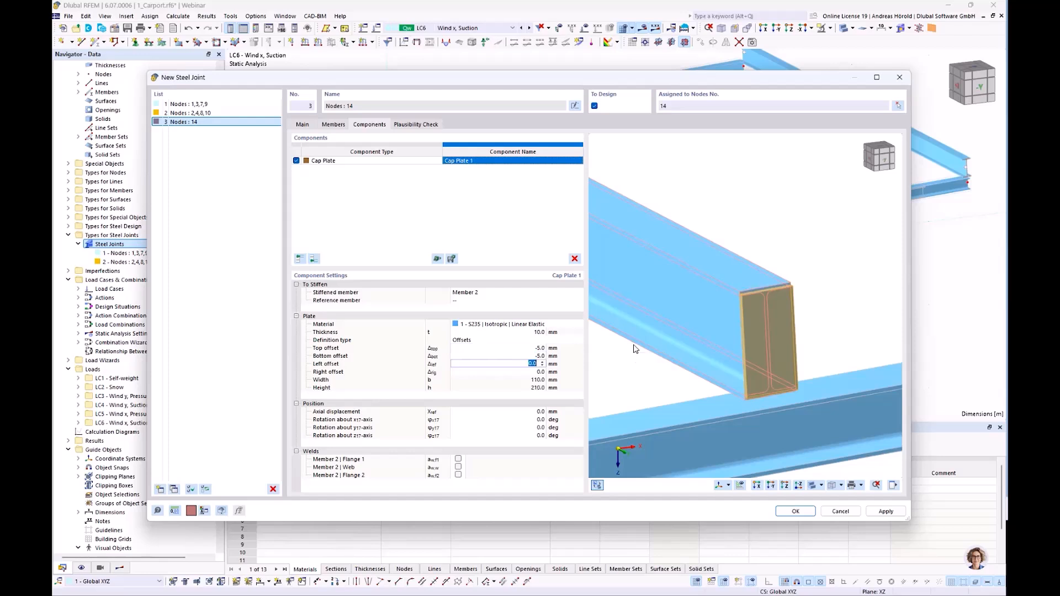
{"action": "scroll", "coordinate": [771, 286], "scroll_direction": "up", "scroll_amount": 5}
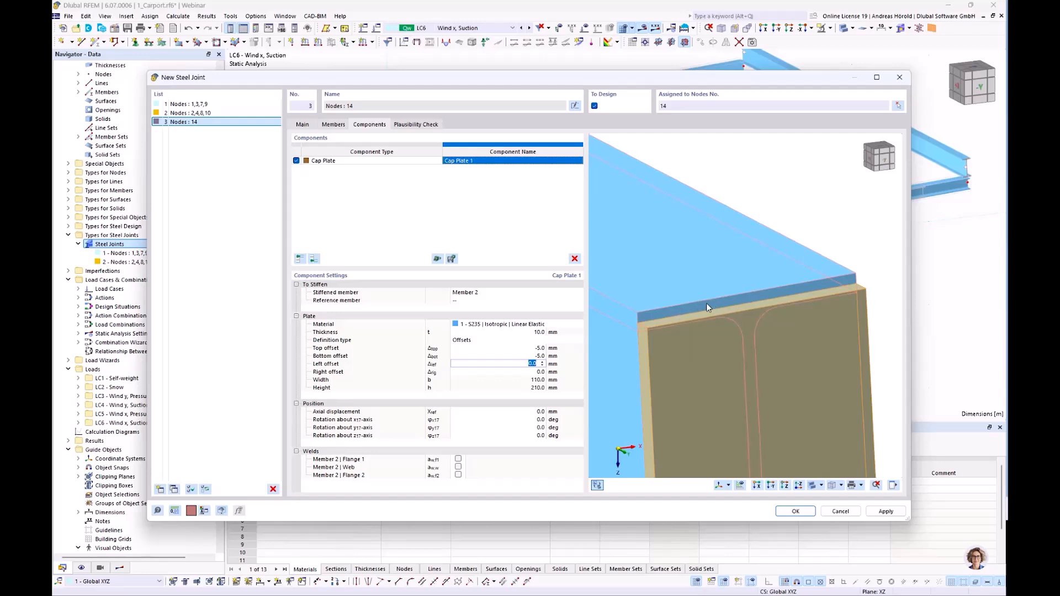
{"action": "scroll", "coordinate": [690, 305], "scroll_direction": "down", "scroll_amount": 5}
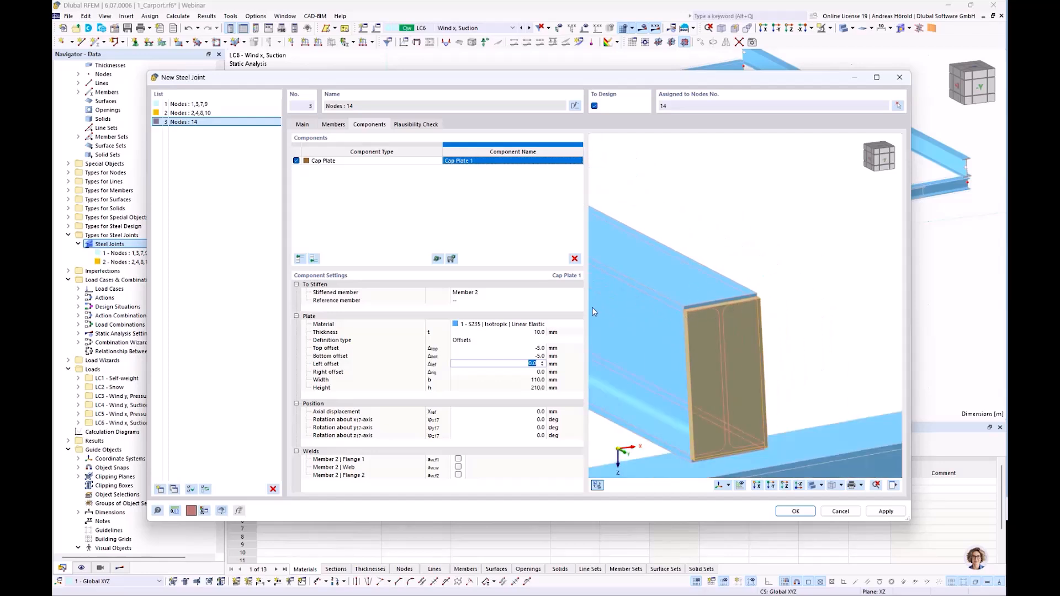
{"action": "left_click", "coordinate": [533, 381]}
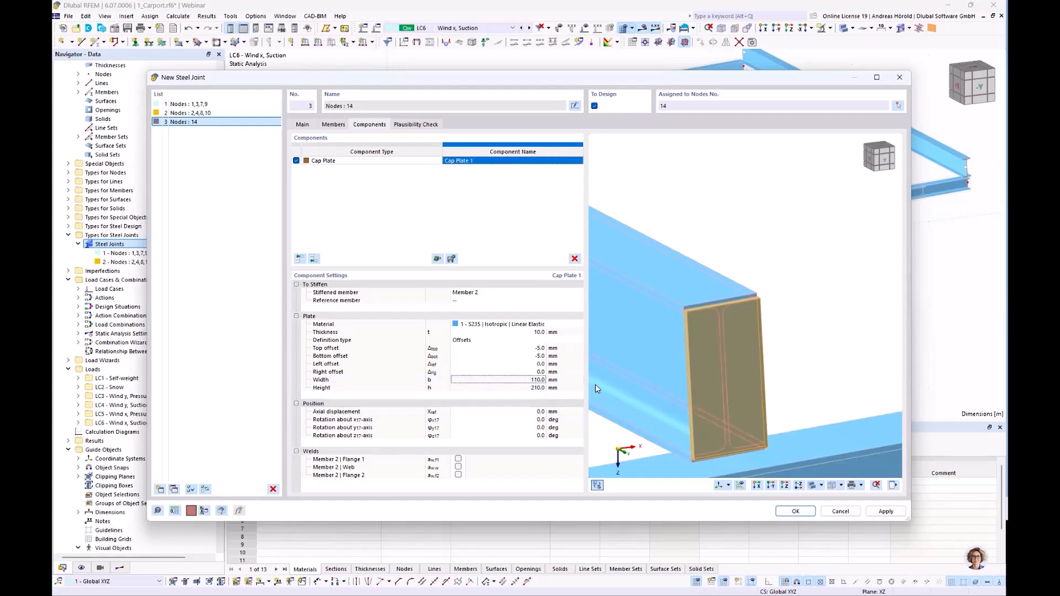
Set the cap plate's axial displacement to 70 mm and check its new position at the beam end from the side.
{"action": "left_click", "coordinate": [530, 412]}
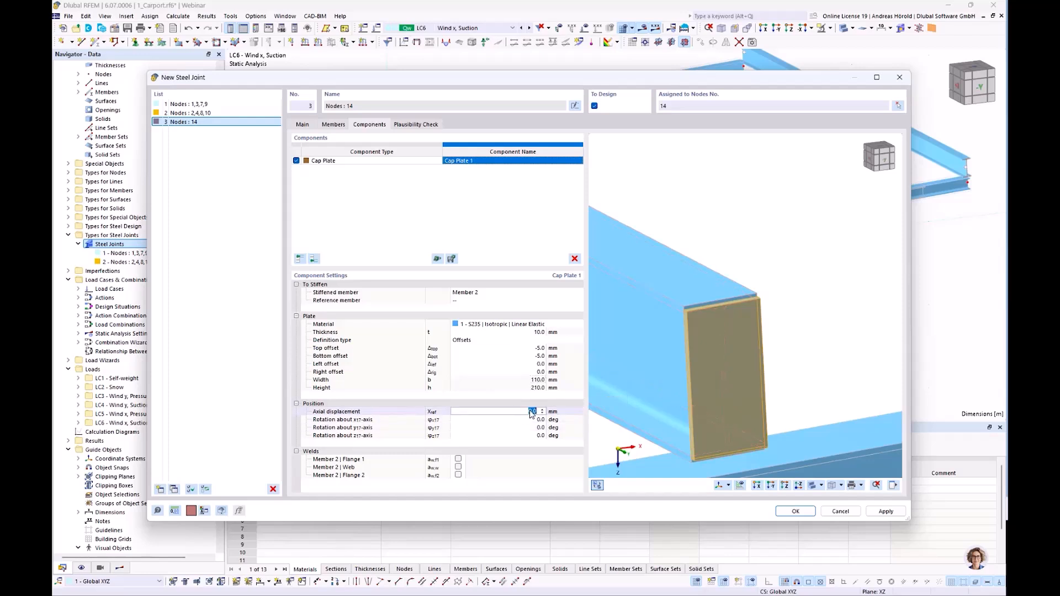
{"action": "middle_click_drag", "start_coordinate": [709, 419], "coordinate": [808, 369], "text": "ctrl"}
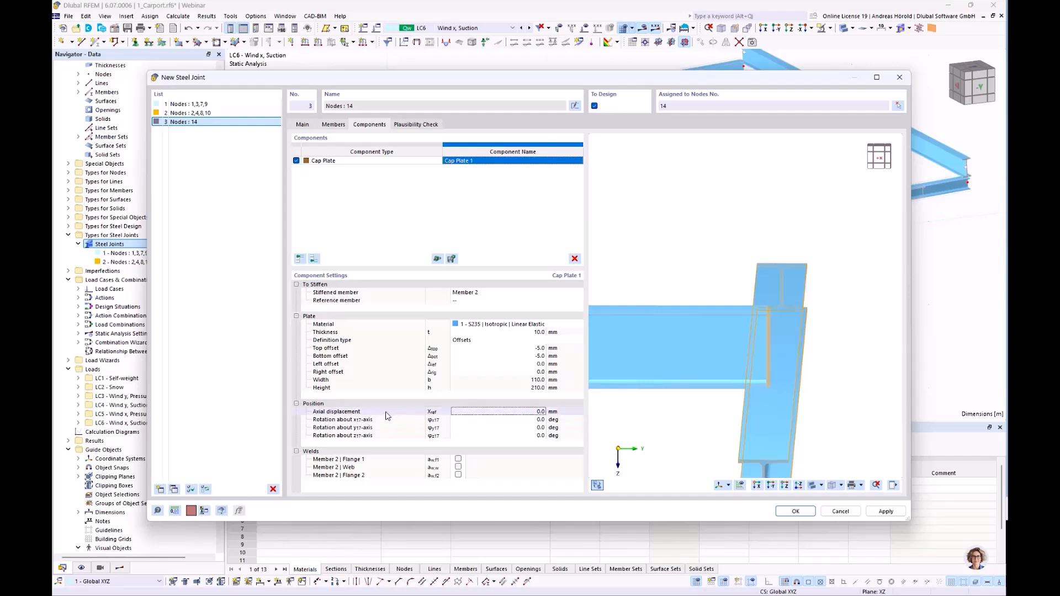
{"action": "left_click", "coordinate": [526, 414]}
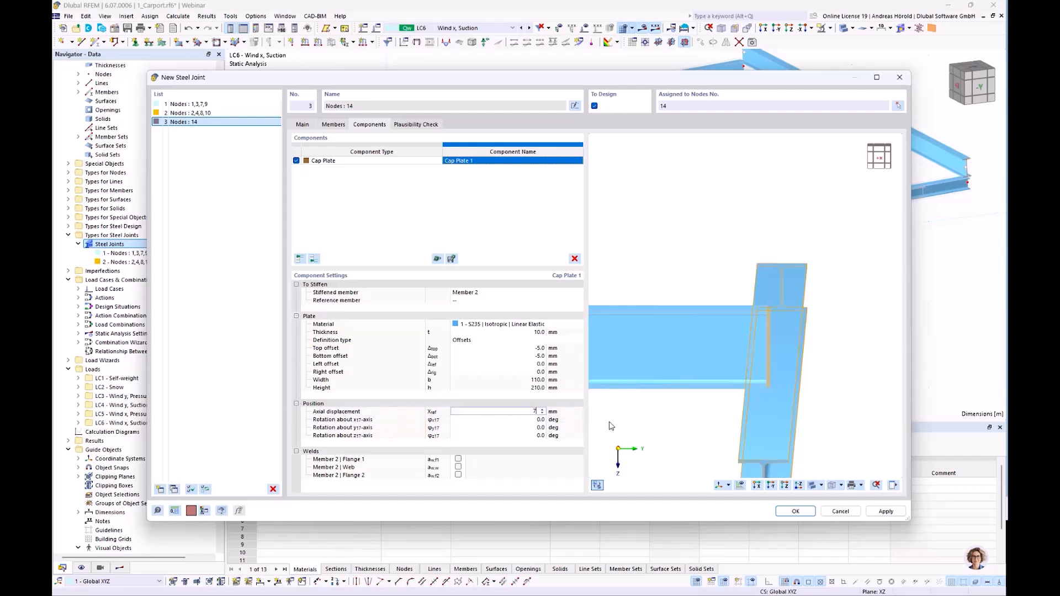
{"action": "type", "text": "70"}
{"action": "key", "text": "Tab"}
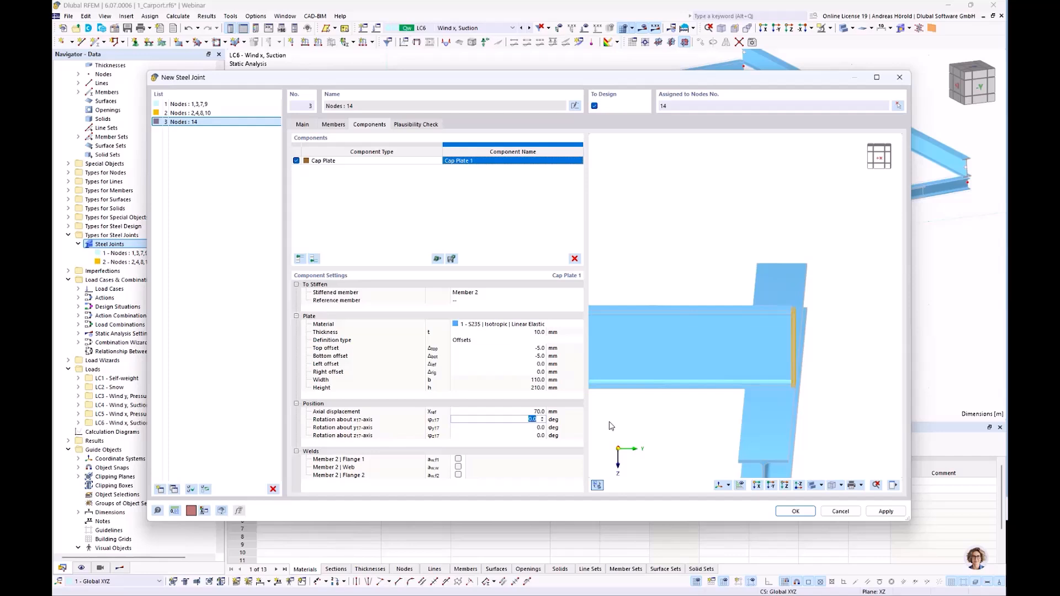
{"action": "scroll", "coordinate": [842, 344], "scroll_direction": "up", "scroll_amount": 5}
{"action": "scroll", "coordinate": [805, 354], "scroll_direction": "down", "scroll_amount": 4}
{"action": "left_click", "coordinate": [798, 364]}
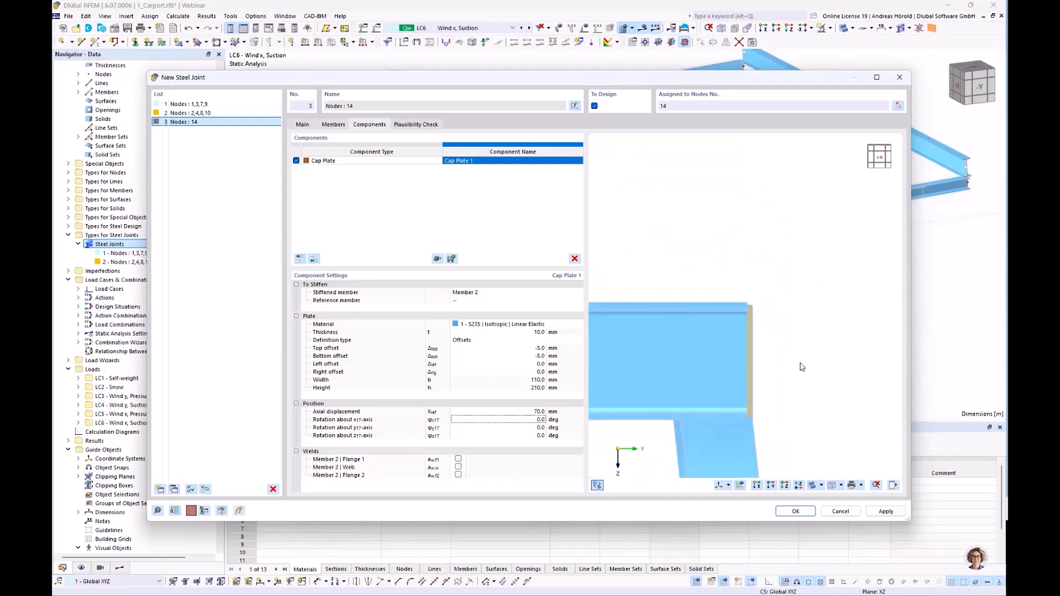
{"action": "middle_click_drag", "start_coordinate": [801, 367], "coordinate": [813, 319]}
{"action": "scroll", "coordinate": [817, 291], "scroll_direction": "down", "scroll_amount": 4}
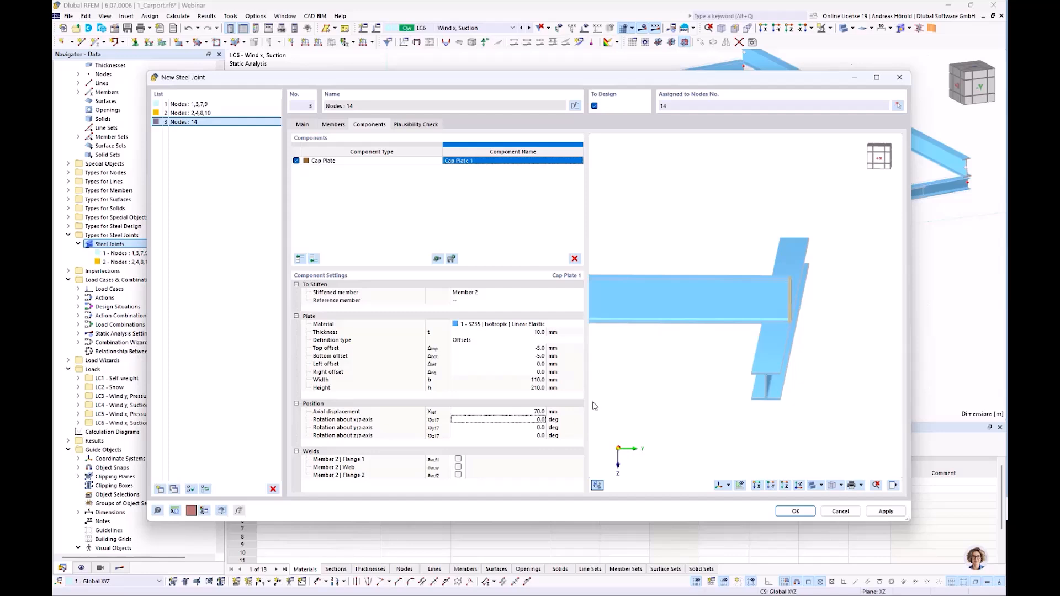
Activate the cap plate's welds to Flange 1, the web and Flange 2 of Member 2.
{"action": "left_click", "coordinate": [458, 459]}
{"action": "left_click", "coordinate": [458, 467]}
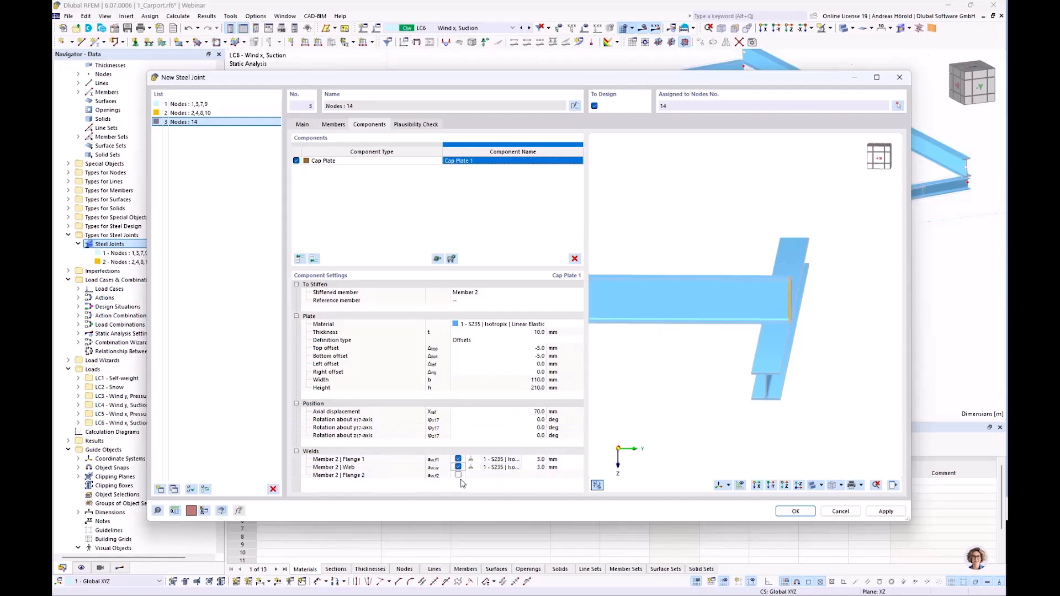
{"action": "left_click", "coordinate": [458, 475]}
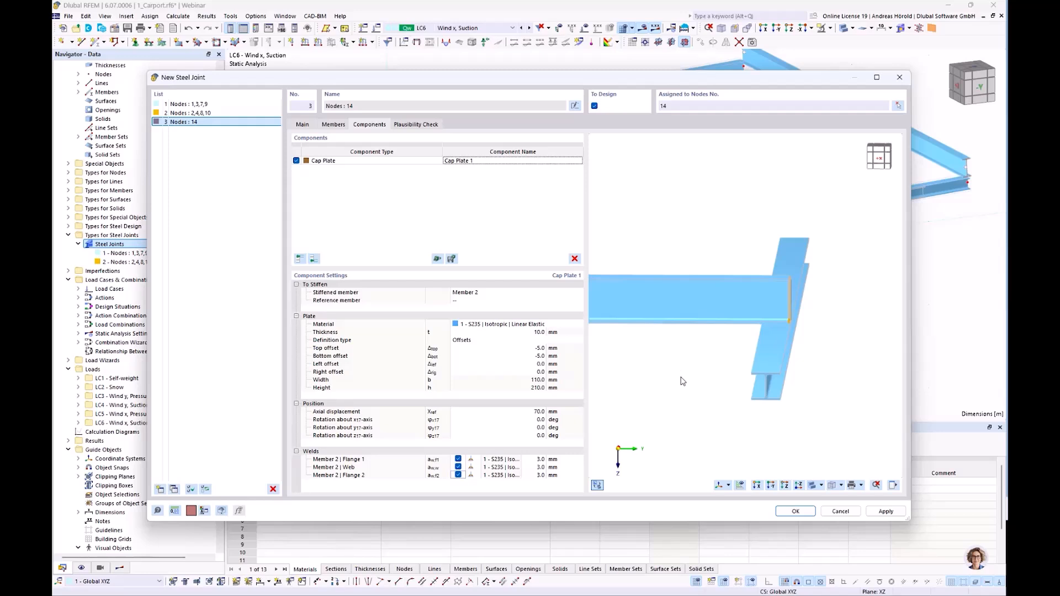
Add a Fasteners component after the cap plate in the node 14 joint.
{"action": "middle_click_drag", "start_coordinate": [683, 380], "coordinate": [691, 378], "text": "ctrl"}
{"action": "scroll", "coordinate": [697, 335], "scroll_direction": "up", "scroll_amount": 3}
{"action": "middle_click_drag", "start_coordinate": [752, 350], "coordinate": [669, 372]}
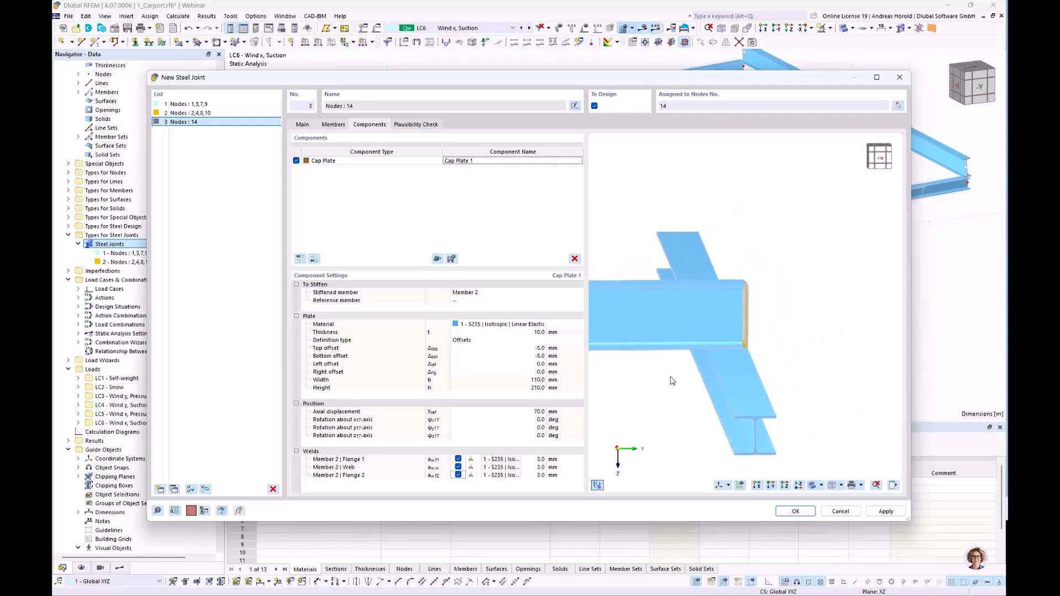
{"action": "left_click", "coordinate": [315, 259]}
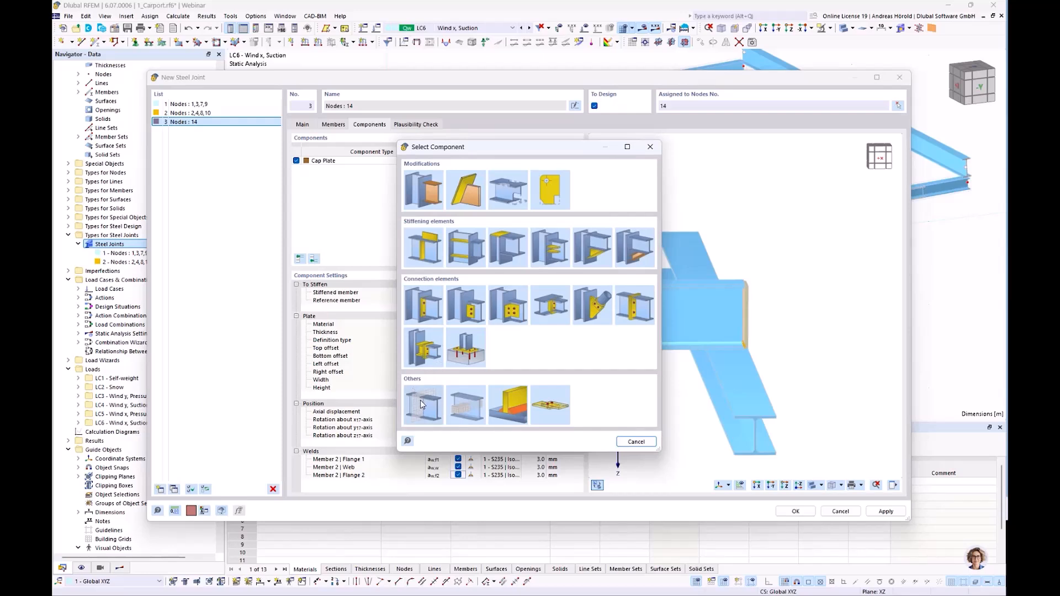
{"action": "left_click", "coordinate": [545, 407]}
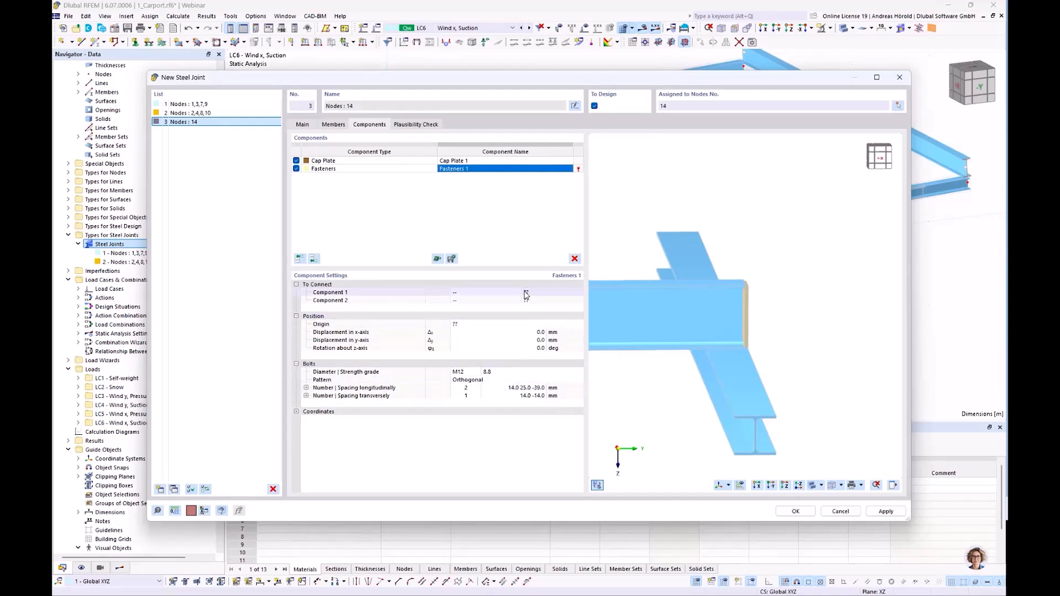
Set the fasteners' first connected component to Member plate and open the choice of member flanges and webs for it.
{"action": "left_click", "coordinate": [502, 296]}
{"action": "left_click", "coordinate": [496, 295]}
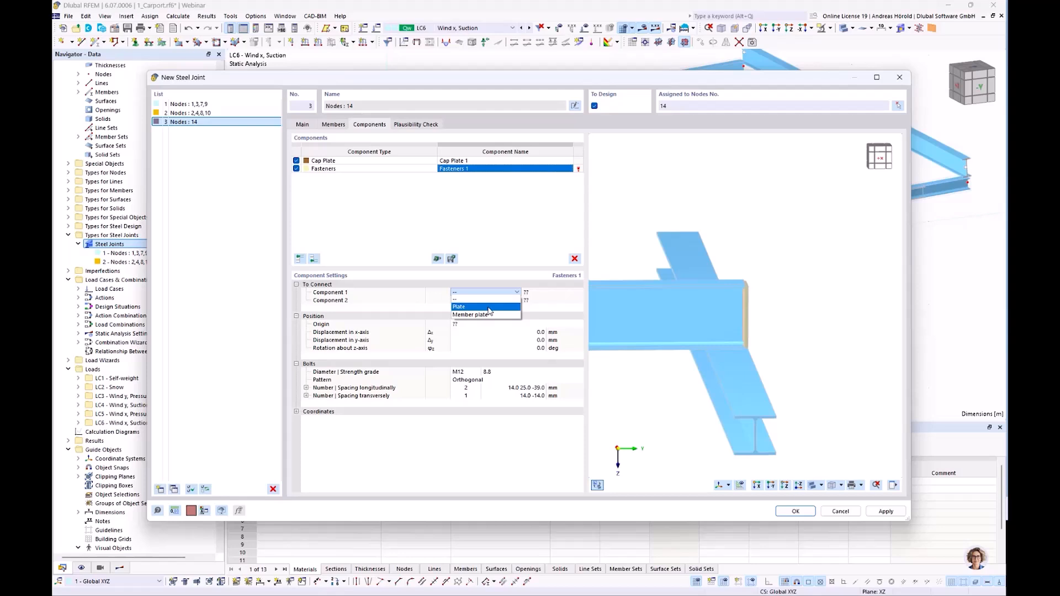
{"action": "middle_click_drag", "start_coordinate": [812, 353], "coordinate": [772, 349], "text": "ctrl"}
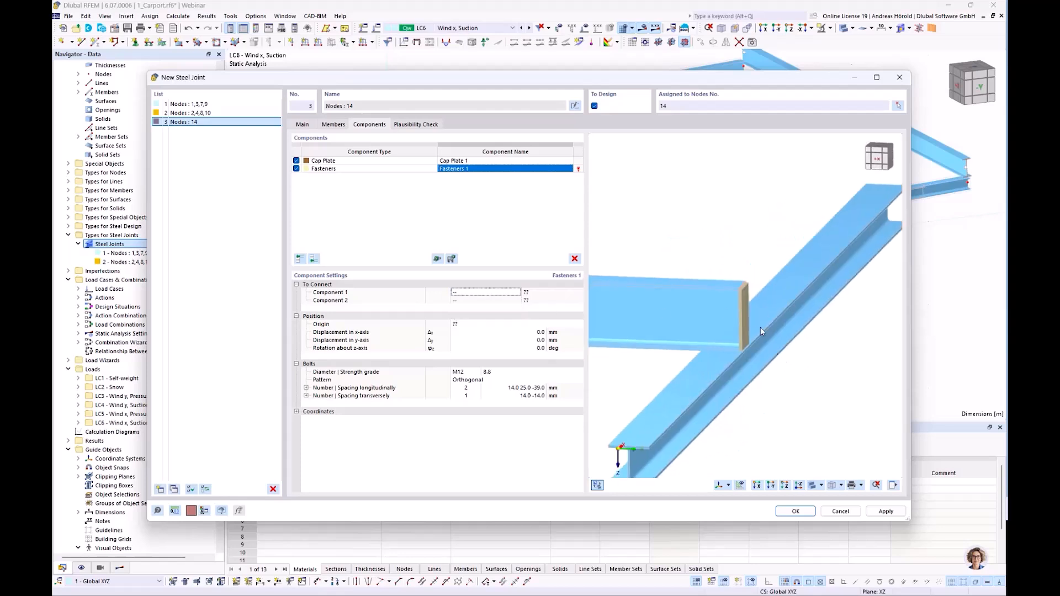
{"action": "left_click", "coordinate": [488, 294]}
{"action": "left_click", "coordinate": [495, 292]}
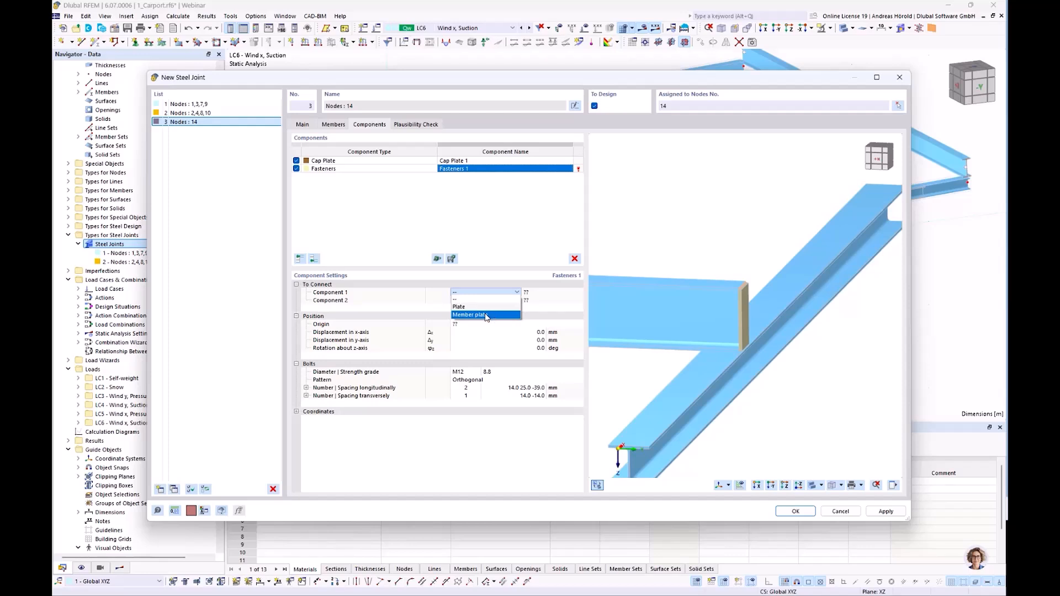
{"action": "left_click", "coordinate": [485, 315]}
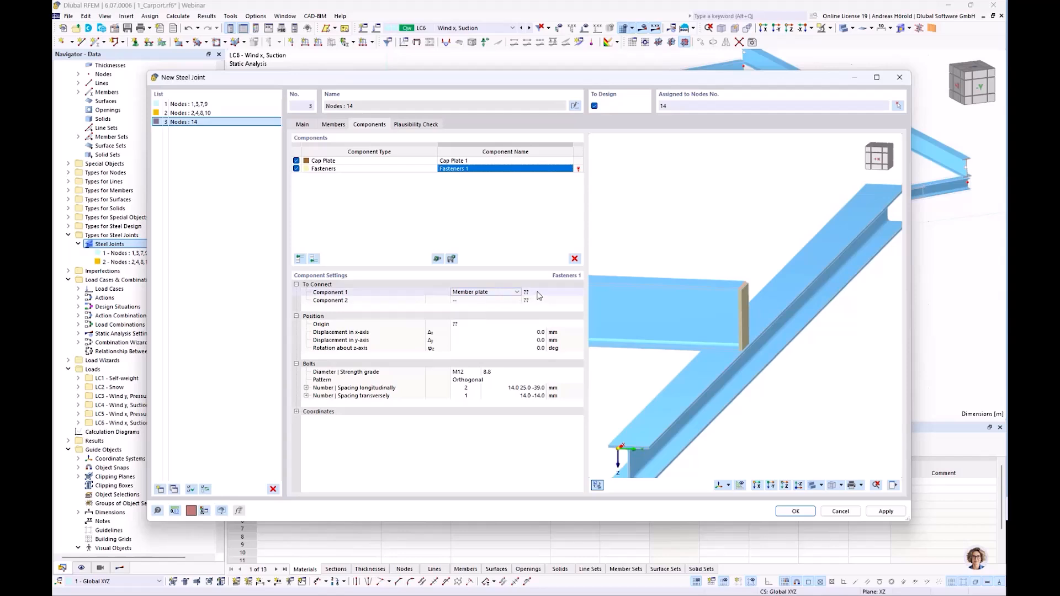
{"action": "scroll", "coordinate": [712, 302], "scroll_direction": "up", "scroll_amount": 4}
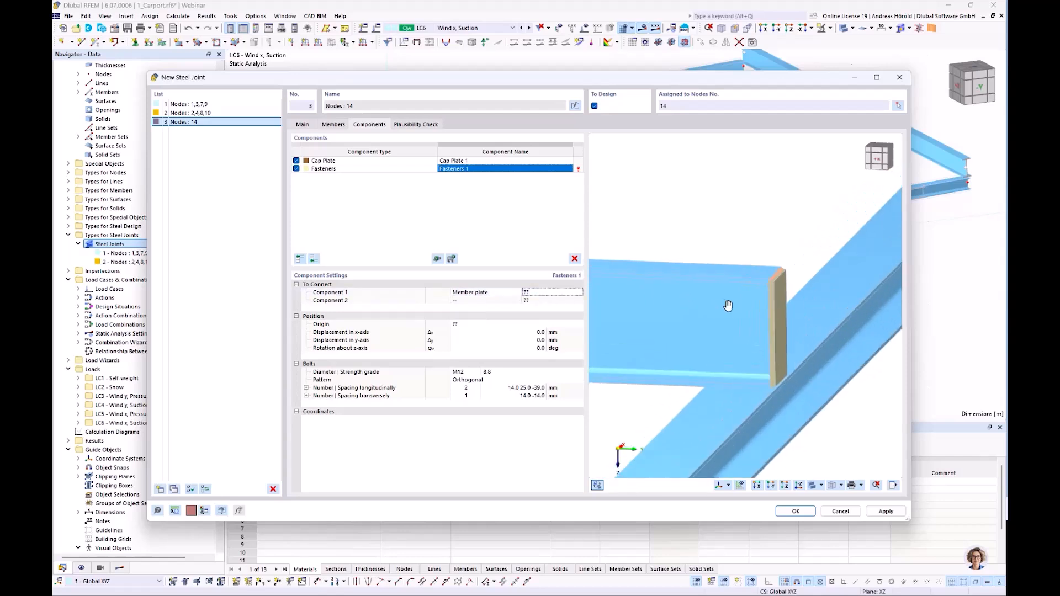
{"action": "middle_click_drag", "start_coordinate": [732, 306], "coordinate": [712, 283]}
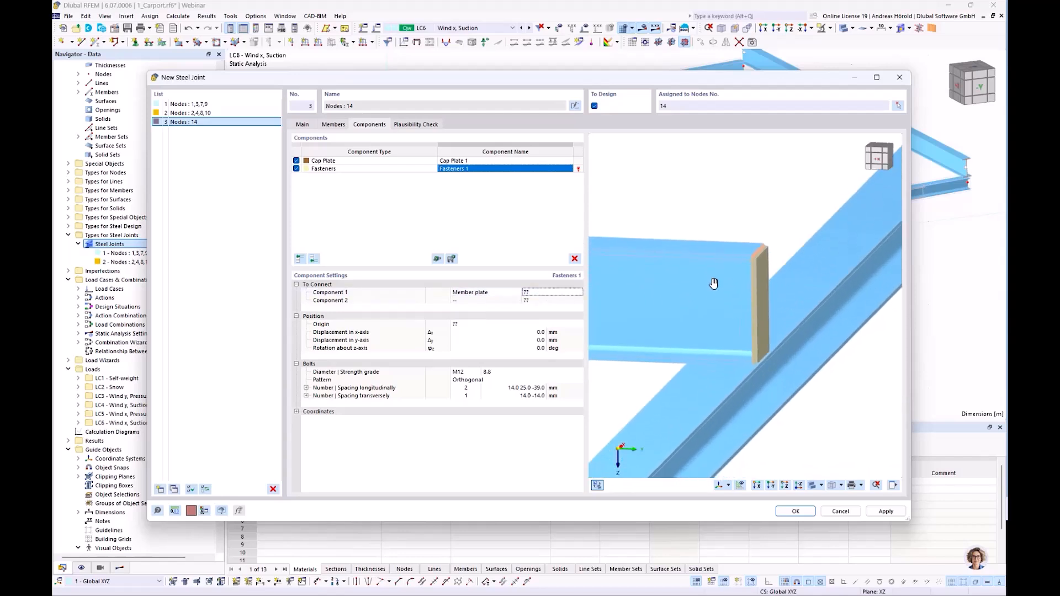
{"action": "left_click", "coordinate": [541, 295]}
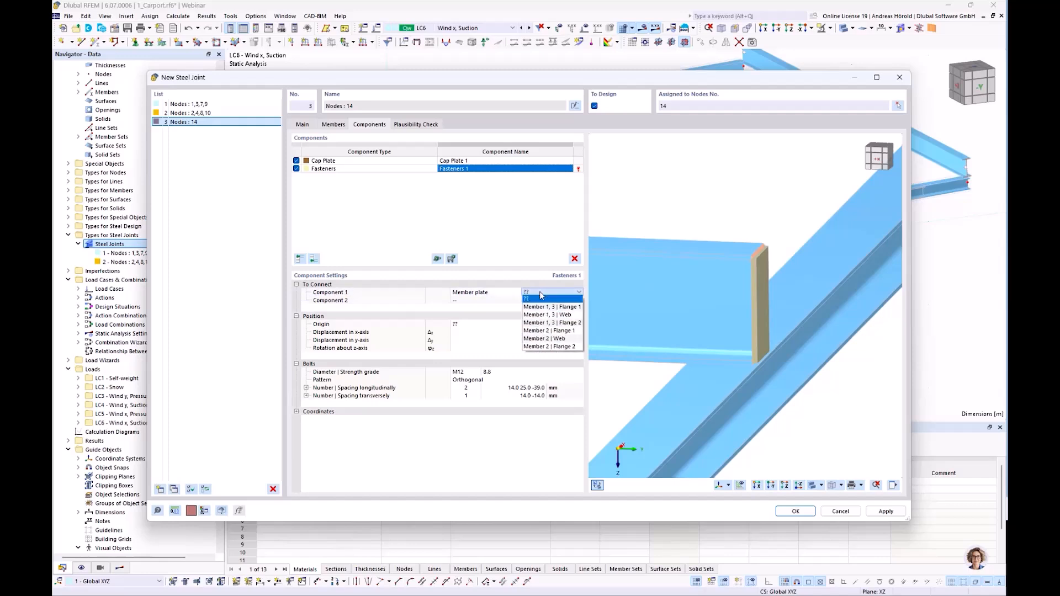
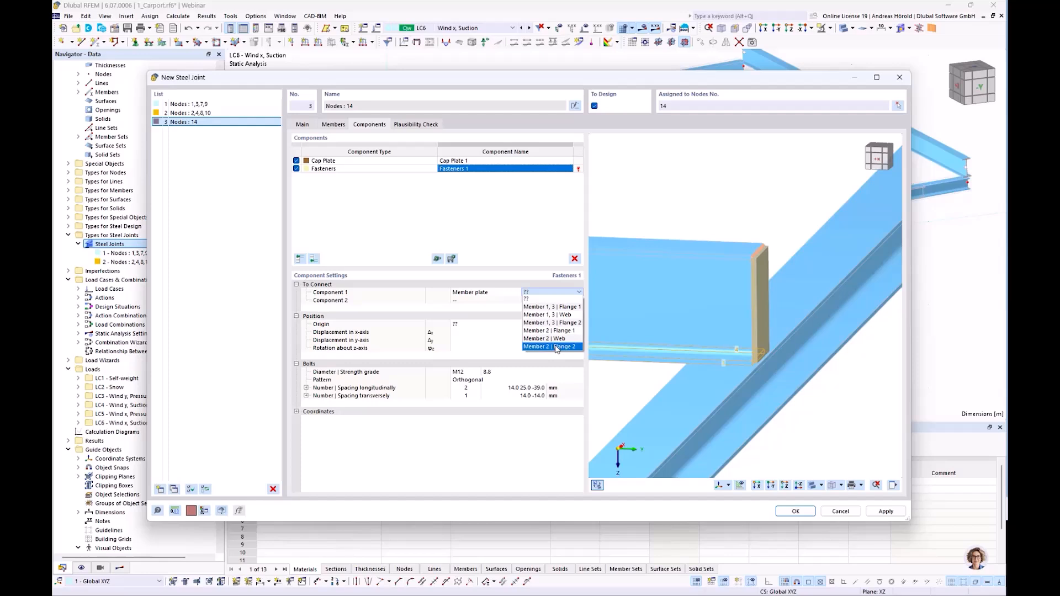
Connect the fasteners between Member 2 | Flange 2 and the member plate Member 1, 3 | Flange 1.
{"action": "left_click", "coordinate": [557, 347]}
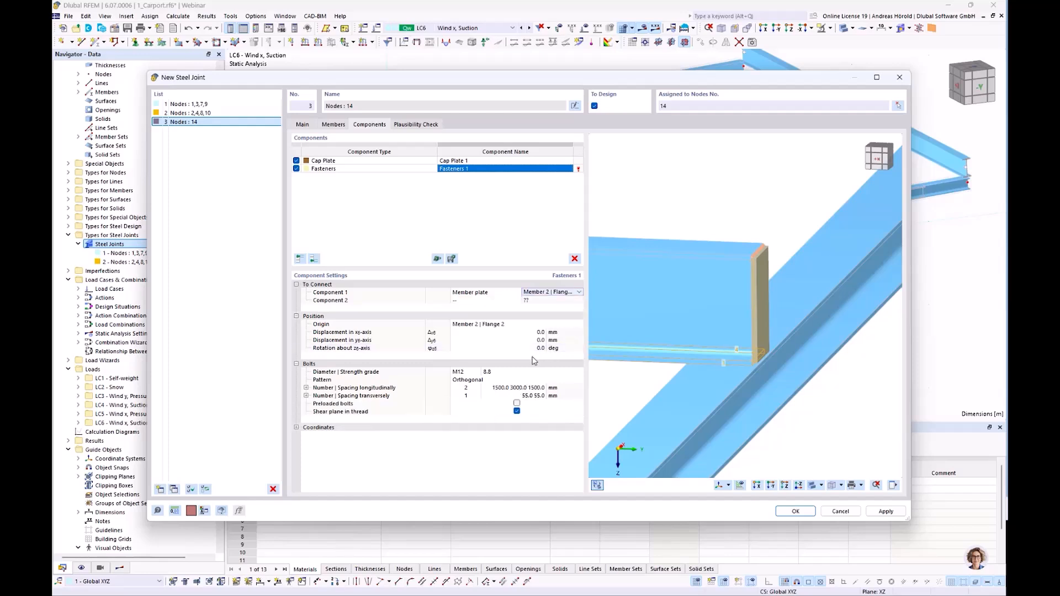
{"action": "left_click", "coordinate": [487, 302]}
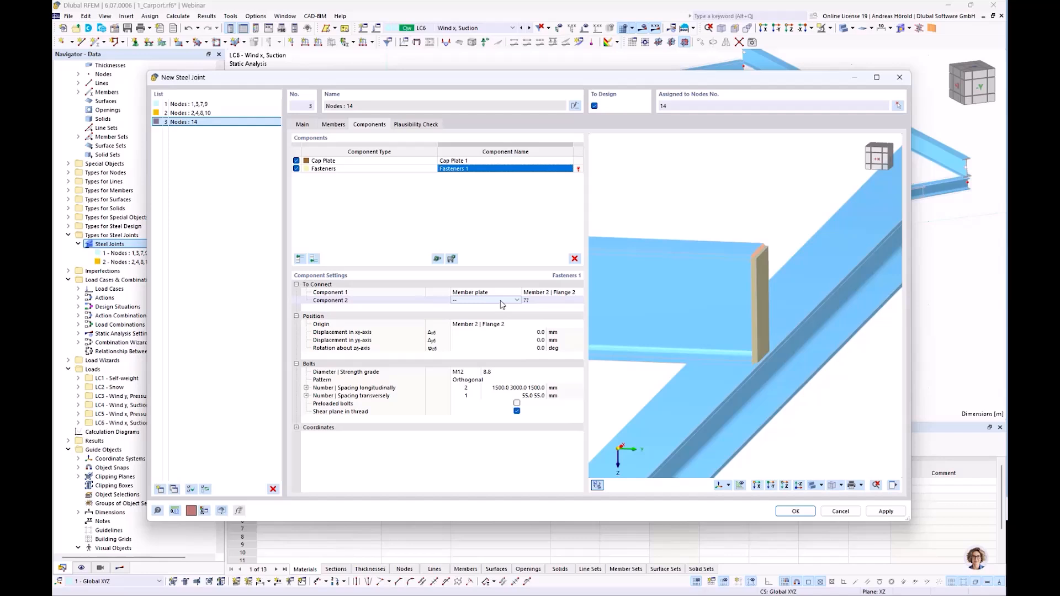
{"action": "left_click", "coordinate": [501, 302]}
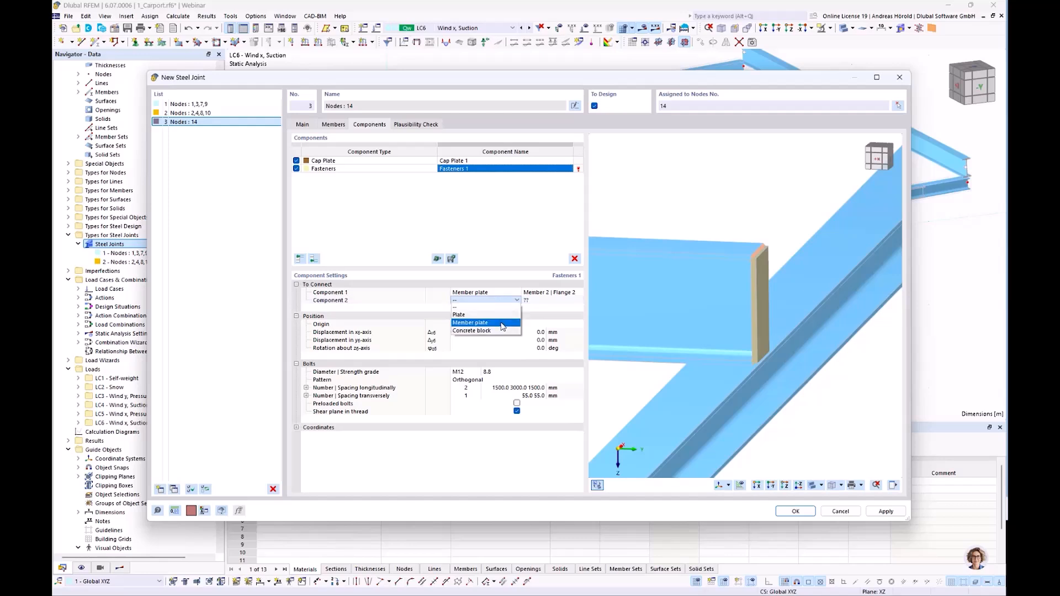
{"action": "left_click", "coordinate": [486, 322]}
{"action": "left_click", "coordinate": [539, 301]}
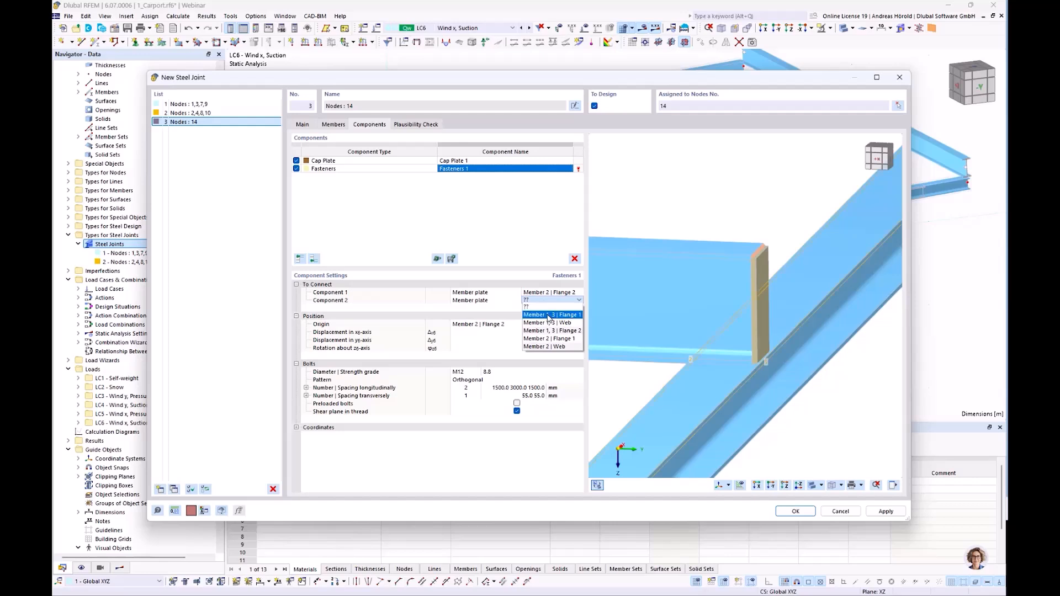
{"action": "left_click", "coordinate": [548, 315]}
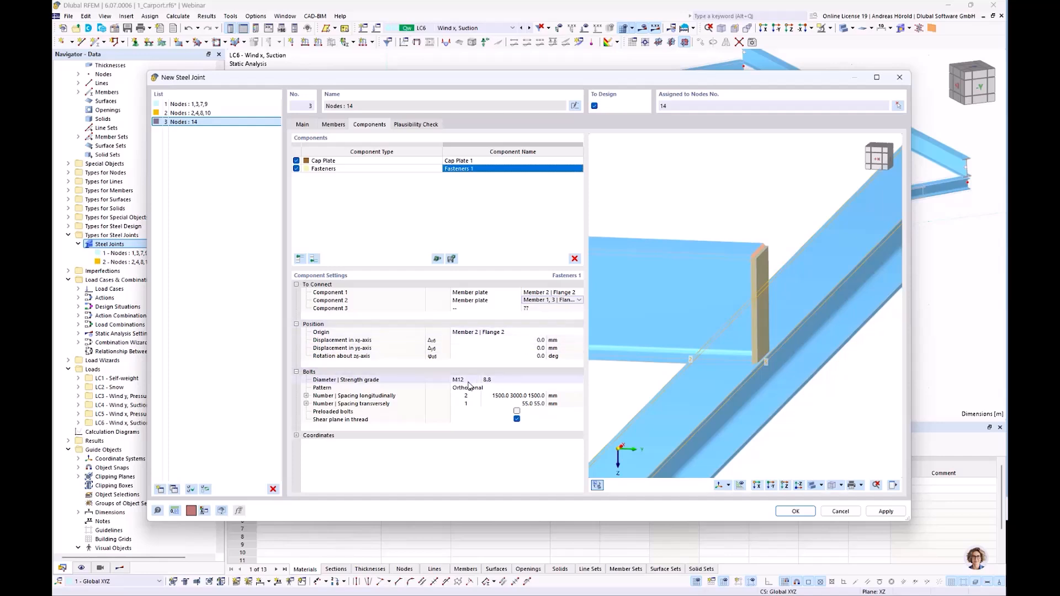
Set the strength grade of the M12 bolts to 4.6.
{"action": "left_click", "coordinate": [486, 380]}
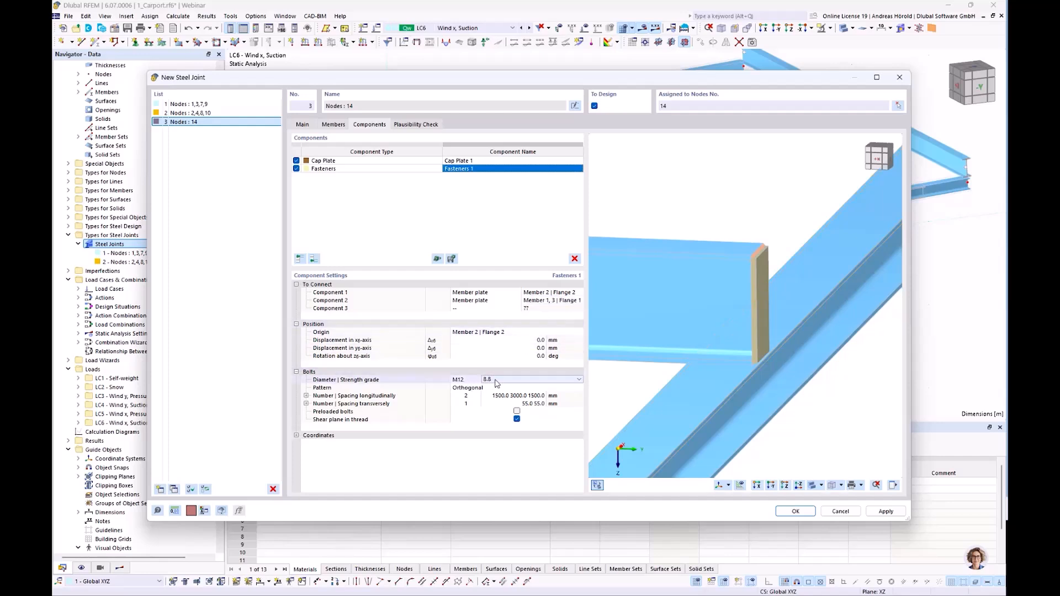
{"action": "left_click", "coordinate": [495, 382]}
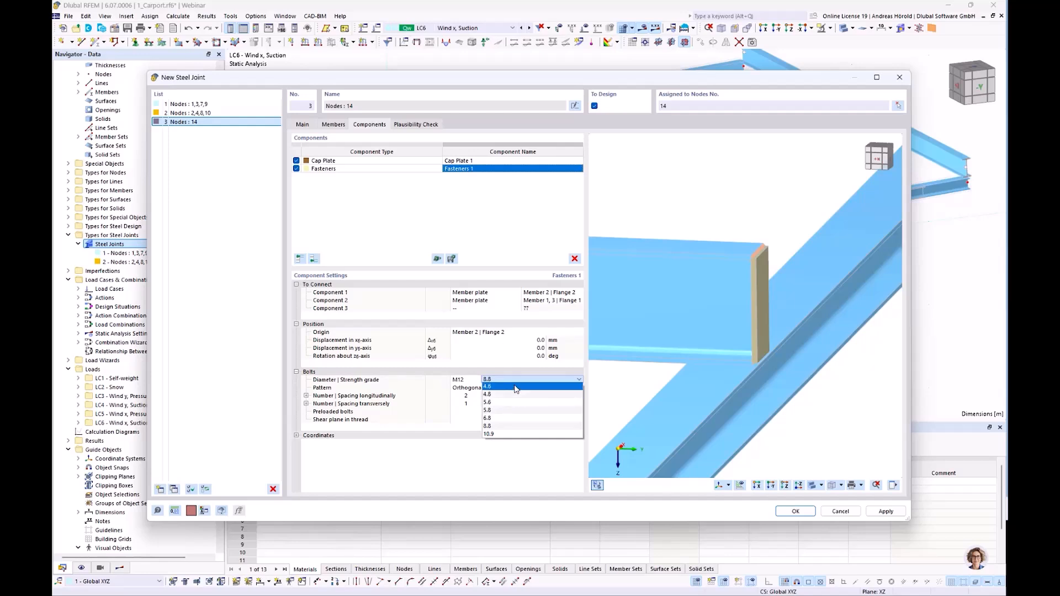
{"action": "left_click", "coordinate": [515, 387]}
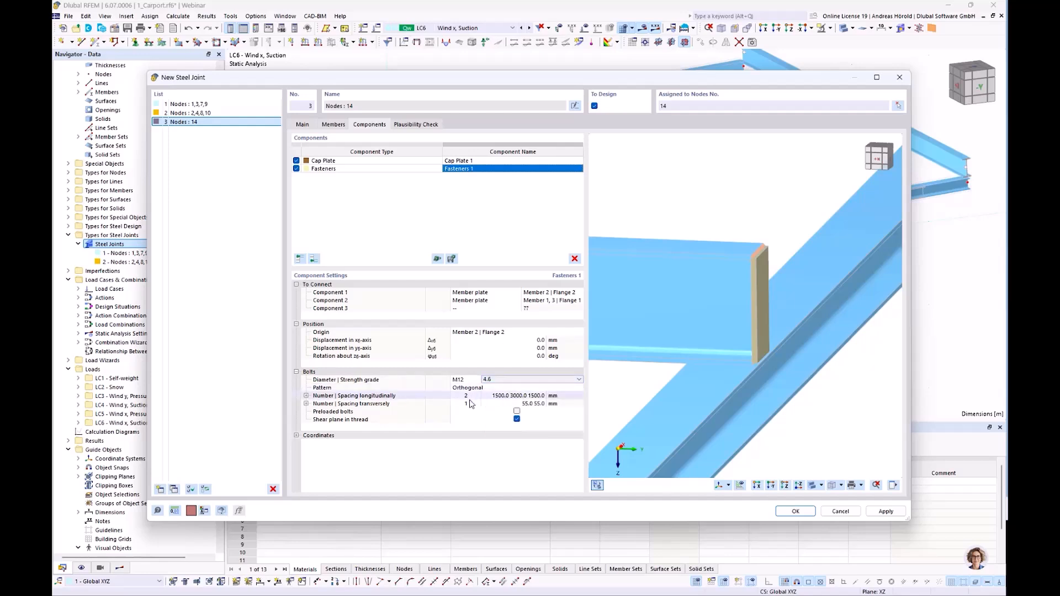
Arrange the bolts as one longitudinally and two transversely, with a longitudinal edge distance of 35 mm.
{"action": "left_click", "coordinate": [477, 405]}
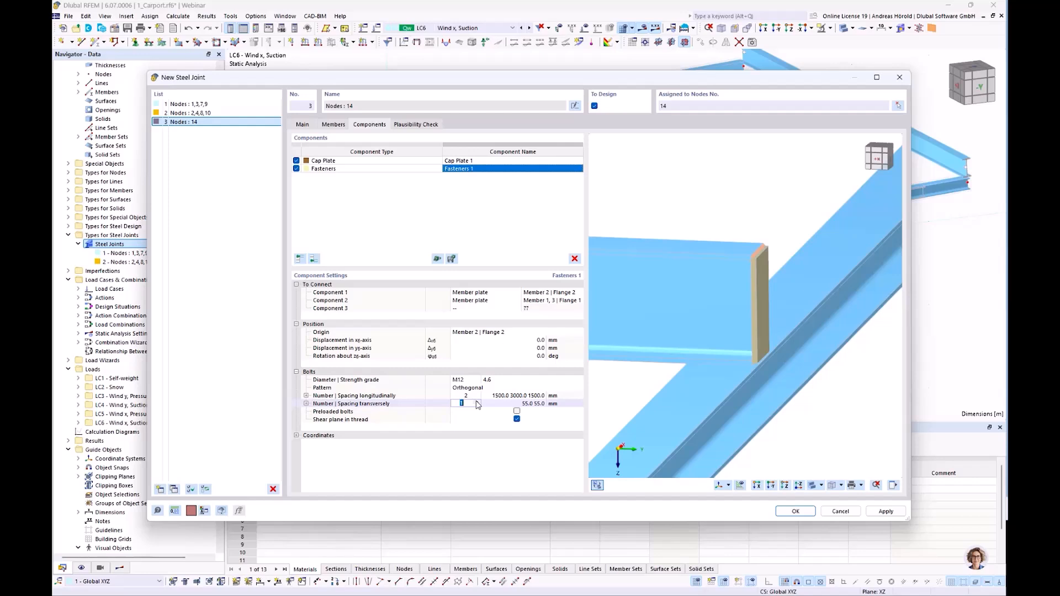
{"action": "left_click", "coordinate": [475, 396]}
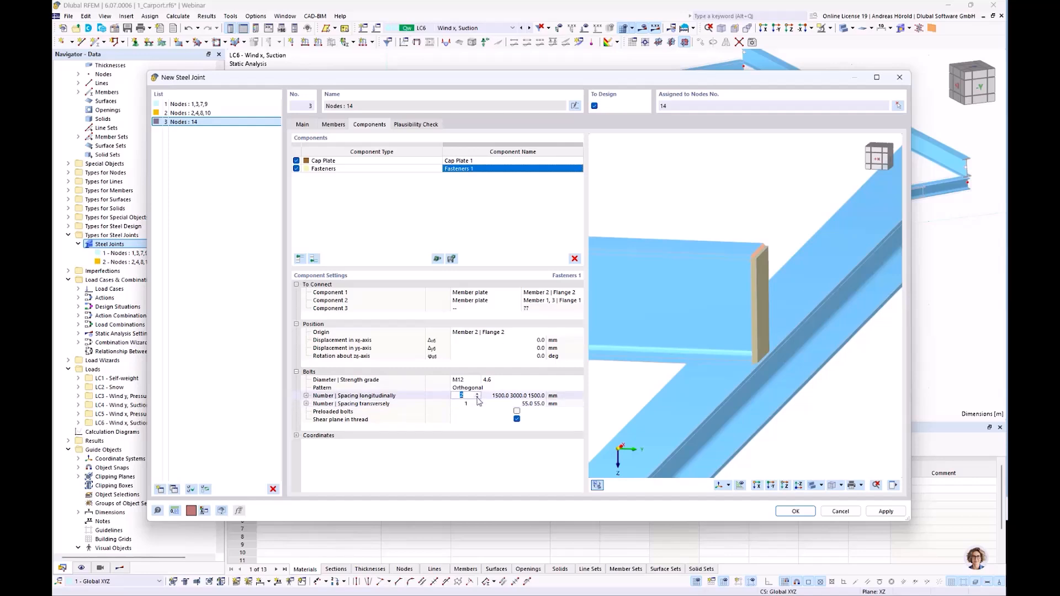
{"action": "left_click", "coordinate": [477, 398]}
{"action": "left_click", "coordinate": [478, 404]}
{"action": "left_click", "coordinate": [477, 401]}
{"action": "left_click", "coordinate": [521, 396]}
{"action": "type", "text": "35"}
{"action": "key", "text": "Tab"}
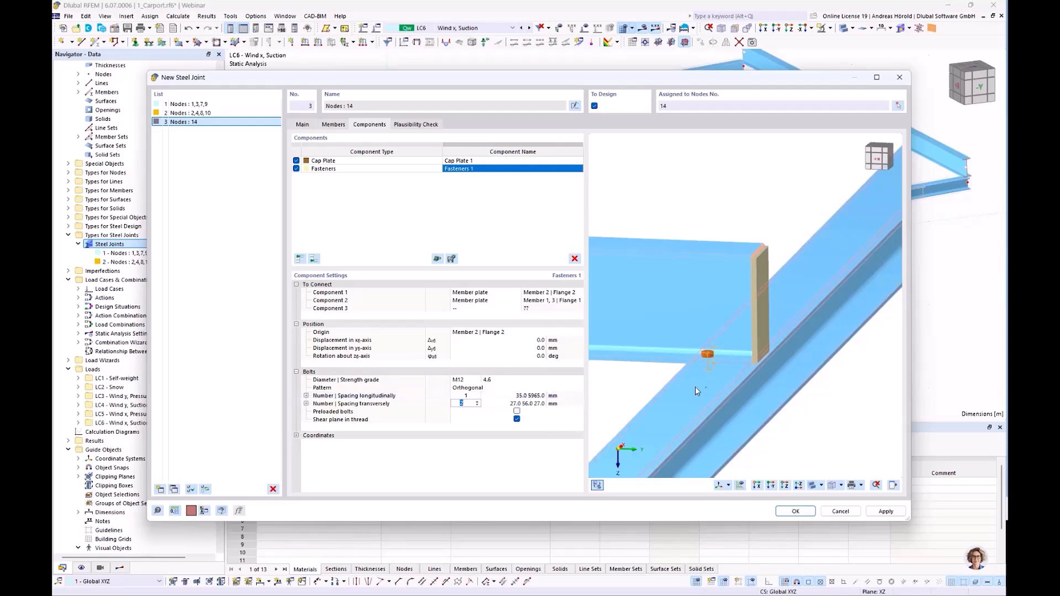
Set the bolts' transverse edge distance to 25 mm and deactivate the shear plane in thread.
{"action": "middle_click_drag", "start_coordinate": [603, 392], "coordinate": [763, 411], "text": "ctrl"}
{"action": "scroll", "coordinate": [693, 367], "scroll_direction": "up", "scroll_amount": 5}
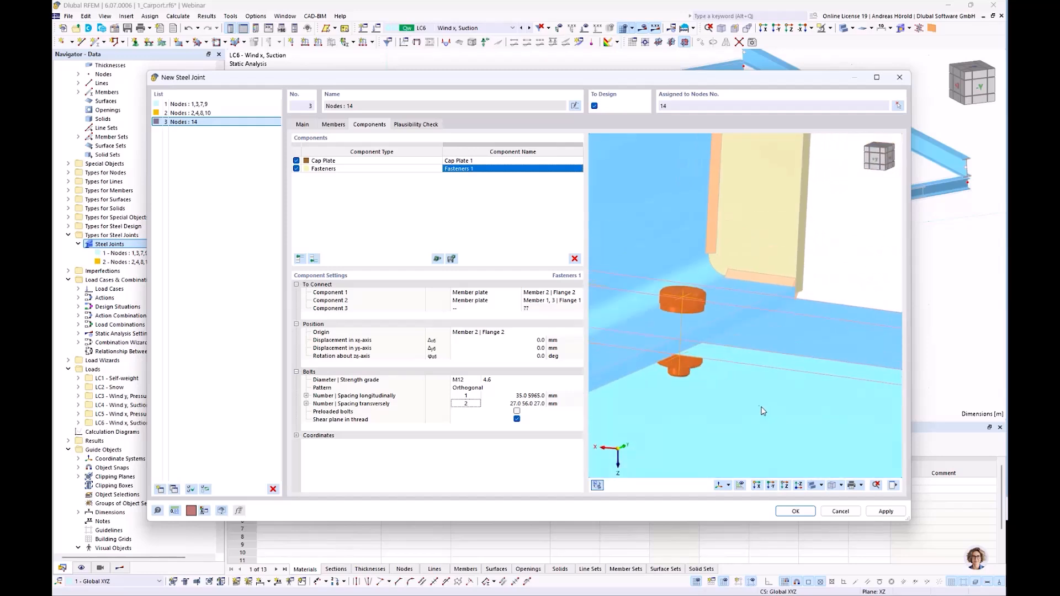
{"action": "left_click", "coordinate": [525, 407]}
{"action": "type", "text": "2"}
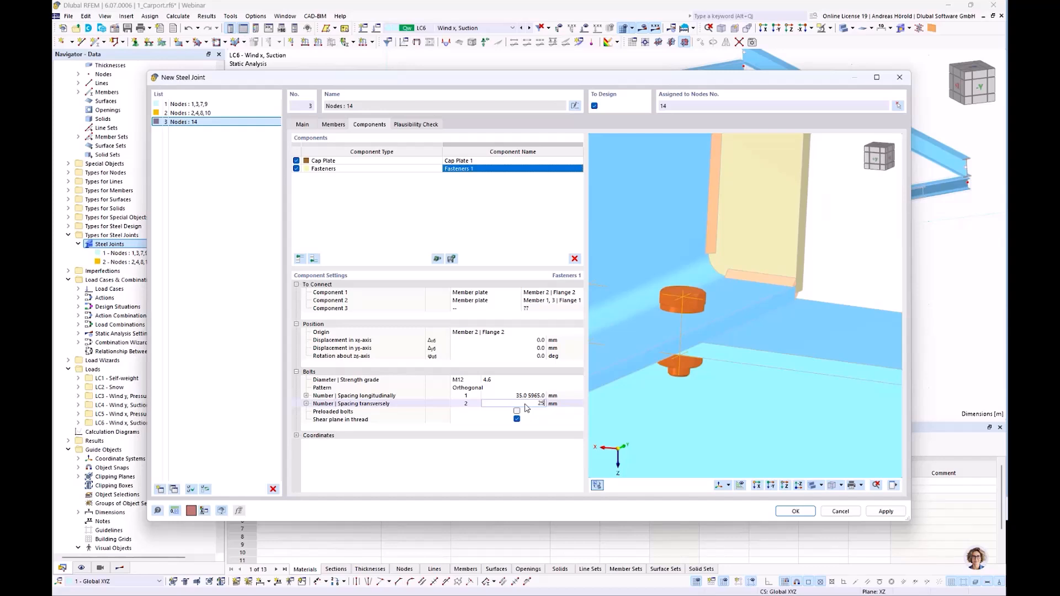
{"action": "type", "text": "5"}
{"action": "key", "text": "Return"}
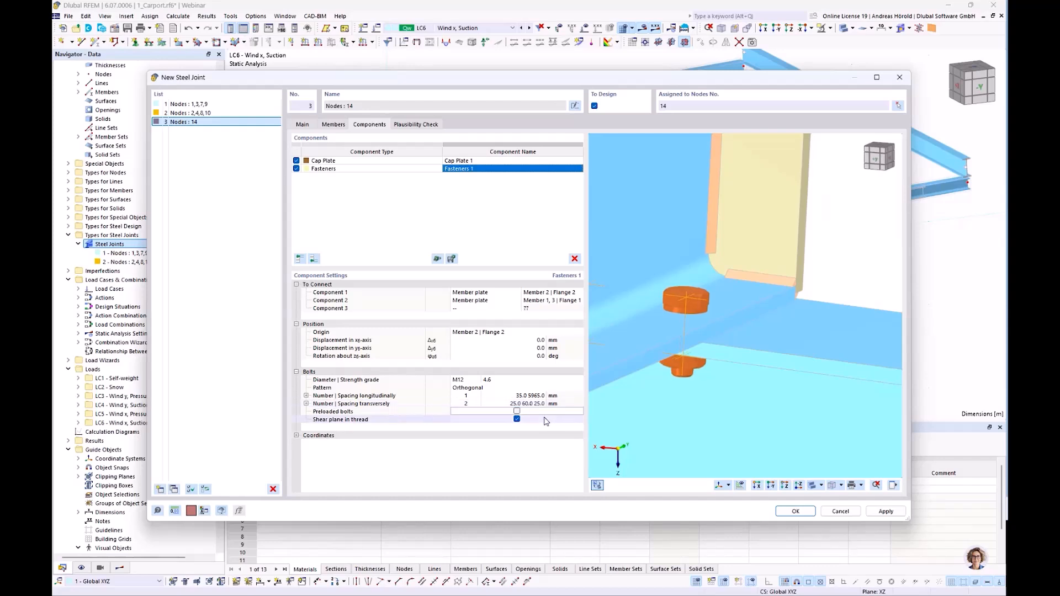
{"action": "left_click", "coordinate": [517, 419]}
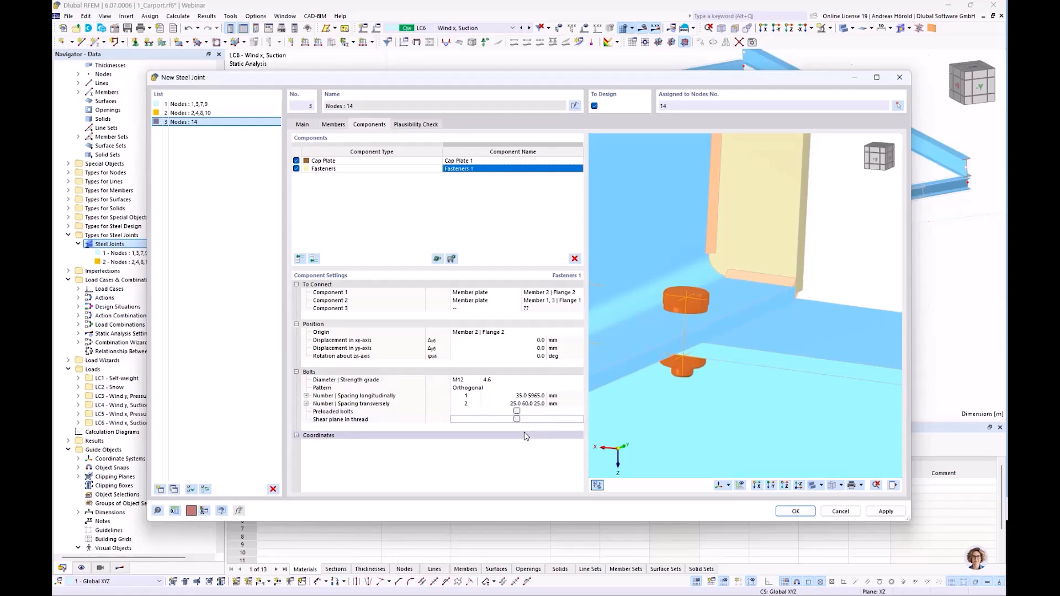
Inspect the bolts at the beam end and review the plausibility check of the node 14 joint.
{"action": "scroll", "coordinate": [777, 353], "scroll_direction": "down", "scroll_amount": 6}
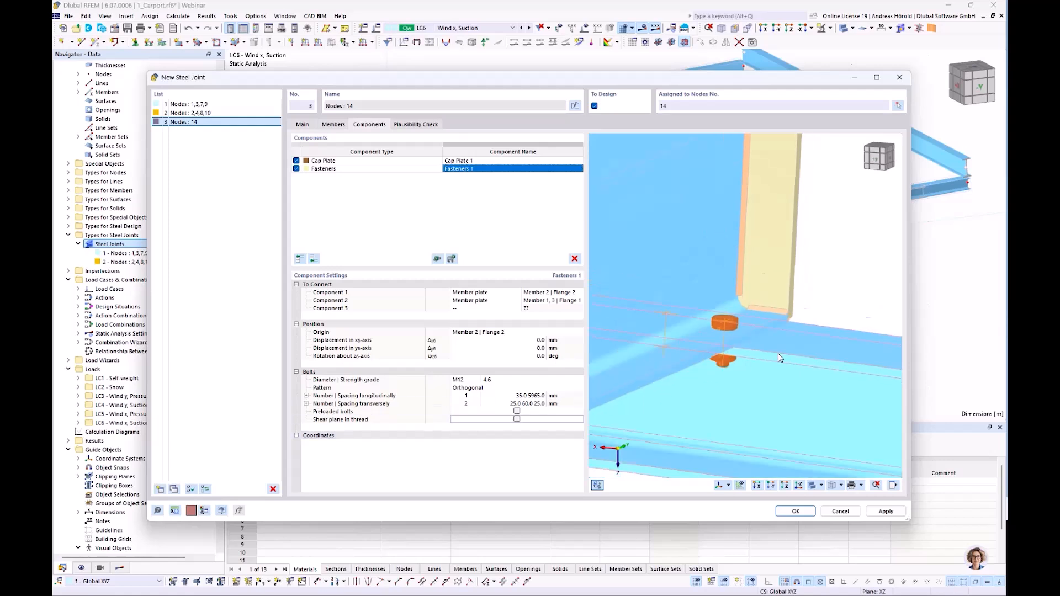
{"action": "middle_click_drag", "start_coordinate": [790, 366], "coordinate": [630, 397], "text": "ctrl"}
{"action": "scroll", "coordinate": [603, 384], "scroll_direction": "down", "scroll_amount": 3}
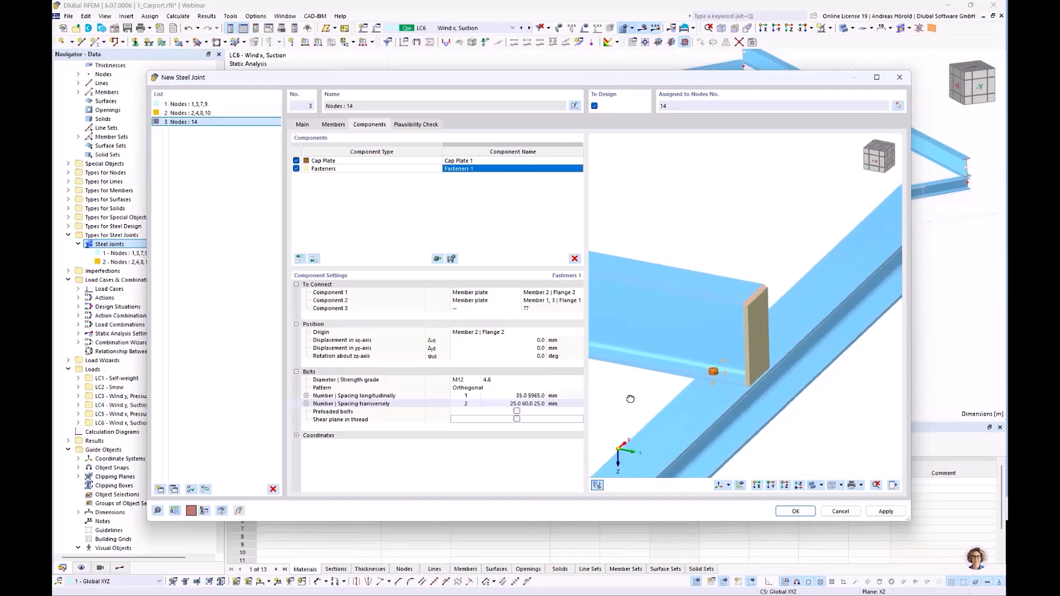
{"action": "left_click", "coordinate": [417, 127]}
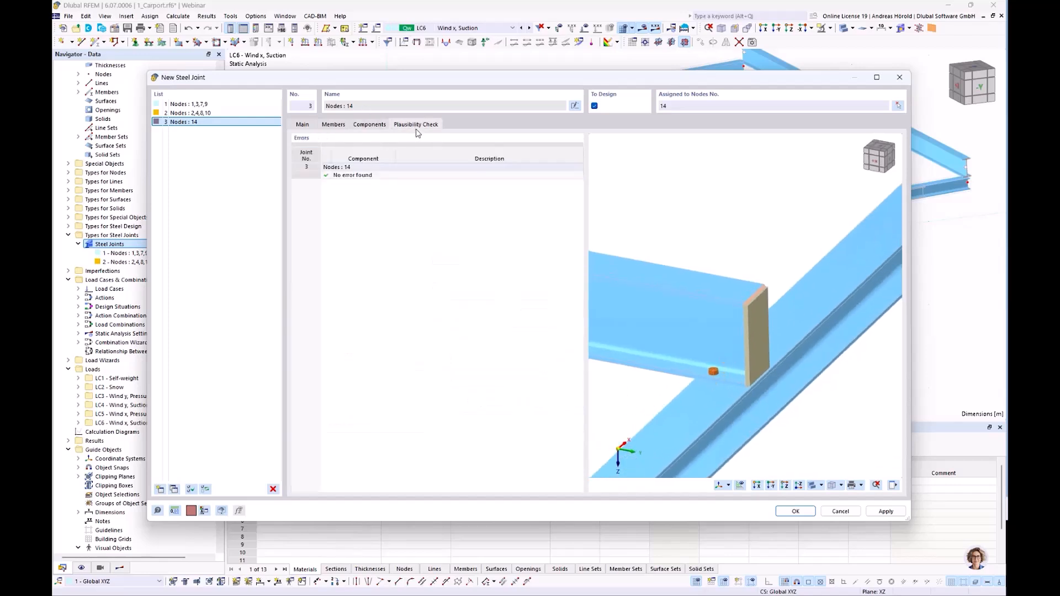
Extend the joint's node assignment from node 14 to nodes 13-16 and save the steel joint.
{"action": "left_click", "coordinate": [898, 106]}
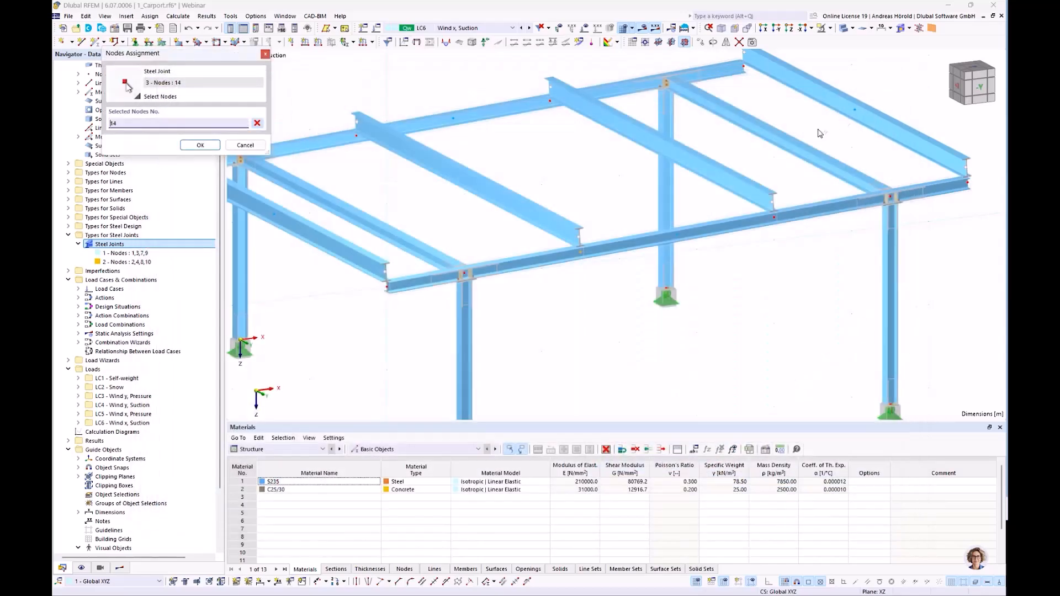
{"action": "left_click", "coordinate": [774, 216]}
{"action": "left_click", "coordinate": [550, 101]}
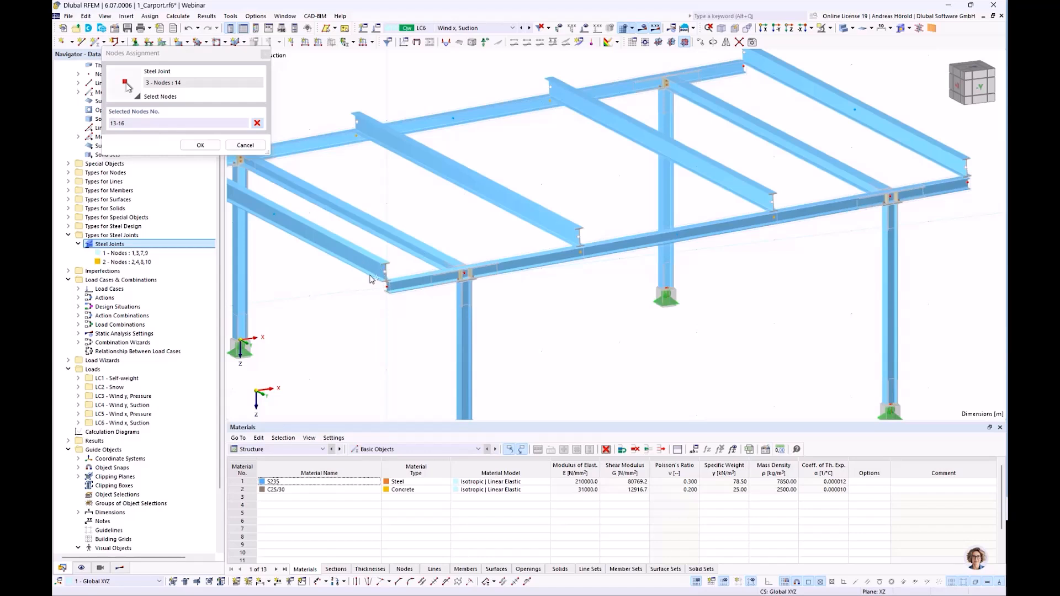
{"action": "scroll", "coordinate": [389, 288], "scroll_direction": "up", "scroll_amount": 2}
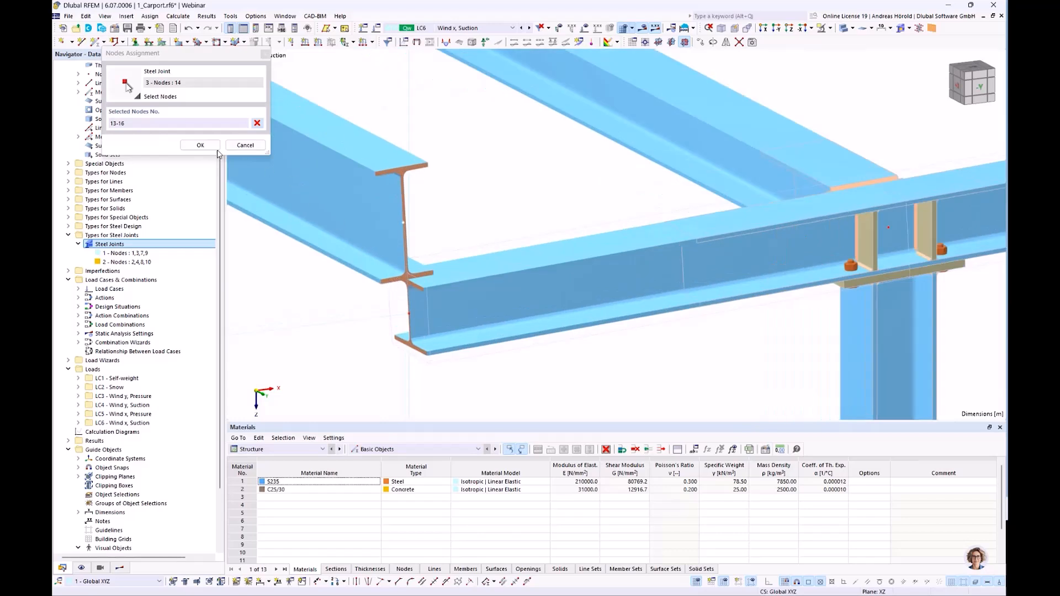
{"action": "left_click", "coordinate": [200, 145]}
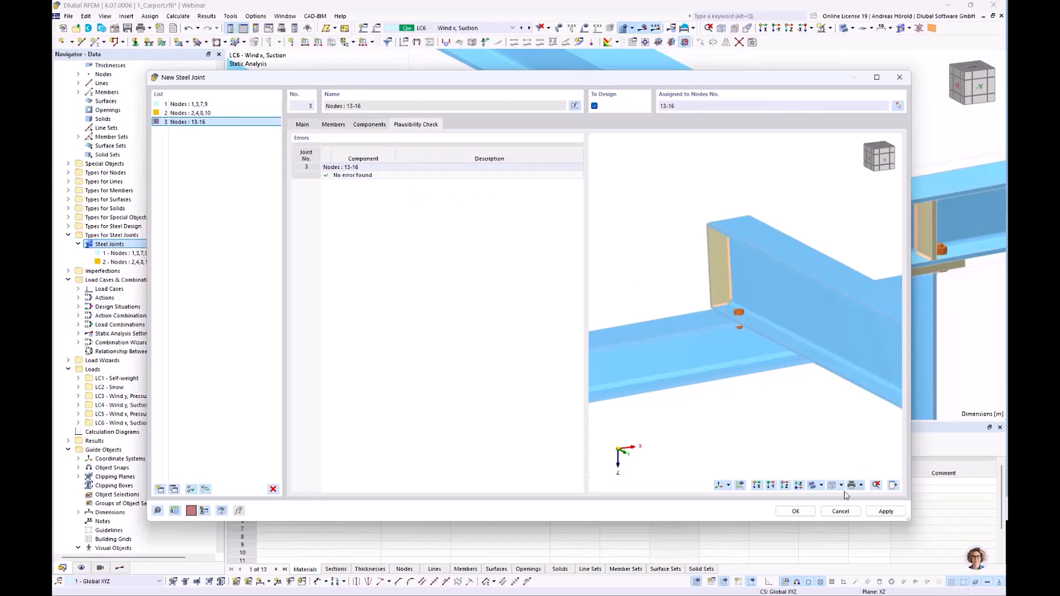
{"action": "left_click", "coordinate": [789, 512]}
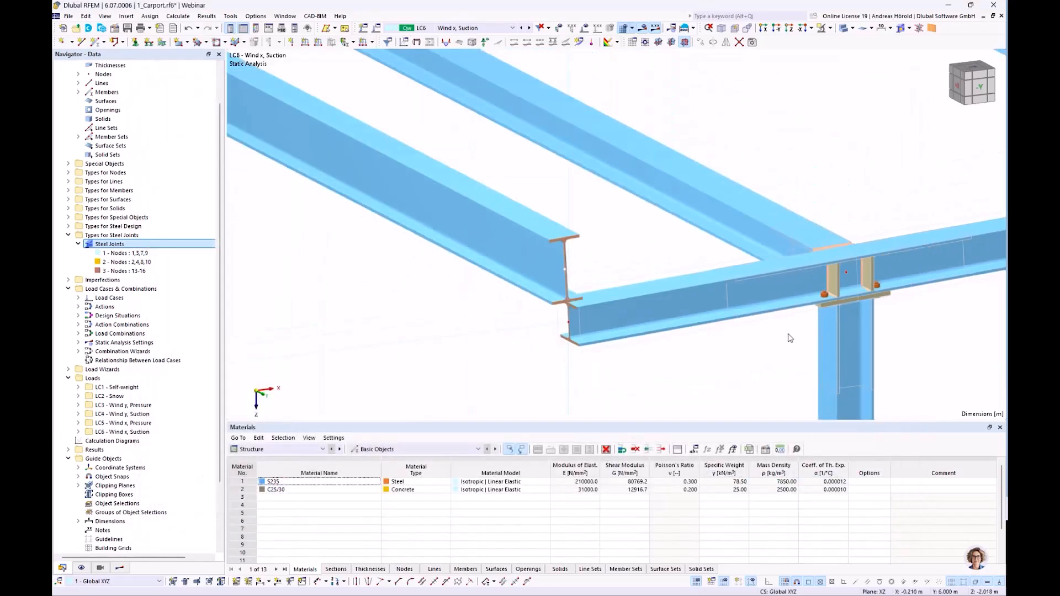
Examine the new cap plate joints on the inner roof beams and the beam ends at the carport's corners.
{"action": "scroll", "coordinate": [788, 334], "scroll_direction": "down", "scroll_amount": 3}
{"action": "middle_click_drag", "start_coordinate": [922, 293], "coordinate": [756, 293]}
{"action": "scroll", "coordinate": [757, 293], "scroll_direction": "down", "scroll_amount": 2}
{"action": "scroll", "coordinate": [895, 274], "scroll_direction": "up", "scroll_amount": 5}
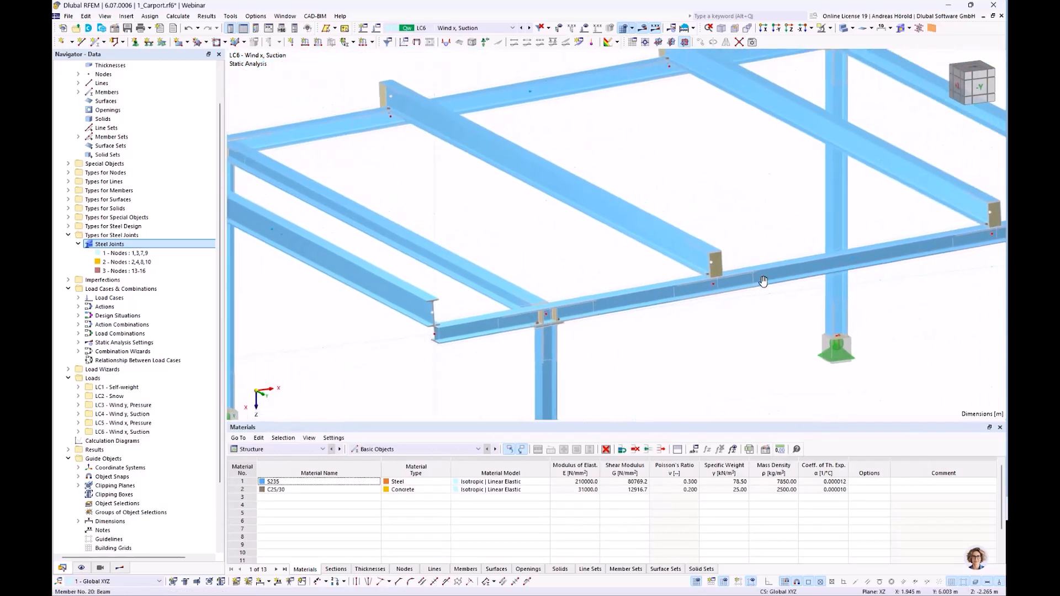
{"action": "scroll", "coordinate": [951, 269], "scroll_direction": "up", "scroll_amount": 2}
{"action": "middle_click_drag", "start_coordinate": [945, 268], "coordinate": [756, 319]}
{"action": "scroll", "coordinate": [755, 319], "scroll_direction": "down", "scroll_amount": 4}
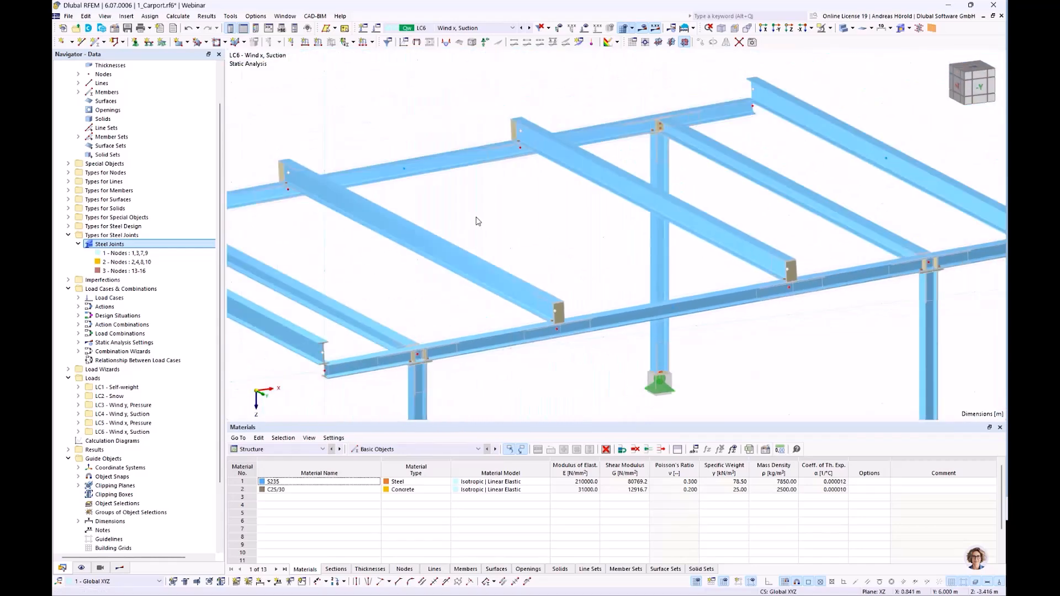
{"action": "scroll", "coordinate": [605, 271], "scroll_direction": "up", "scroll_amount": 3}
{"action": "scroll", "coordinate": [607, 228], "scroll_direction": "up", "scroll_amount": 1}
{"action": "scroll", "coordinate": [608, 227], "scroll_direction": "down", "scroll_amount": 5}
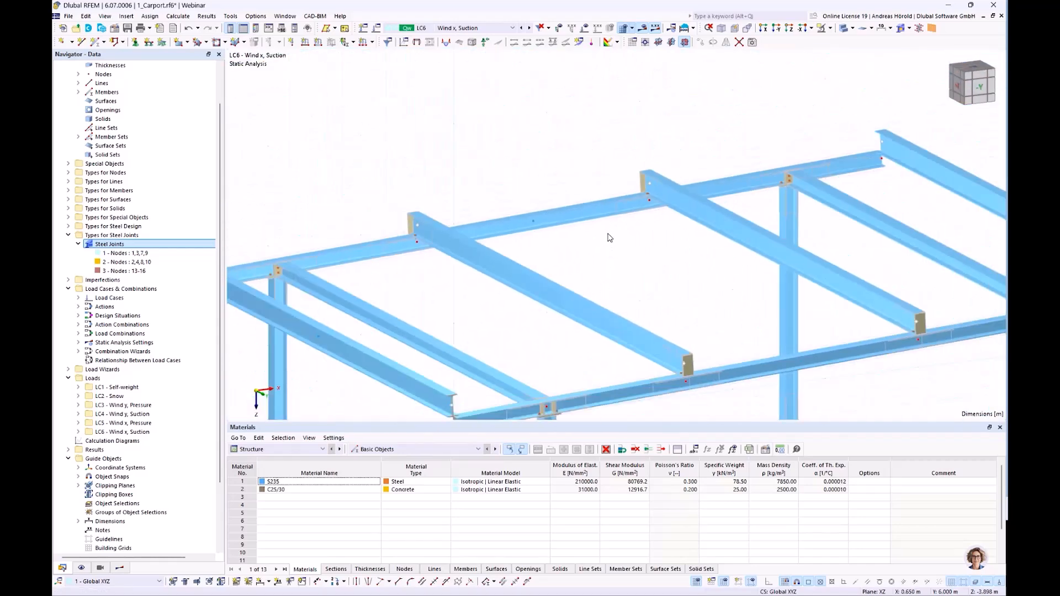
{"action": "middle_click_drag", "start_coordinate": [624, 251], "coordinate": [612, 210]}
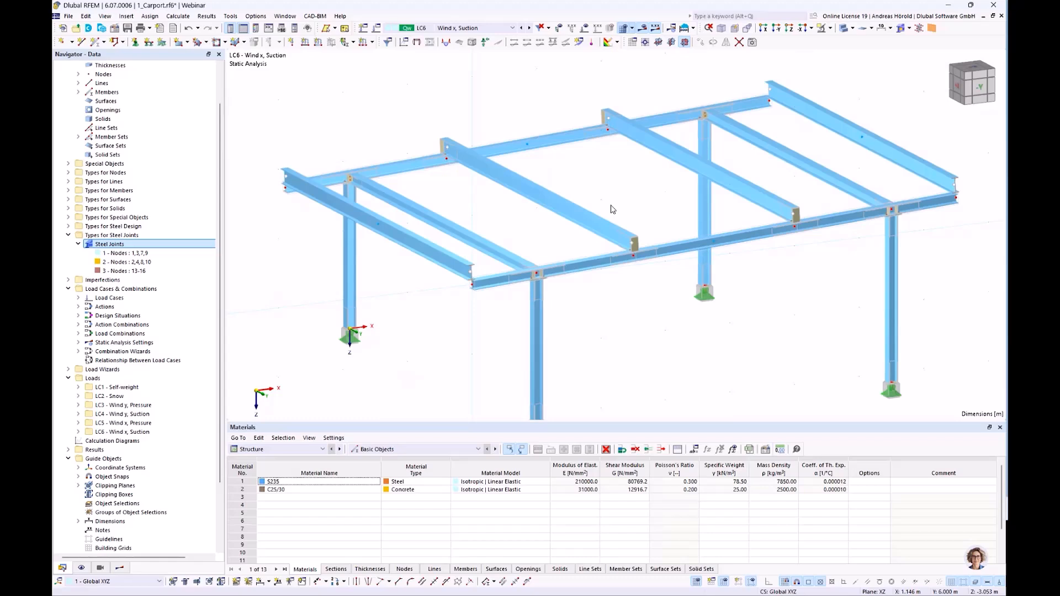
Open the steel joint of nodes 13-16 for editing, copy it, and show the copy's members.
{"action": "double_click", "coordinate": [641, 258]}
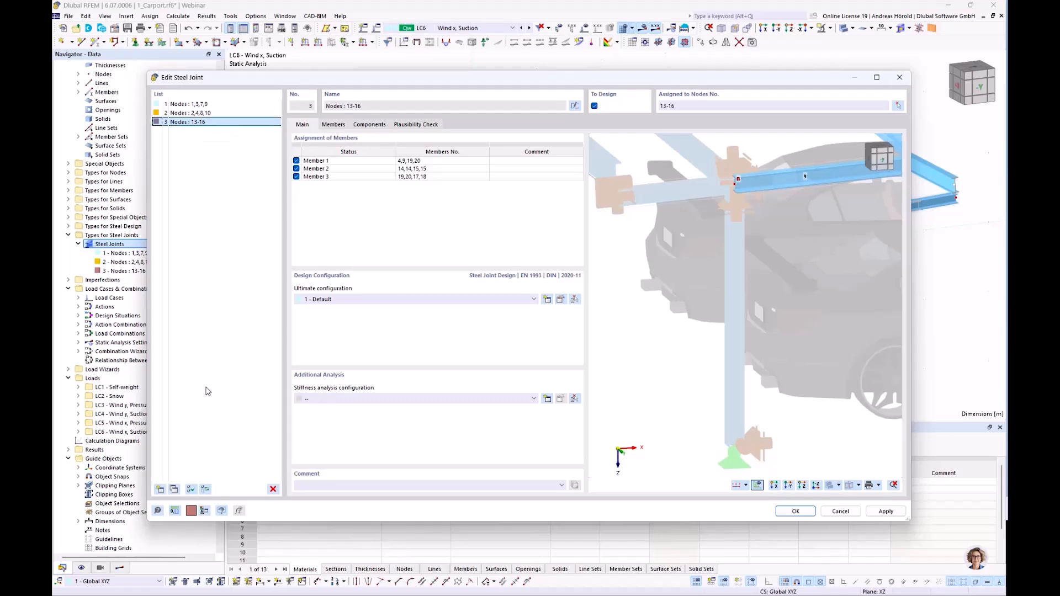
{"action": "left_click", "coordinate": [175, 490]}
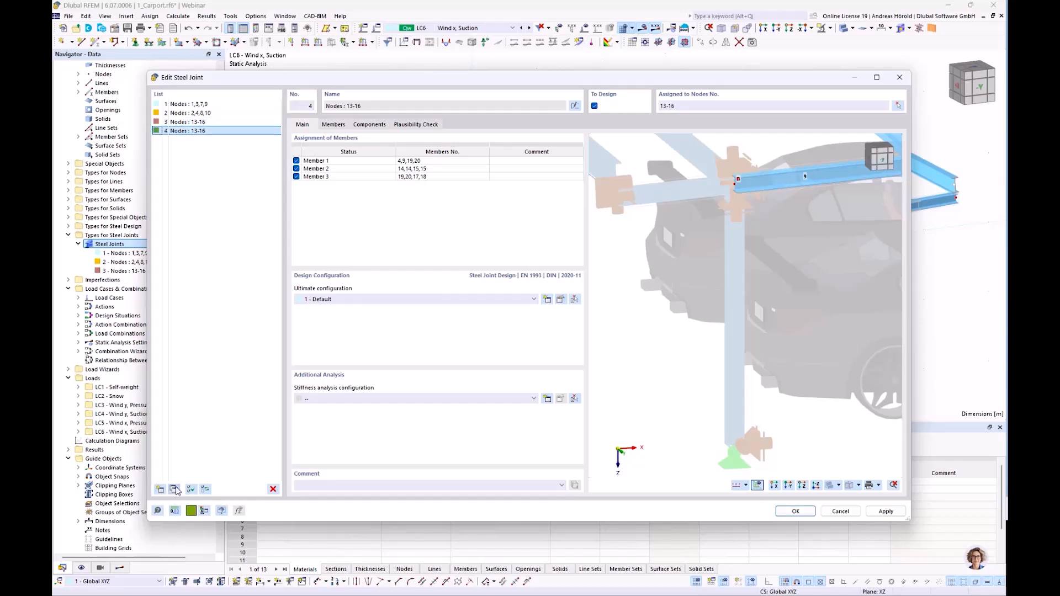
{"action": "left_click", "coordinate": [335, 124]}
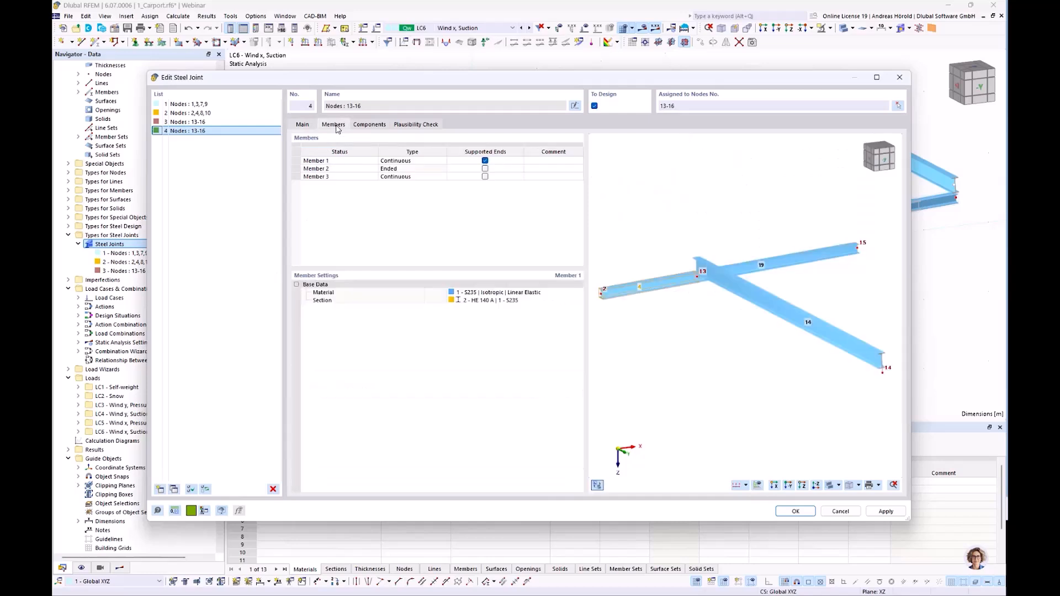
Replace the copied joint's node assignment with the outer roof beam nodes 5, 6, 11 and 12.
{"action": "left_click", "coordinate": [898, 106]}
{"action": "left_click", "coordinate": [257, 123]}
{"action": "left_click", "coordinate": [286, 188]}
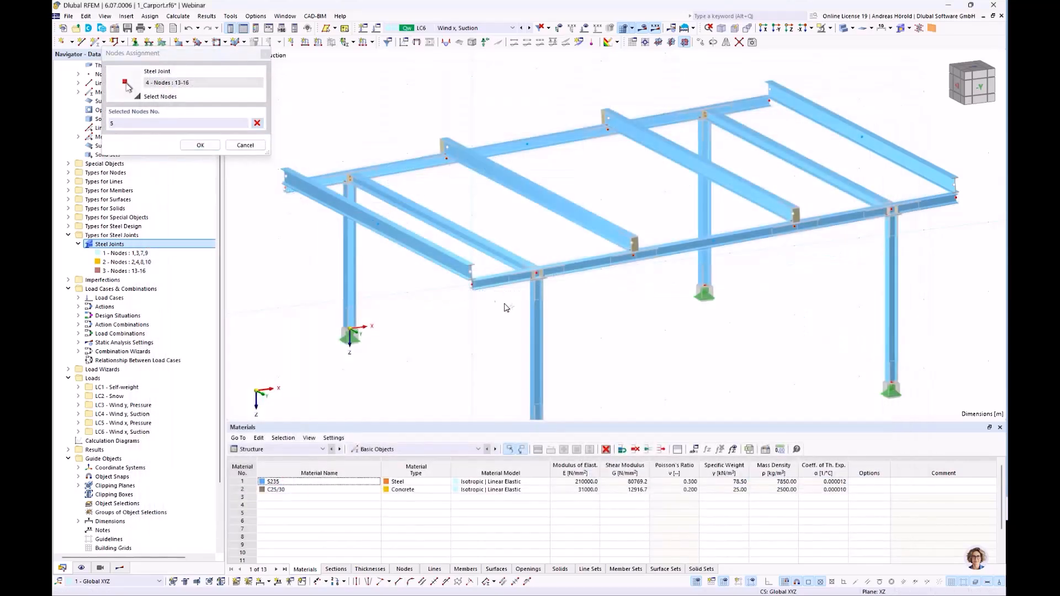
{"action": "left_click", "coordinate": [483, 292]}
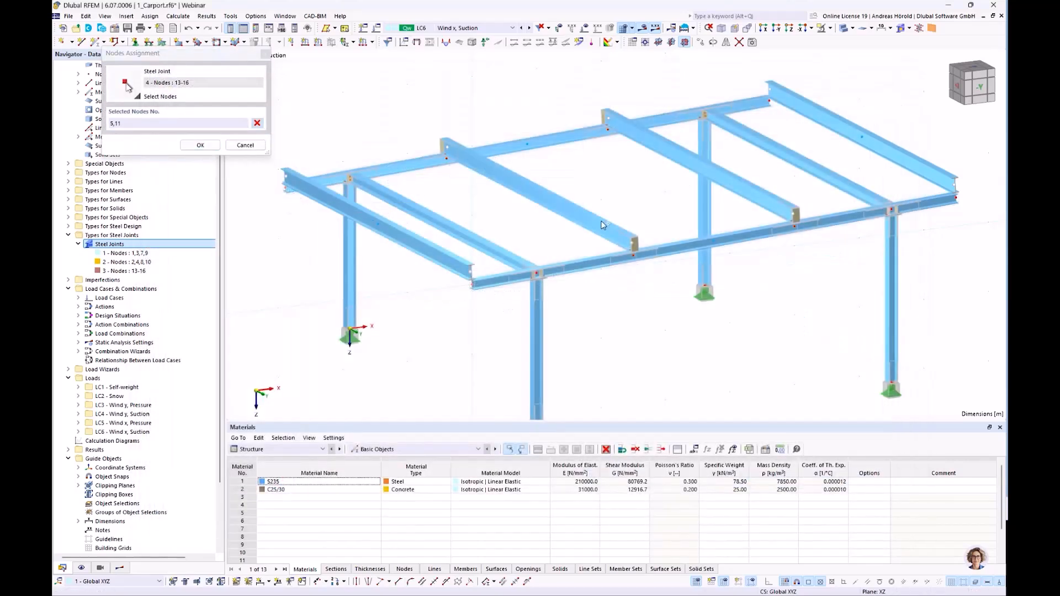
{"action": "left_click", "coordinate": [769, 101]}
{"action": "left_click", "coordinate": [200, 145]}
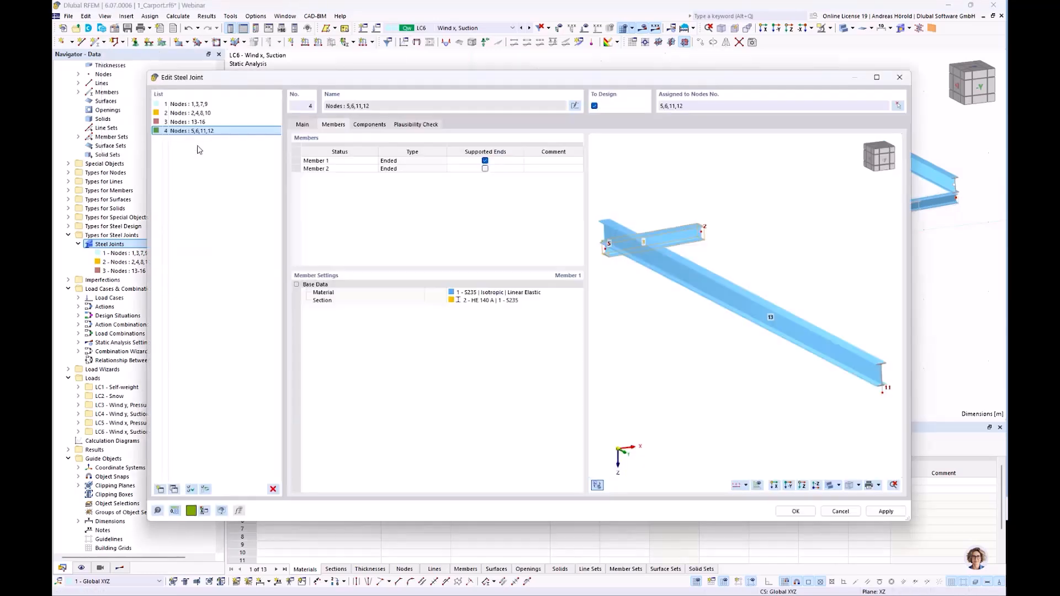
Examine the copied joint's components, its plausibility check and the bolt position at the beam end in the 3D preview.
{"action": "left_click", "coordinate": [365, 125]}
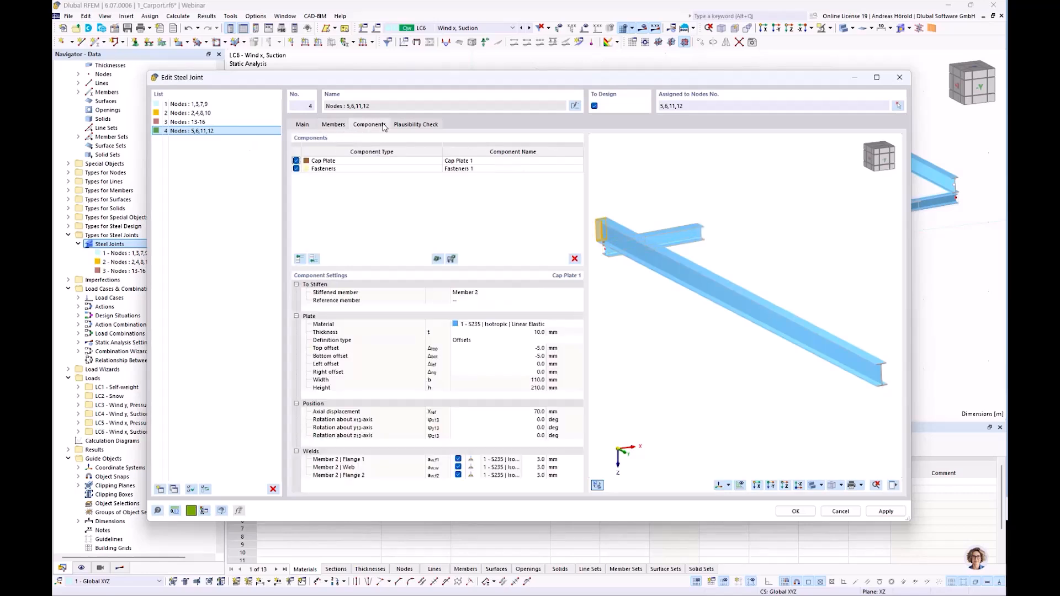
{"action": "left_click", "coordinate": [421, 125]}
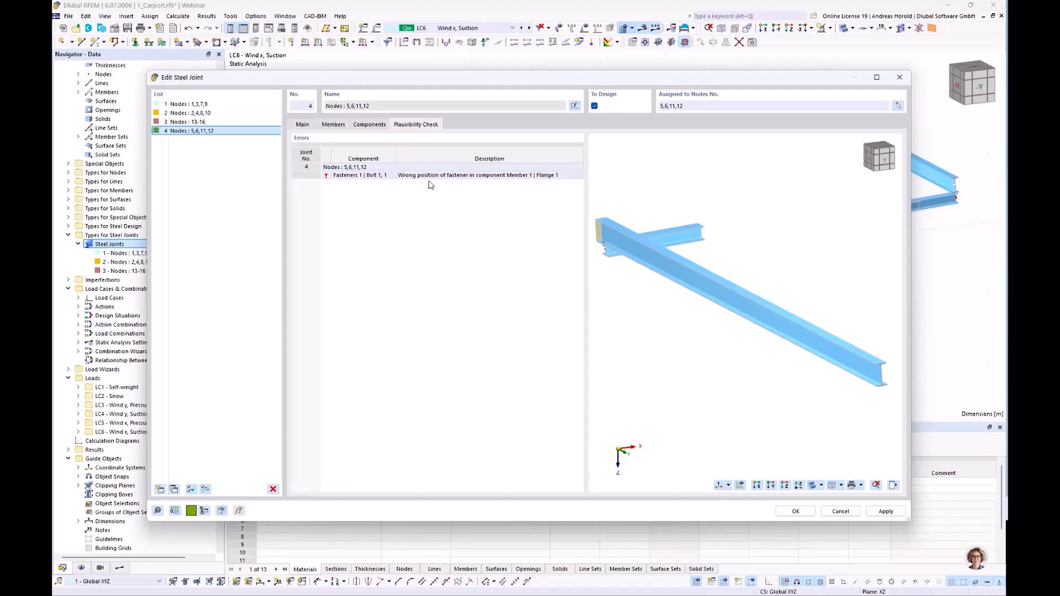
{"action": "middle_click_drag", "start_coordinate": [610, 293], "coordinate": [750, 290], "text": "ctrl"}
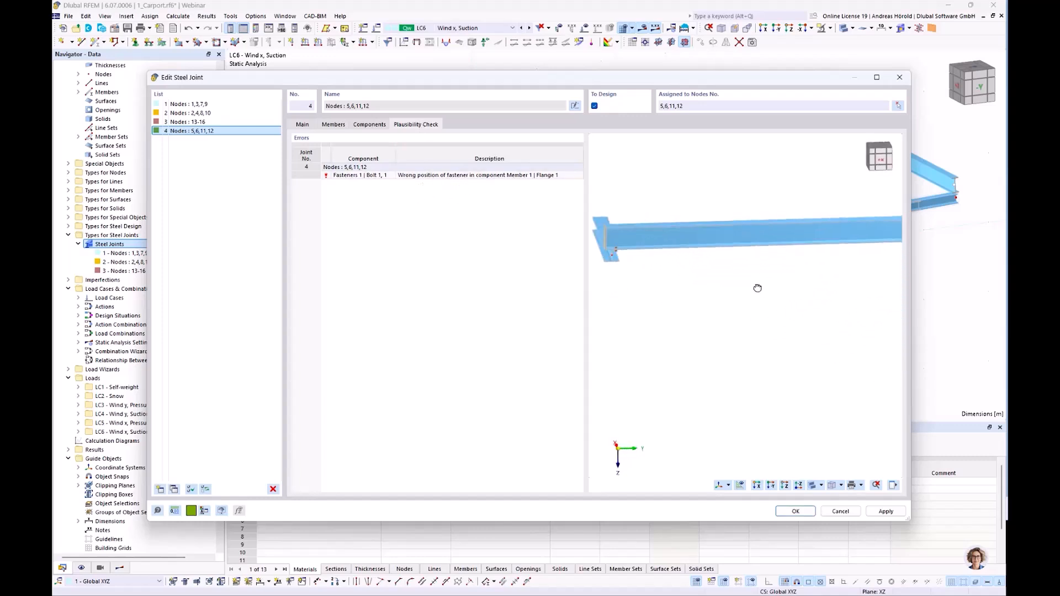
{"action": "middle_click_drag", "start_coordinate": [626, 262], "coordinate": [788, 276], "text": "ctrl"}
{"action": "scroll", "coordinate": [720, 265], "scroll_direction": "up", "scroll_amount": 5}
{"action": "scroll", "coordinate": [721, 265], "scroll_direction": "down", "scroll_amount": 4}
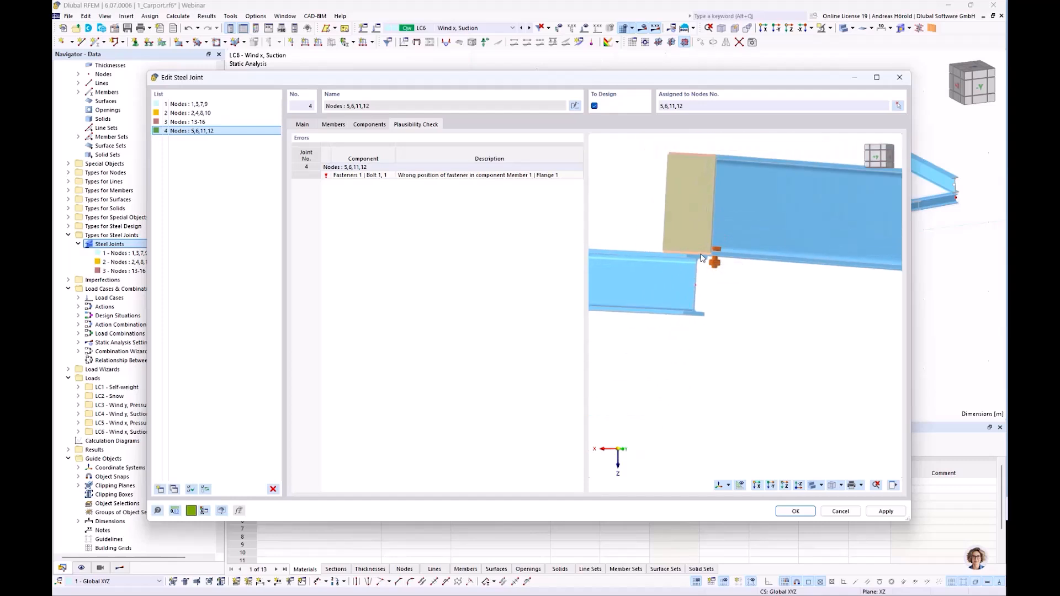
{"action": "scroll", "coordinate": [716, 267], "scroll_direction": "down", "scroll_amount": 5}
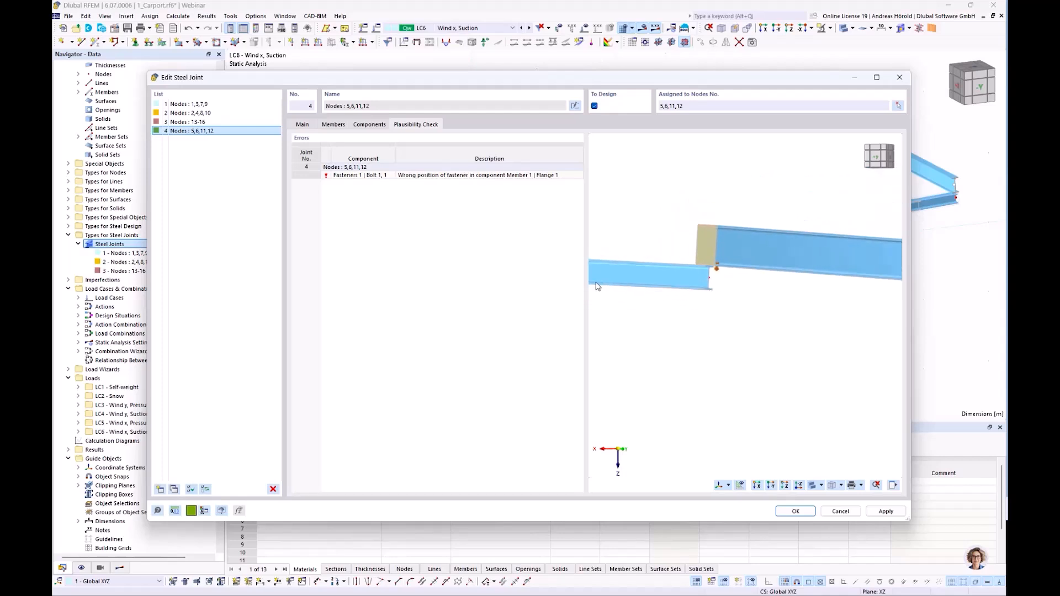
{"action": "scroll", "coordinate": [678, 285], "scroll_direction": "down", "scroll_amount": 3}
{"action": "middle_click_drag", "start_coordinate": [677, 285], "coordinate": [729, 313]}
{"action": "scroll", "coordinate": [729, 313], "scroll_direction": "up", "scroll_amount": 3}
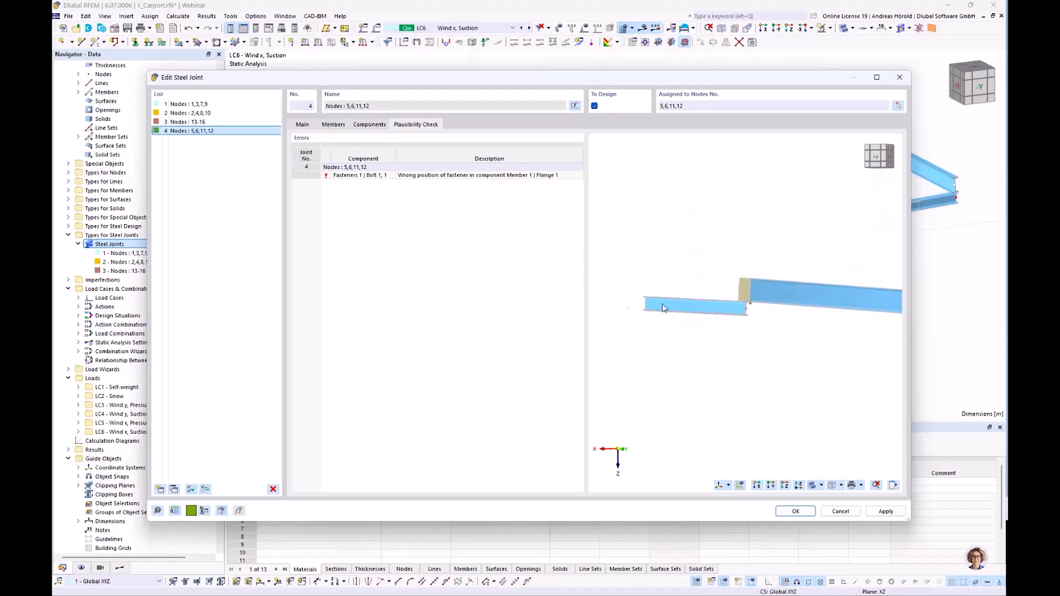
{"action": "scroll", "coordinate": [697, 307], "scroll_direction": "up", "scroll_amount": 2}
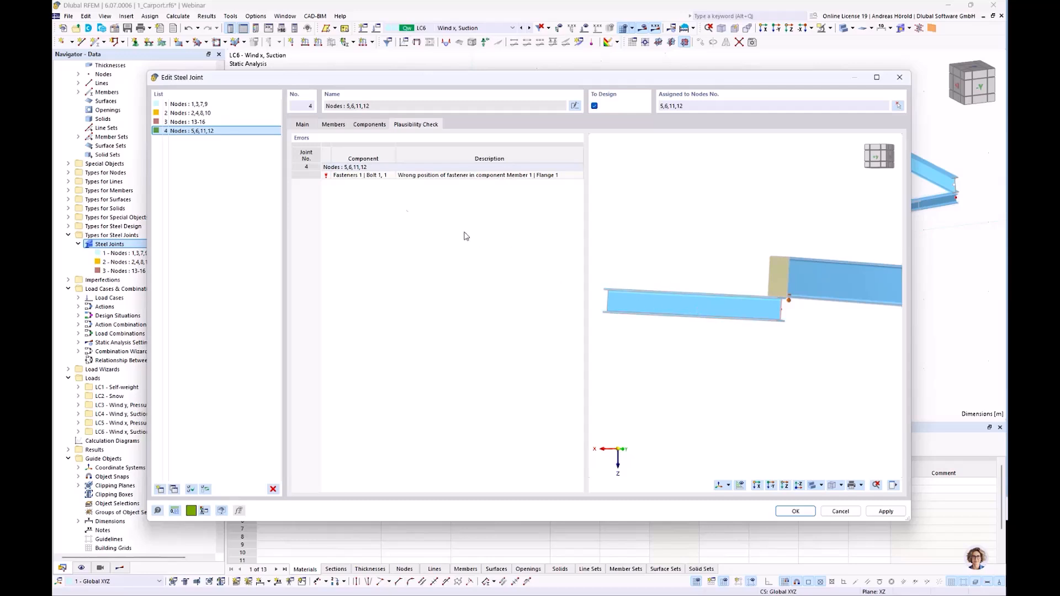
Add a Member Cut component to the joint of nodes 5, 6, 11 and 12, cutting Member 1 by Member 2.
{"action": "left_click", "coordinate": [368, 125]}
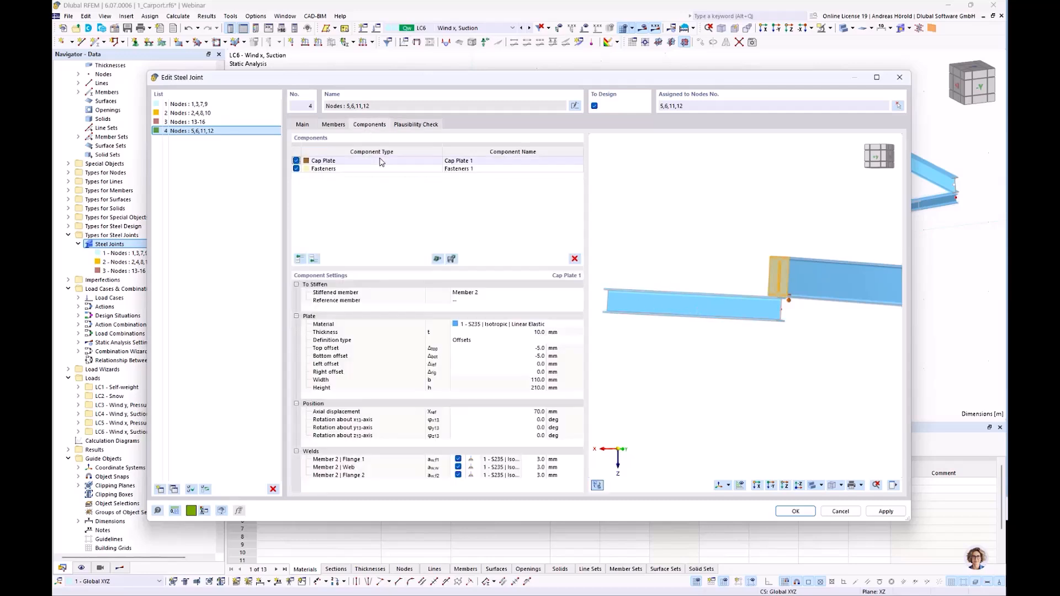
{"action": "left_click", "coordinate": [313, 259]}
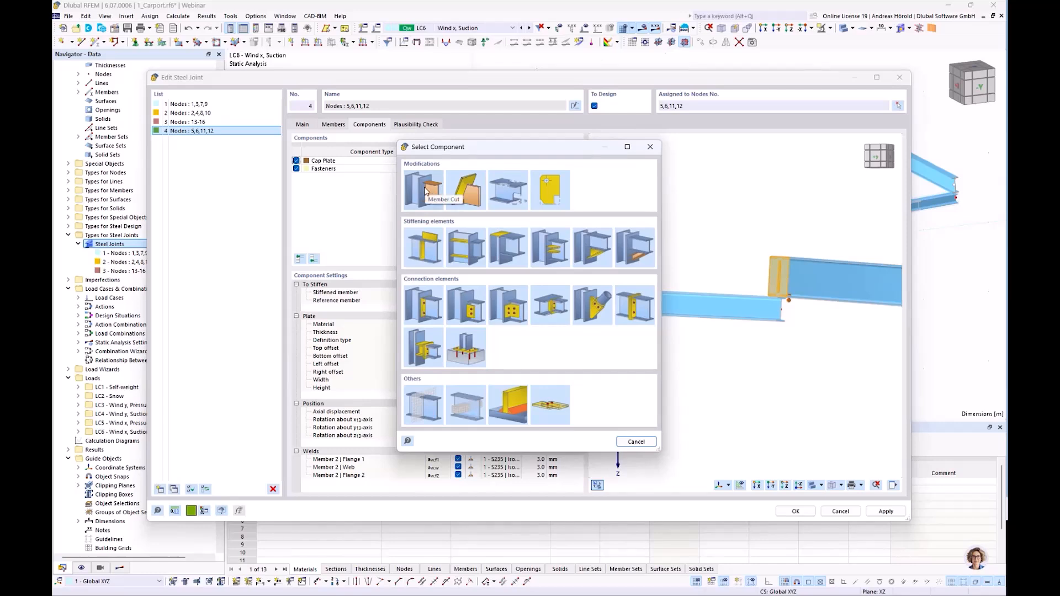
{"action": "left_click", "coordinate": [424, 187]}
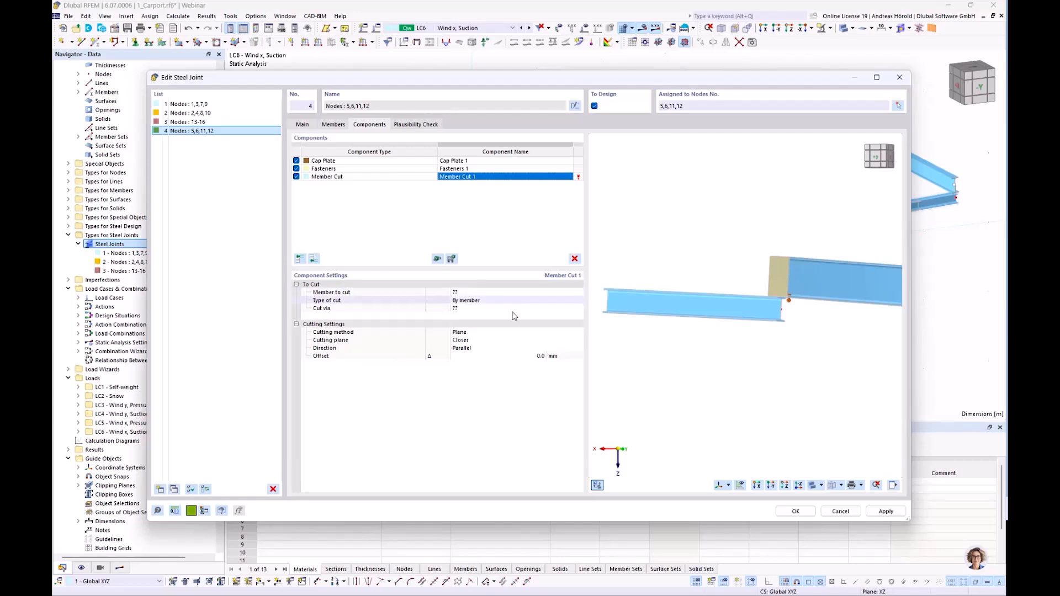
{"action": "scroll", "coordinate": [806, 294], "scroll_direction": "up", "scroll_amount": 5}
{"action": "middle_click_drag", "start_coordinate": [710, 335], "coordinate": [749, 365], "text": "ctrl"}
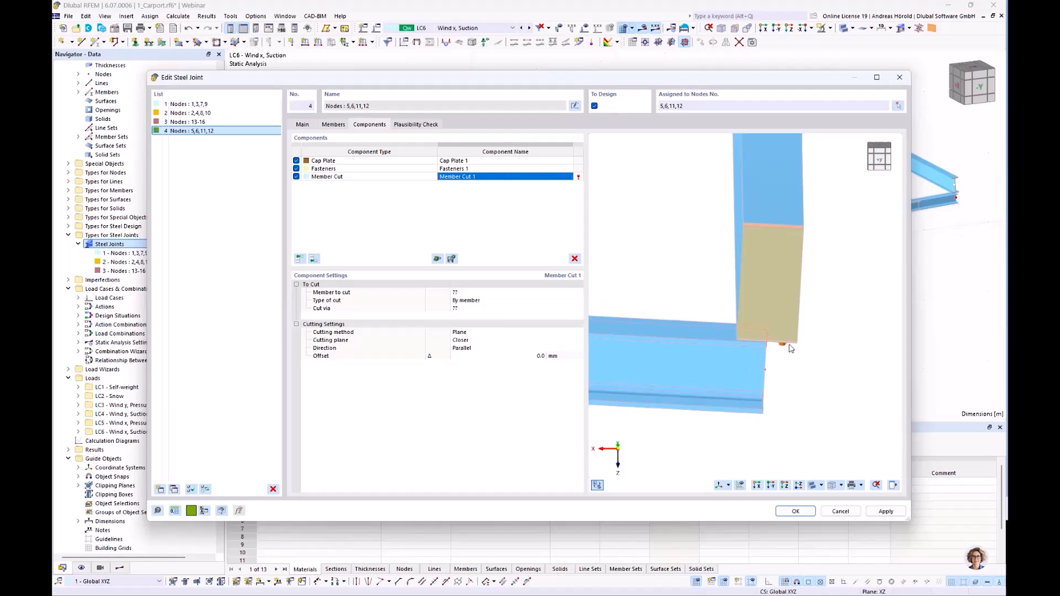
{"action": "scroll", "coordinate": [767, 353], "scroll_direction": "up", "scroll_amount": 3}
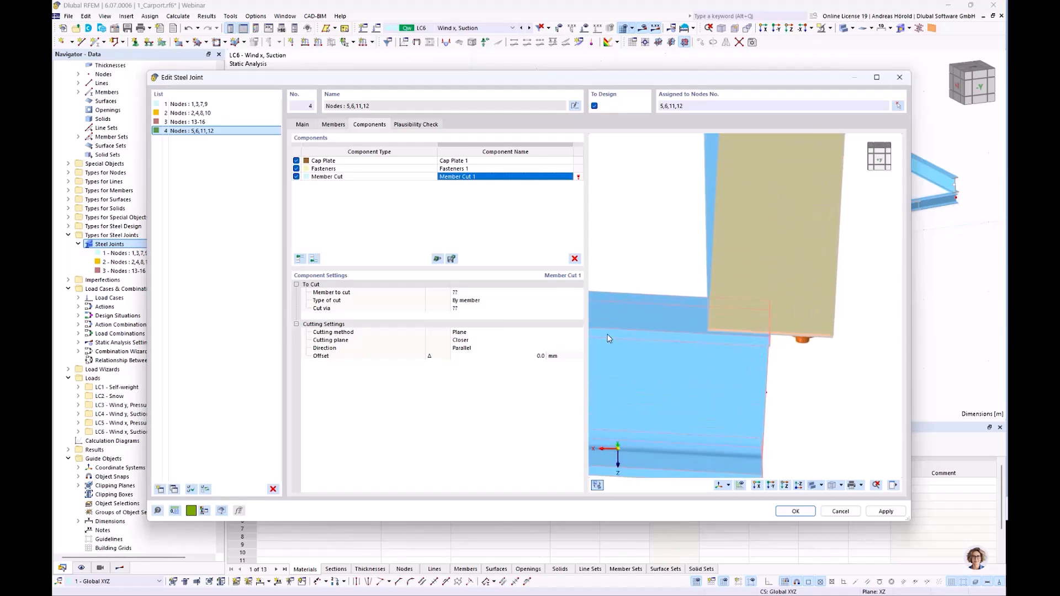
{"action": "left_click", "coordinate": [484, 293]}
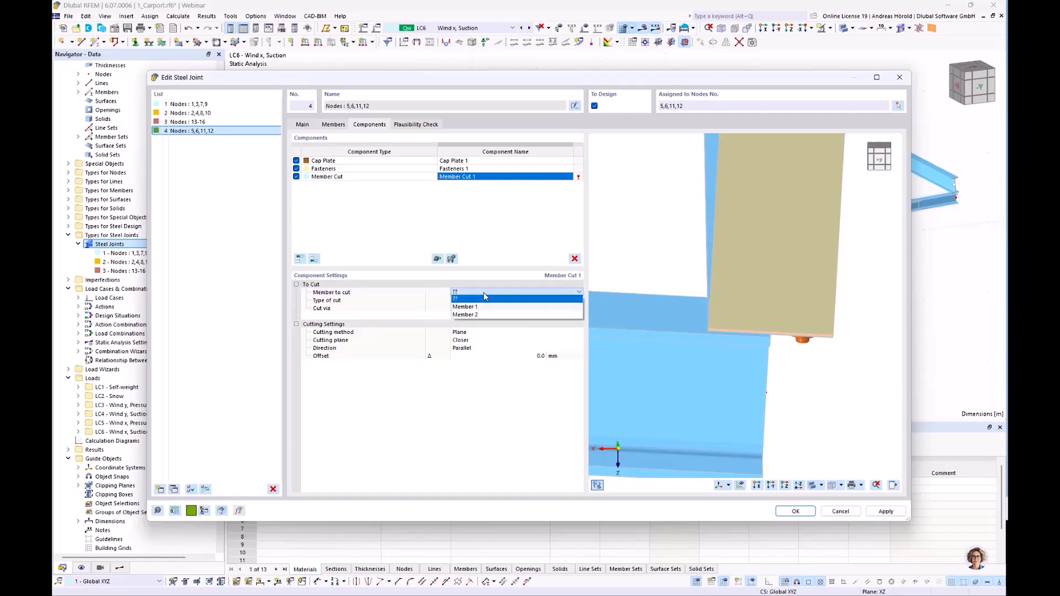
{"action": "left_click", "coordinate": [486, 304]}
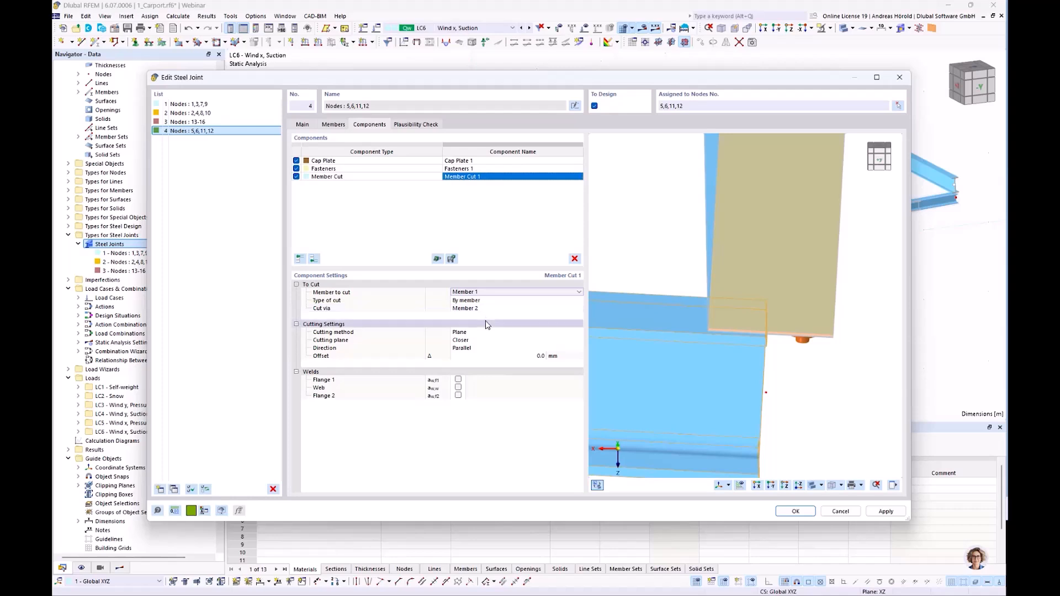
{"action": "left_click", "coordinate": [491, 313]}
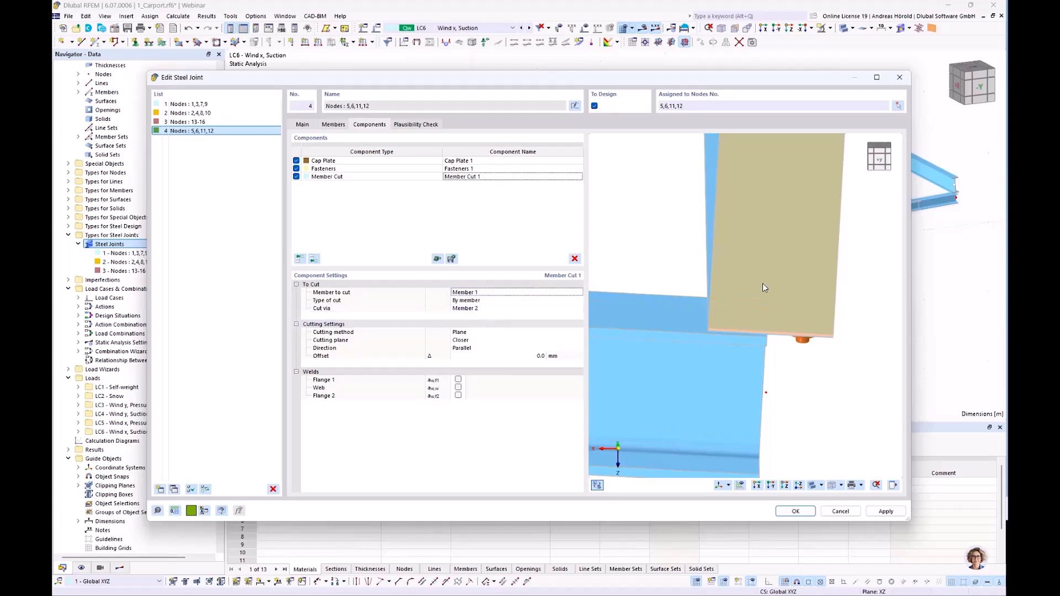
Set the member cut's cutting plane to Farther, recheck the joint's plausibility and save it.
{"action": "scroll", "coordinate": [752, 316], "scroll_direction": "down", "scroll_amount": 4}
{"action": "middle_click_drag", "start_coordinate": [720, 393], "coordinate": [792, 408]}
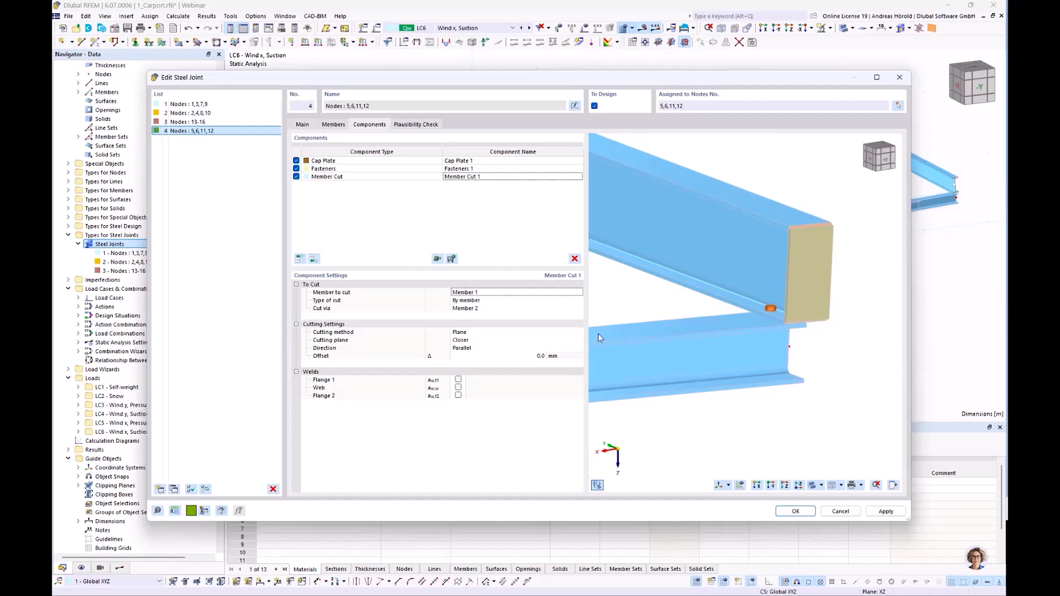
{"action": "left_click", "coordinate": [476, 341]}
{"action": "left_click", "coordinate": [476, 341]}
{"action": "left_click", "coordinate": [478, 354]}
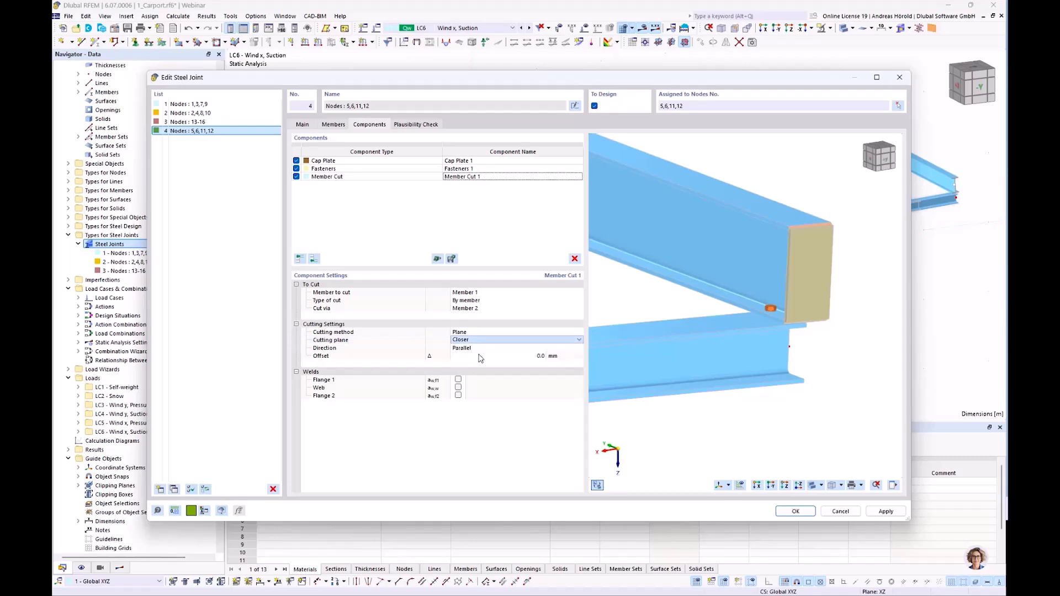
{"action": "mouse_move", "coordinate": [772, 402]}
{"action": "middle_mouse_down", "text": "ctrl"}
{"action": "mouse_move", "coordinate": [747, 395]}
{"action": "mouse_move", "coordinate": [753, 364]}
{"action": "mouse_move", "coordinate": [752, 386]}
{"action": "mouse_move", "coordinate": [768, 398]}
{"action": "middle_mouse_up", "text": "ctrl"}
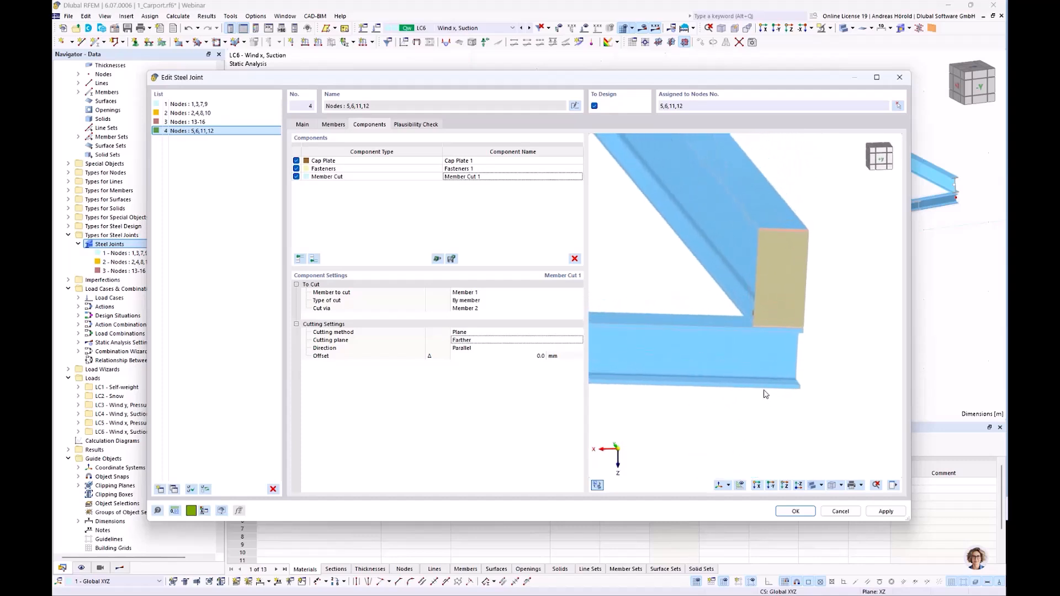
{"action": "left_click", "coordinate": [416, 125]}
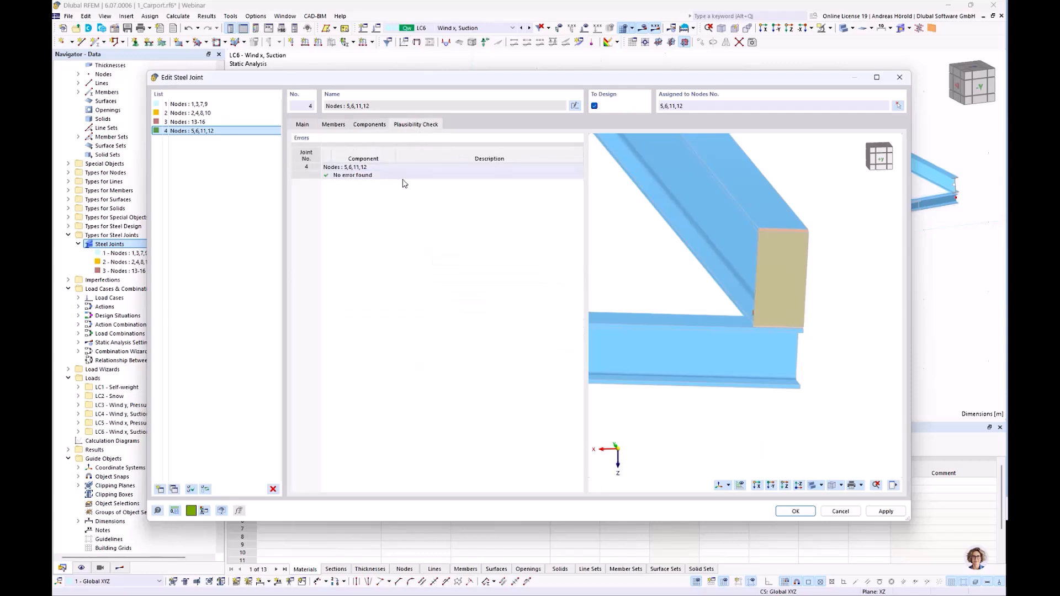
{"action": "left_click", "coordinate": [786, 509]}
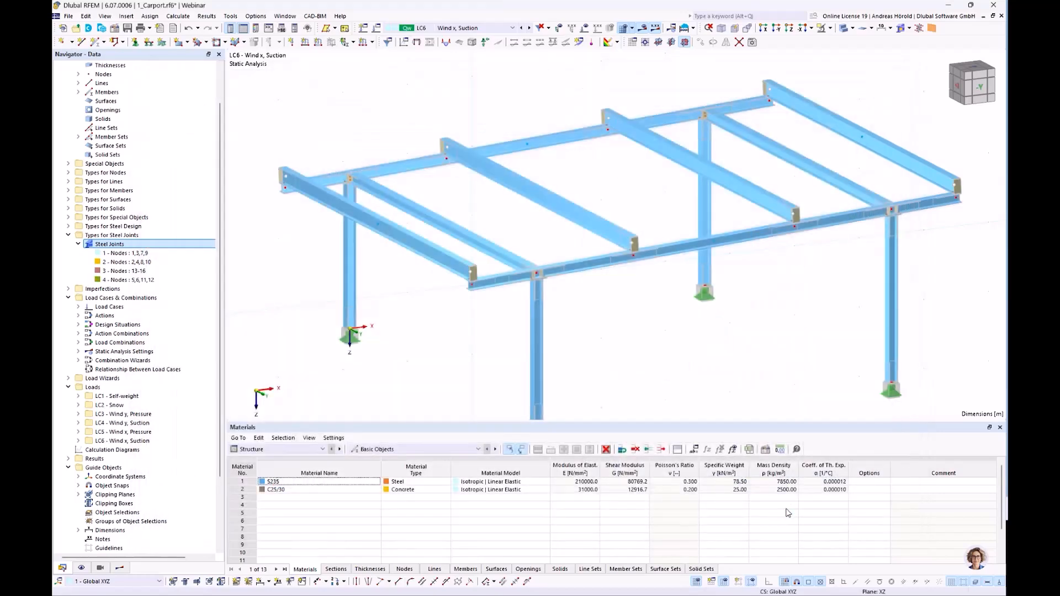
{"action": "scroll", "coordinate": [619, 331], "scroll_direction": "down", "scroll_amount": 2}
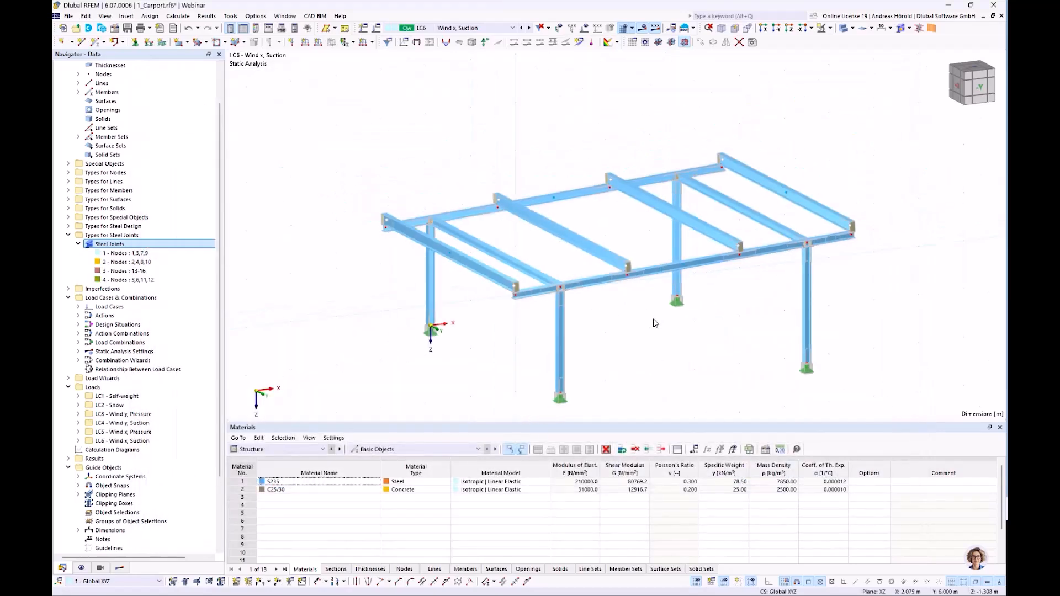
{"action": "scroll", "coordinate": [653, 320], "scroll_direction": "up", "scroll_amount": 5}
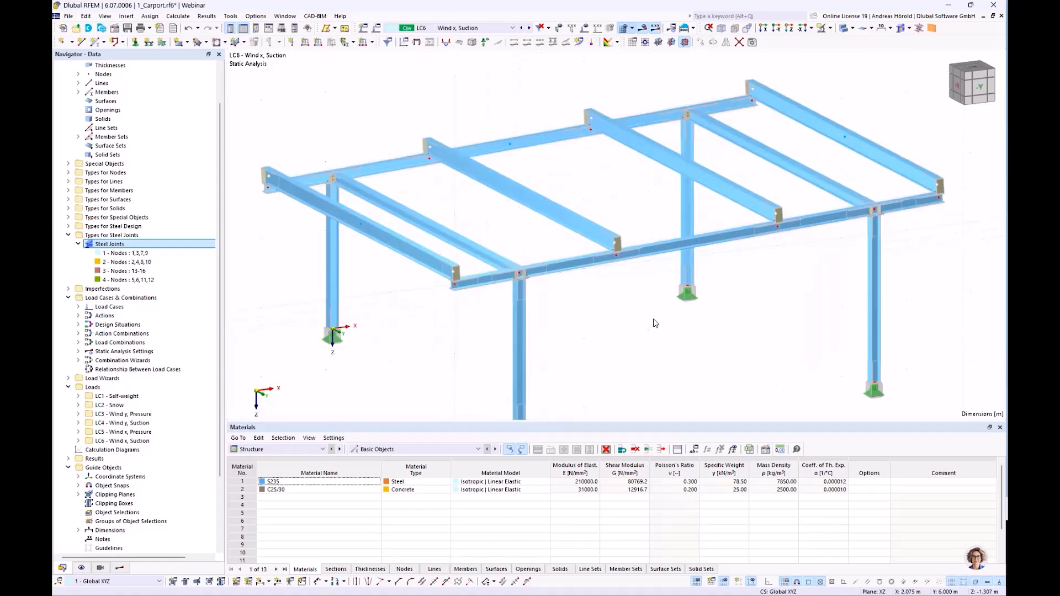
{"action": "middle_click_drag", "start_coordinate": [634, 331], "coordinate": [646, 338]}
{"action": "scroll", "coordinate": [645, 339], "scroll_direction": "down", "scroll_amount": 3}
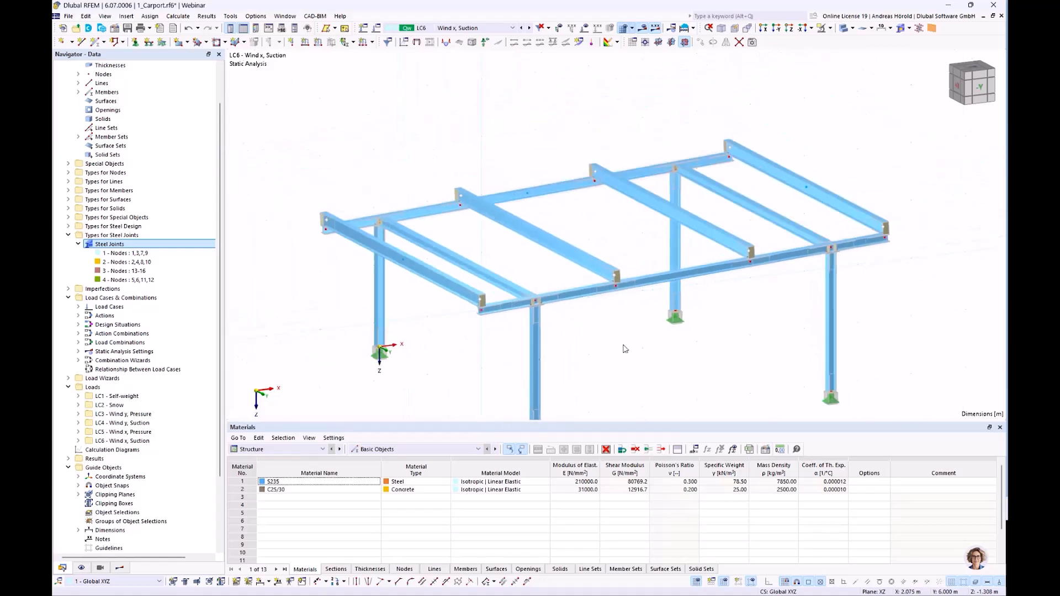
{"action": "scroll", "coordinate": [446, 362], "scroll_direction": "down", "scroll_amount": 2}
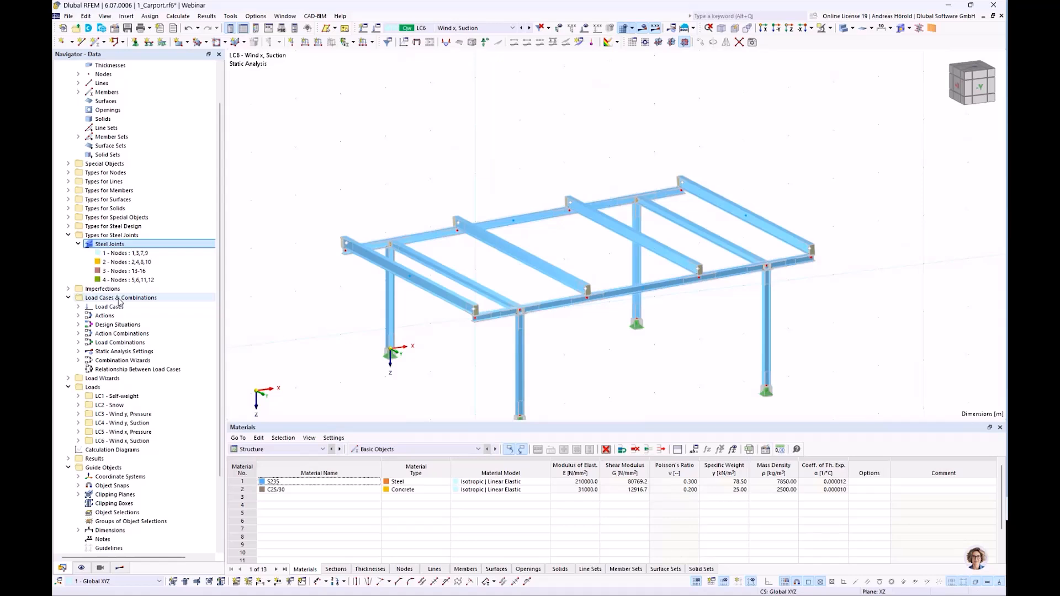
Review the settings of design situations DS1 to DS3, including their activation for Steel Joints, and close them without saving.
{"action": "right_click", "coordinate": [119, 299]}
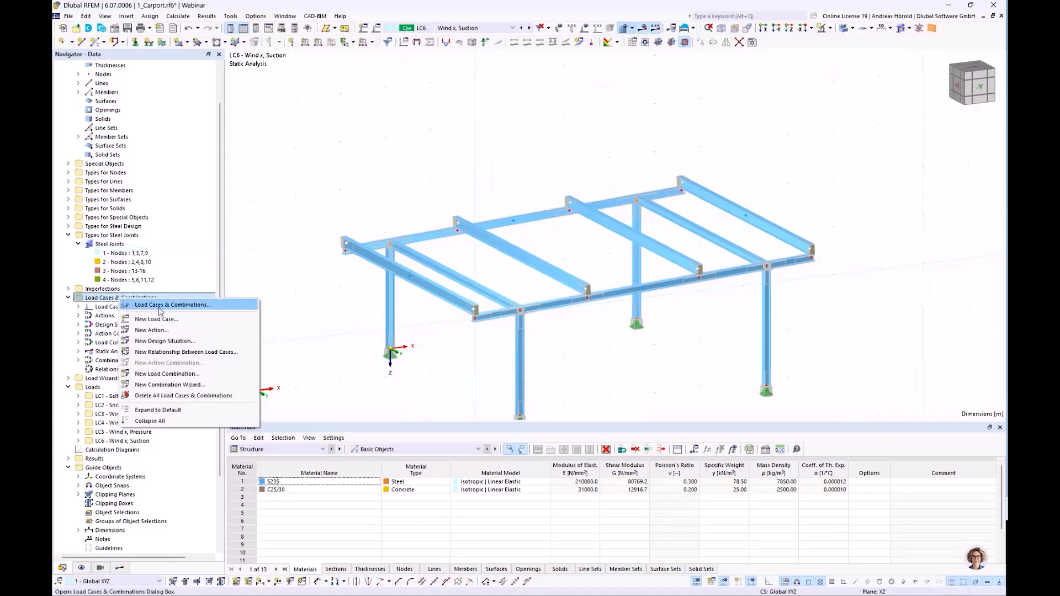
{"action": "left_click", "coordinate": [169, 306]}
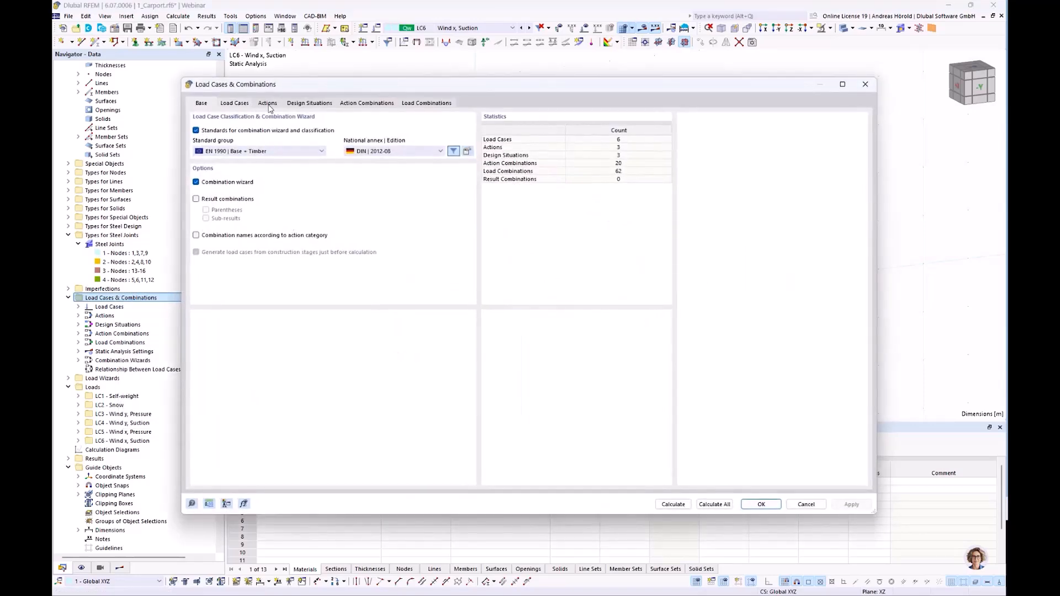
{"action": "left_click", "coordinate": [308, 104]}
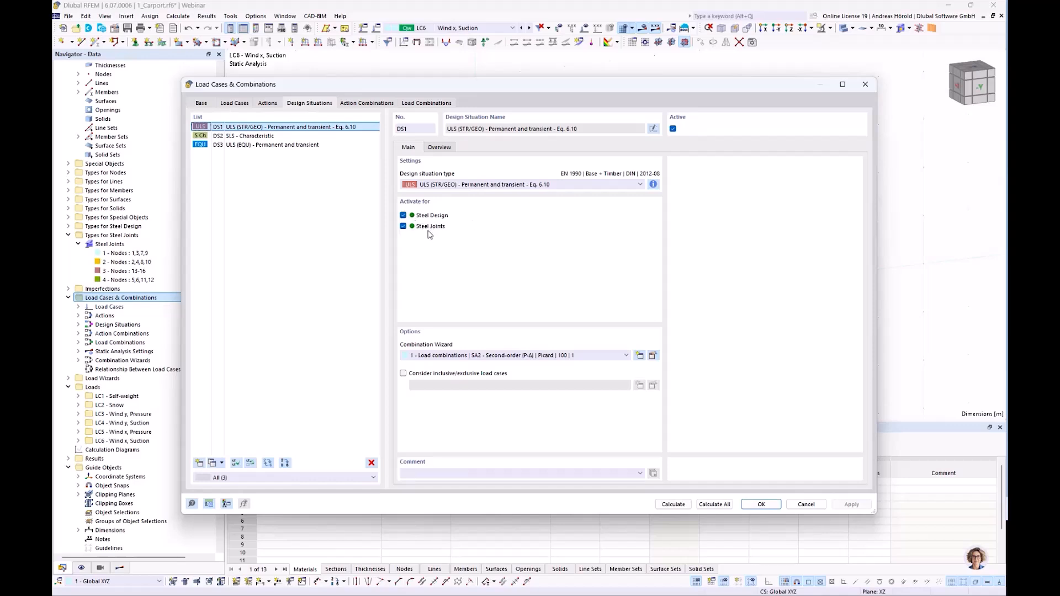
{"action": "left_click", "coordinate": [270, 136]}
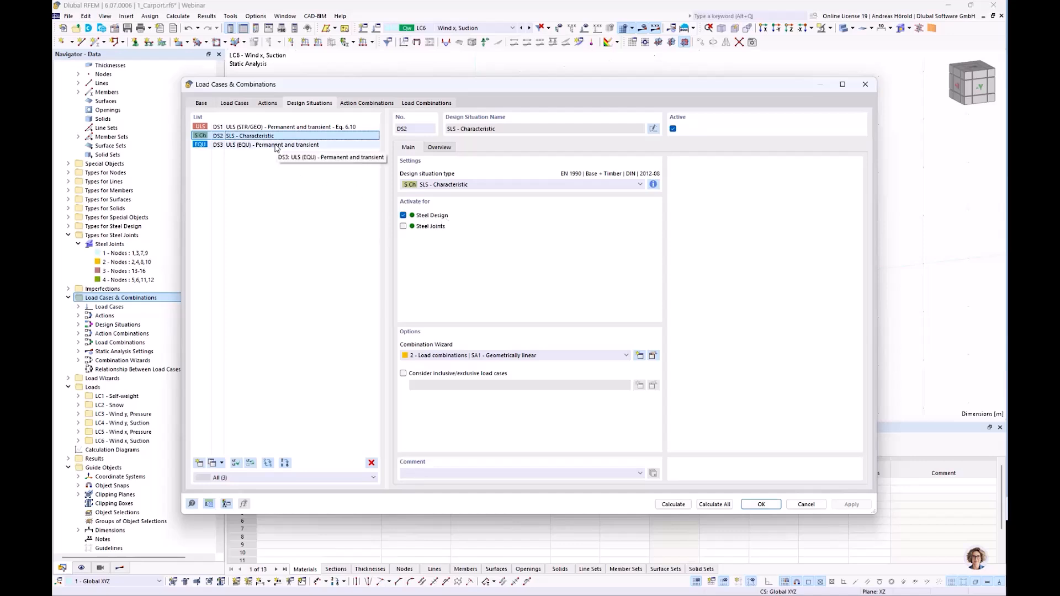
{"action": "left_click", "coordinate": [276, 146]}
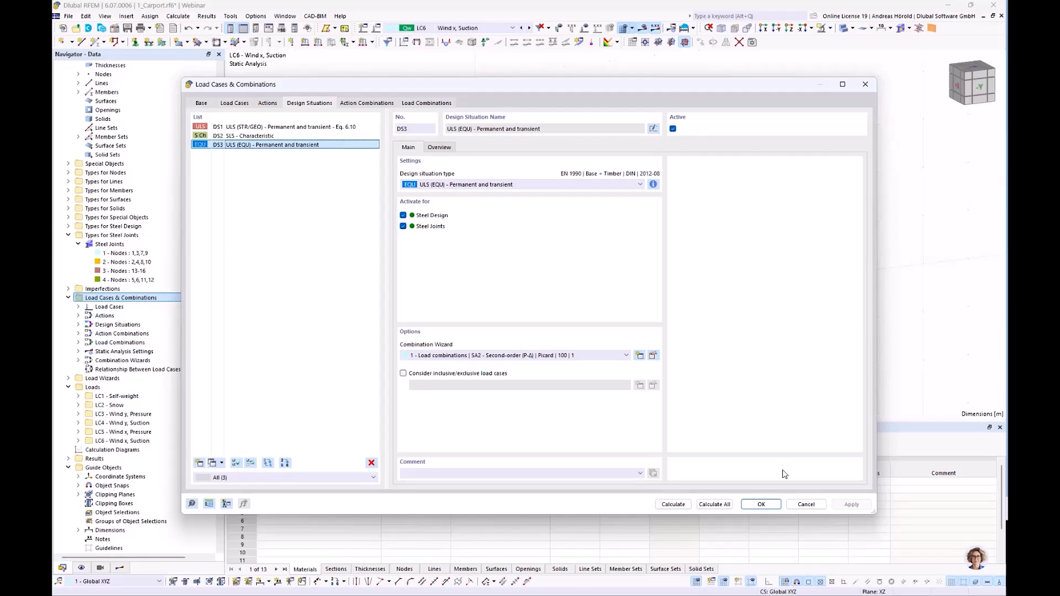
{"action": "left_click", "coordinate": [802, 503]}
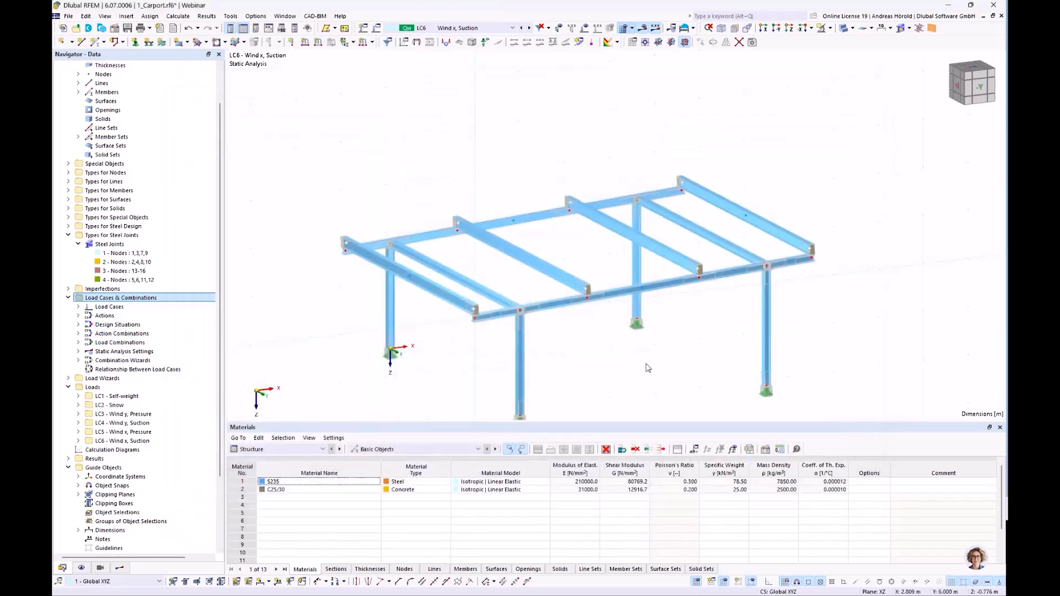
Switch to the prepared model 2_Carport_Joints_ready.rf6 and show its whole carport with the steel joint design results.
{"action": "scroll", "coordinate": [648, 364], "scroll_direction": "up", "scroll_amount": 4}
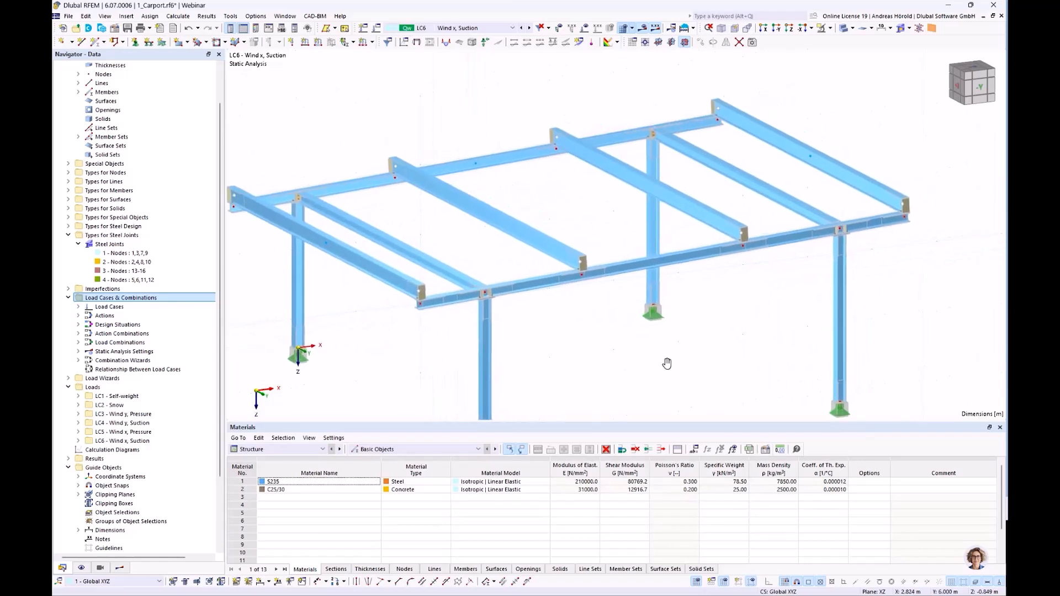
{"action": "scroll", "coordinate": [710, 370], "scroll_direction": "down", "scroll_amount": 1}
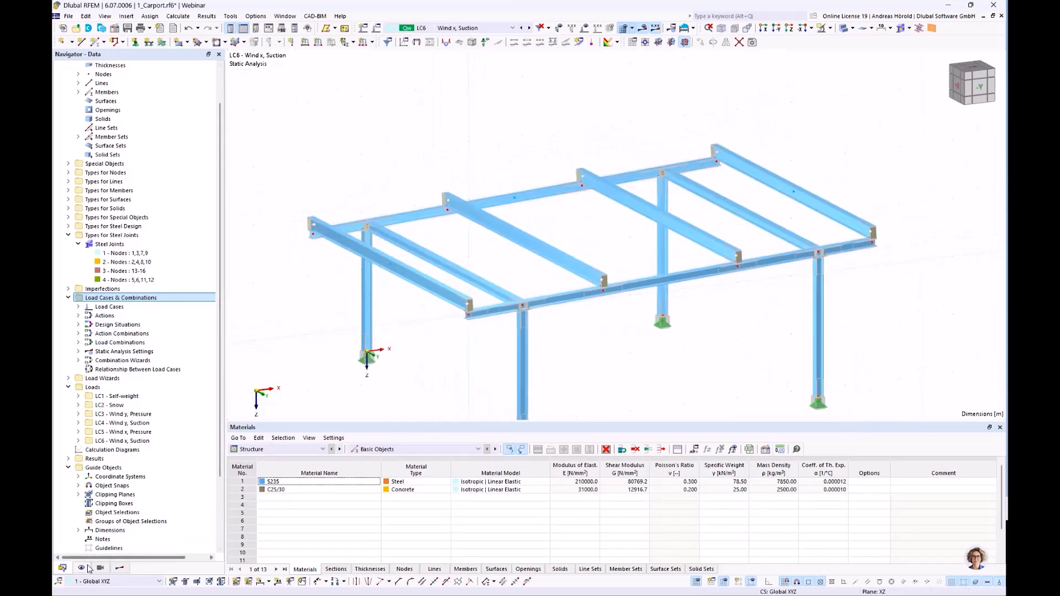
{"action": "scroll", "coordinate": [110, 408], "scroll_direction": "up", "scroll_amount": 2}
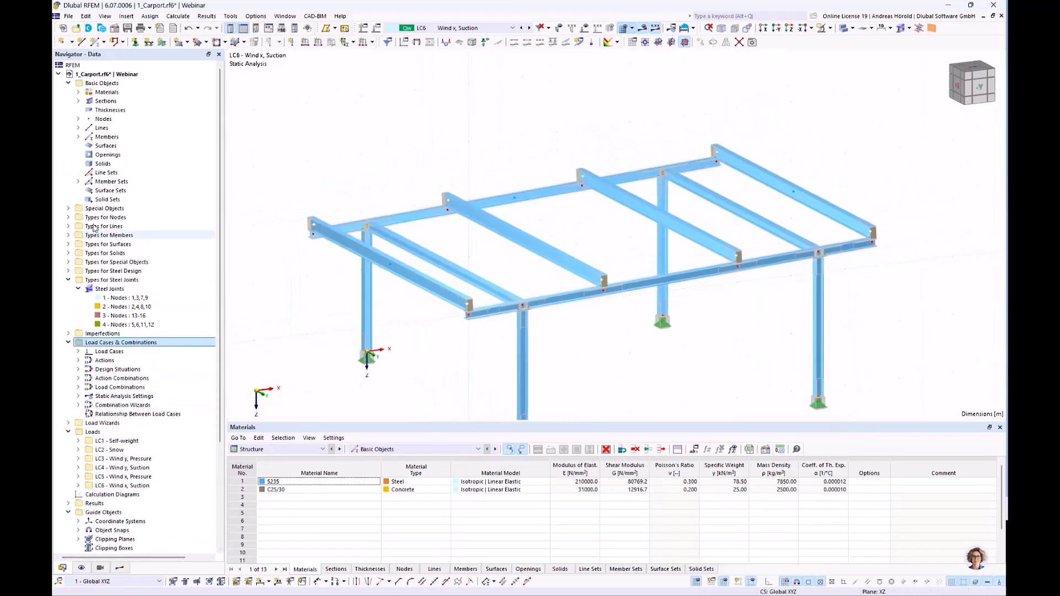
{"action": "left_click", "coordinate": [58, 74]}
{"action": "double_click", "coordinate": [118, 84]}
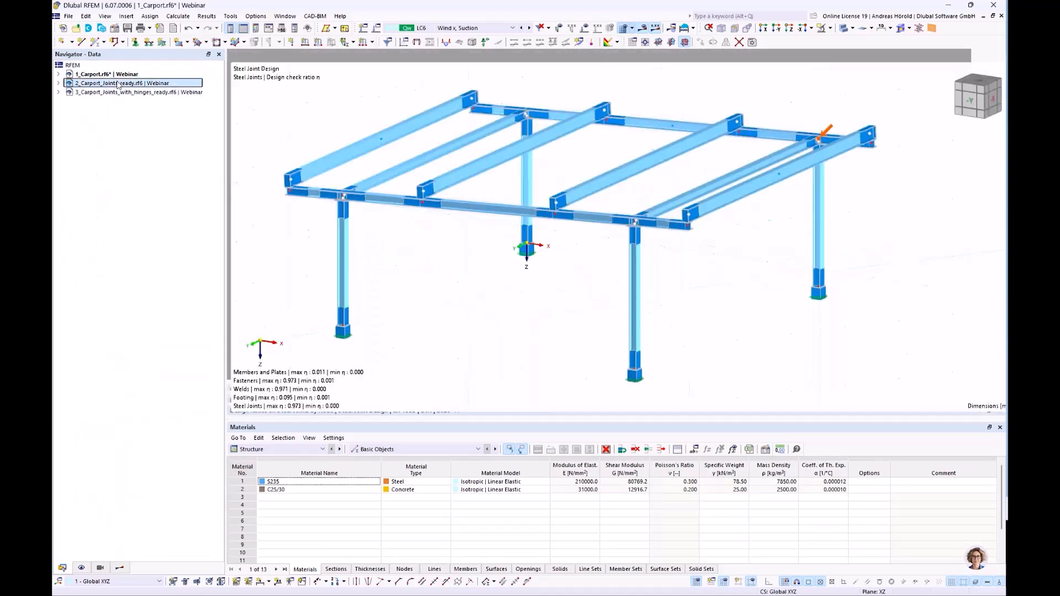
{"action": "scroll", "coordinate": [430, 256], "scroll_direction": "down", "scroll_amount": 2}
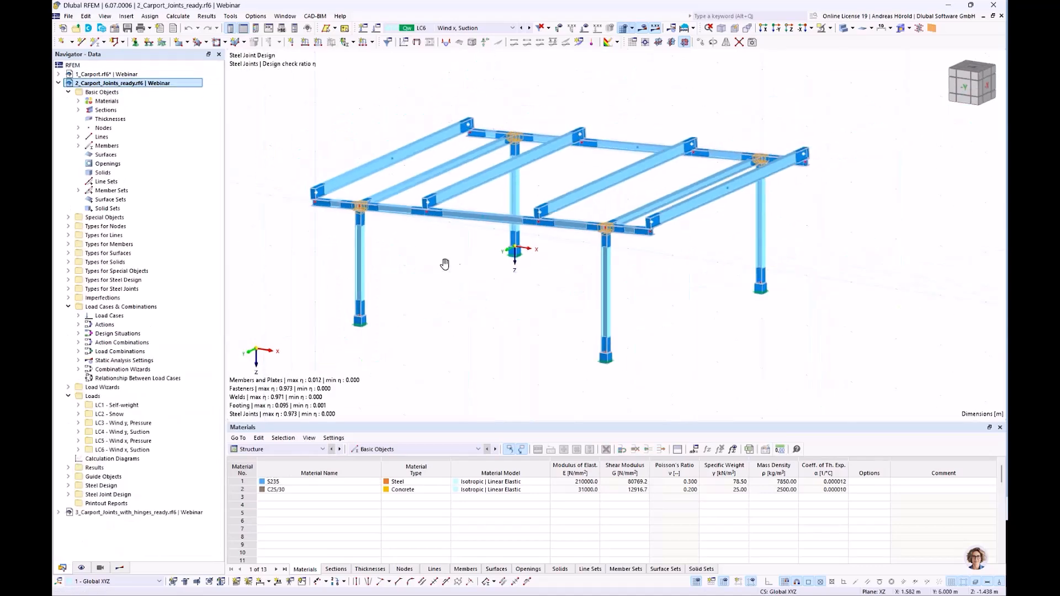
Show the Steel Joint Design ratios listed by joint and enlarge the results table to fit all four joints.
{"action": "middle_click_drag", "start_coordinate": [430, 256], "coordinate": [462, 272]}
{"action": "left_click", "coordinate": [462, 274]}
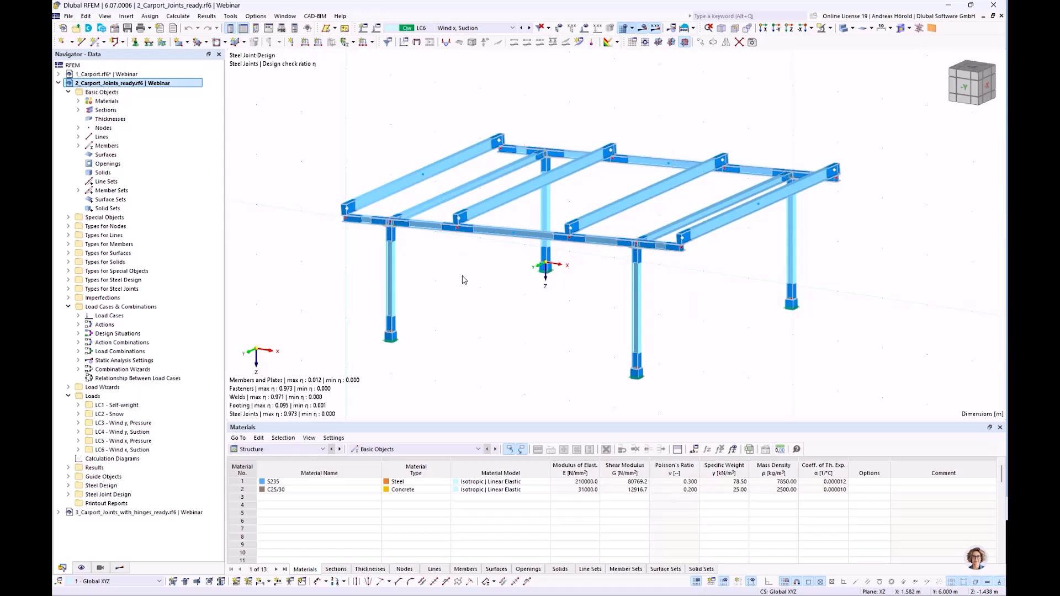
{"action": "left_click", "coordinate": [284, 451]}
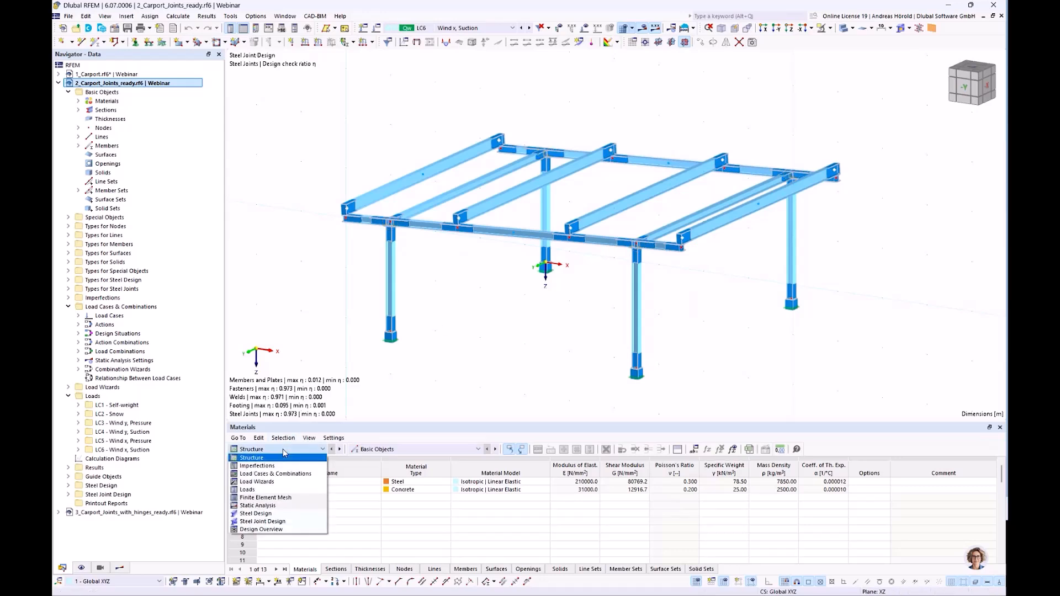
{"action": "left_click", "coordinate": [285, 522]}
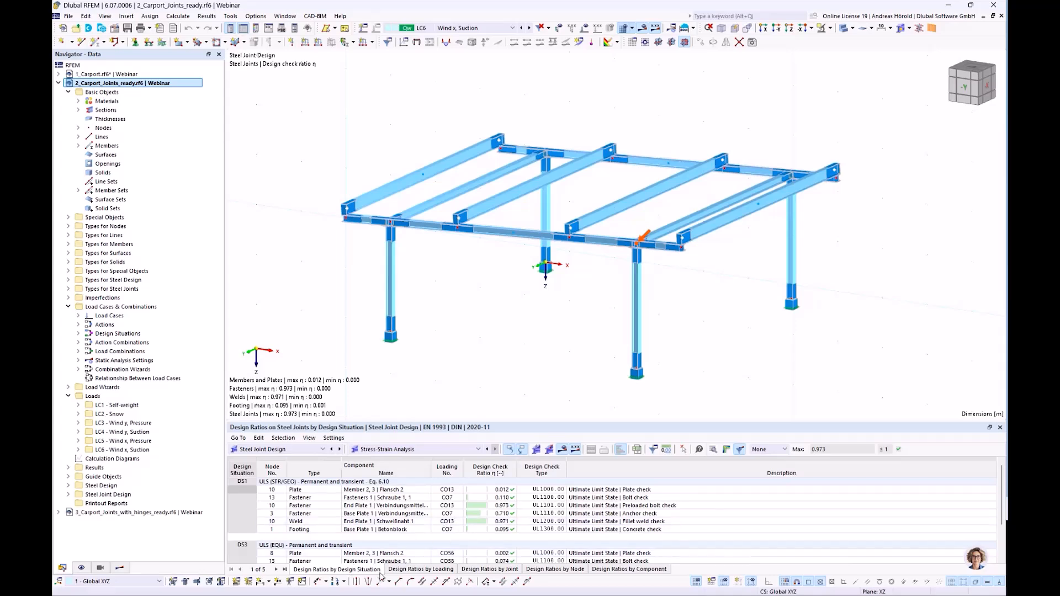
{"action": "left_click", "coordinate": [489, 570]}
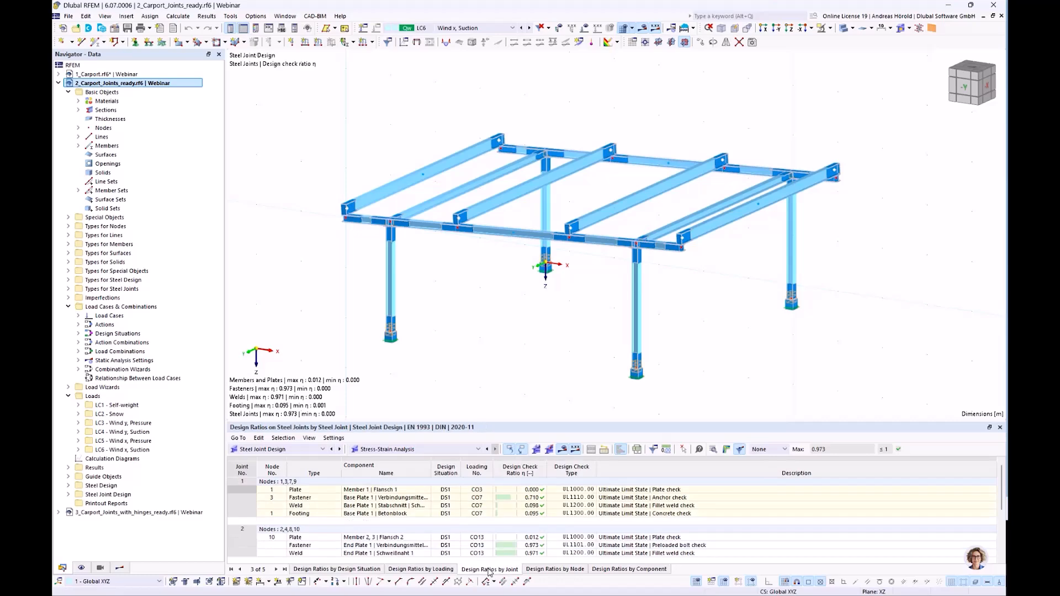
{"action": "left_click_drag", "start_coordinate": [550, 422], "coordinate": [546, 331]}
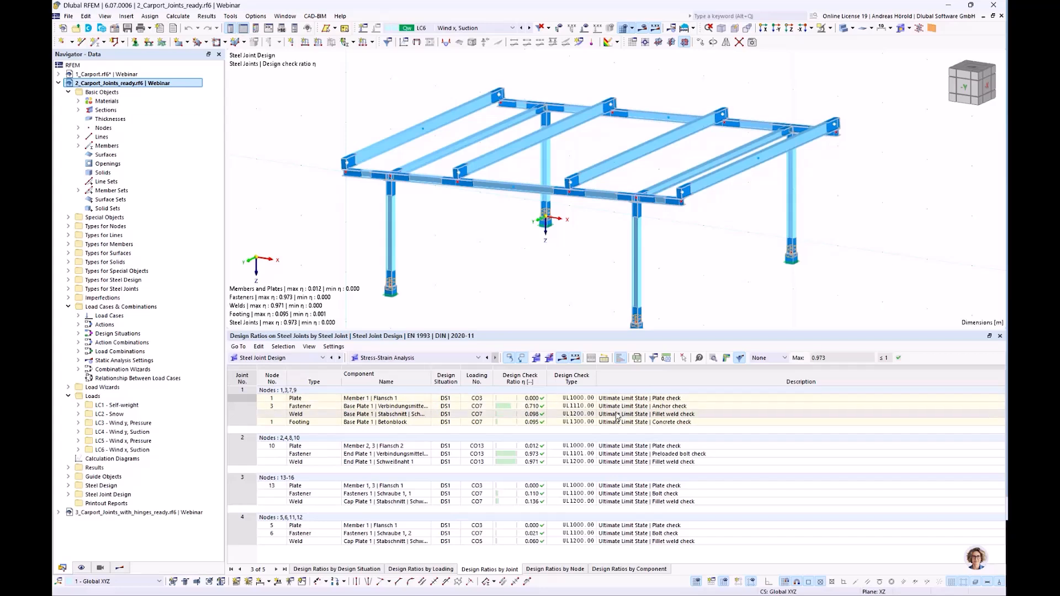
Go through the anchor and concrete checks of joint 1 and the plate and preloaded bolt checks of joint 2.
{"action": "left_click", "coordinate": [657, 407]}
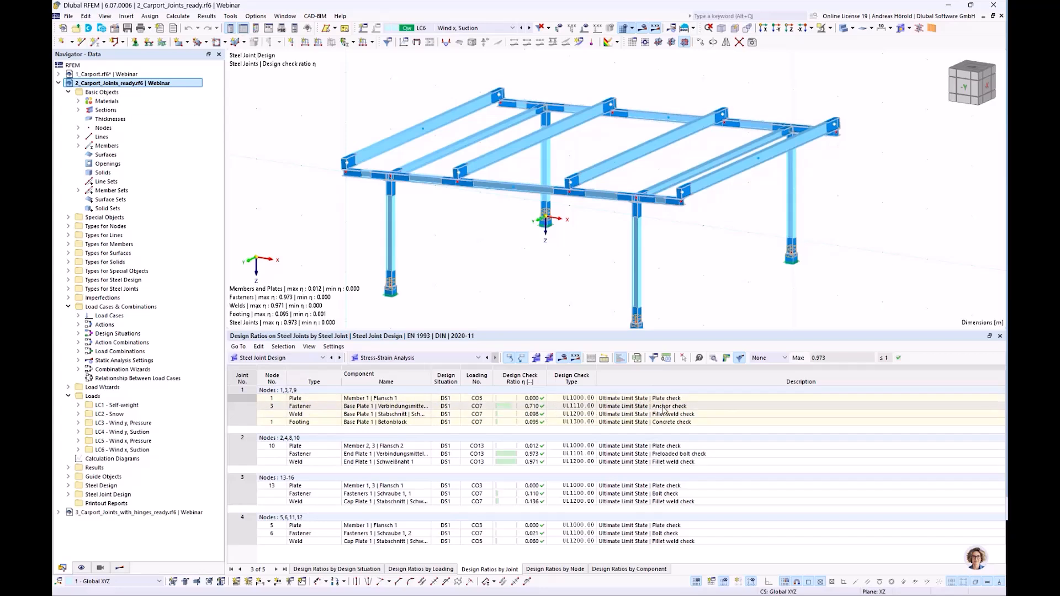
{"action": "left_click", "coordinate": [619, 422]}
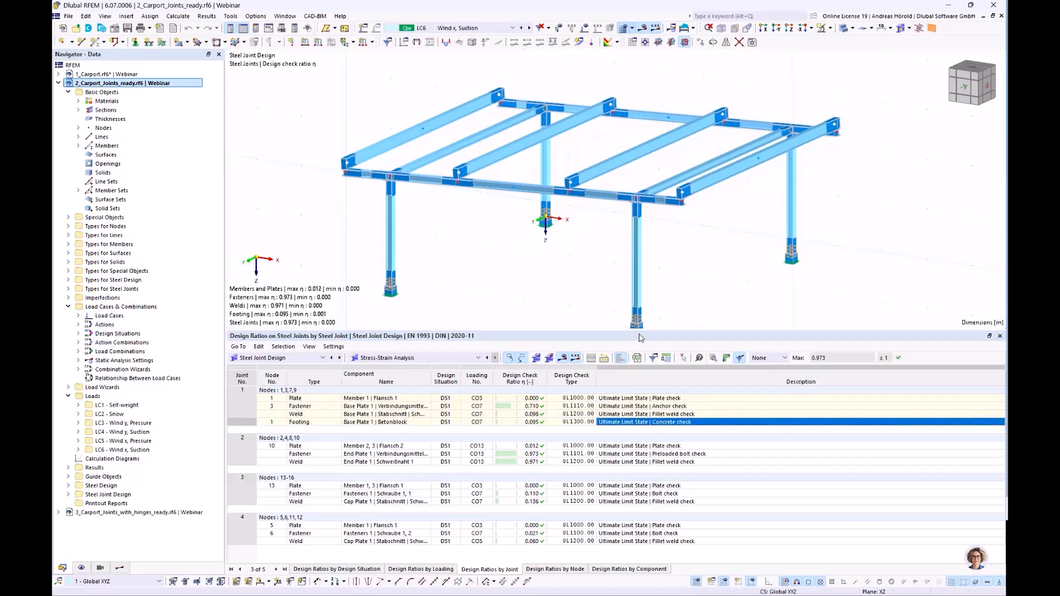
{"action": "left_click", "coordinate": [615, 446]}
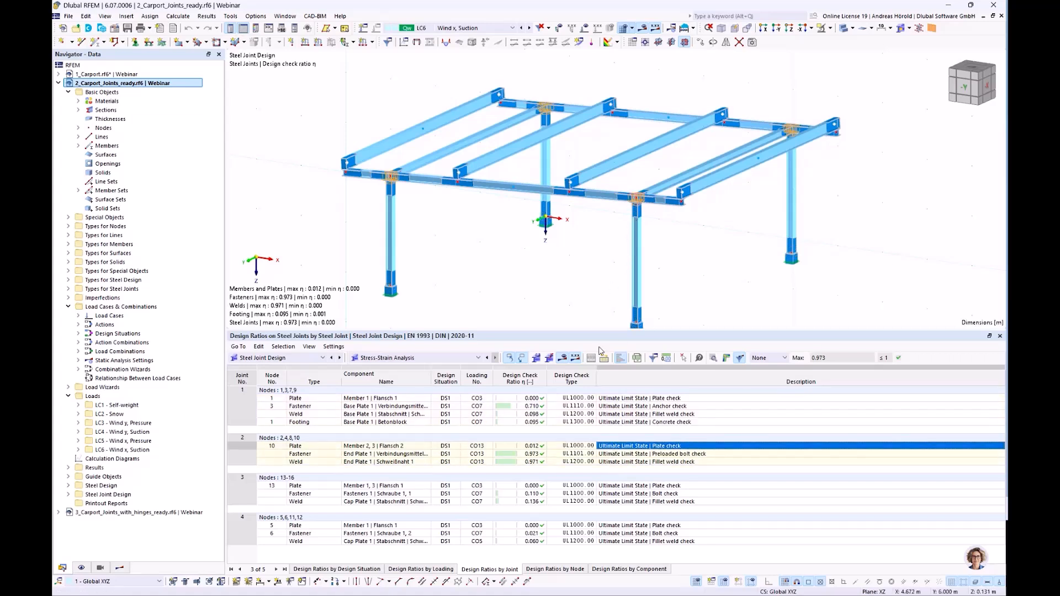
{"action": "left_click", "coordinate": [620, 455]}
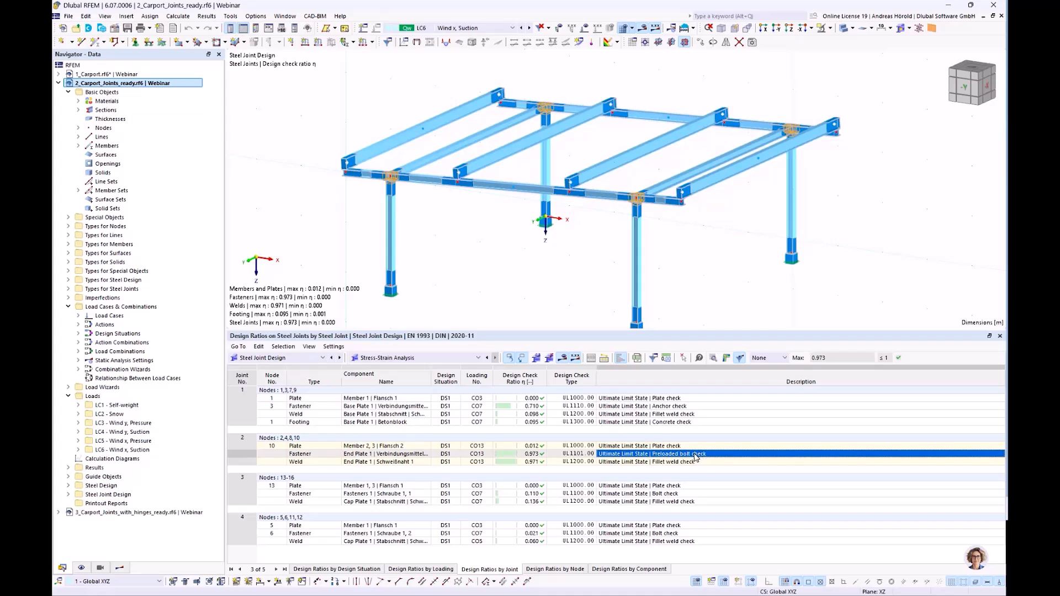
Review the fillet weld check details of joint 2 and the print options for its formulas, and close the details.
{"action": "left_click", "coordinate": [617, 463]}
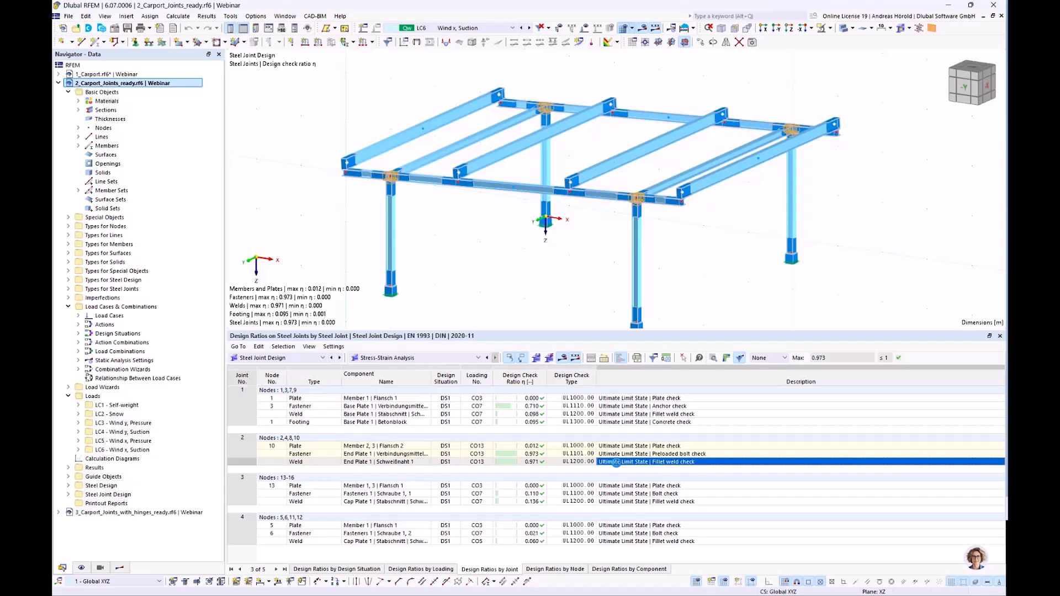
{"action": "double_click", "coordinate": [616, 463]}
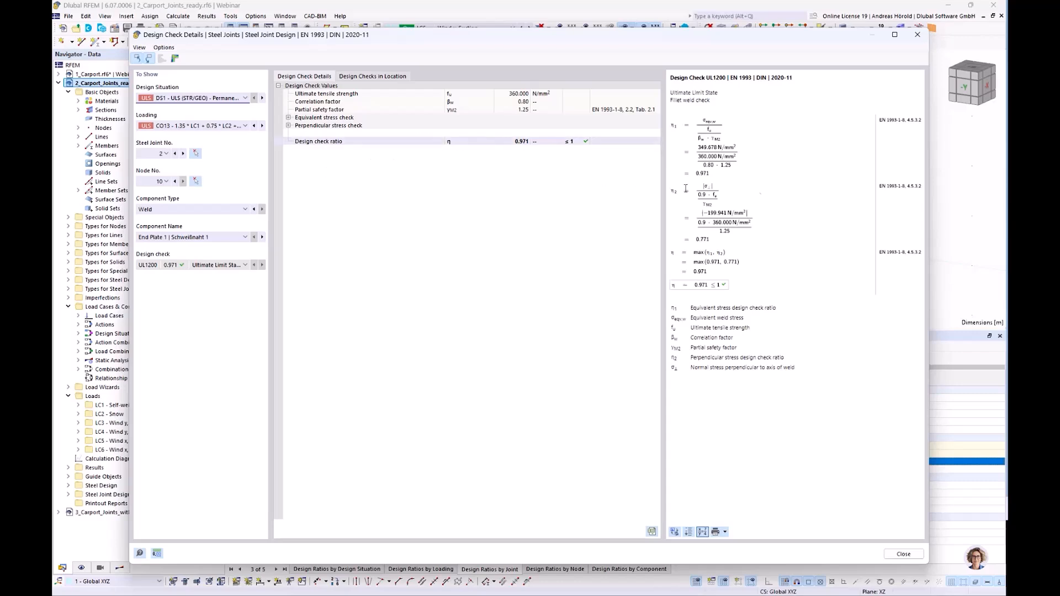
{"action": "left_click", "coordinate": [725, 532]}
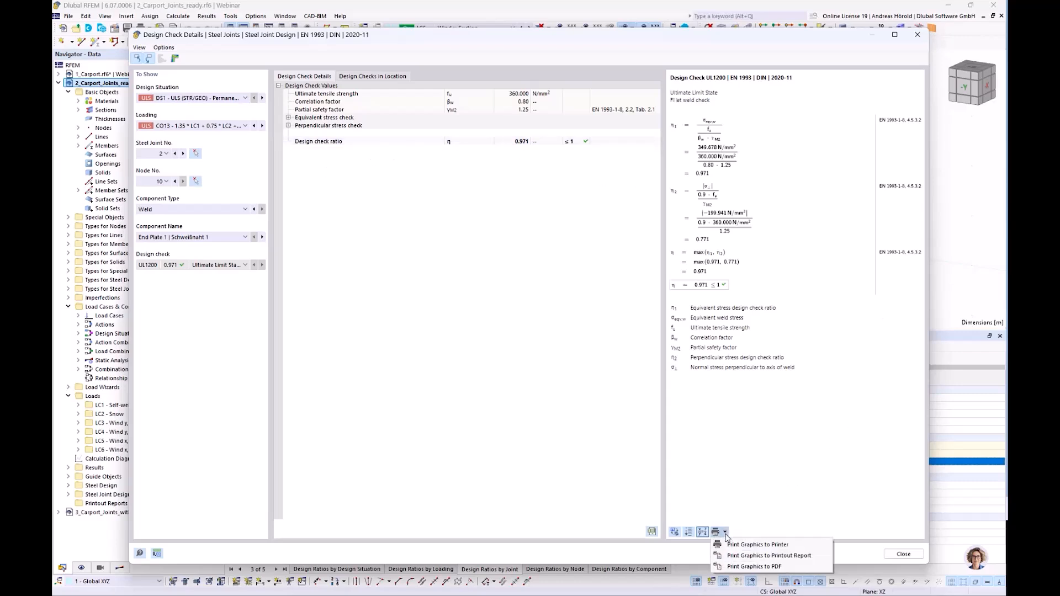
{"action": "left_click", "coordinate": [746, 458]}
{"action": "left_click", "coordinate": [916, 35]}
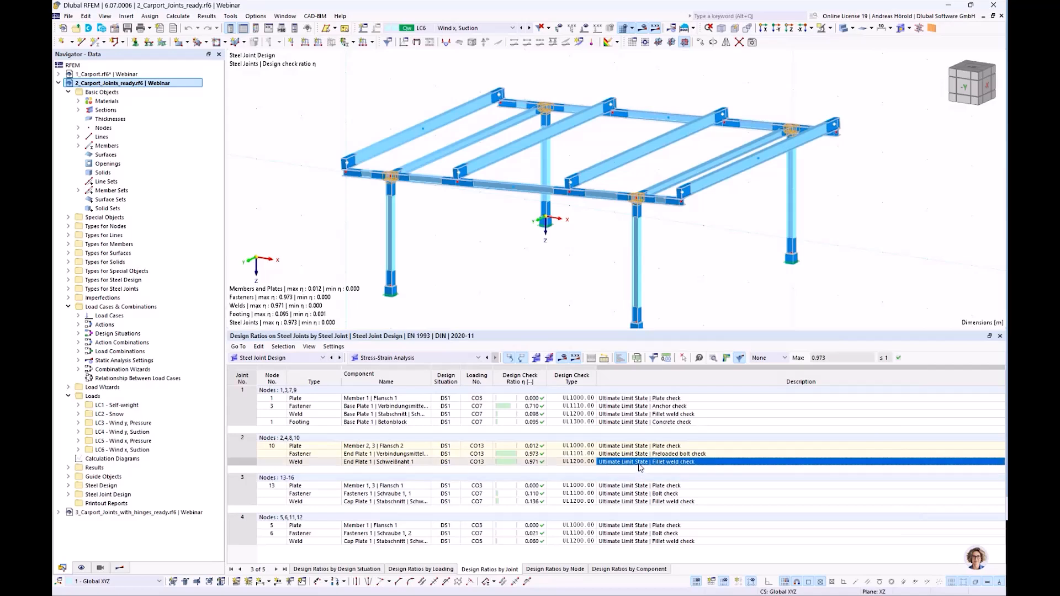
Review the preloaded bolt check details of joint 2, including bearing, tension, punching shear and slip resistance, and close them.
{"action": "left_click", "coordinate": [642, 454]}
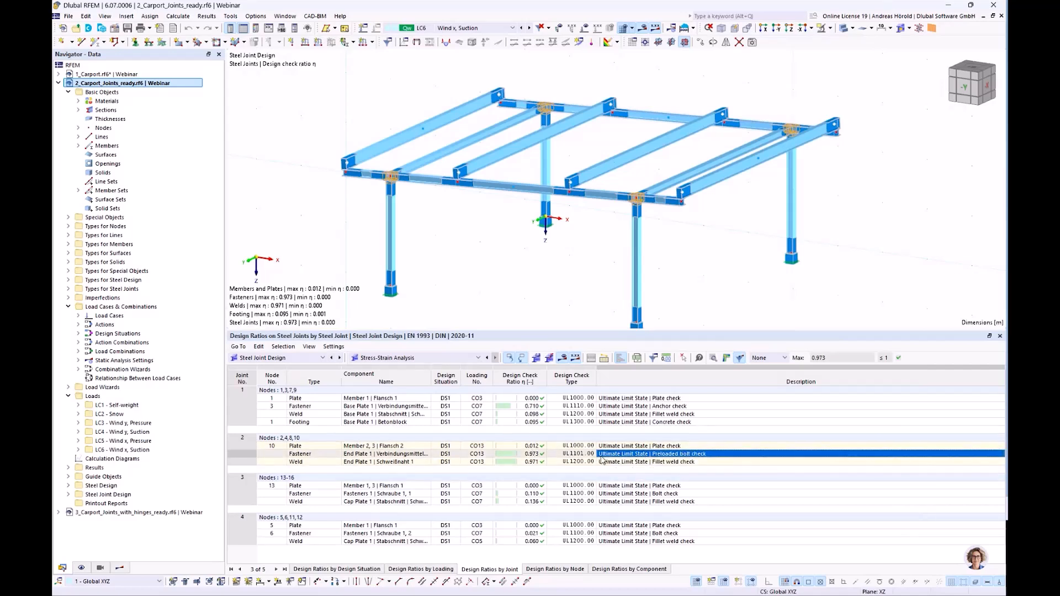
{"action": "left_click", "coordinate": [713, 359]}
{"action": "left_click", "coordinate": [713, 359]}
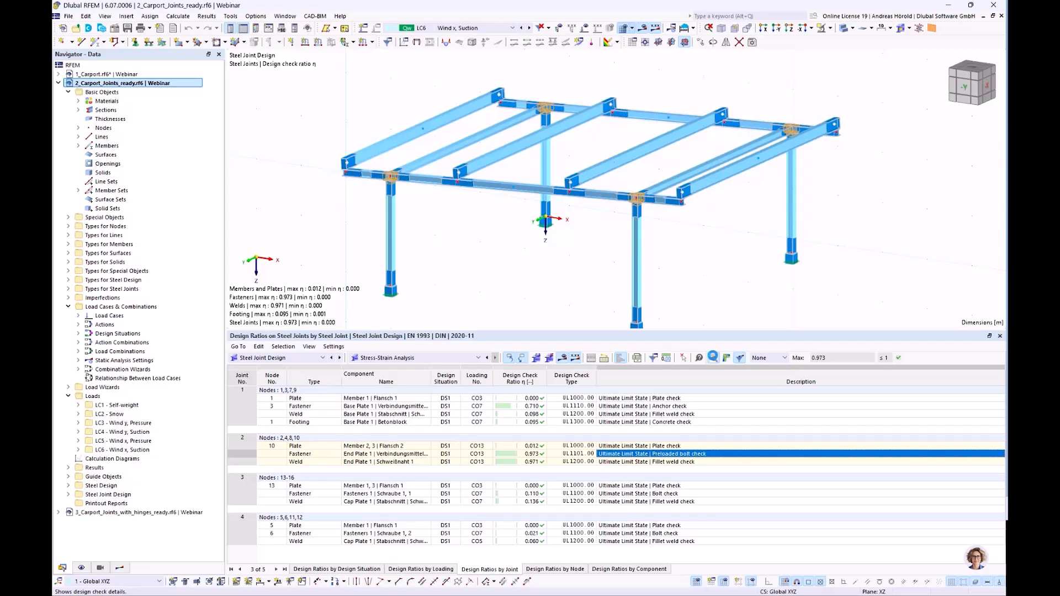
{"action": "left_click", "coordinate": [712, 357]}
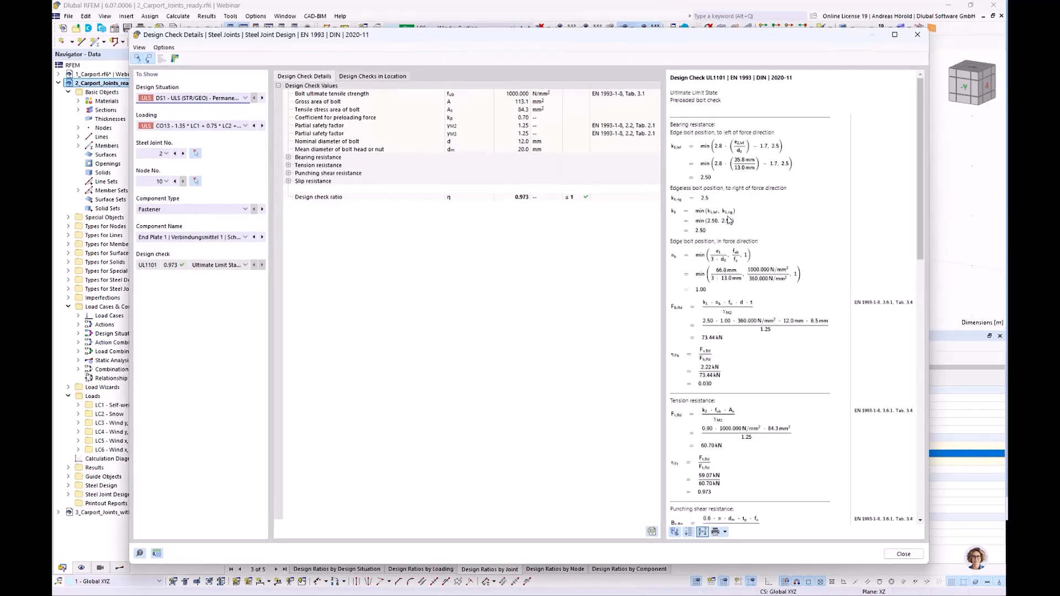
{"action": "scroll", "coordinate": [728, 220], "scroll_direction": "down", "scroll_amount": 5}
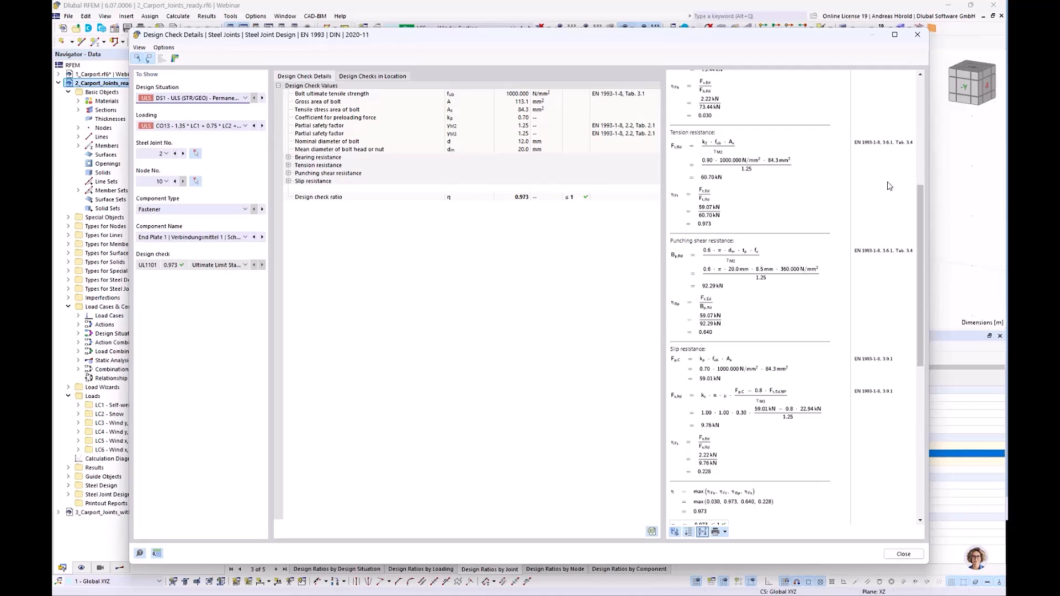
{"action": "scroll", "coordinate": [873, 192], "scroll_direction": "down", "scroll_amount": 2}
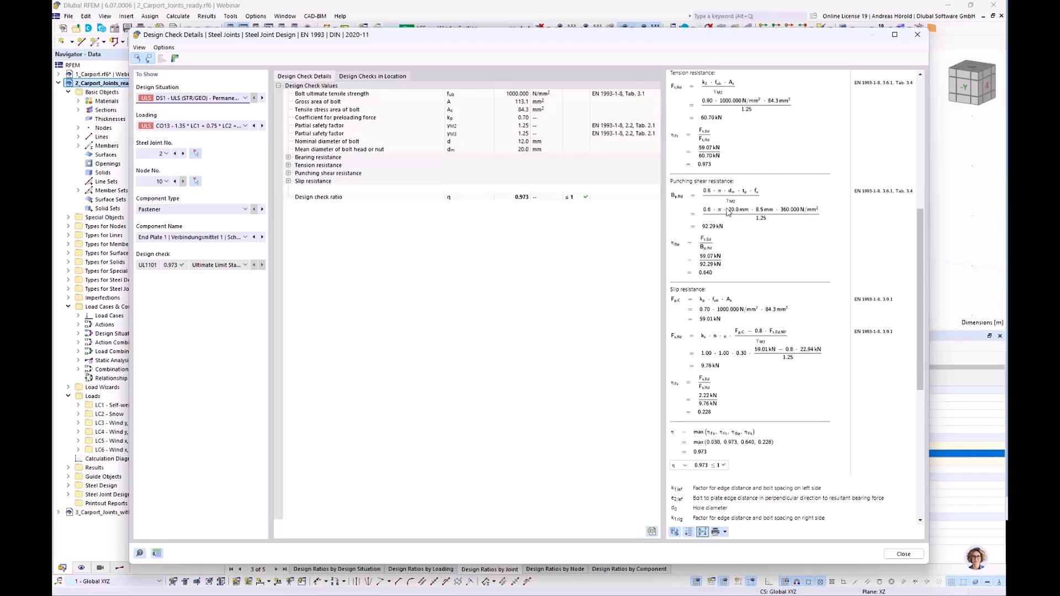
{"action": "scroll", "coordinate": [722, 270], "scroll_direction": "down", "scroll_amount": 8}
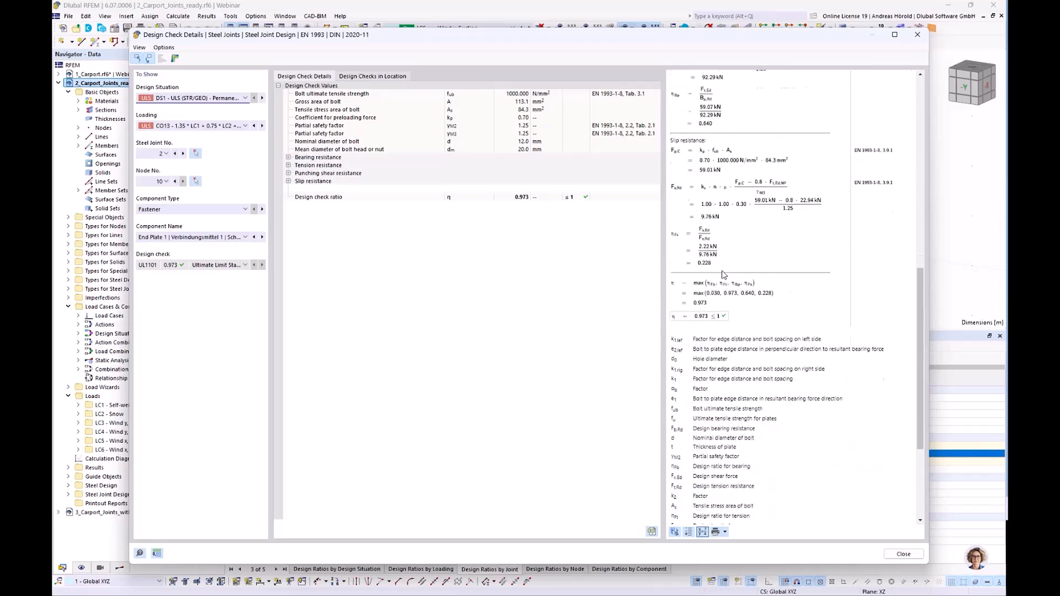
{"action": "scroll", "coordinate": [722, 271], "scroll_direction": "up", "scroll_amount": 15}
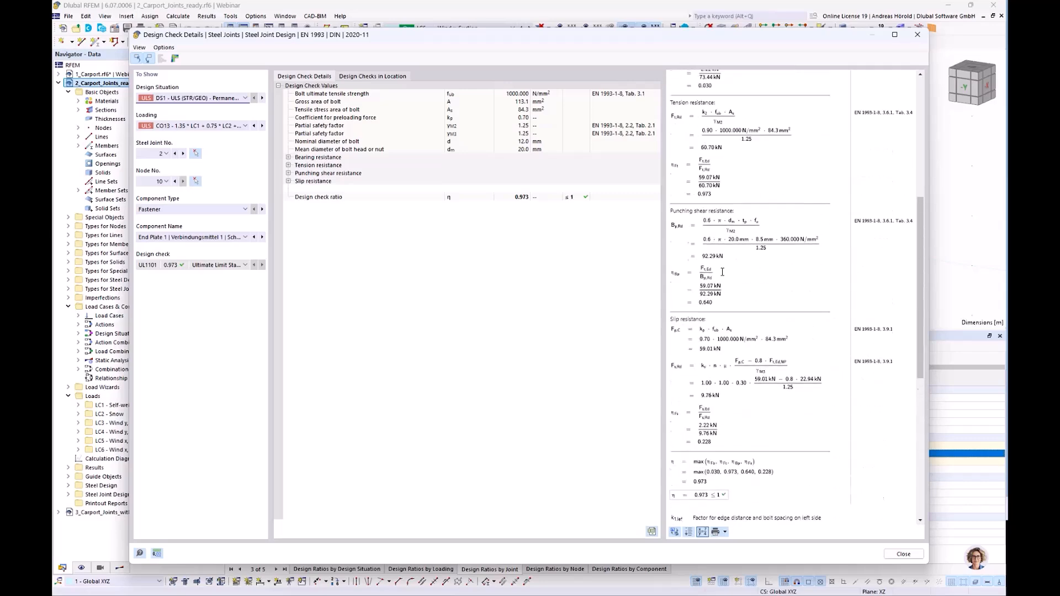
{"action": "left_click", "coordinate": [917, 35]}
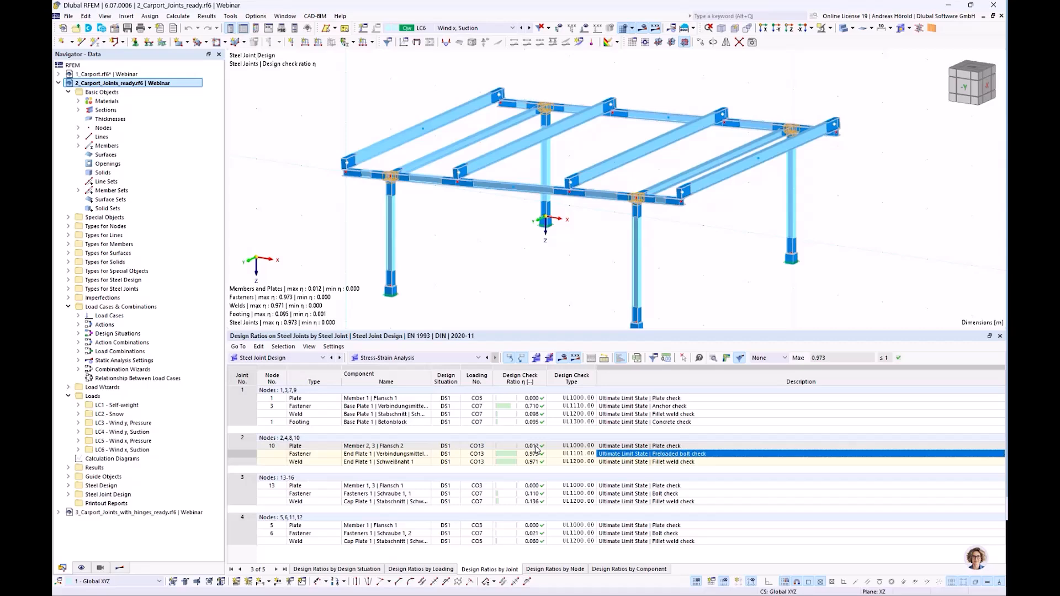
Open joint 2's plate check details and its Results in Steel Joint, restricted to the specific component Flansch 2 of Member 2, 3.
{"action": "left_click", "coordinate": [625, 447]}
{"action": "double_click", "coordinate": [624, 446]}
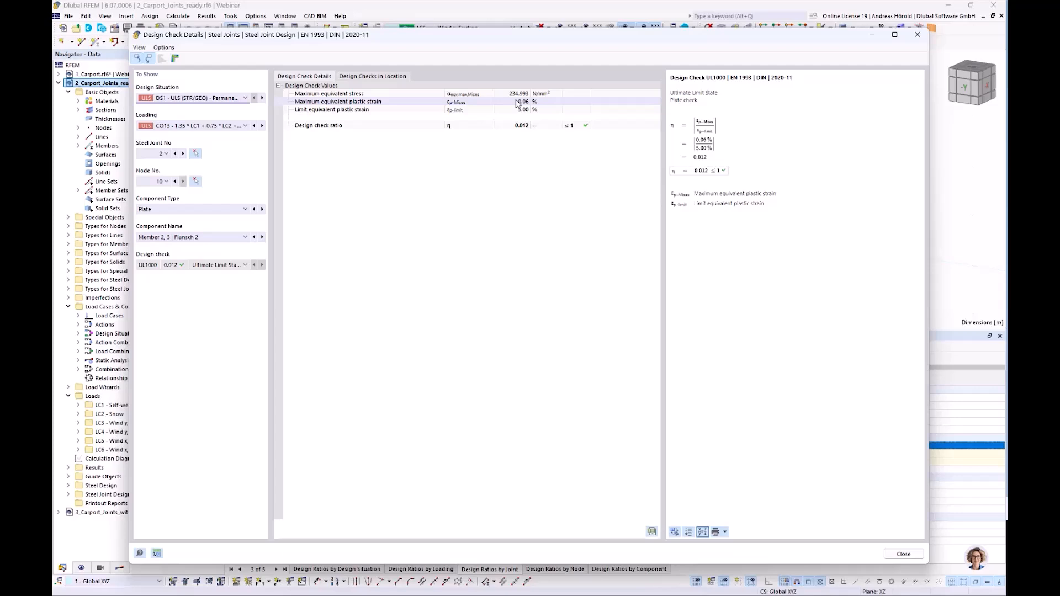
{"action": "left_click", "coordinate": [173, 59]}
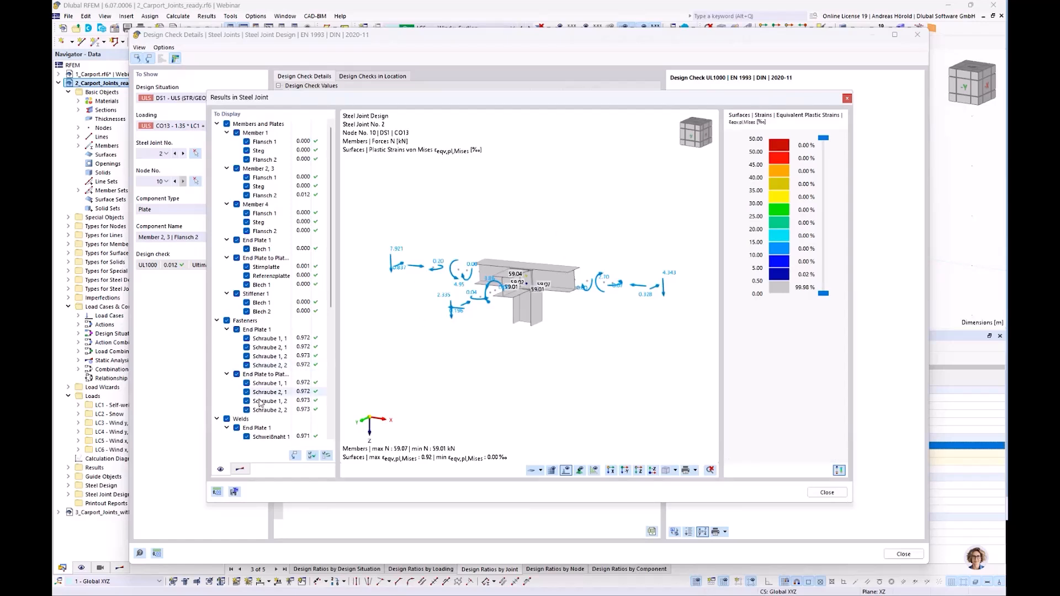
{"action": "left_click", "coordinate": [295, 456]}
Examine the plastic strains around the bolt holes of Flansch 2 of Member 2, 3.
{"action": "middle_click_drag", "start_coordinate": [437, 336], "coordinate": [541, 353], "text": "ctrl"}
{"action": "scroll", "coordinate": [516, 329], "scroll_direction": "up", "scroll_amount": 5}
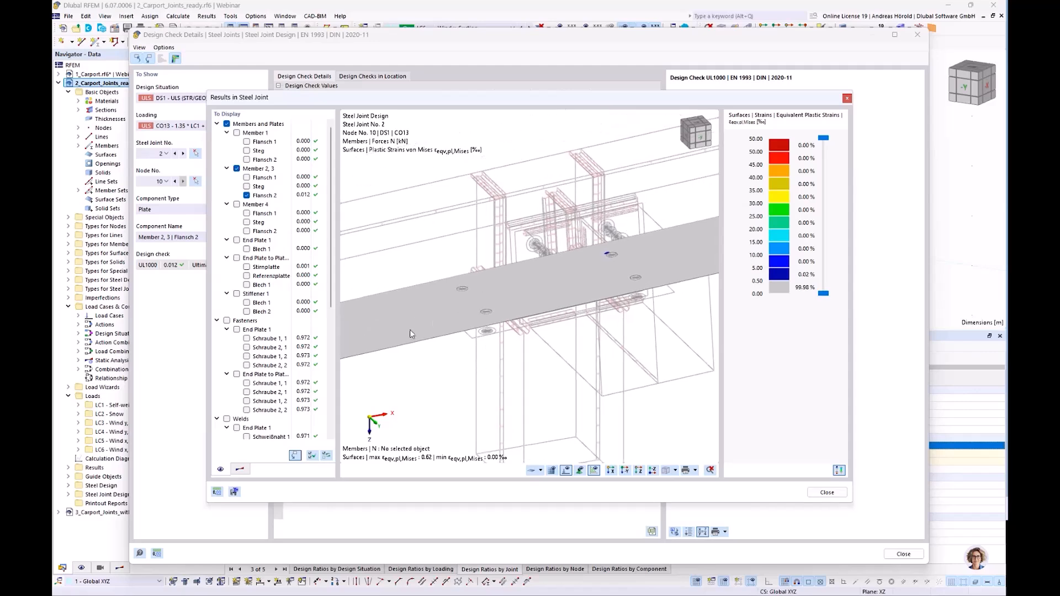
{"action": "scroll", "coordinate": [410, 326], "scroll_direction": "down", "scroll_amount": 5}
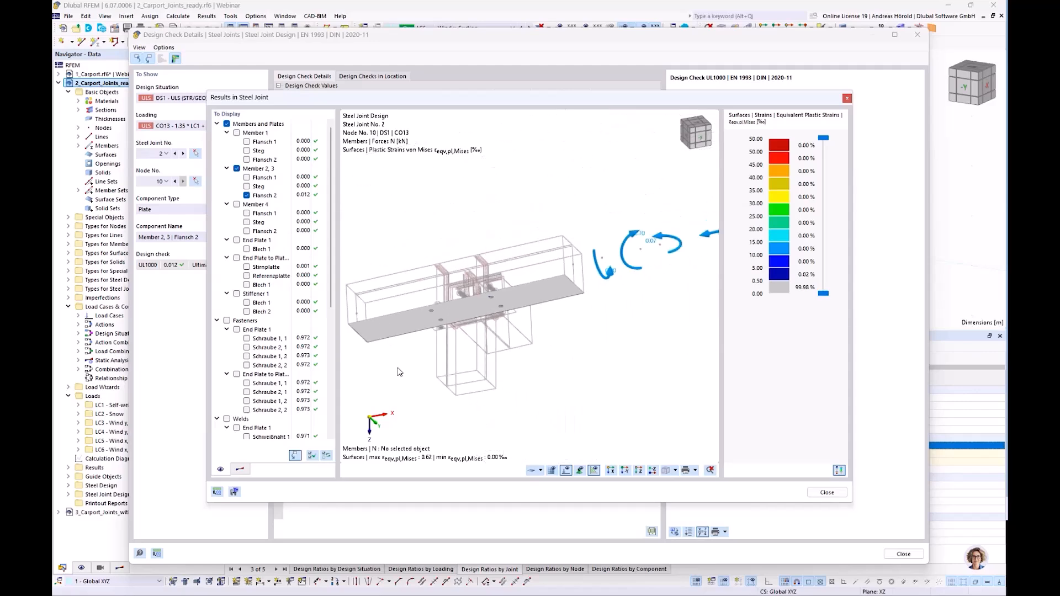
{"action": "scroll", "coordinate": [498, 305], "scroll_direction": "up", "scroll_amount": 6}
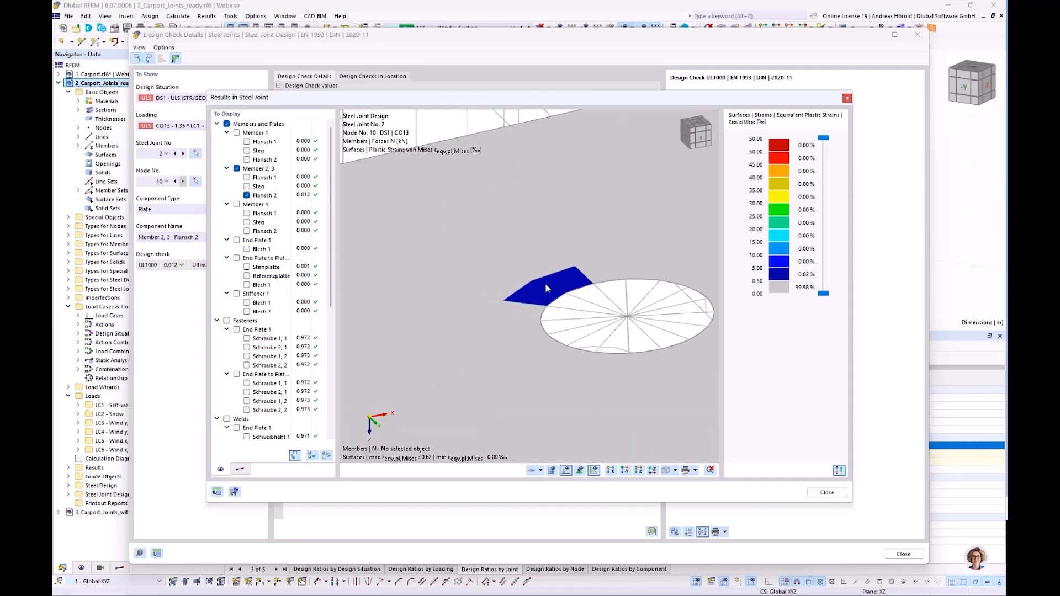
{"action": "scroll", "coordinate": [545, 286], "scroll_direction": "down", "scroll_amount": 2}
{"action": "scroll", "coordinate": [547, 287], "scroll_direction": "down", "scroll_amount": 2}
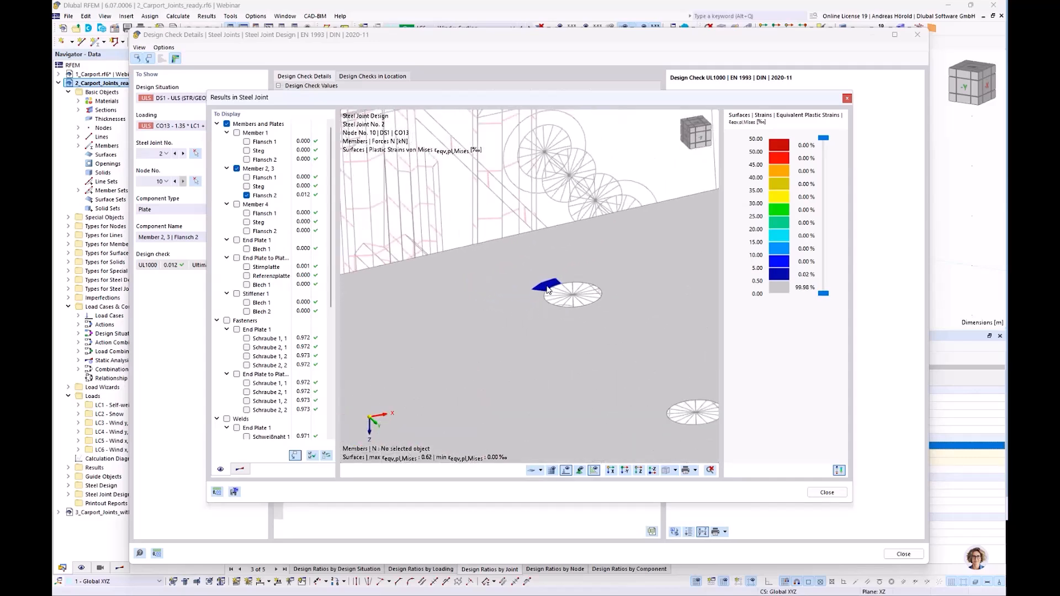
{"action": "scroll", "coordinate": [547, 288], "scroll_direction": "down", "scroll_amount": 3}
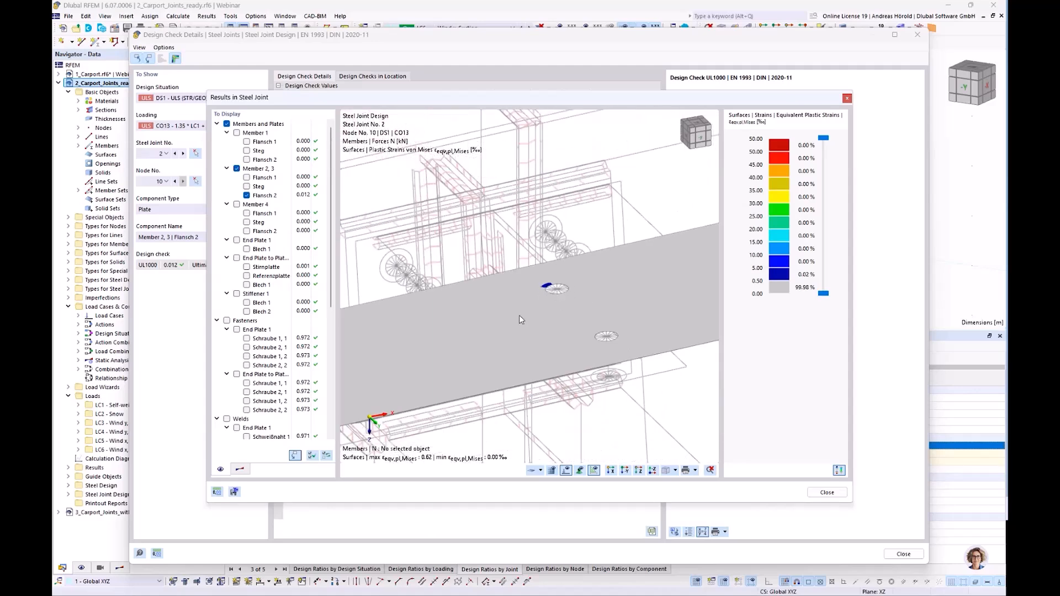
{"action": "middle_click_drag", "start_coordinate": [521, 315], "coordinate": [554, 289]}
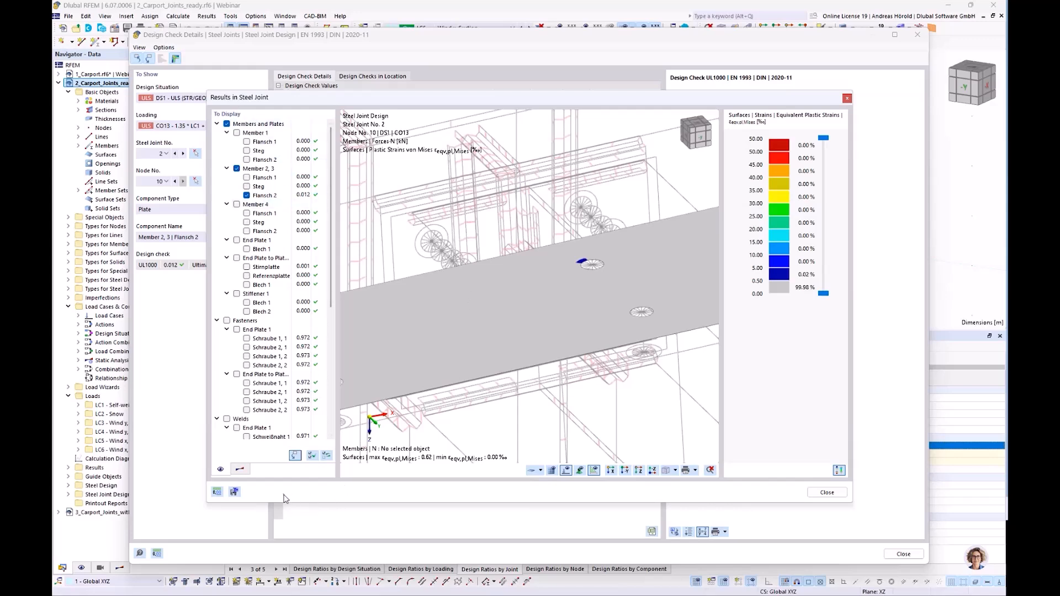
Switch the surface results to equivalent stress and examine the stress distribution around the flange's bolt holes.
{"action": "left_click", "coordinate": [240, 470]}
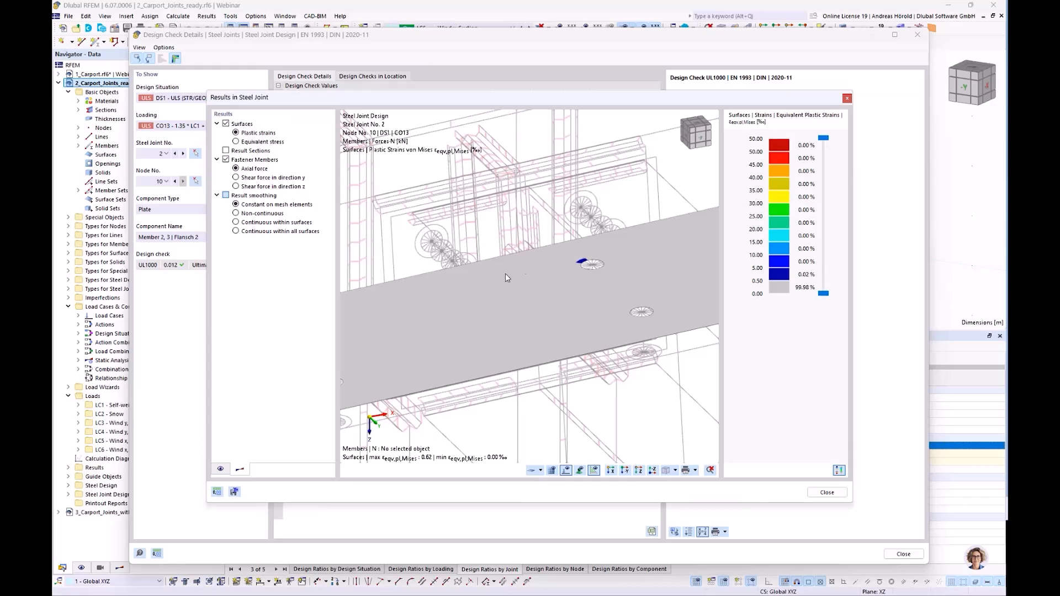
{"action": "left_click", "coordinate": [236, 141]}
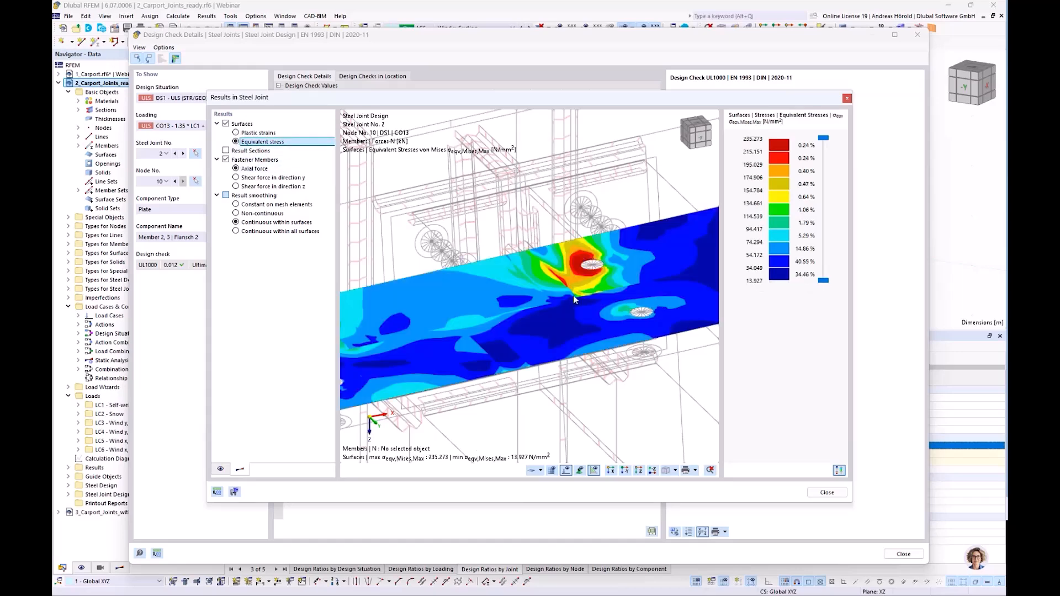
{"action": "scroll", "coordinate": [574, 296], "scroll_direction": "down", "scroll_amount": 3}
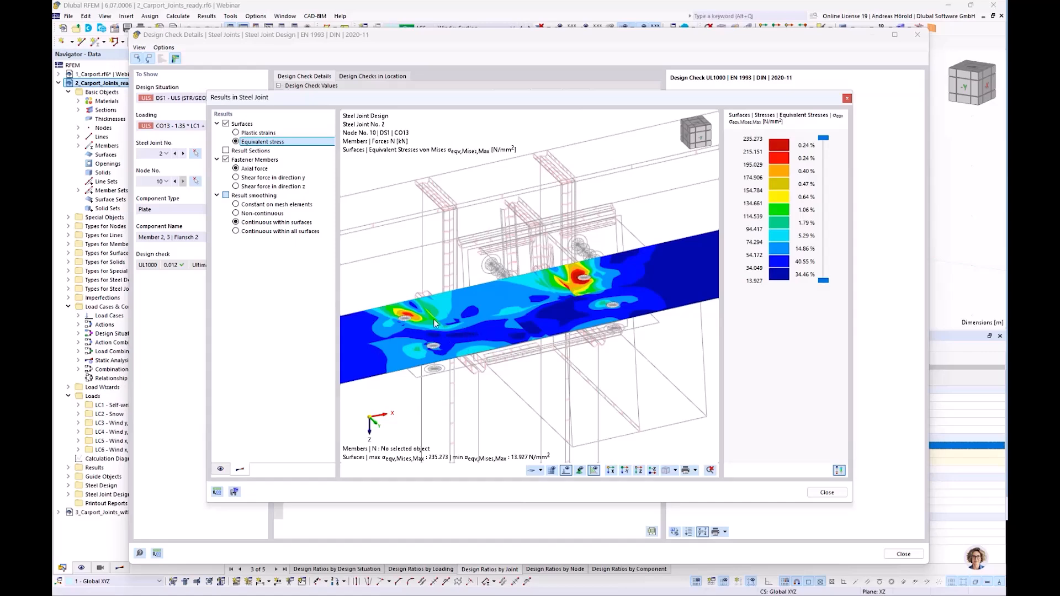
{"action": "scroll", "coordinate": [411, 317], "scroll_direction": "up", "scroll_amount": 4}
{"action": "scroll", "coordinate": [698, 283], "scroll_direction": "up", "scroll_amount": 1}
{"action": "middle_click_drag", "start_coordinate": [698, 283], "coordinate": [575, 352]}
{"action": "scroll", "coordinate": [574, 351], "scroll_direction": "up", "scroll_amount": 4}
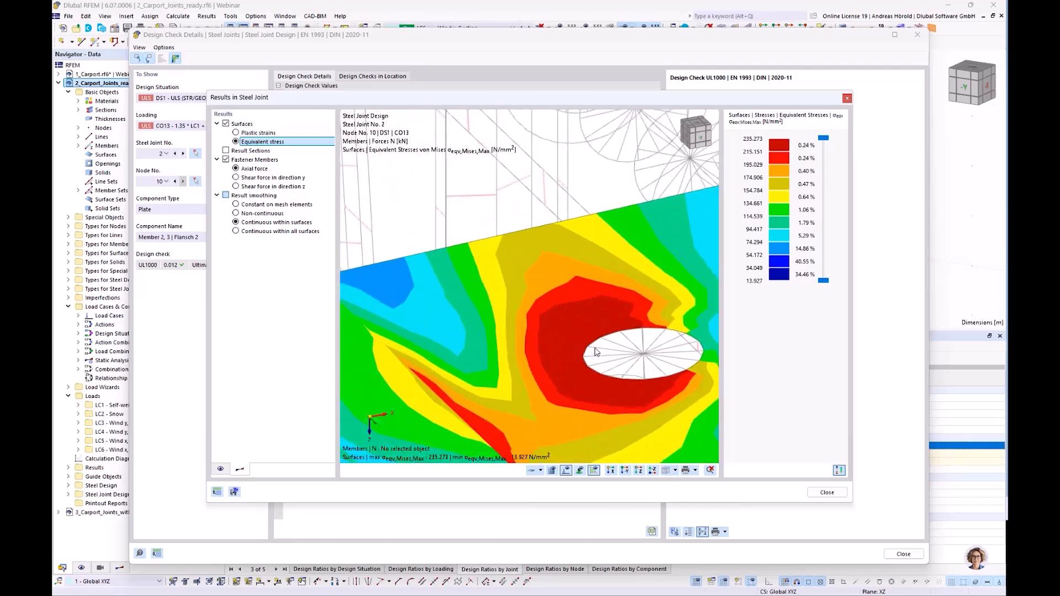
{"action": "scroll", "coordinate": [582, 351], "scroll_direction": "down", "scroll_amount": 5}
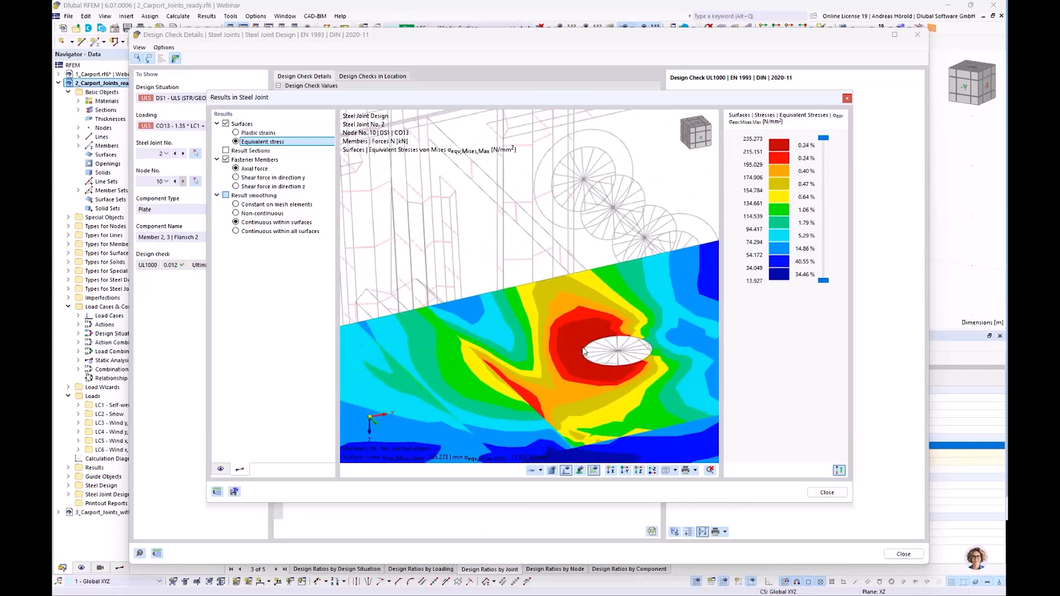
{"action": "scroll", "coordinate": [581, 351], "scroll_direction": "down", "scroll_amount": 5}
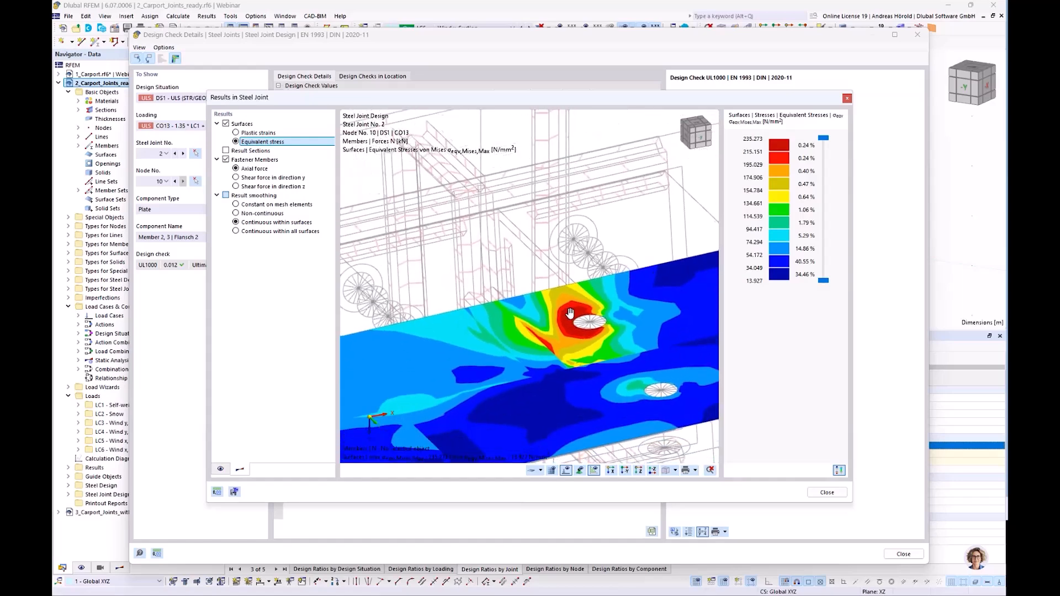
{"action": "scroll", "coordinate": [570, 312], "scroll_direction": "down", "scroll_amount": 2}
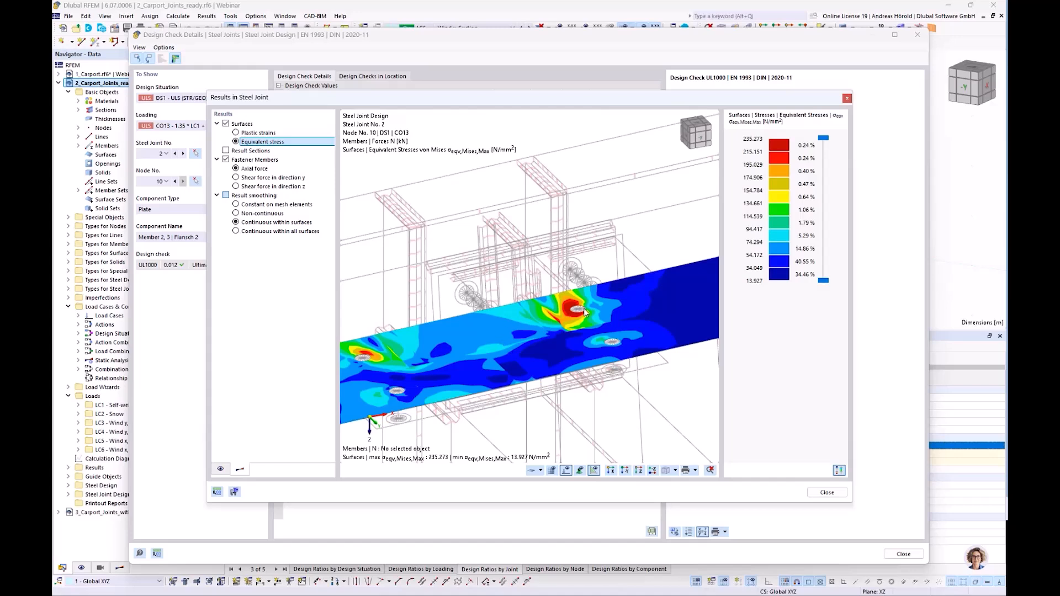
{"action": "middle_click_drag", "start_coordinate": [505, 348], "coordinate": [536, 341]}
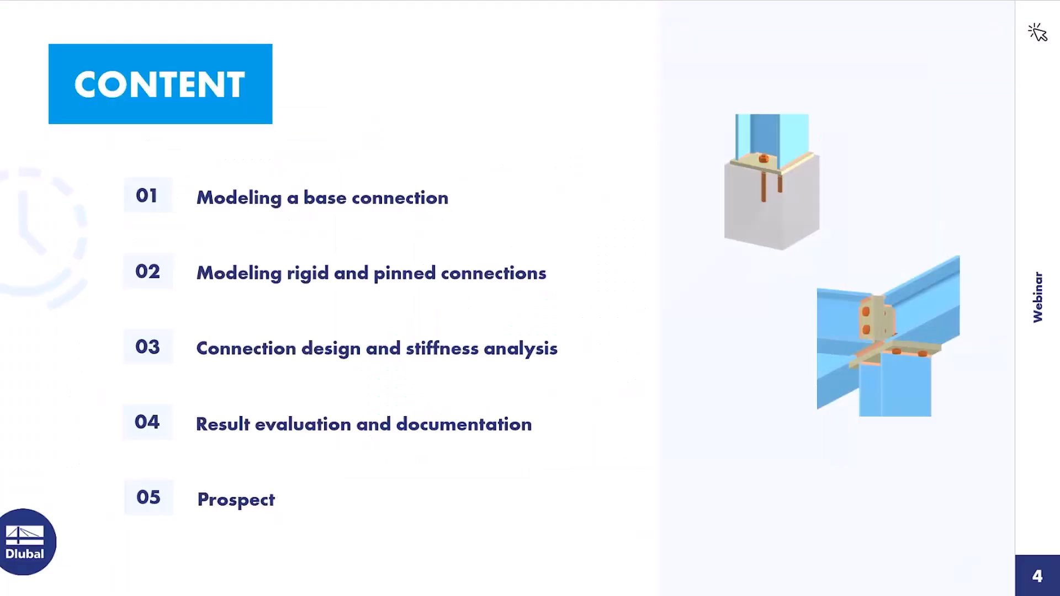
{"action": "left_click", "coordinate": [919, 435]}
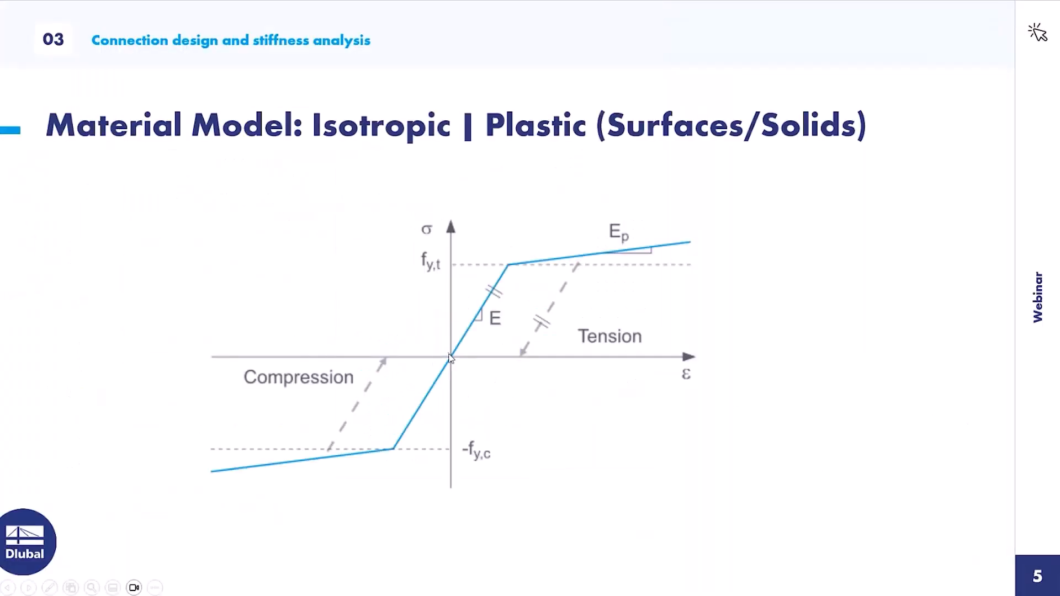
{"action": "left_click", "coordinate": [507, 273]}
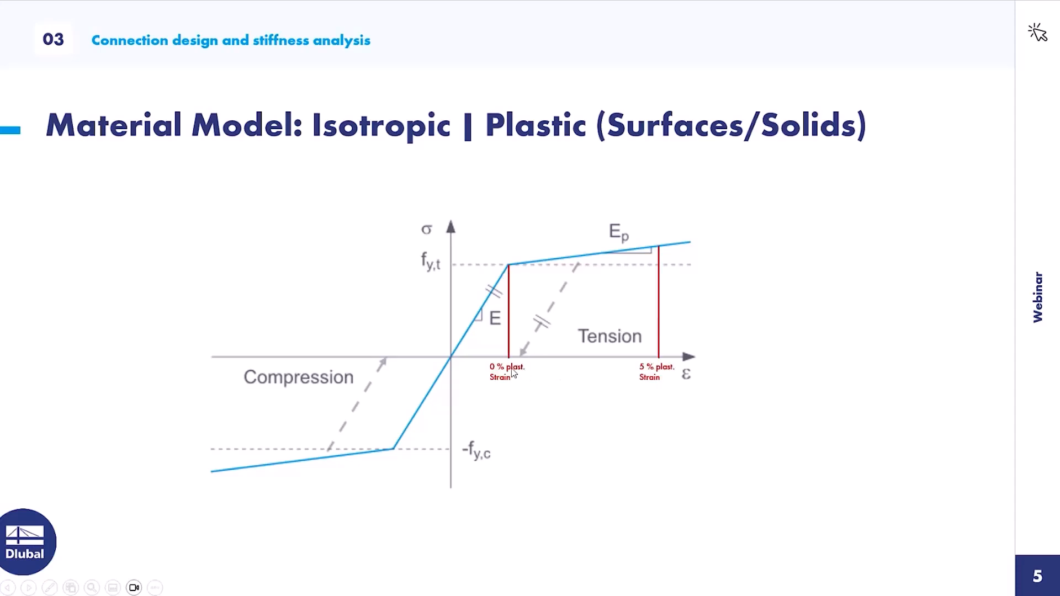
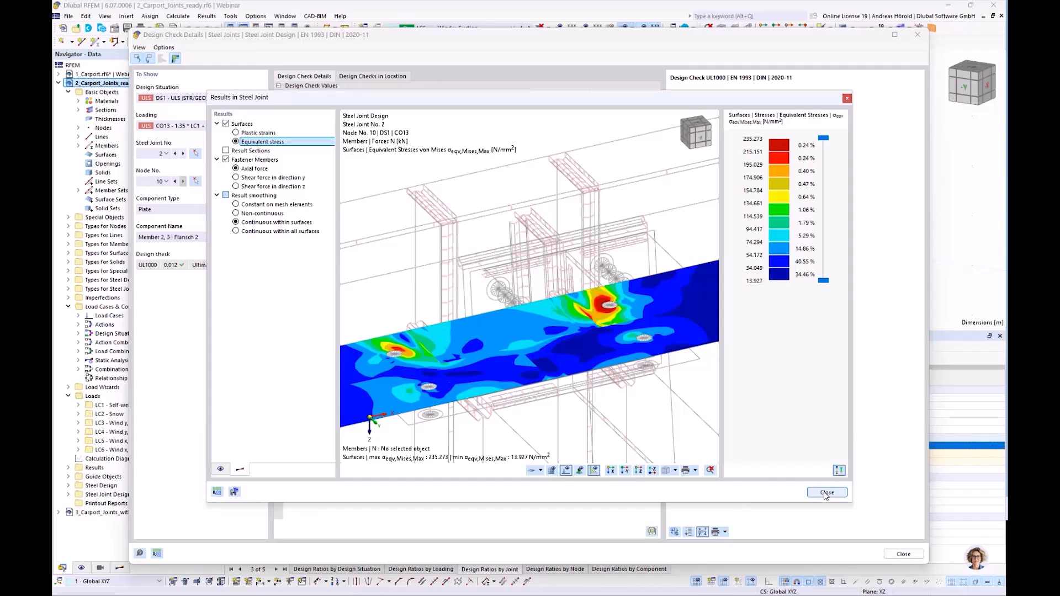
Close joint 2's stress results and plate check details, and display the Stiffness Analysis results of the steel joint design.
{"action": "left_click", "coordinate": [826, 493]}
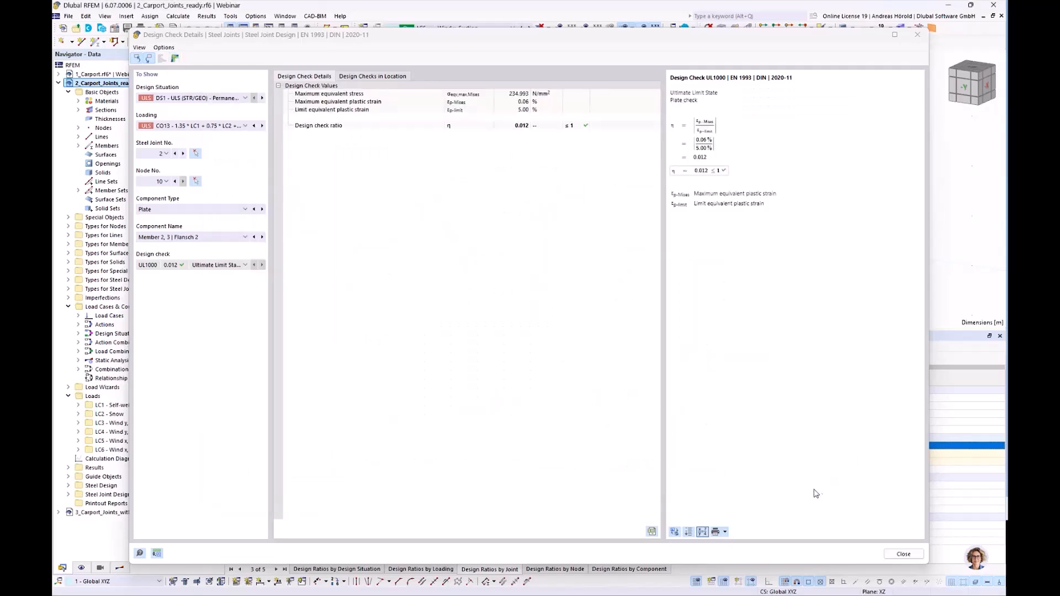
{"action": "left_click", "coordinate": [895, 555]}
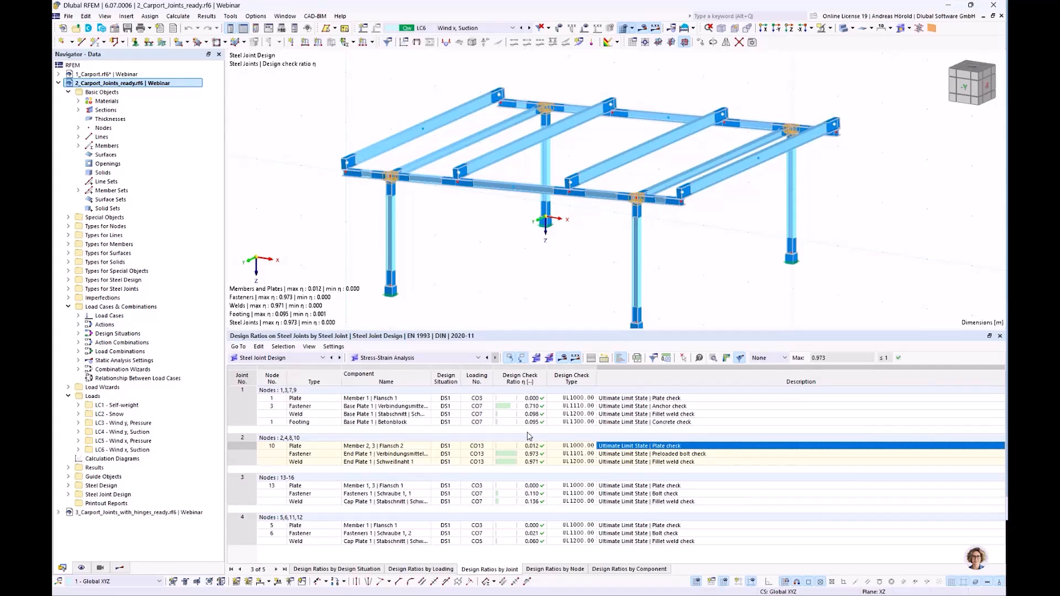
{"action": "left_click", "coordinate": [437, 359]}
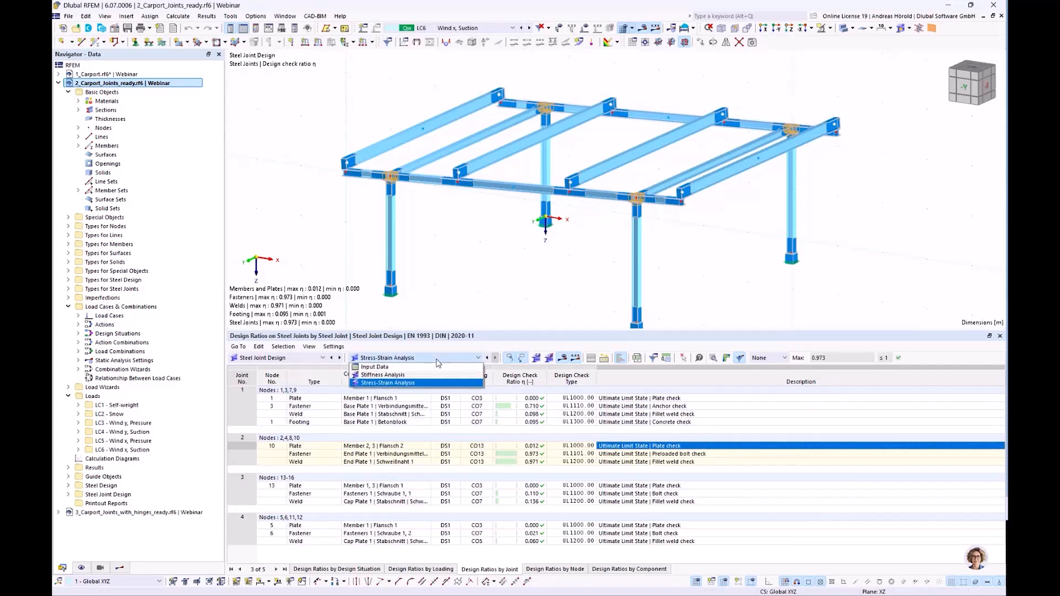
{"action": "left_click", "coordinate": [428, 377]}
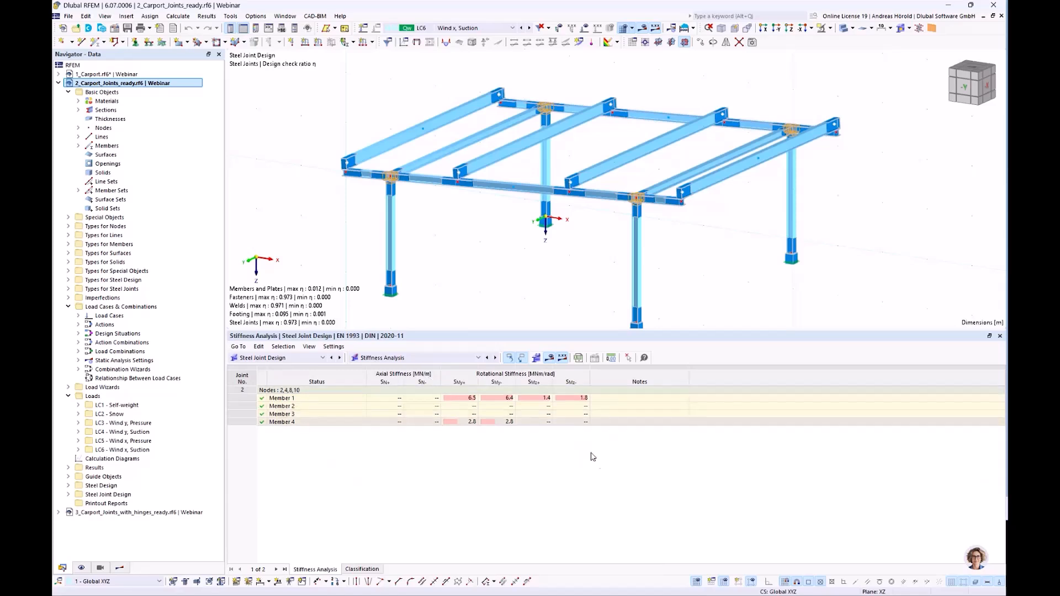
Review the rotational stiffnesses of Member 1 and Member 4 in joint 2.
{"action": "left_click", "coordinate": [508, 398]}
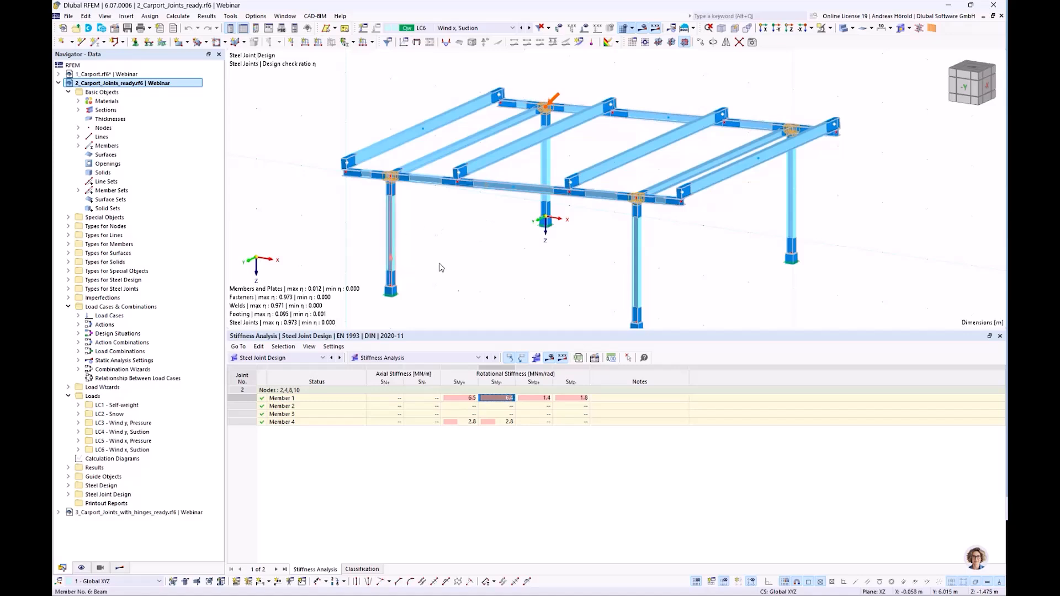
{"action": "left_click", "coordinate": [545, 398]}
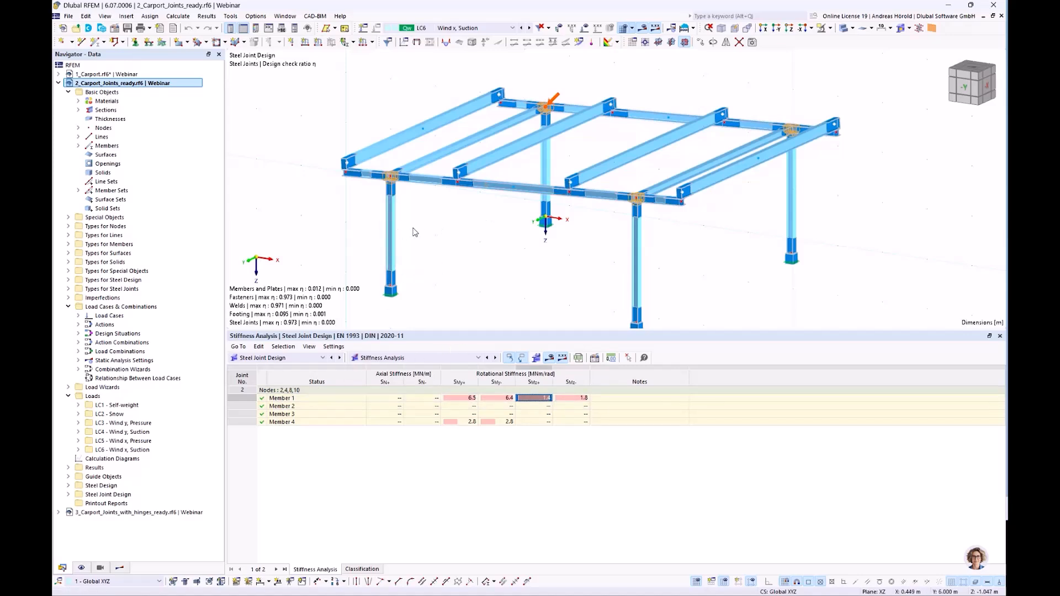
{"action": "left_click", "coordinate": [501, 422]}
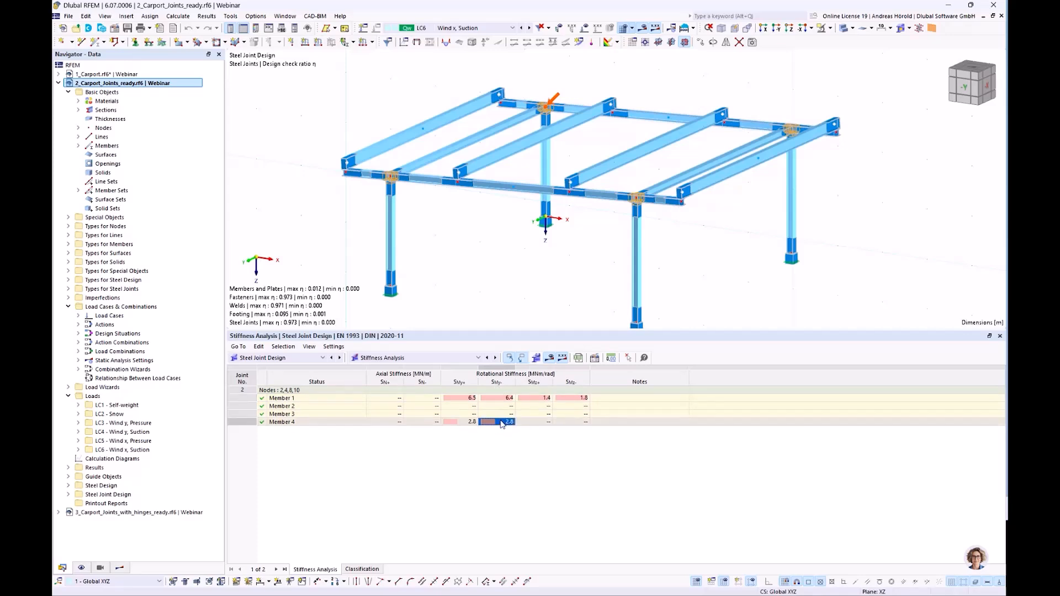
{"action": "left_click", "coordinate": [457, 424]}
{"action": "left_click", "coordinate": [499, 422]}
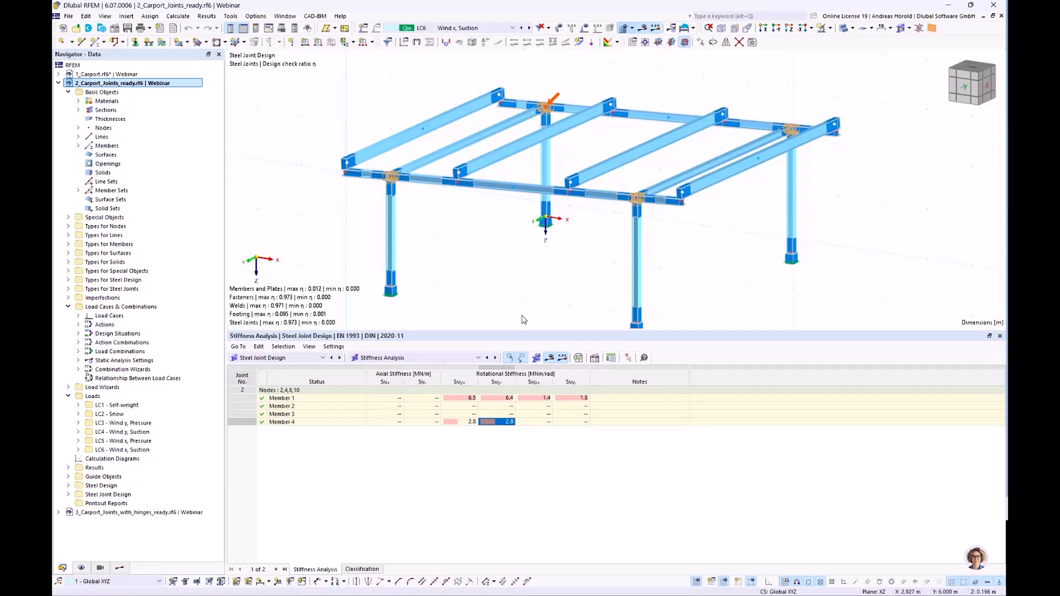
Shrink the results table to enlarge the carport view, and locate Member 1's positive rotational stiffness about z.
{"action": "left_click_drag", "start_coordinate": [563, 332], "coordinate": [563, 450]}
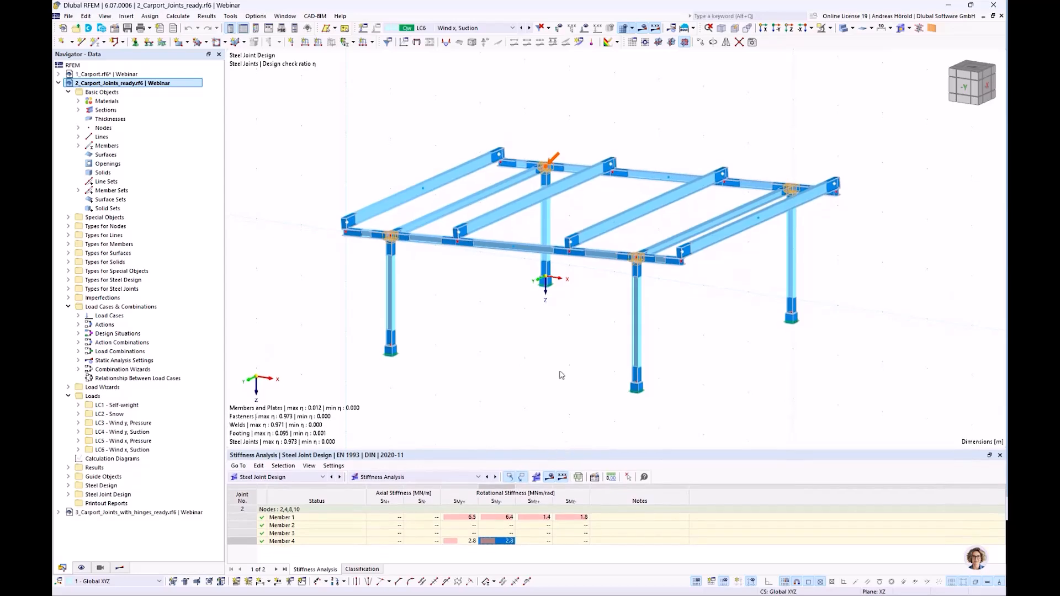
{"action": "scroll", "coordinate": [558, 340], "scroll_direction": "up", "scroll_amount": 5}
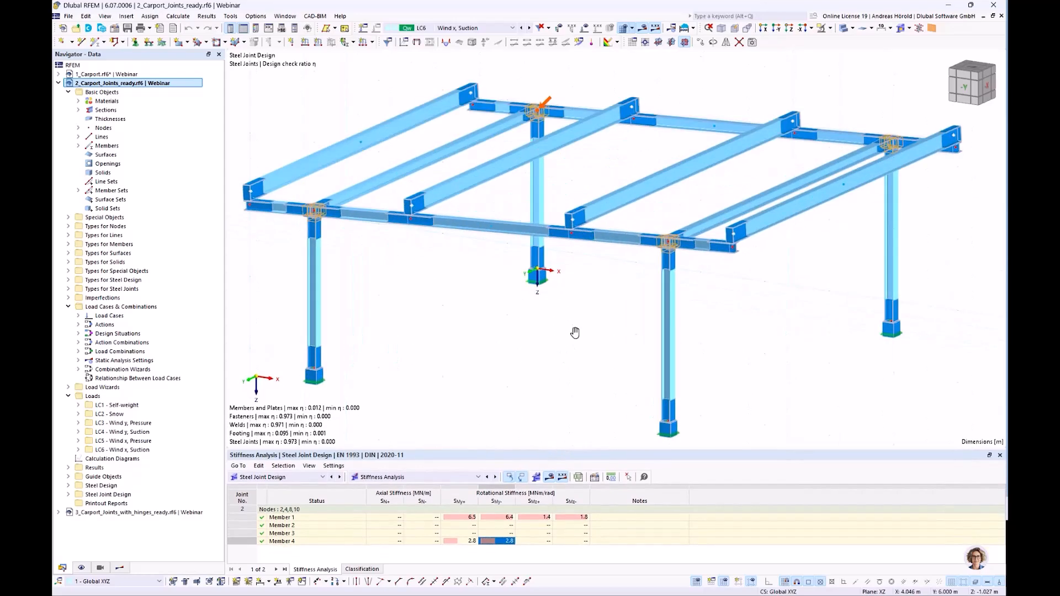
{"action": "middle_click_drag", "start_coordinate": [588, 328], "coordinate": [599, 312], "text": "ctrl"}
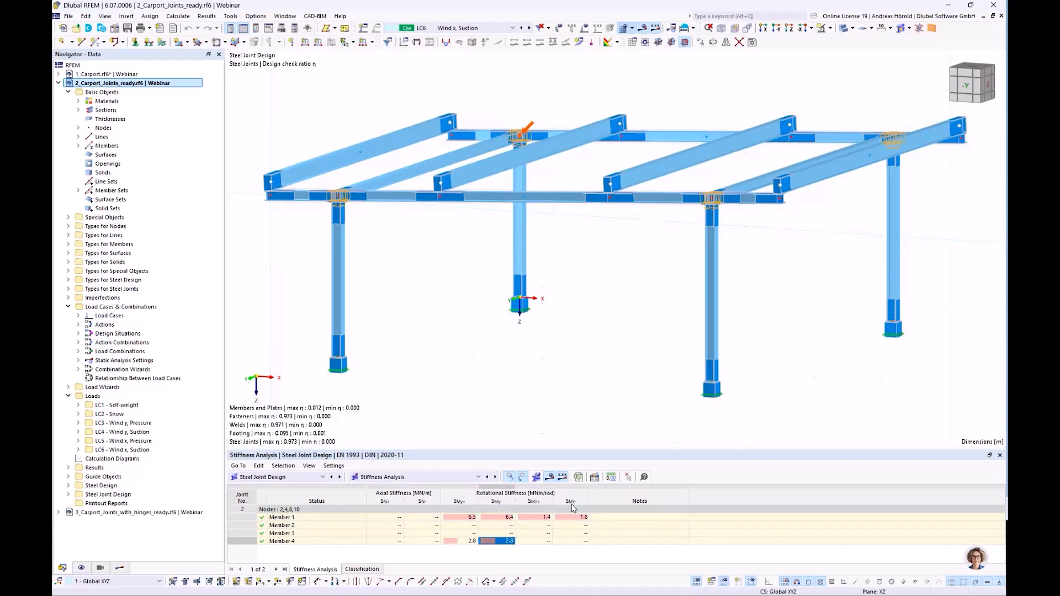
{"action": "left_click", "coordinate": [543, 517]}
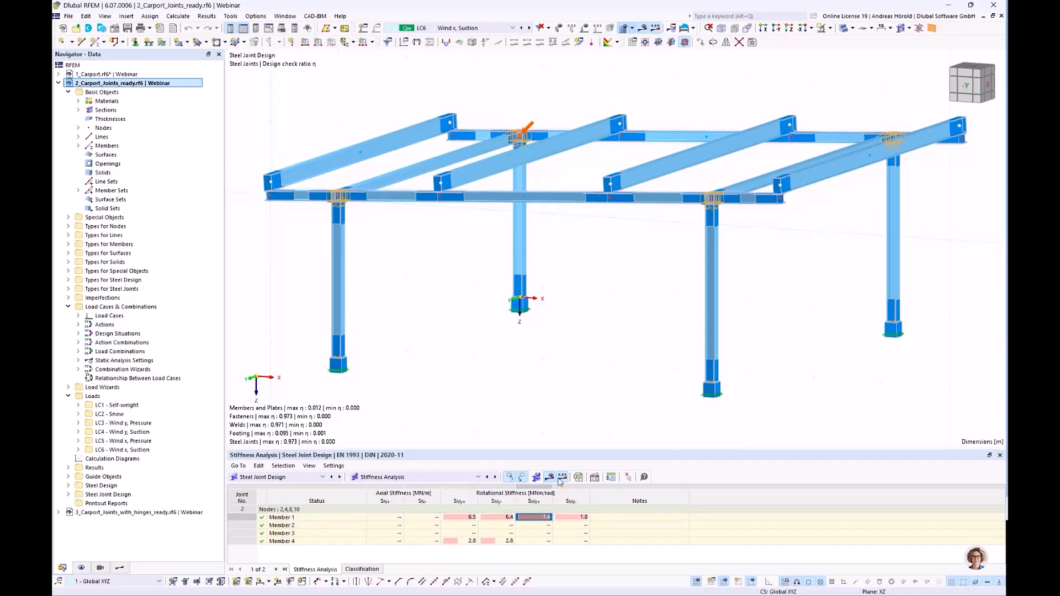
Open the four columns (members 1, 2, 6, 7) together for editing and activate their member hinge assignment.
{"action": "left_click_drag", "start_coordinate": [938, 243], "coordinate": [280, 294]}
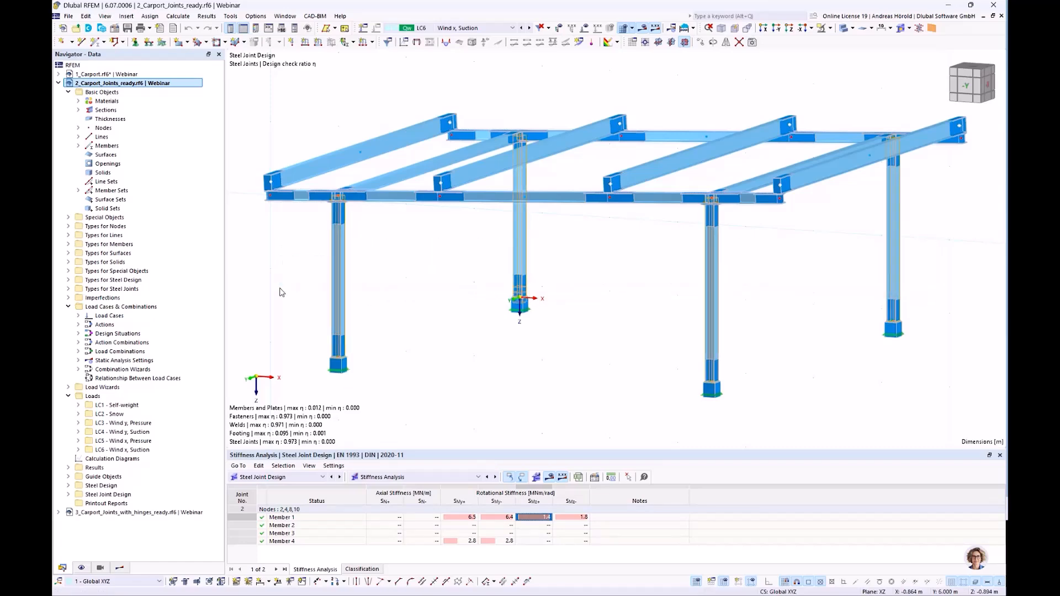
{"action": "double_click", "coordinate": [338, 269]}
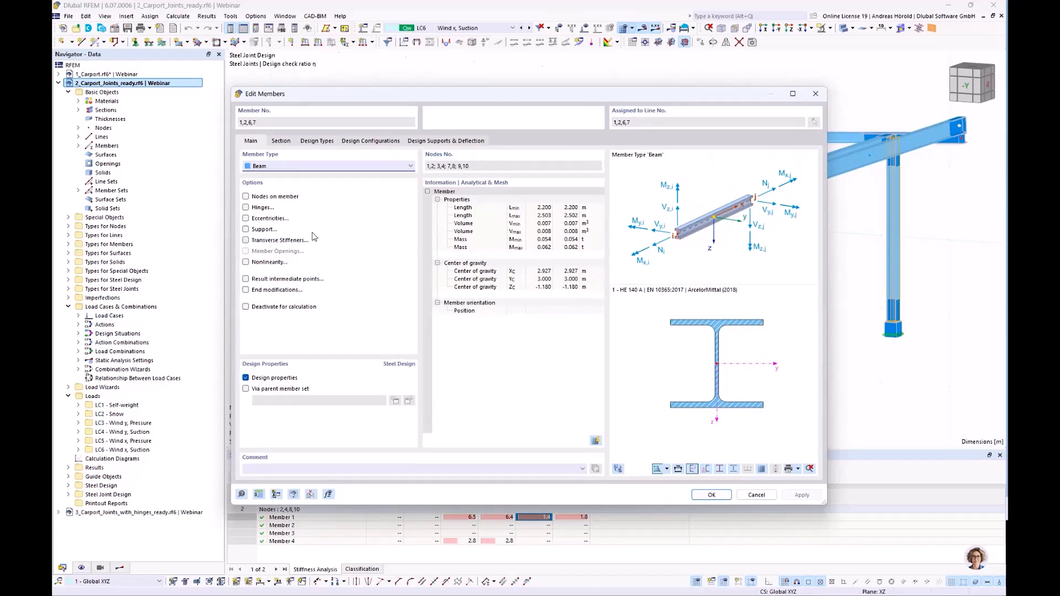
{"action": "left_click", "coordinate": [245, 207]}
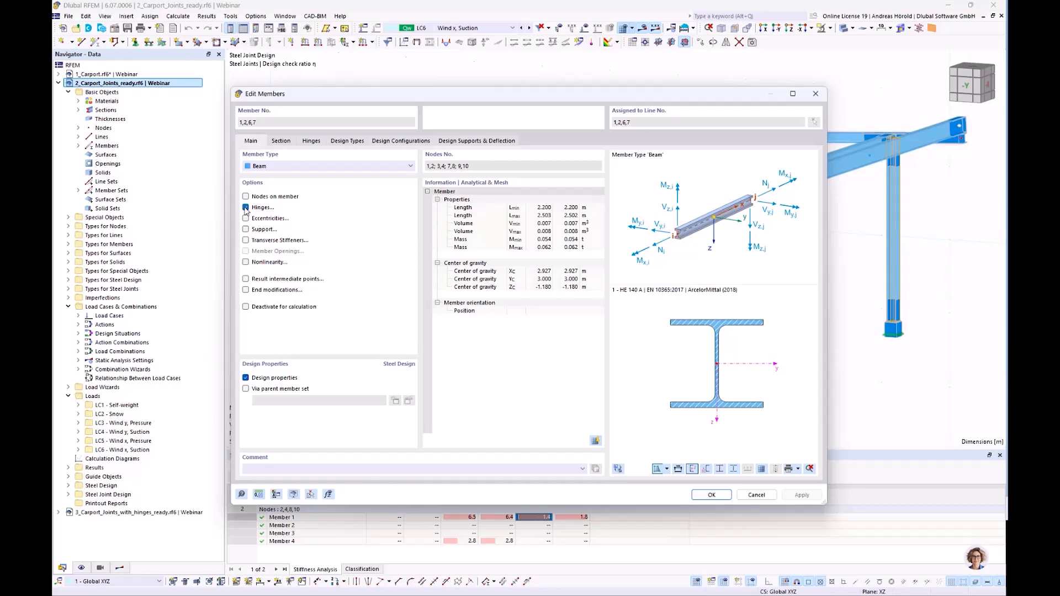
{"action": "left_click", "coordinate": [310, 141]}
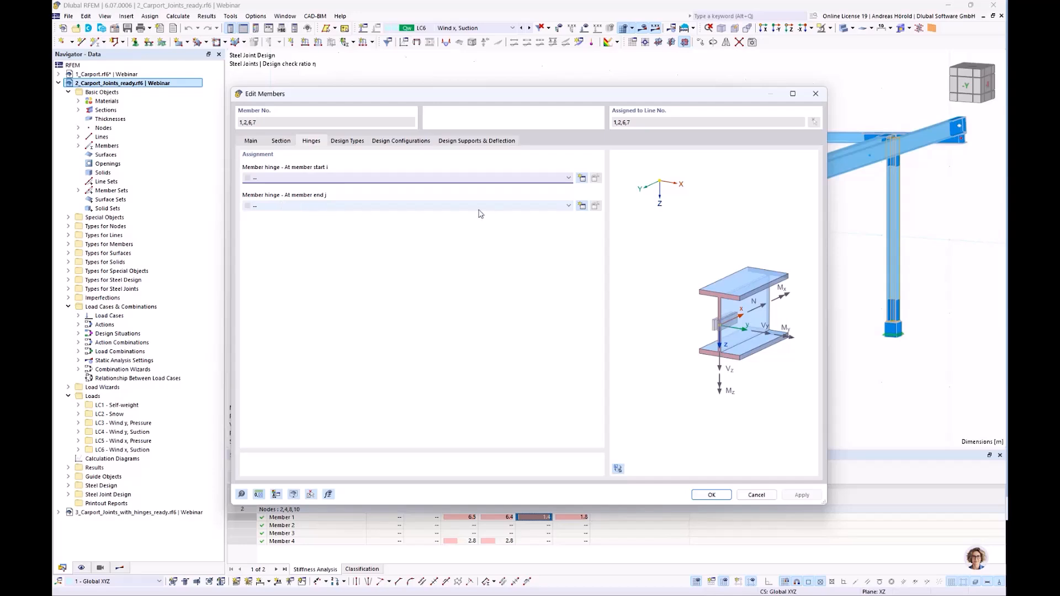
{"action": "left_click", "coordinate": [582, 207]}
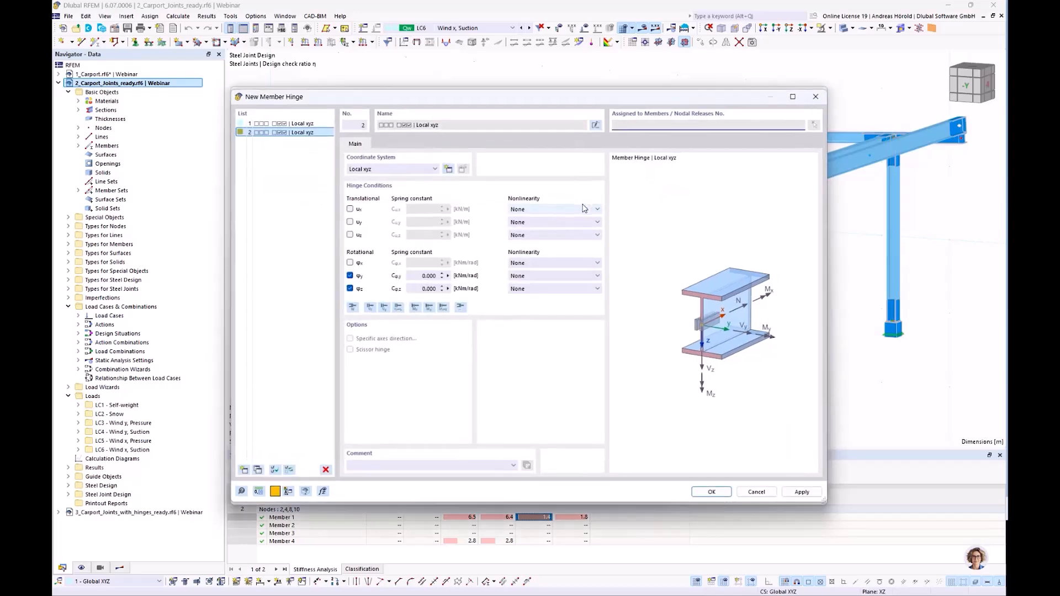
{"action": "left_click", "coordinate": [415, 276]}
{"action": "left_click_drag", "start_coordinate": [601, 93], "coordinate": [604, 61]}
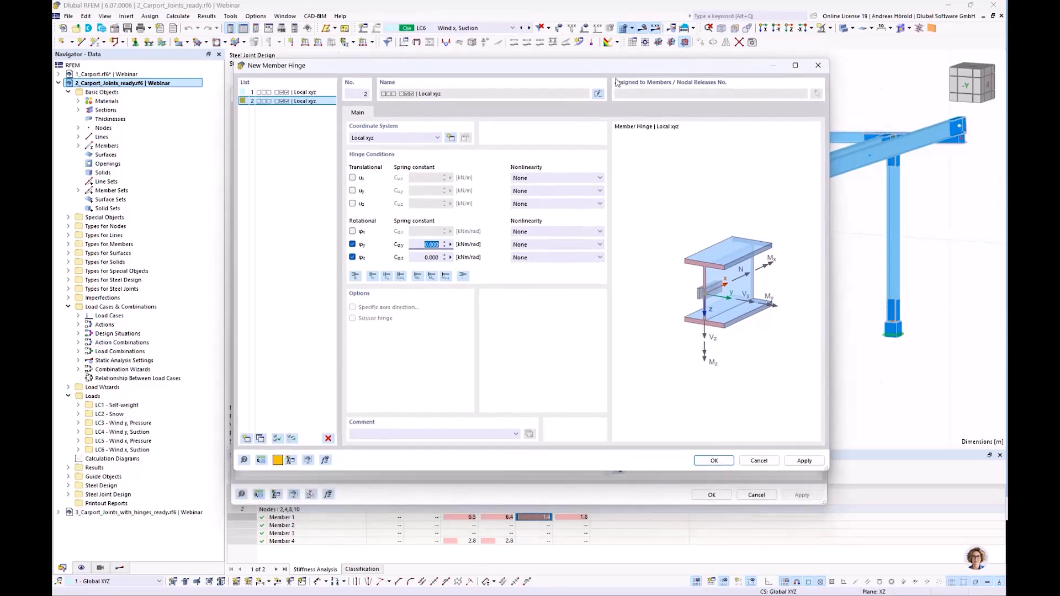
{"action": "left_click", "coordinate": [819, 66]}
Assign the columns a new hinge at member end j with rotational spring constants of 6400 kNm/rad about y and 1400 kNm/rad about z.
{"action": "left_click_drag", "start_coordinate": [525, 94], "coordinate": [527, 51]}
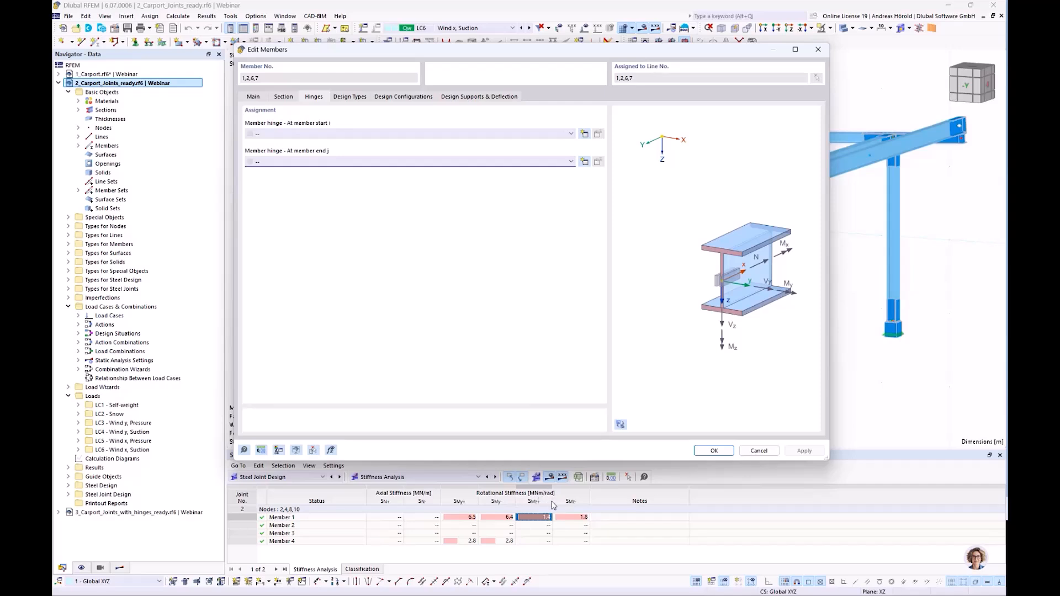
{"action": "left_click", "coordinate": [584, 162]}
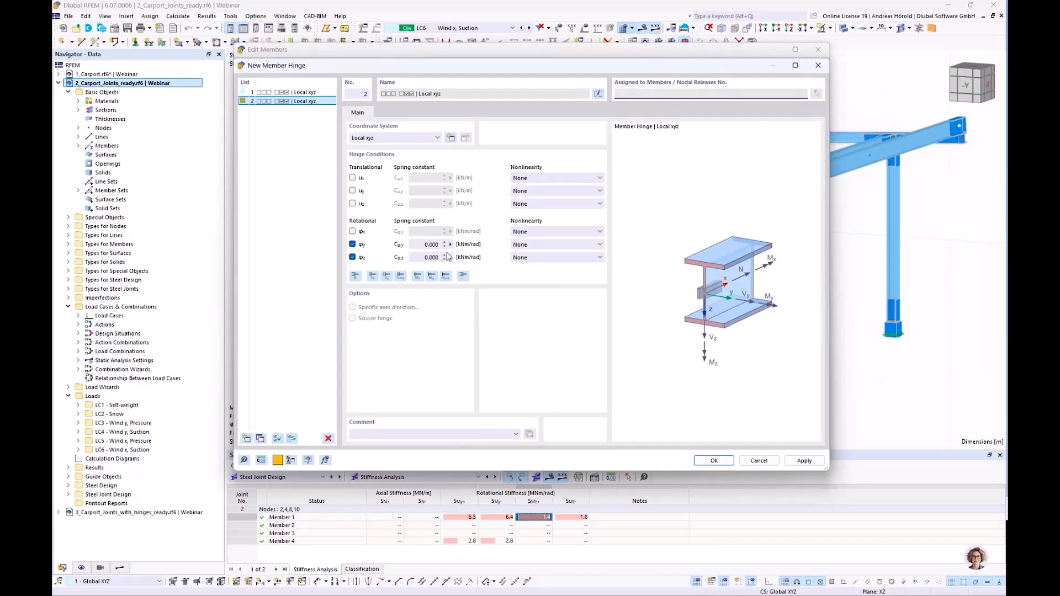
{"action": "left_click_drag", "start_coordinate": [412, 244], "coordinate": [482, 248]}
{"action": "type", "text": "6400"}
{"action": "left_click_drag", "start_coordinate": [419, 258], "coordinate": [460, 261]}
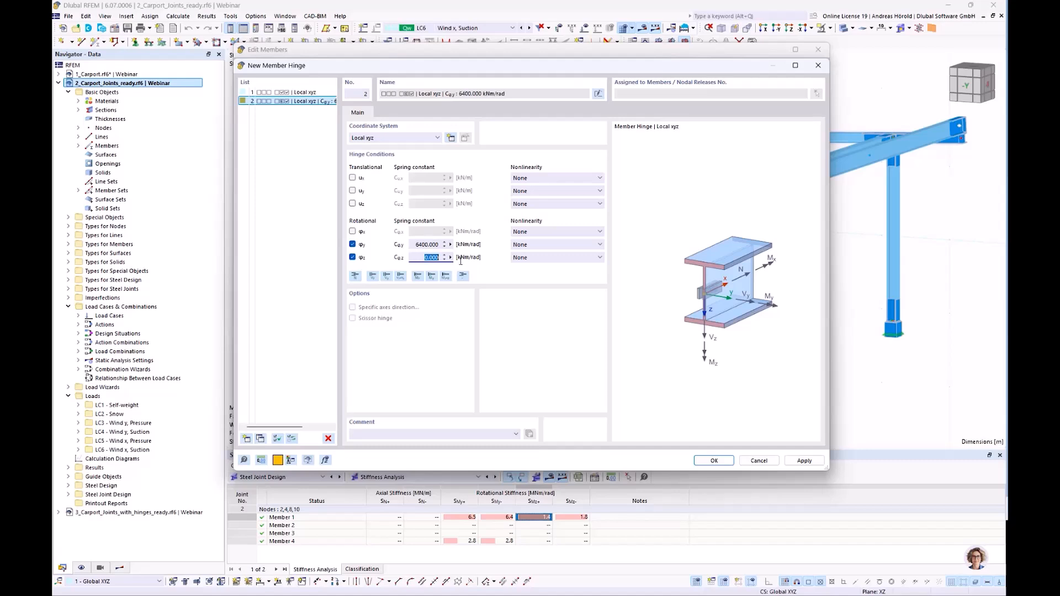
{"action": "type", "text": "14"}
{"action": "left_click", "coordinate": [711, 461]}
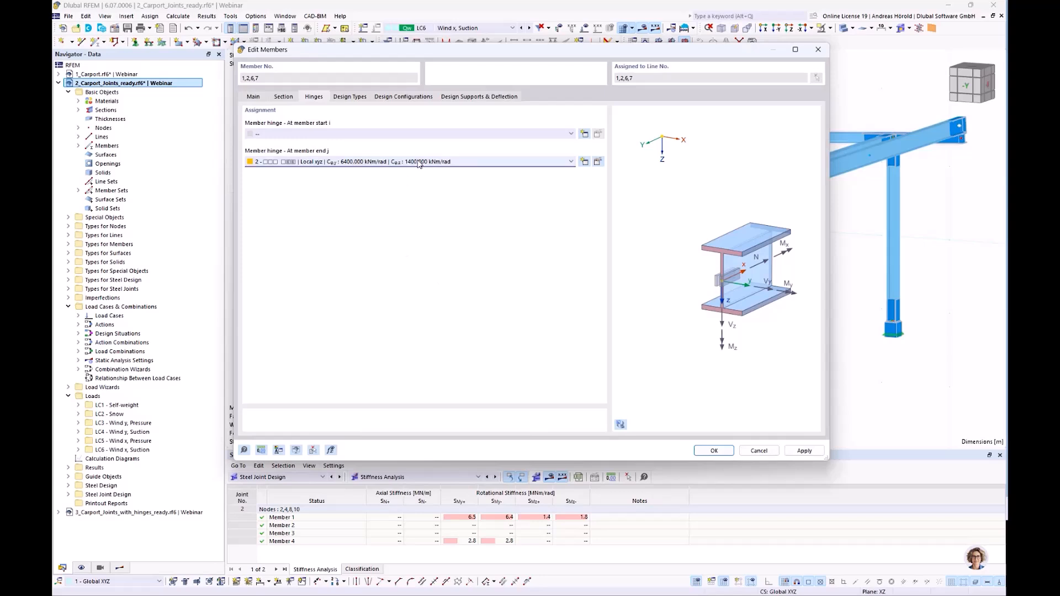
{"action": "left_click", "coordinate": [708, 449]}
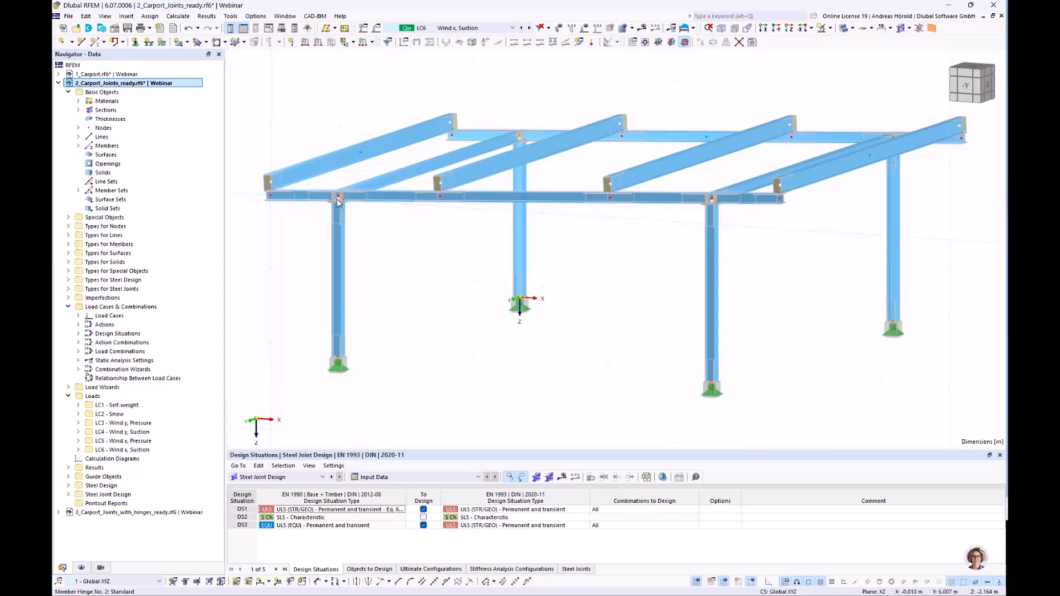
Open the two 6 m transverse beams (members 11, 12) for editing and activate their member hinge assignment.
{"action": "scroll", "coordinate": [340, 204], "scroll_direction": "up", "scroll_amount": 5}
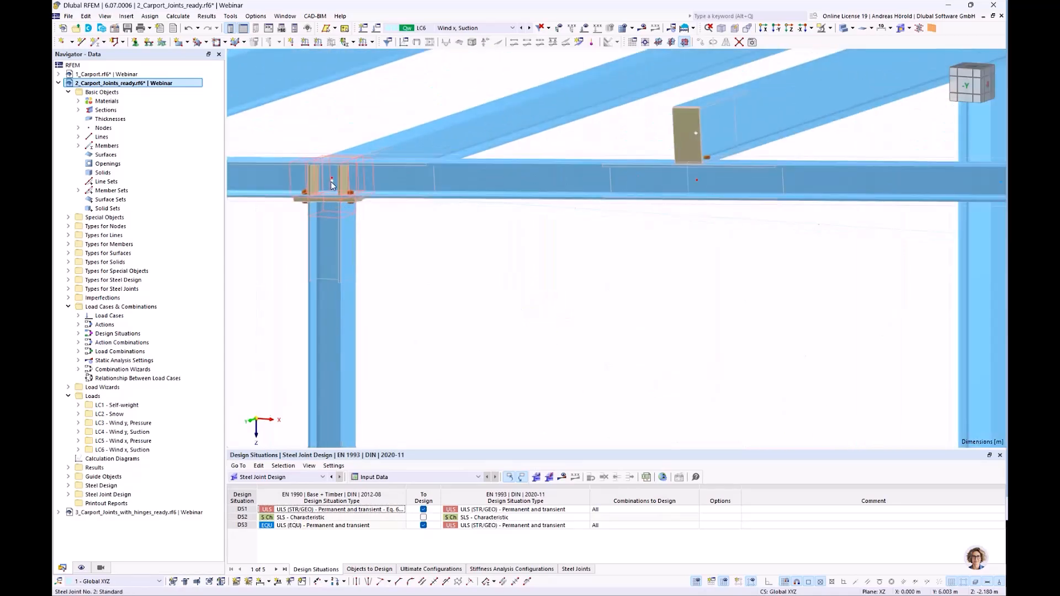
{"action": "scroll", "coordinate": [392, 254], "scroll_direction": "down", "scroll_amount": 5}
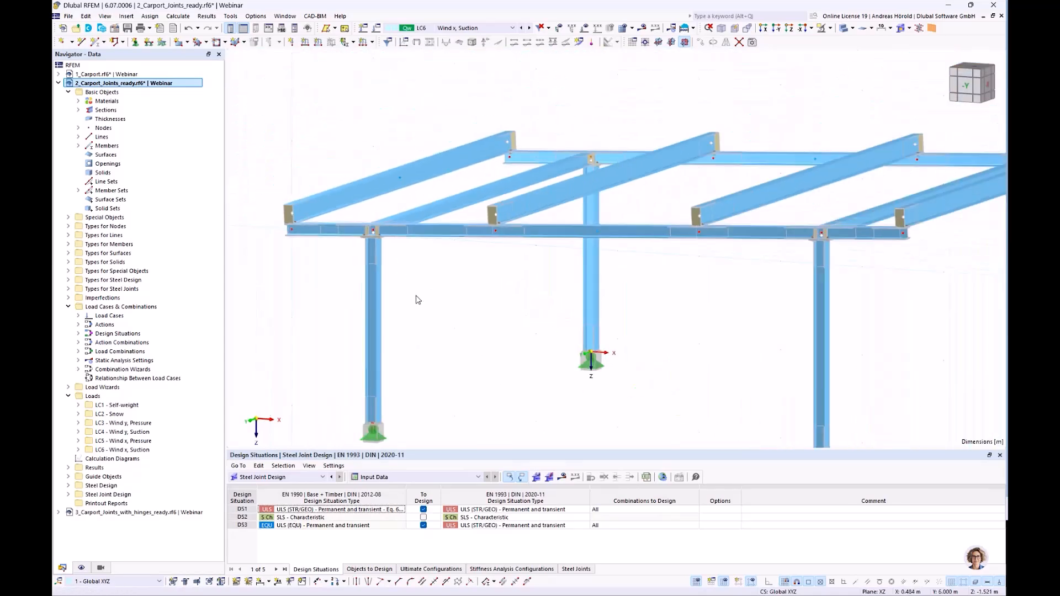
{"action": "middle_click_drag", "start_coordinate": [443, 308], "coordinate": [485, 324], "text": "ctrl"}
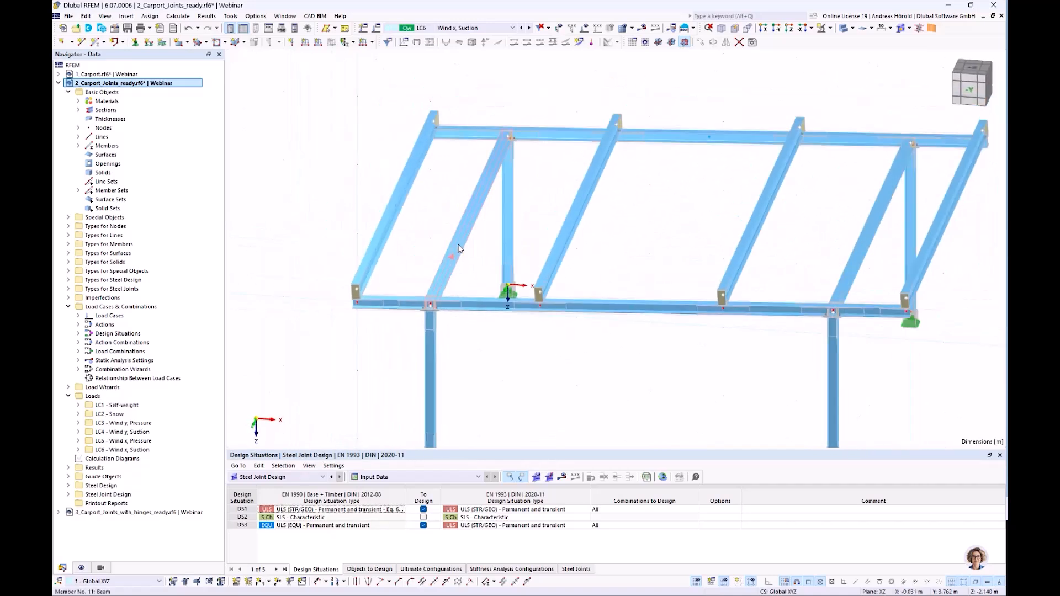
{"action": "double_click", "coordinate": [854, 261]}
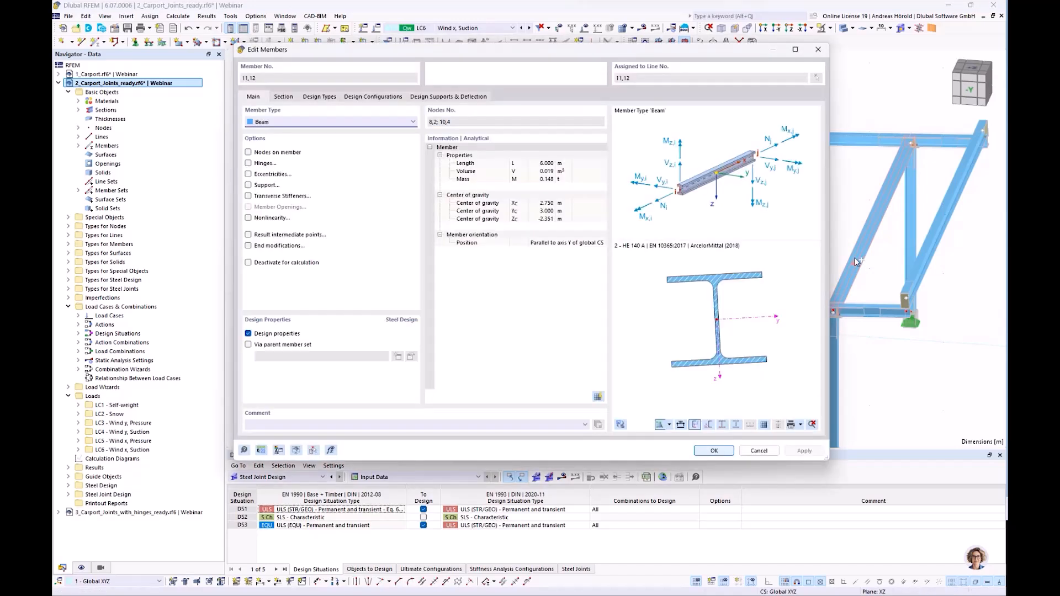
{"action": "left_click", "coordinate": [249, 163]}
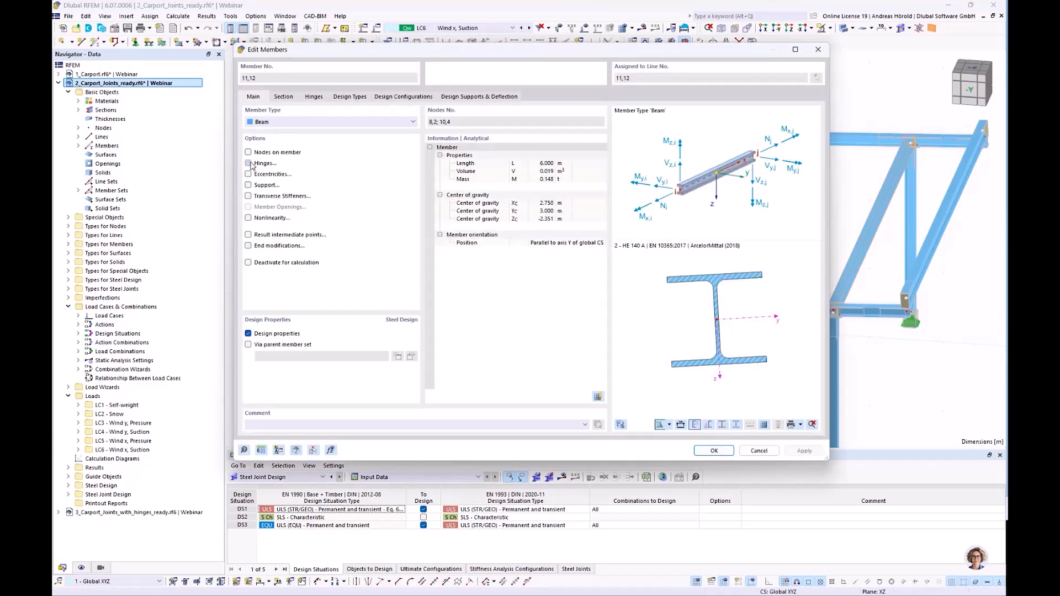
{"action": "left_click", "coordinate": [314, 97]}
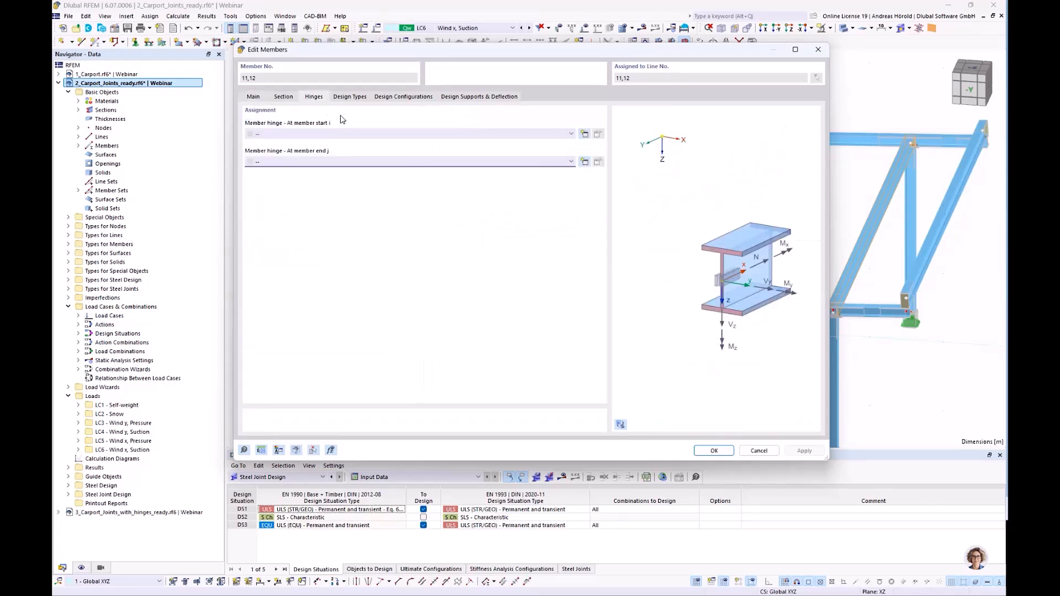
Create a hinge at the beams' member start i, released only about y with a rotational spring constant of 2800 kNm/rad.
{"action": "left_click", "coordinate": [584, 134]}
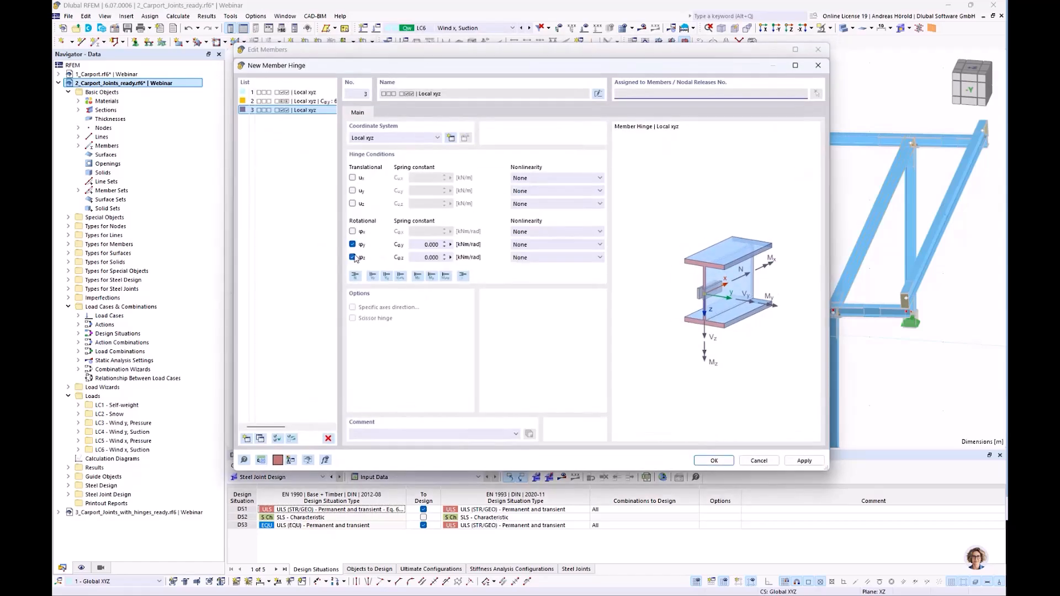
{"action": "left_click", "coordinate": [353, 257]}
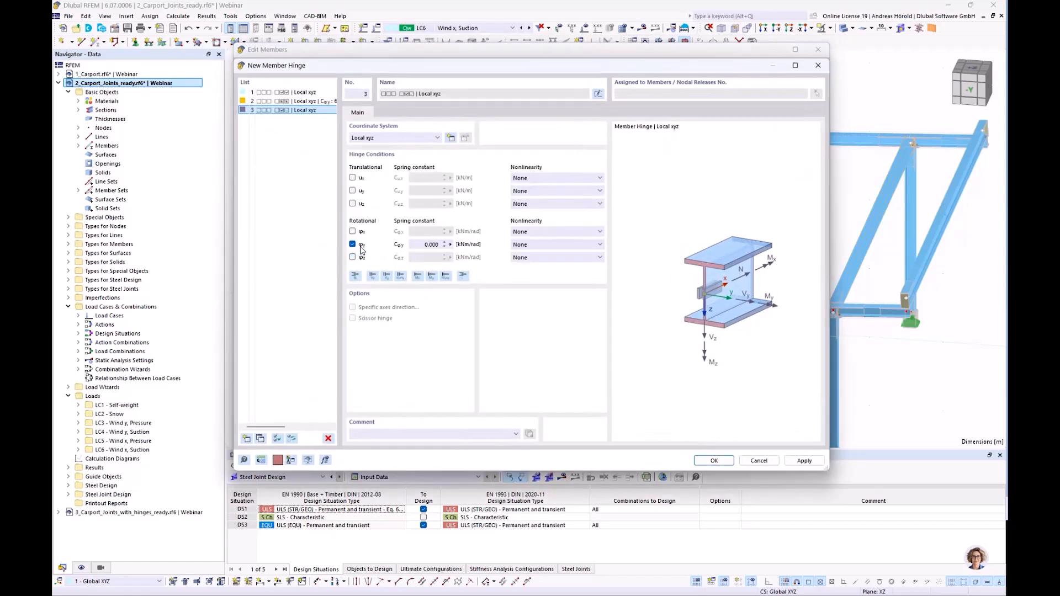
{"action": "left_click", "coordinate": [423, 244]}
{"action": "type", "text": "2800"}
{"action": "left_click", "coordinate": [714, 460]}
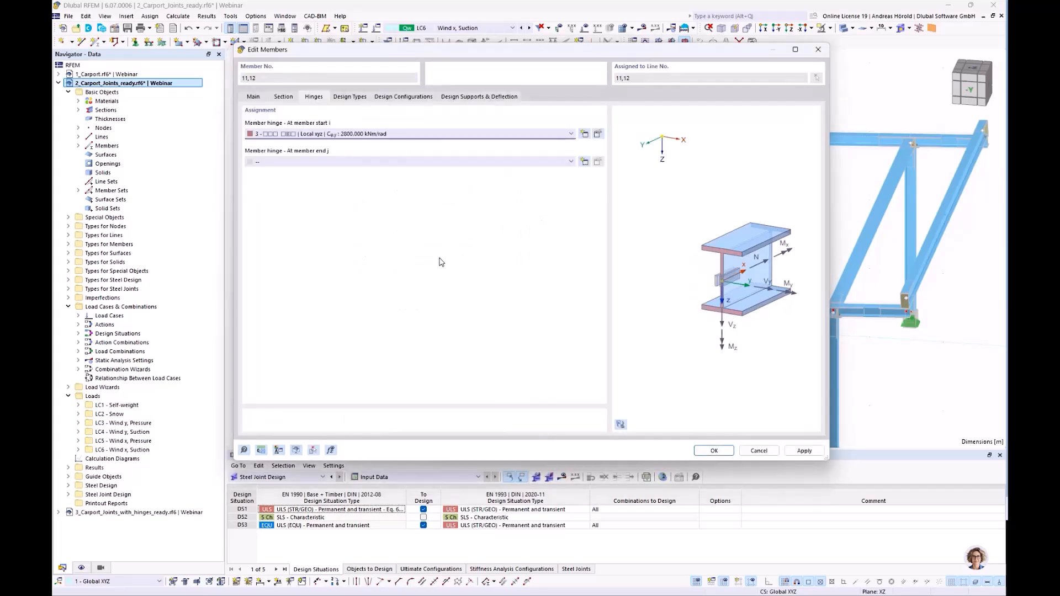
Assign the same 2800 kNm/rad hinge to the beams' member end j and apply the member changes.
{"action": "left_click", "coordinate": [474, 164]}
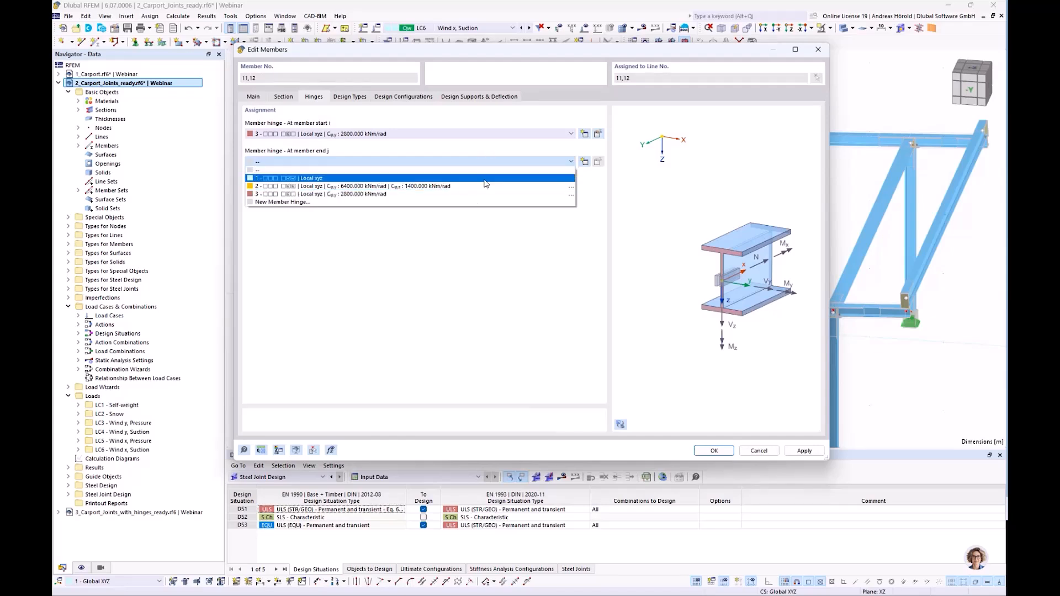
{"action": "left_click", "coordinate": [486, 194]}
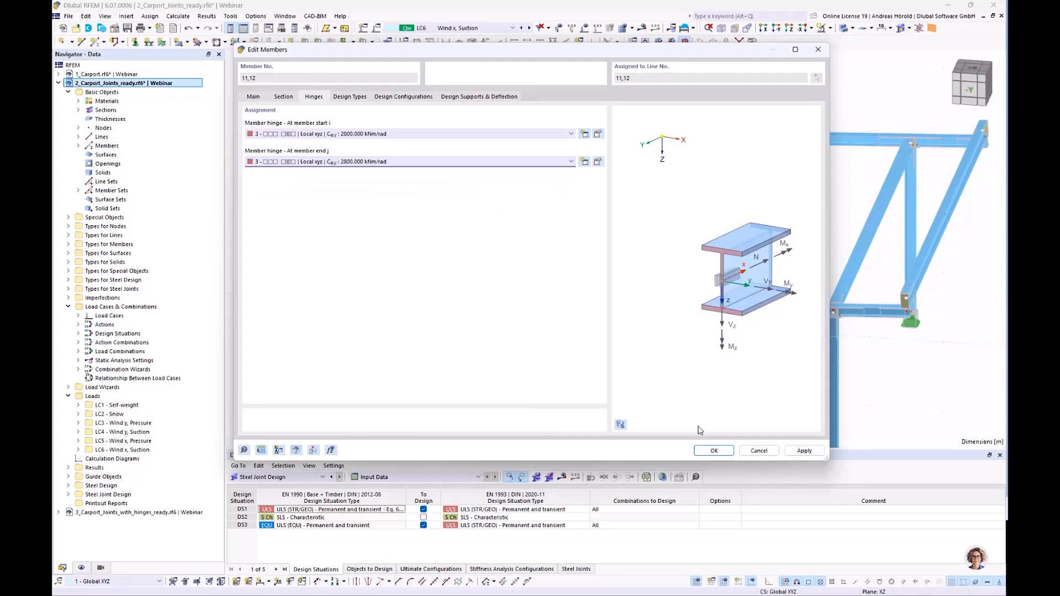
{"action": "left_click", "coordinate": [714, 450]}
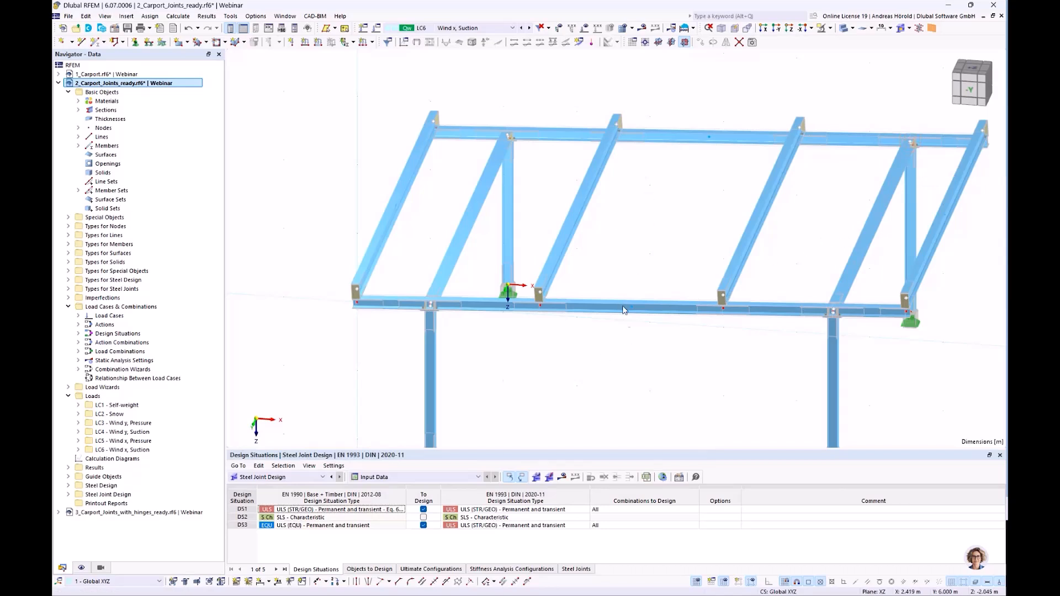
Switch to the 3_Carport_Joints_with_hinges_ready.rf6 model and bring its carport structure into view.
{"action": "scroll", "coordinate": [622, 302], "scroll_direction": "down", "scroll_amount": 4}
{"action": "middle_click_drag", "start_coordinate": [630, 282], "coordinate": [563, 270]}
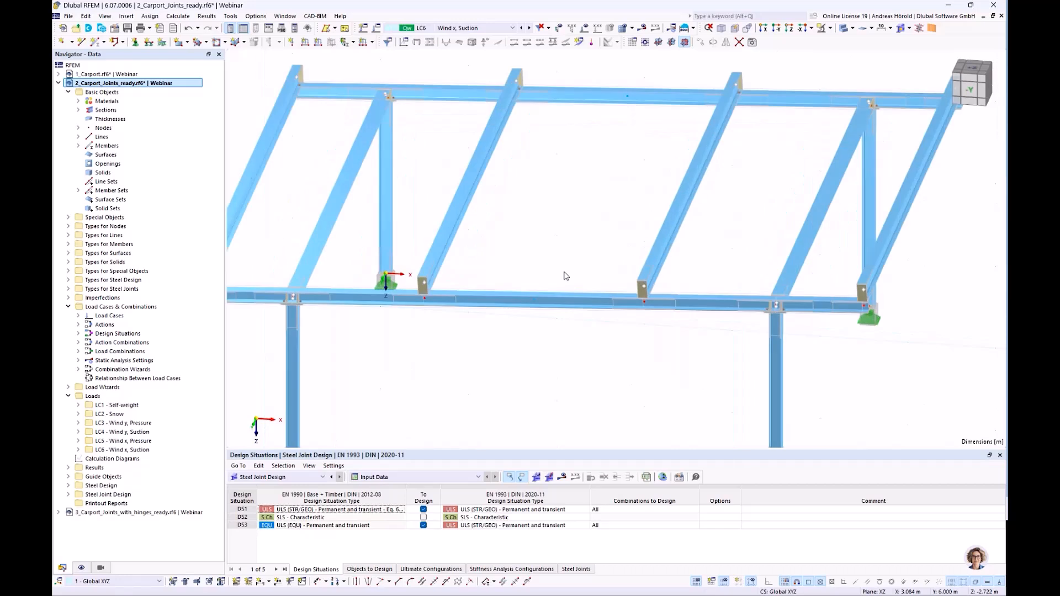
{"action": "middle_click_drag", "start_coordinate": [565, 274], "coordinate": [632, 286]}
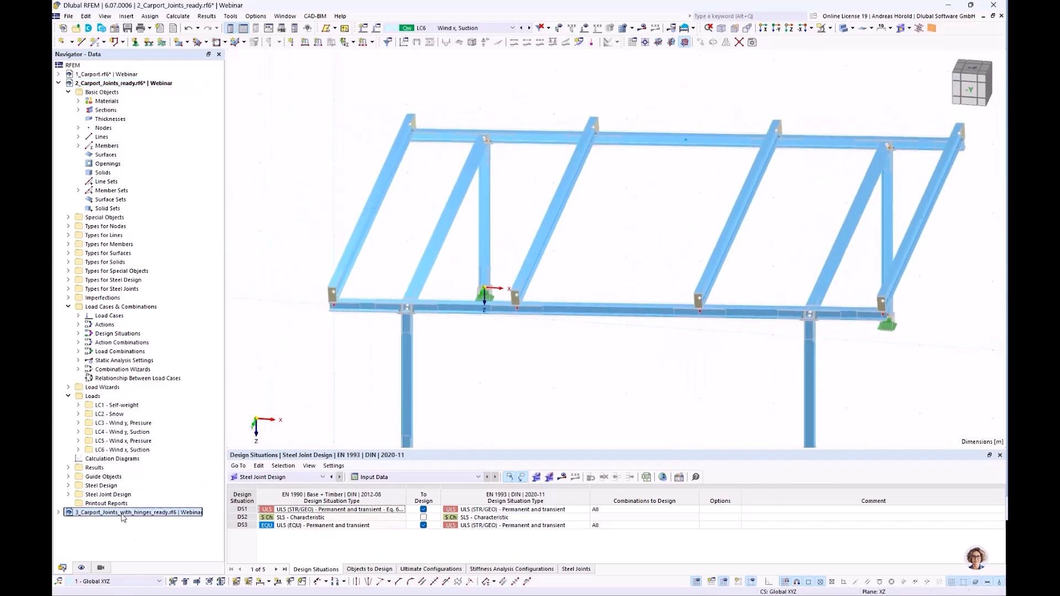
{"action": "left_click", "coordinate": [122, 514]}
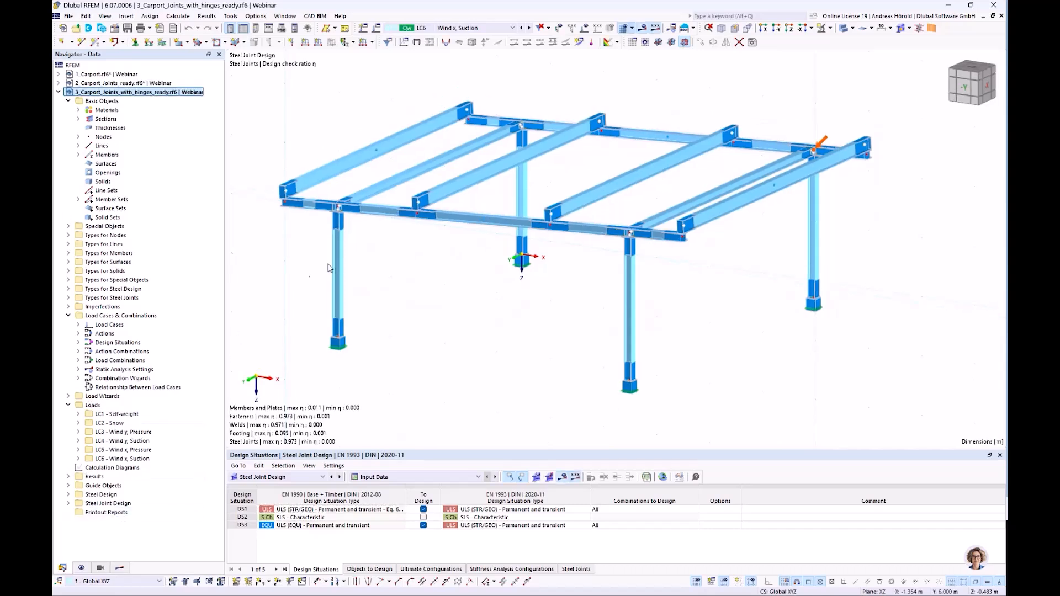
{"action": "middle_click_drag", "start_coordinate": [452, 310], "coordinate": [530, 319]}
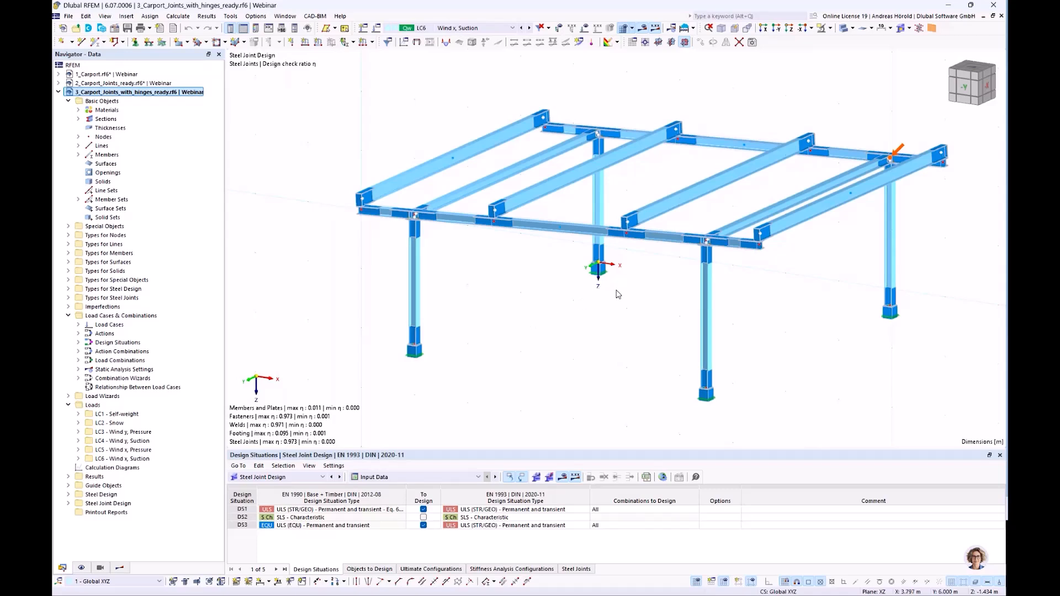
{"action": "scroll", "coordinate": [612, 301], "scroll_direction": "up", "scroll_amount": 3}
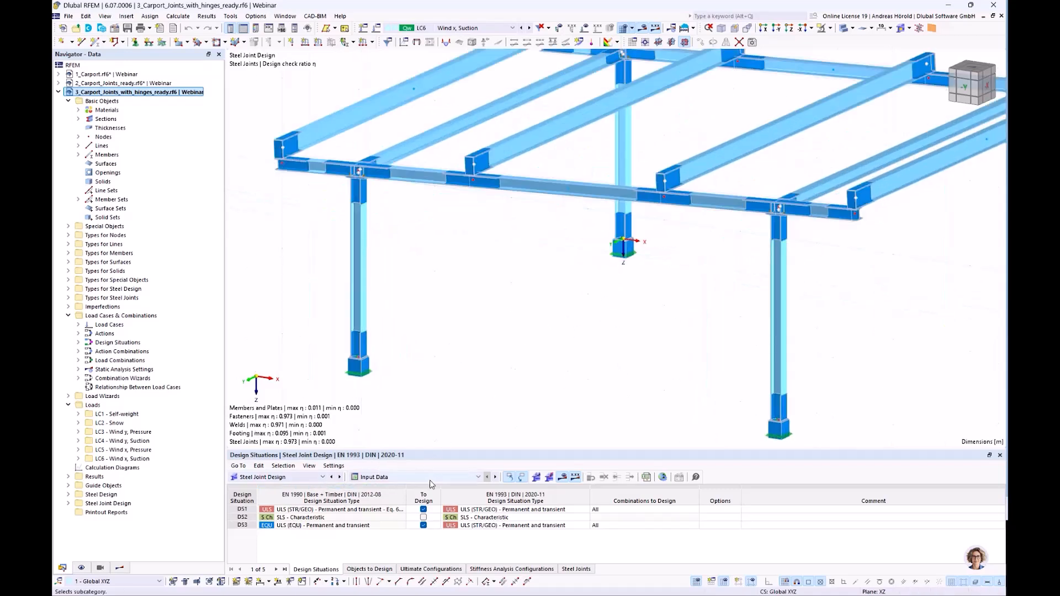
Display the stress-strain analysis results of the steel joint design and review the design ratios of each joint.
{"action": "left_click", "coordinate": [416, 478]}
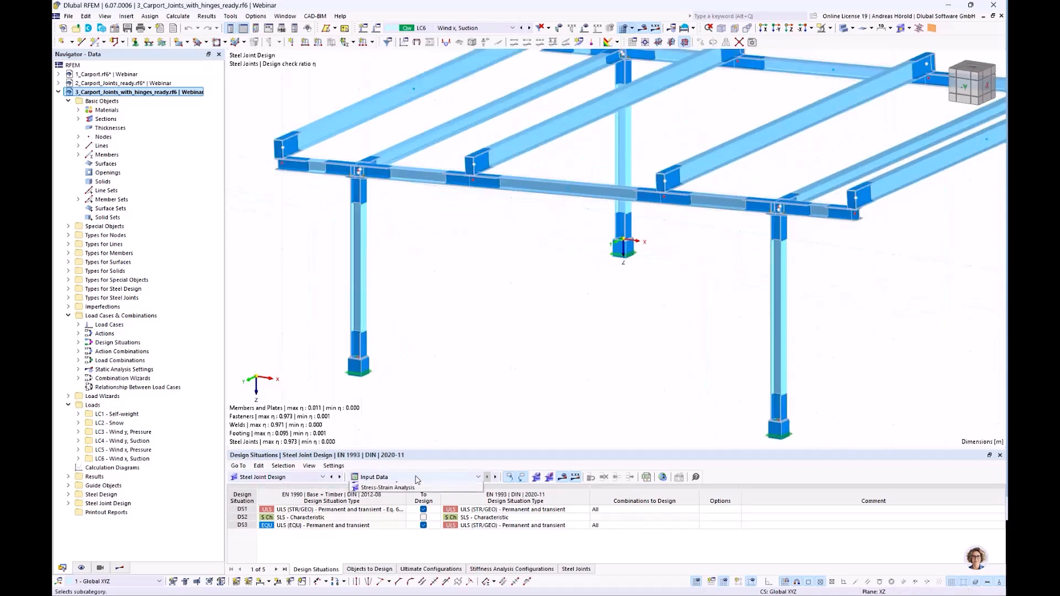
{"action": "left_click", "coordinate": [415, 503]}
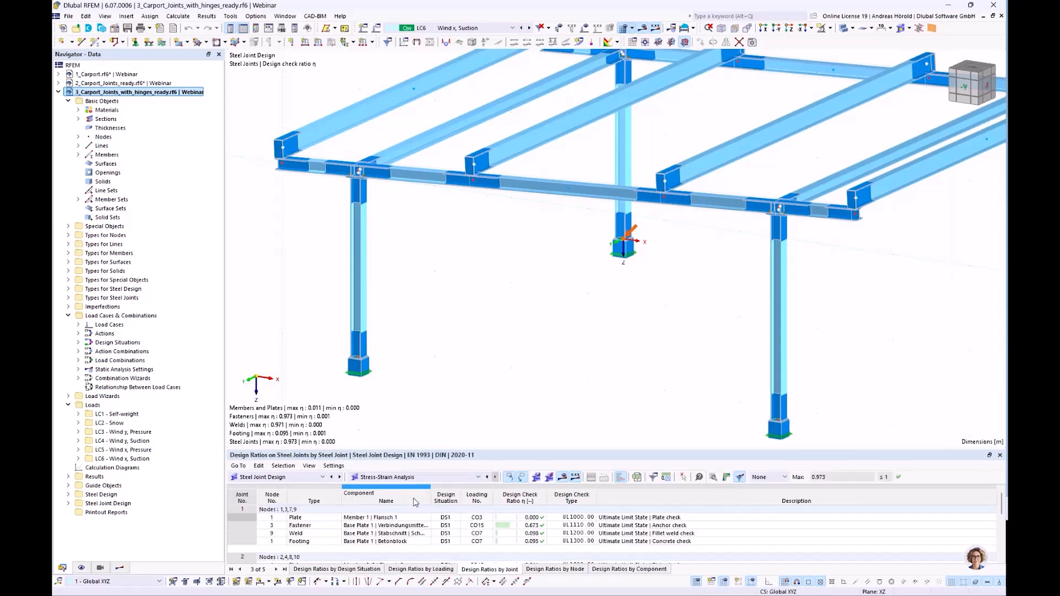
{"action": "left_click_drag", "start_coordinate": [564, 450], "coordinate": [572, 375]}
{"action": "scroll", "coordinate": [520, 492], "scroll_direction": "down", "scroll_amount": 1}
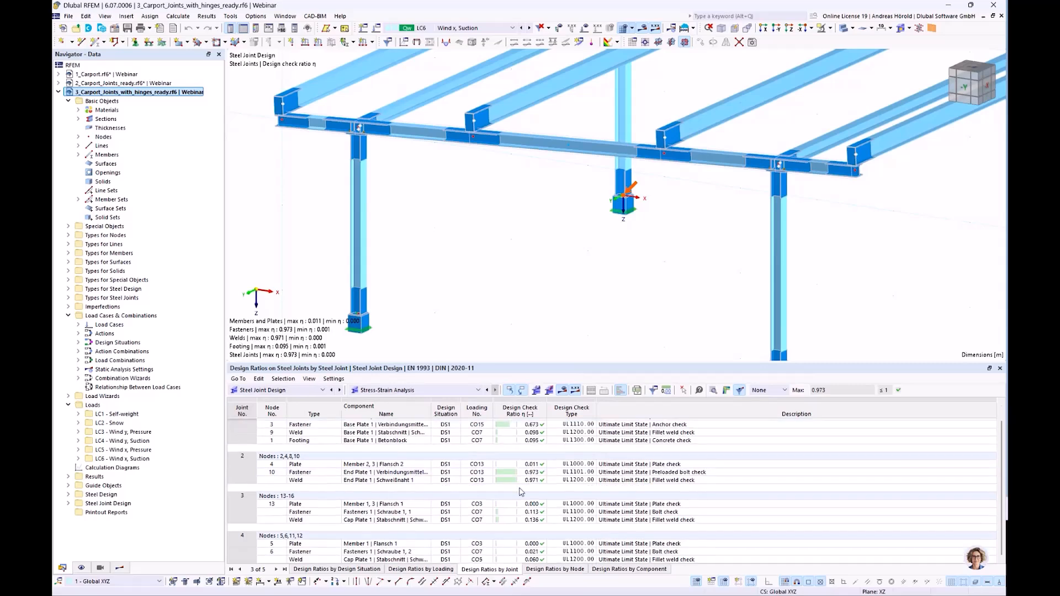
{"action": "scroll", "coordinate": [521, 492], "scroll_direction": "up", "scroll_amount": 1}
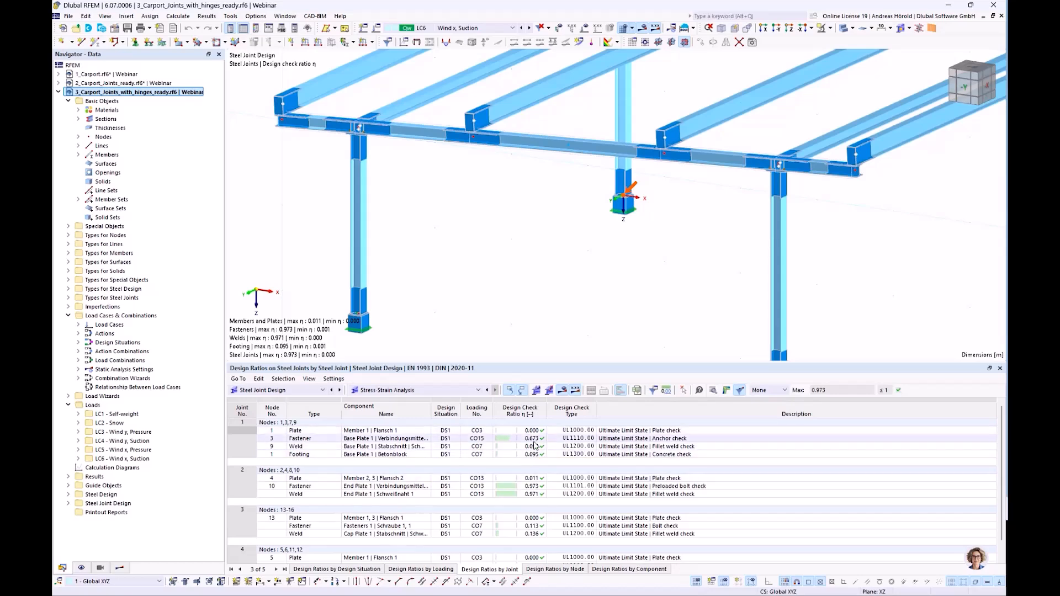
{"action": "scroll", "coordinate": [528, 488], "scroll_direction": "down", "scroll_amount": 1}
{"action": "scroll", "coordinate": [528, 488], "scroll_direction": "up", "scroll_amount": 1}
Show the Steel Design ratios by member and select the design ratio of member 2's y-direction deflection check.
{"action": "left_click", "coordinate": [291, 390]}
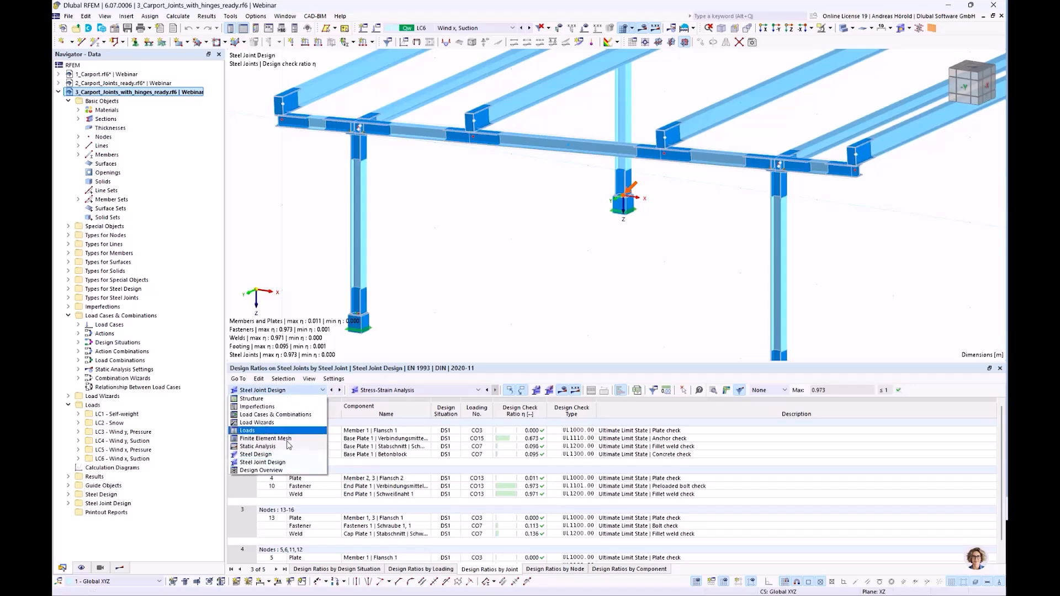
{"action": "left_click", "coordinate": [290, 453]}
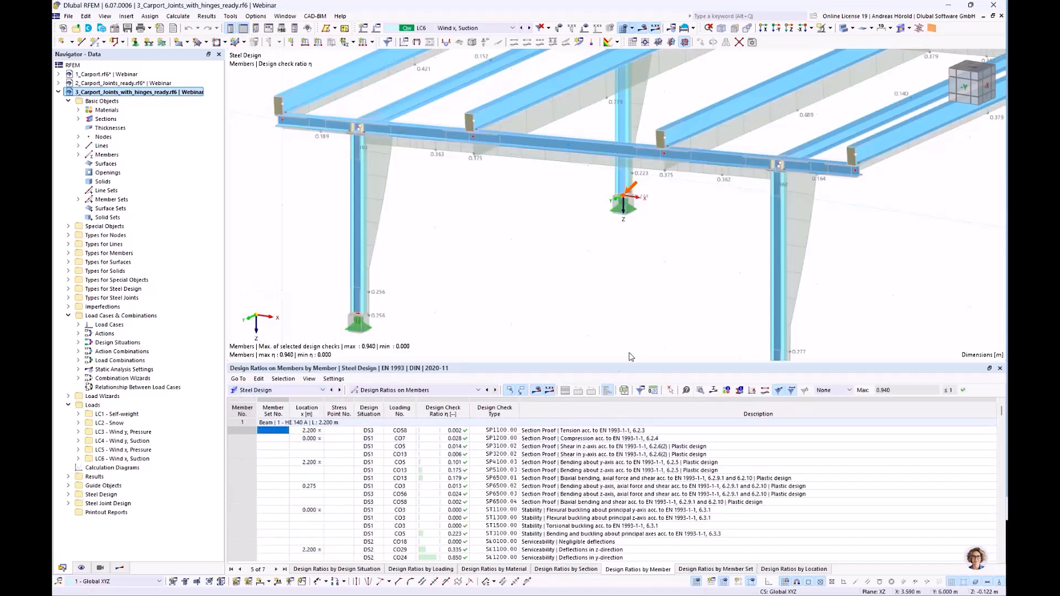
{"action": "scroll", "coordinate": [562, 470], "scroll_direction": "down", "scroll_amount": 5}
{"action": "scroll", "coordinate": [562, 471], "scroll_direction": "down", "scroll_amount": 4}
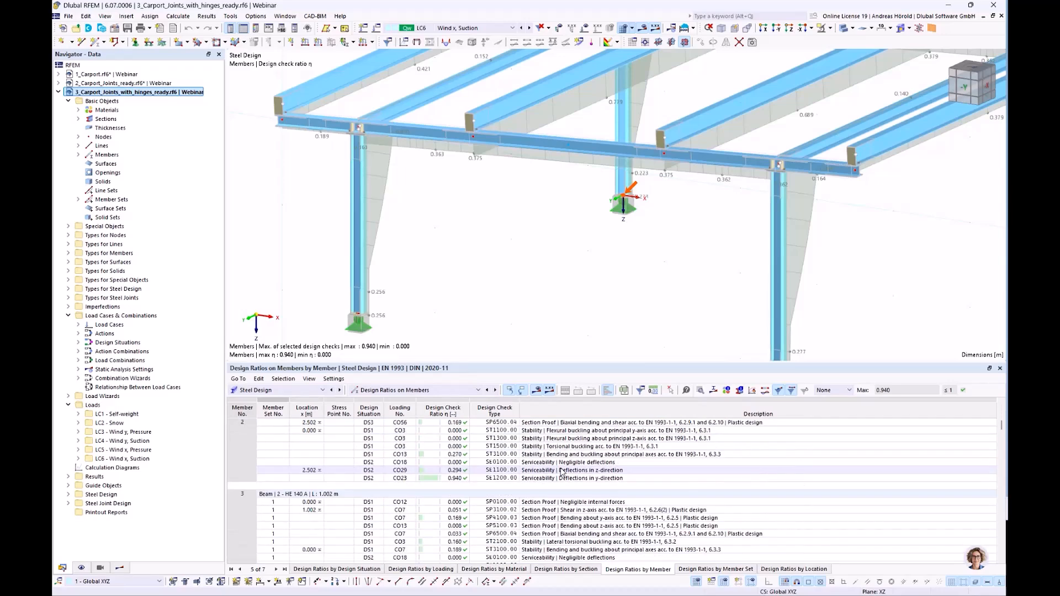
{"action": "left_click", "coordinate": [452, 478]}
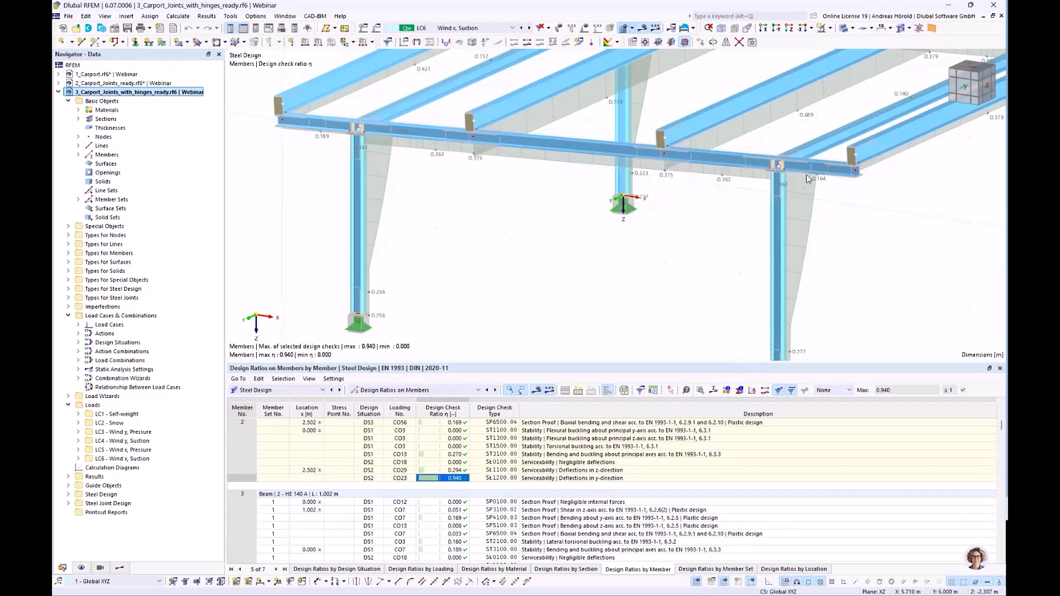
Examine the member design check ratios on the carport model, from the marked column top to the whole frame.
{"action": "scroll", "coordinate": [800, 180], "scroll_direction": "down", "scroll_amount": 5}
{"action": "scroll", "coordinate": [814, 178], "scroll_direction": "up", "scroll_amount": 5}
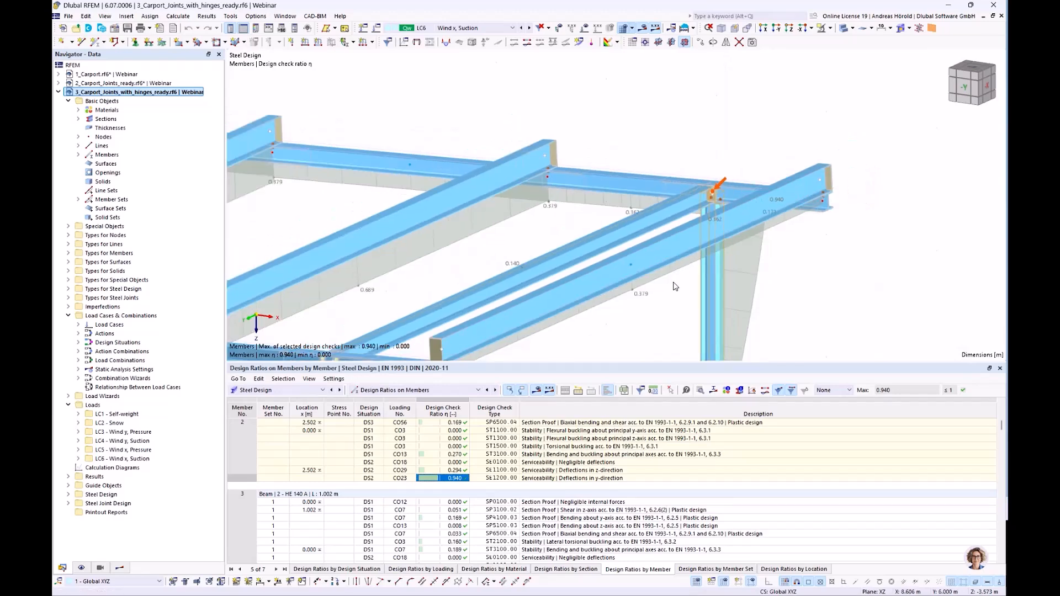
{"action": "scroll", "coordinate": [658, 295], "scroll_direction": "down", "scroll_amount": 2}
{"action": "middle_click_drag", "start_coordinate": [666, 291], "coordinate": [770, 219]}
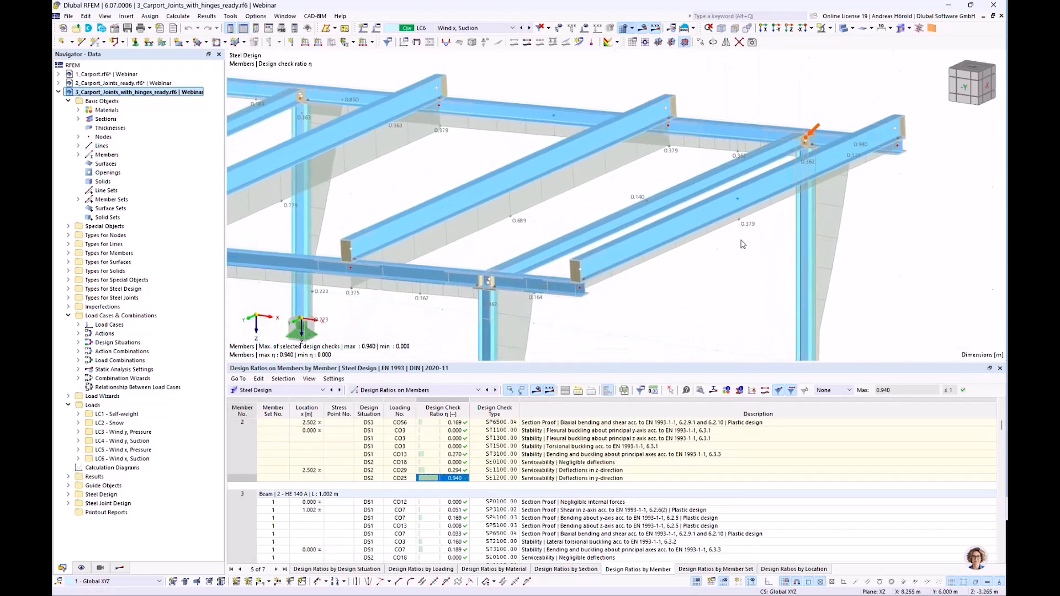
{"action": "scroll", "coordinate": [743, 244], "scroll_direction": "down", "scroll_amount": 1}
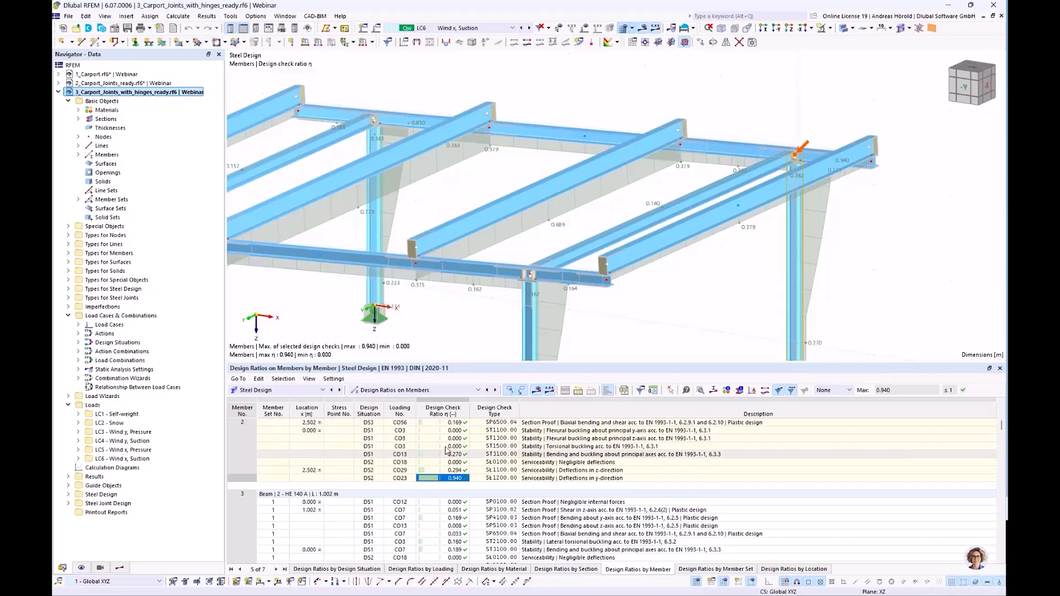
{"action": "scroll", "coordinate": [423, 320], "scroll_direction": "down", "scroll_amount": 2}
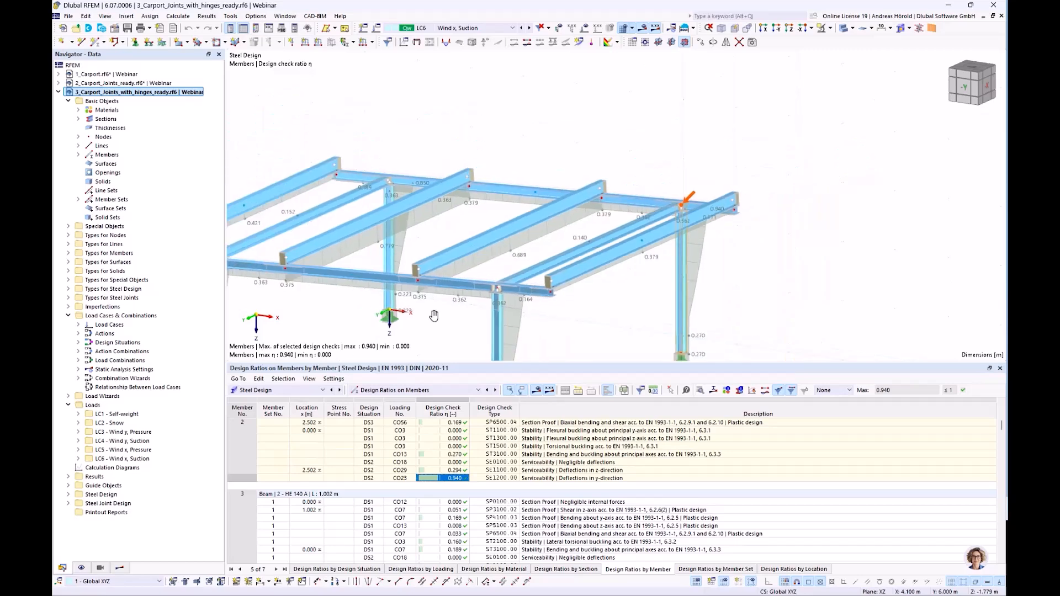
{"action": "middle_click_drag", "start_coordinate": [424, 321], "coordinate": [579, 278]}
{"action": "scroll", "coordinate": [580, 282], "scroll_direction": "down", "scroll_amount": 1}
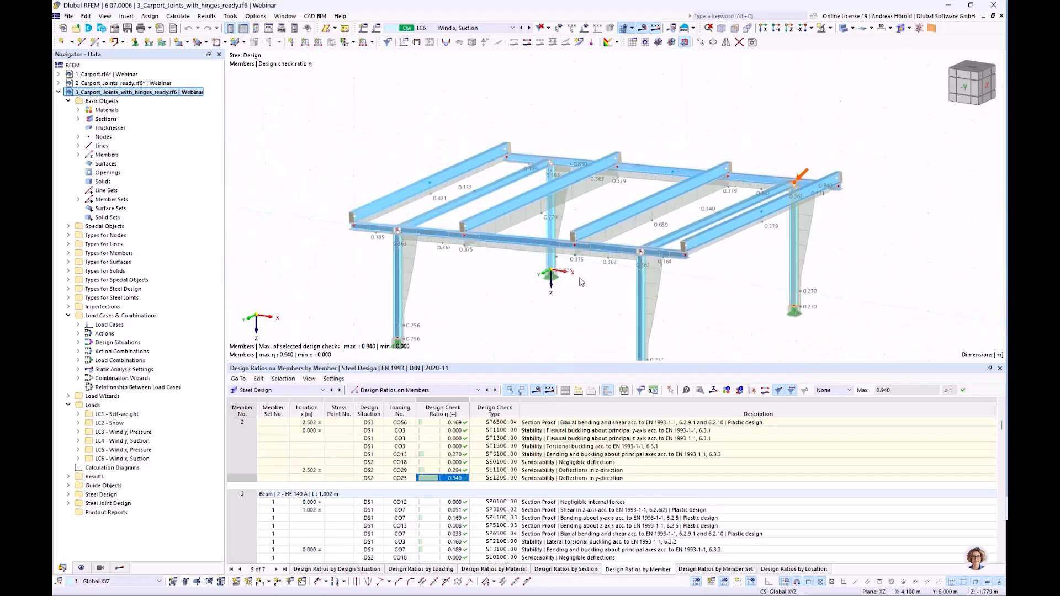
{"action": "scroll", "coordinate": [580, 282], "scroll_direction": "up", "scroll_amount": 1}
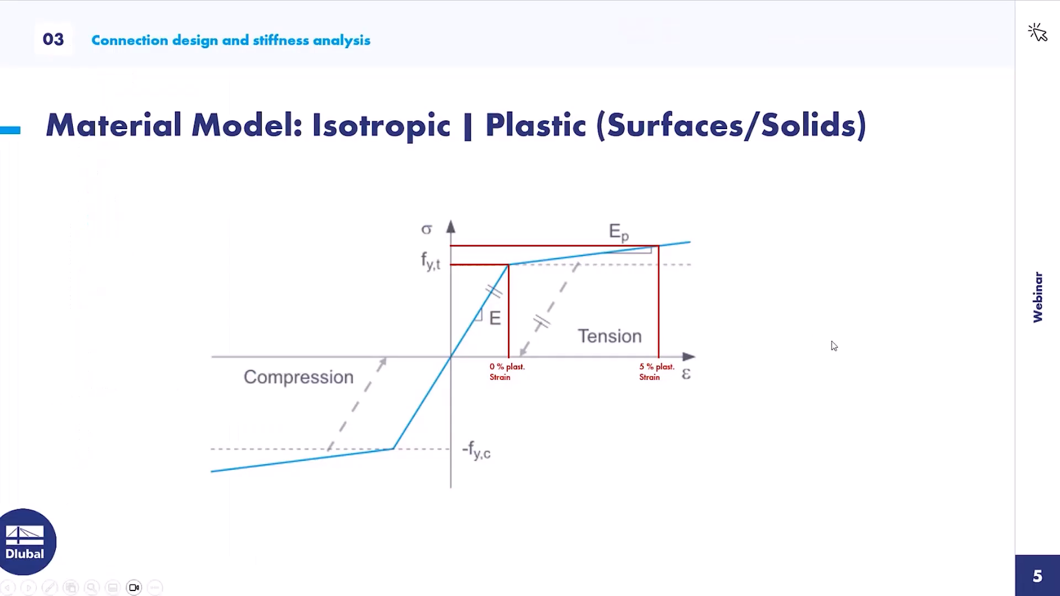
{"action": "left_click", "coordinate": [832, 342]}
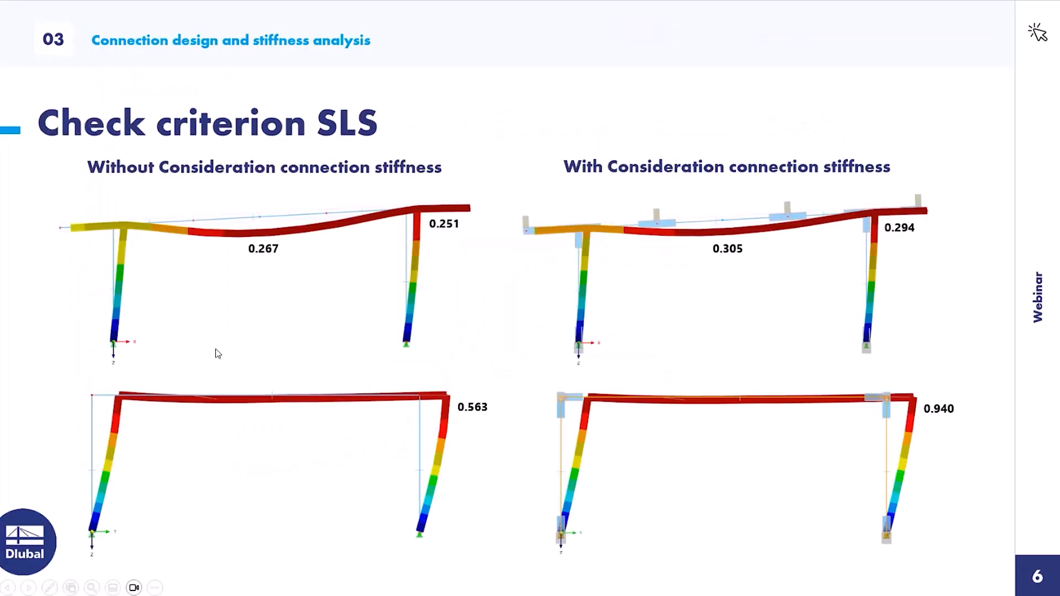
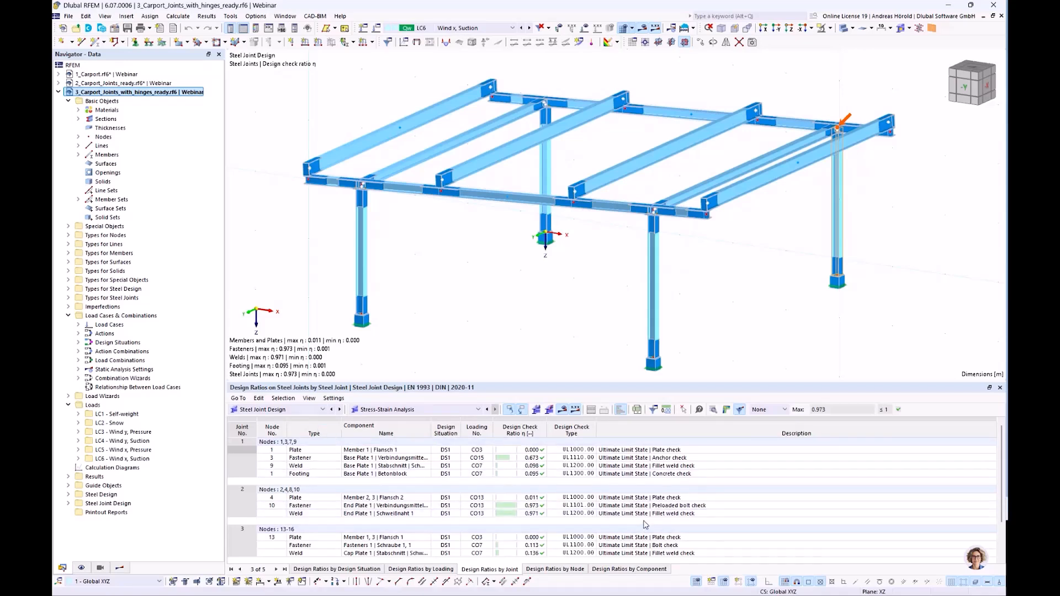
Open the design check details of joint 2's preloaded bolt check and review its resistance formulas.
{"action": "left_click", "coordinate": [663, 508]}
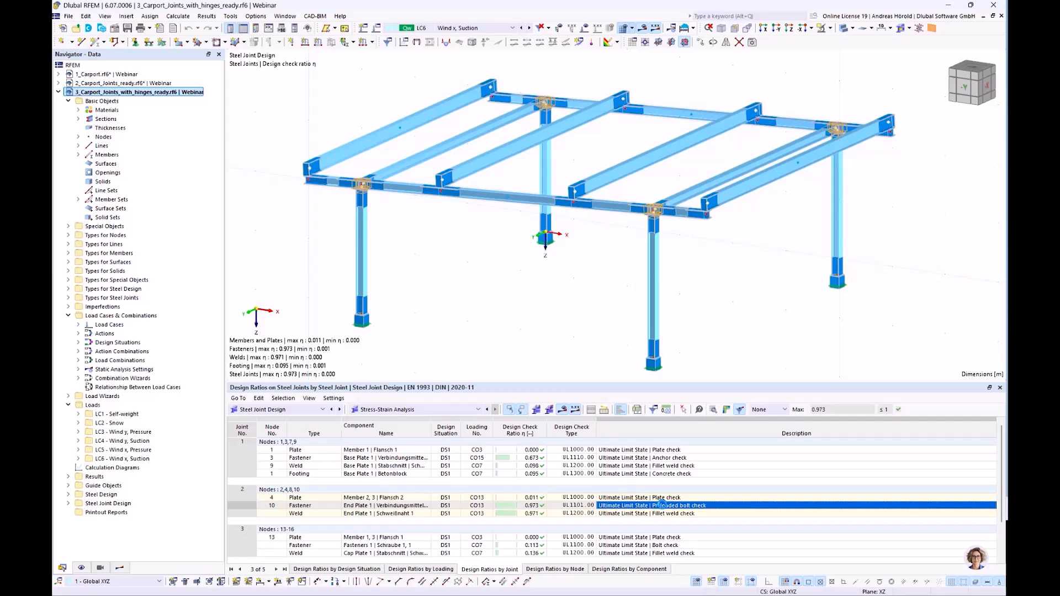
{"action": "double_click", "coordinate": [662, 504]}
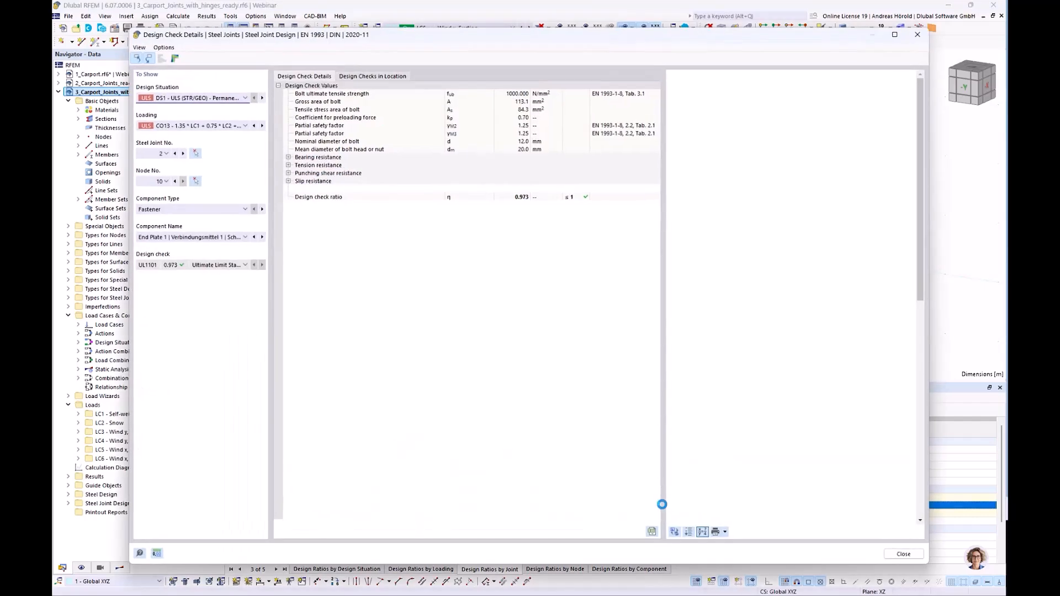
{"action": "scroll", "coordinate": [773, 282], "scroll_direction": "down", "scroll_amount": 10}
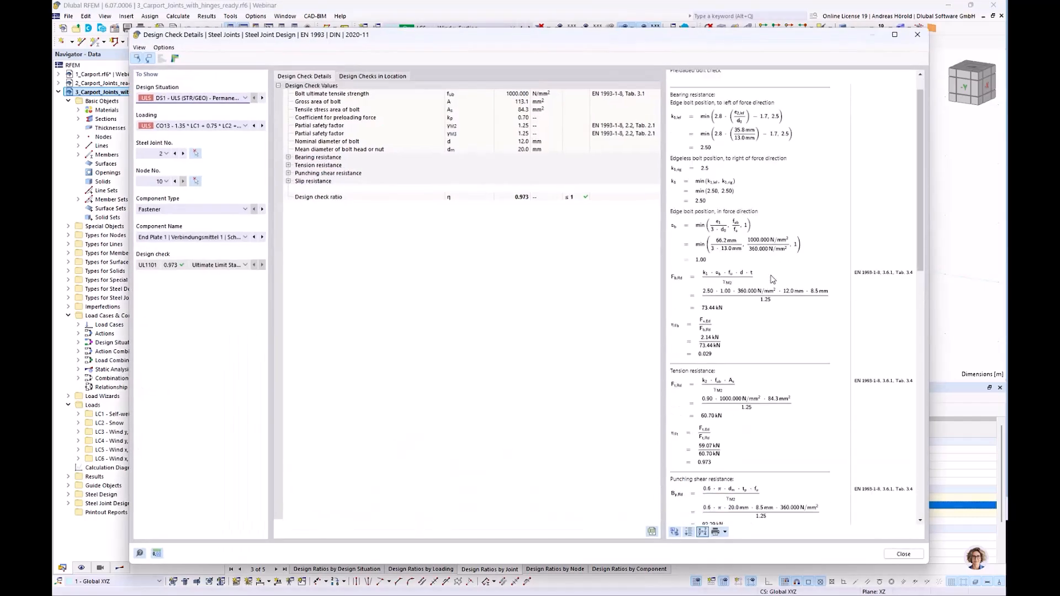
{"action": "scroll", "coordinate": [773, 286], "scroll_direction": "down", "scroll_amount": 5}
{"action": "scroll", "coordinate": [765, 331], "scroll_direction": "up", "scroll_amount": 8}
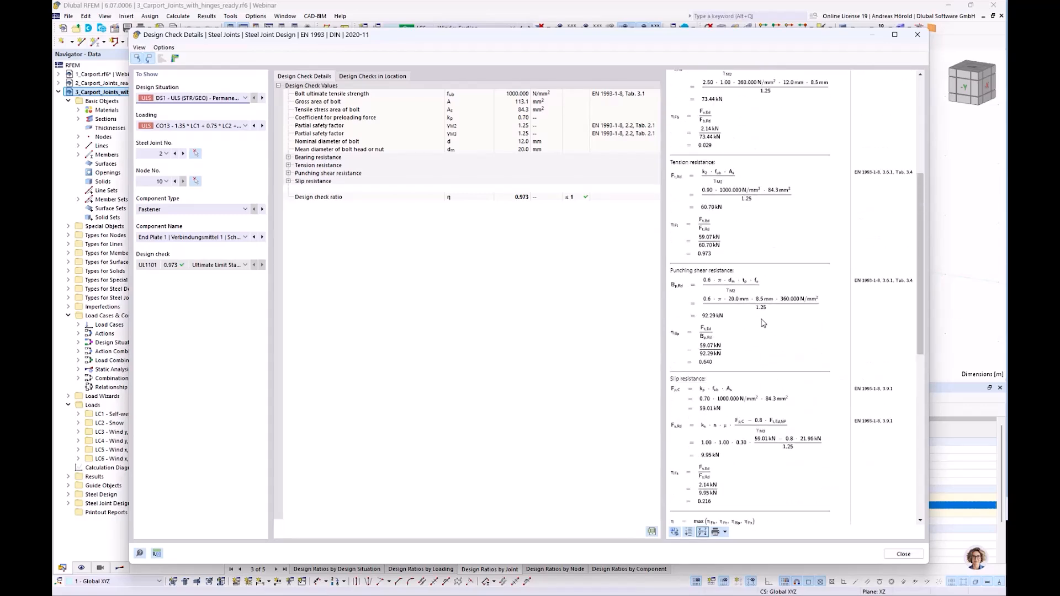
Send the bolt check formulas to a new printout report, go through the report items, and save and show the report.
{"action": "left_click", "coordinate": [725, 532]}
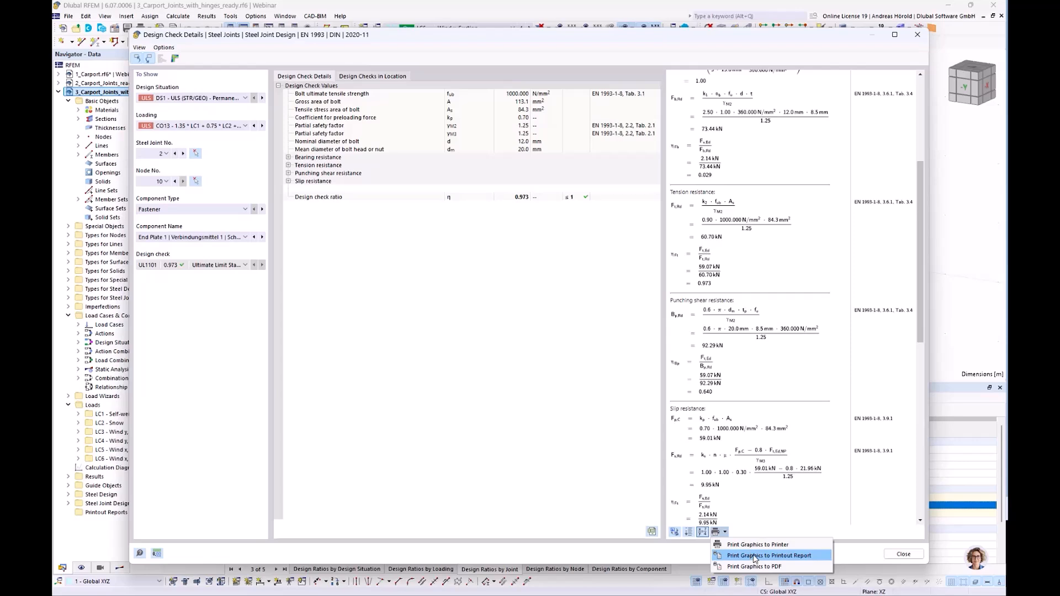
{"action": "left_click", "coordinate": [781, 557]}
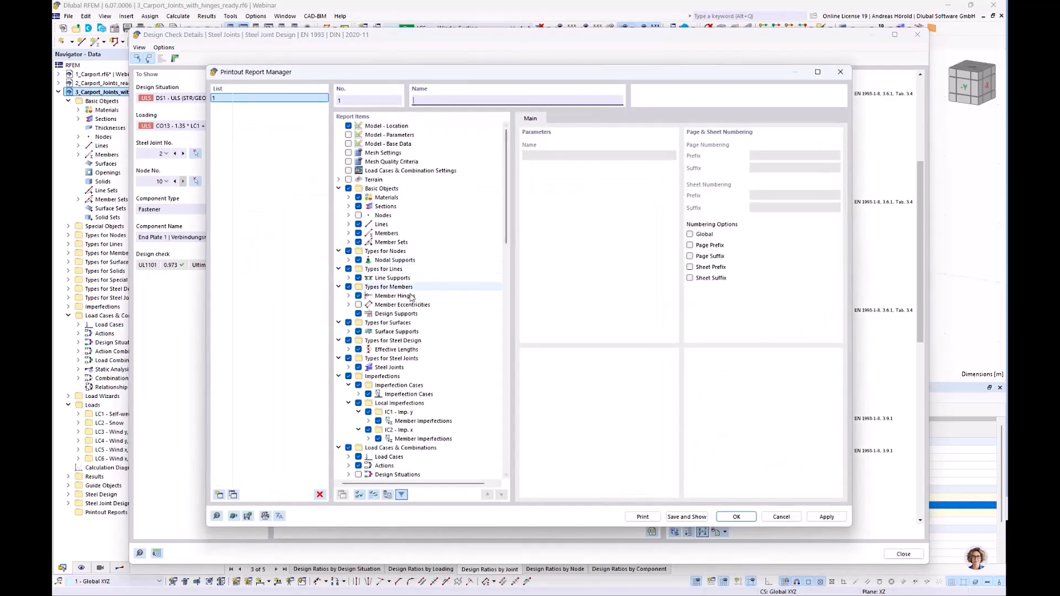
{"action": "scroll", "coordinate": [416, 291], "scroll_direction": "down", "scroll_amount": 9}
{"action": "scroll", "coordinate": [415, 289], "scroll_direction": "down", "scroll_amount": 8}
{"action": "scroll", "coordinate": [415, 289], "scroll_direction": "down", "scroll_amount": 2}
{"action": "left_click", "coordinate": [348, 296]}
{"action": "scroll", "coordinate": [436, 334], "scroll_direction": "down", "scroll_amount": 5}
{"action": "scroll", "coordinate": [436, 334], "scroll_direction": "down", "scroll_amount": 3}
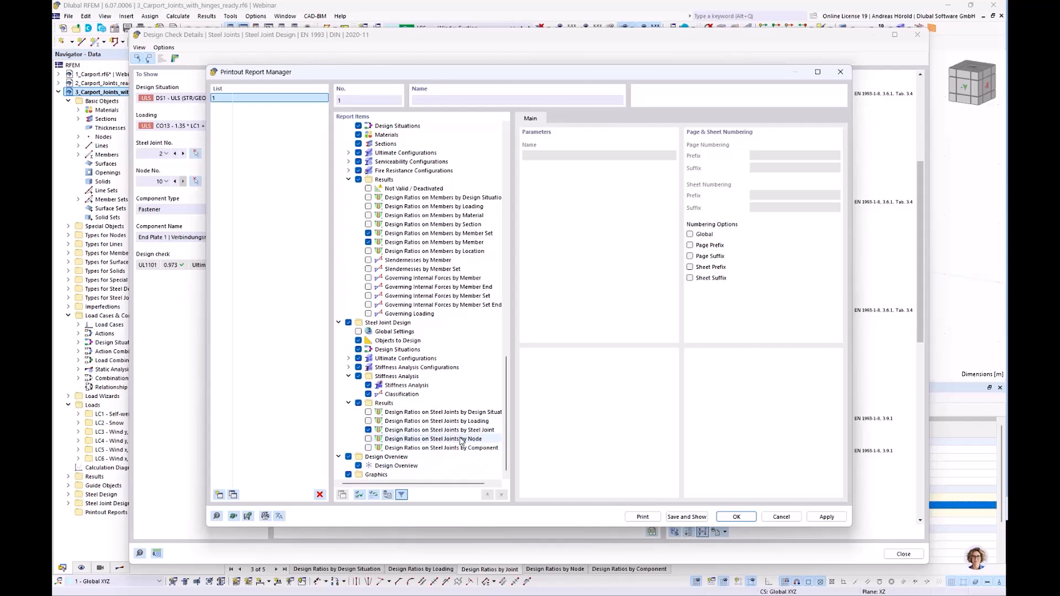
{"action": "left_click", "coordinate": [685, 516]}
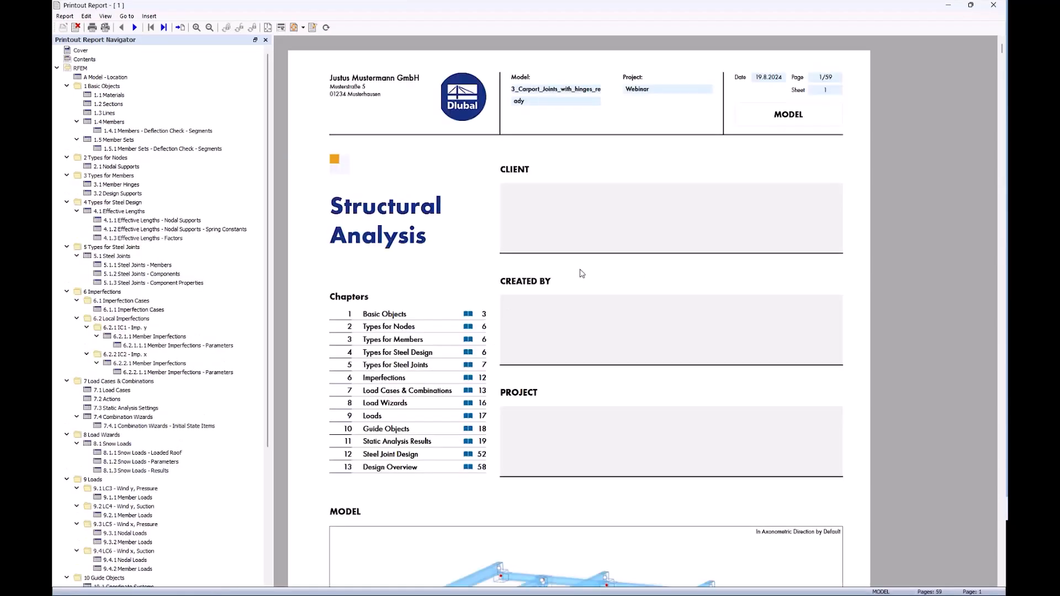
Edit the report's cover page to include the client's name, keeping the preview image enabled.
{"action": "scroll", "coordinate": [583, 298], "scroll_direction": "down", "scroll_amount": 4}
{"action": "scroll", "coordinate": [583, 299], "scroll_direction": "down", "scroll_amount": 2}
{"action": "scroll", "coordinate": [579, 295], "scroll_direction": "up", "scroll_amount": 5}
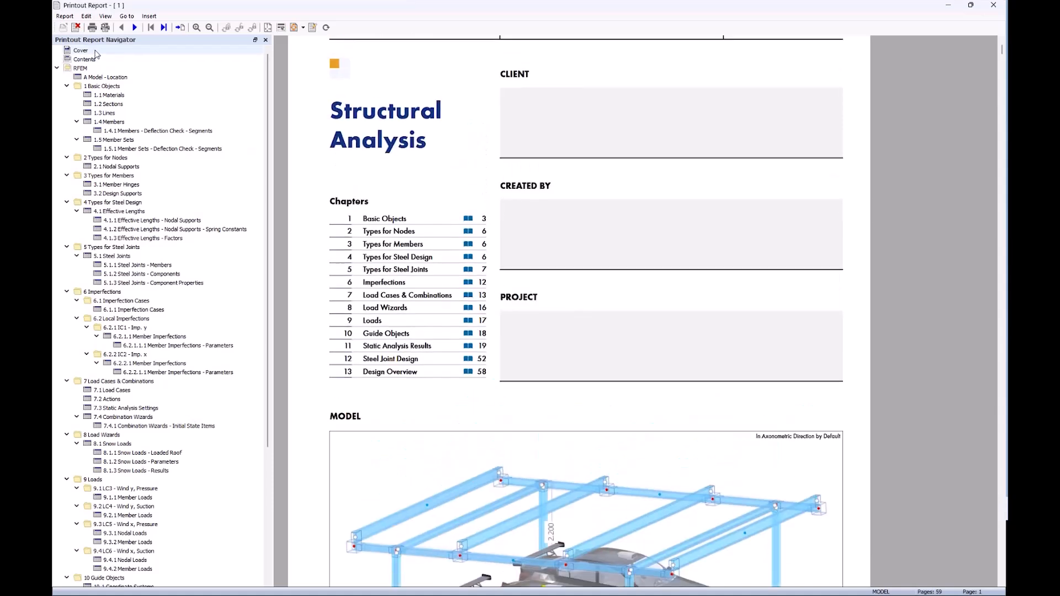
{"action": "right_click", "coordinate": [96, 51]}
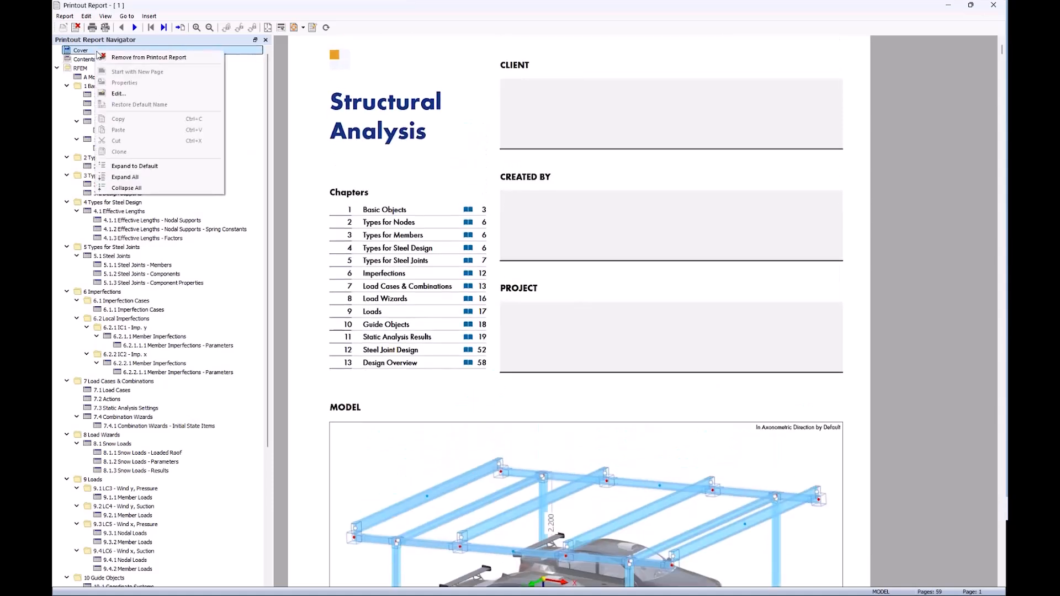
{"action": "left_click", "coordinate": [153, 93]}
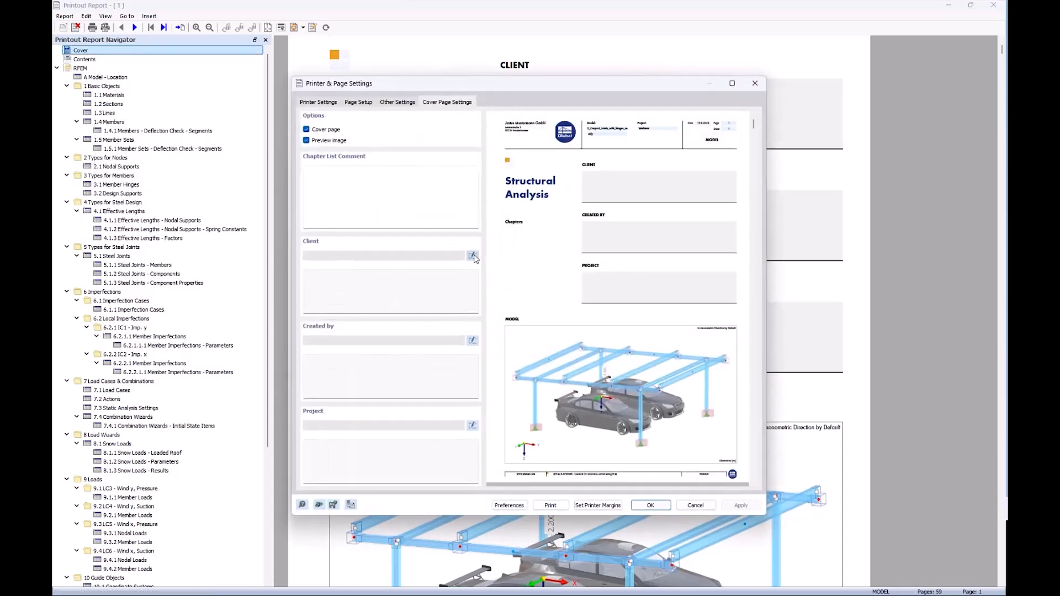
{"action": "left_click", "coordinate": [472, 256]}
{"action": "left_click", "coordinate": [382, 286]}
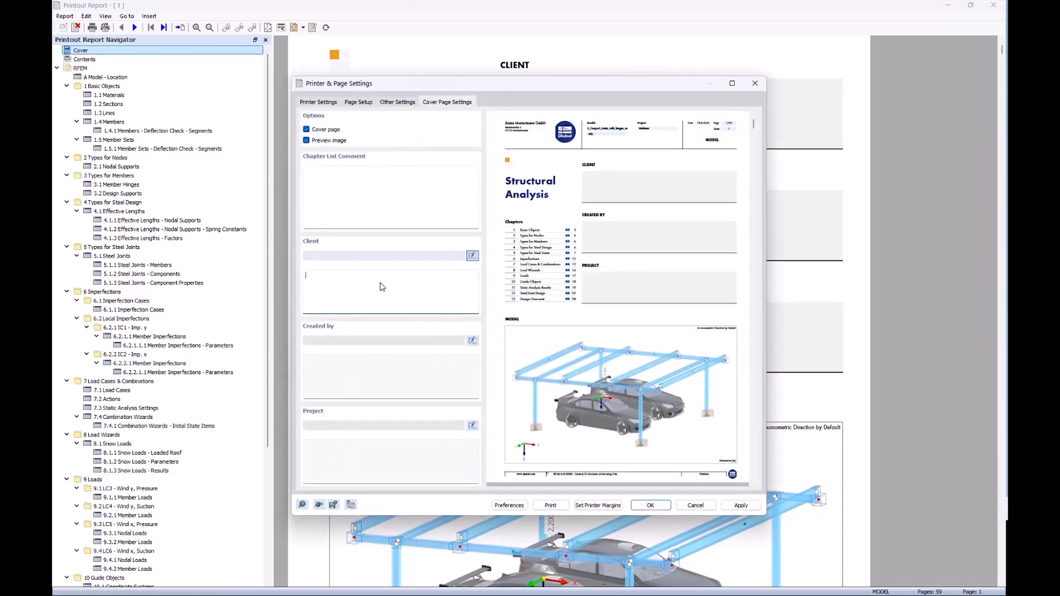
{"action": "type", "text": "John Doe"}
{"action": "left_click", "coordinate": [307, 141]}
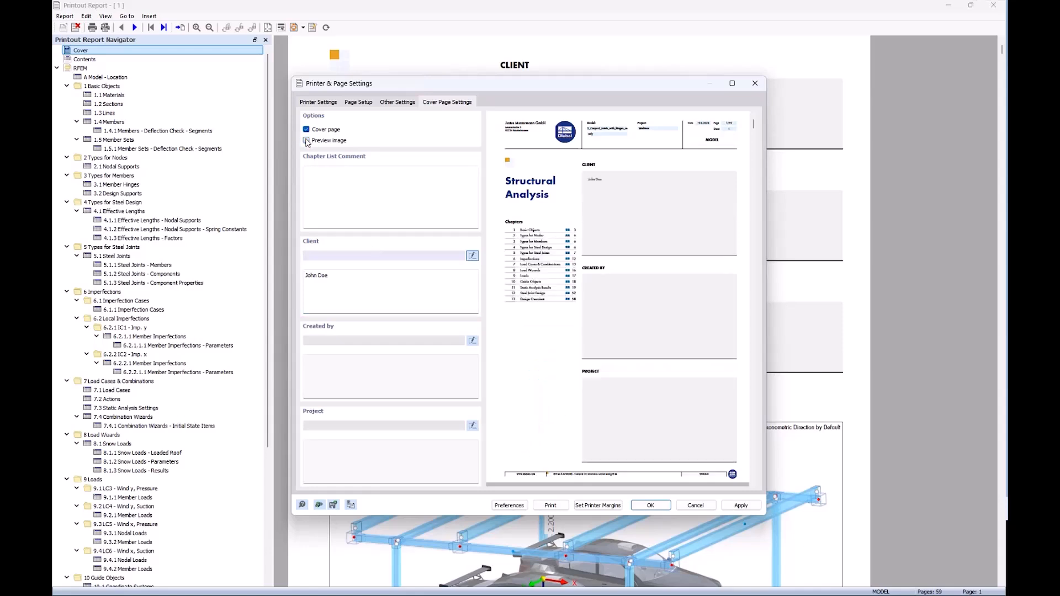
{"action": "left_click", "coordinate": [306, 141]}
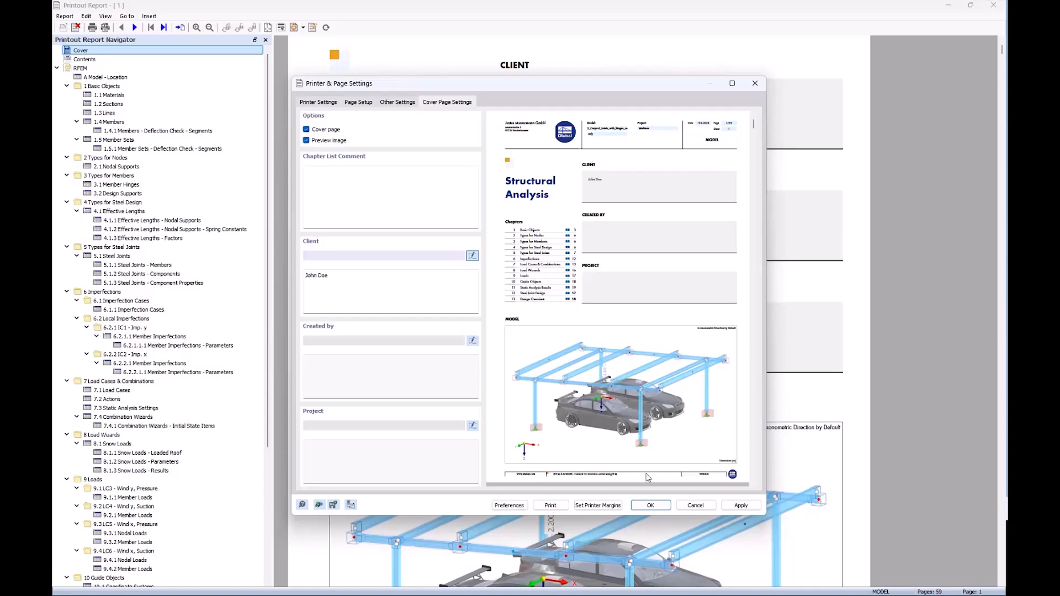
Set the report's bottom page margin to 10 mm and accept the printer and page settings.
{"action": "left_click", "coordinate": [651, 506]}
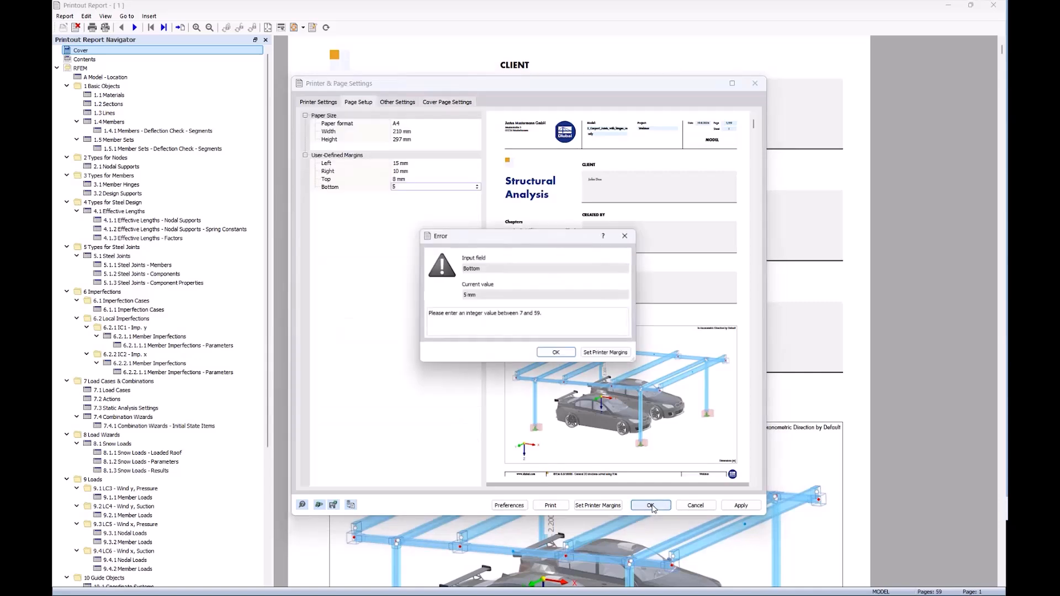
{"action": "left_click", "coordinate": [557, 354]}
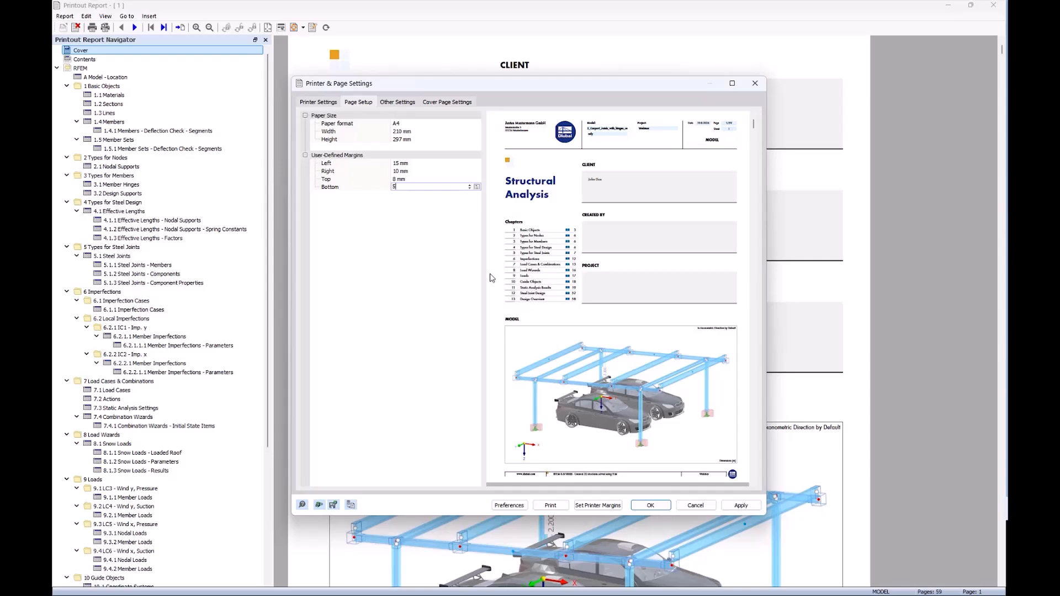
{"action": "type", "text": "10"}
{"action": "left_click", "coordinate": [650, 506]}
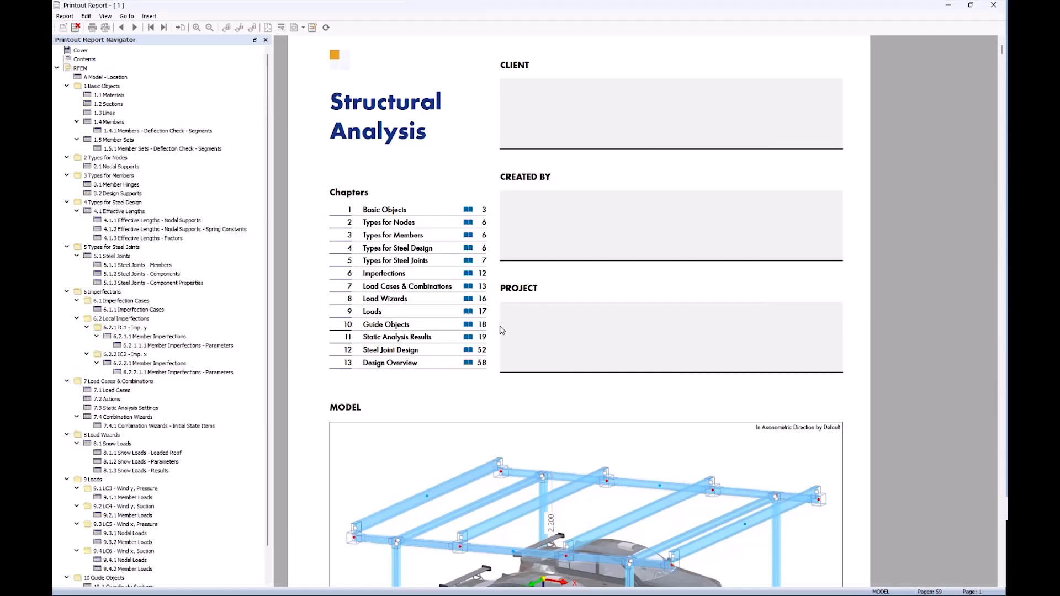
Review the report's cover page and the chapter with the bolt check formulas for steel joint no. 2, node no. 10.
{"action": "scroll", "coordinate": [545, 366], "scroll_direction": "down", "scroll_amount": 2}
{"action": "scroll", "coordinate": [545, 366], "scroll_direction": "up", "scroll_amount": 1}
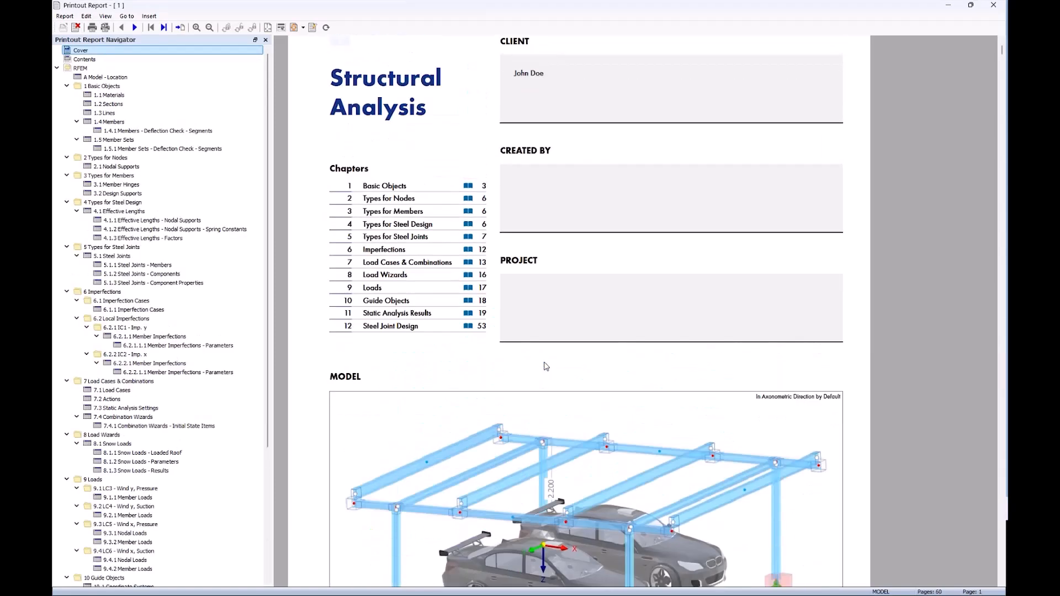
{"action": "scroll", "coordinate": [195, 376], "scroll_direction": "down", "scroll_amount": 7}
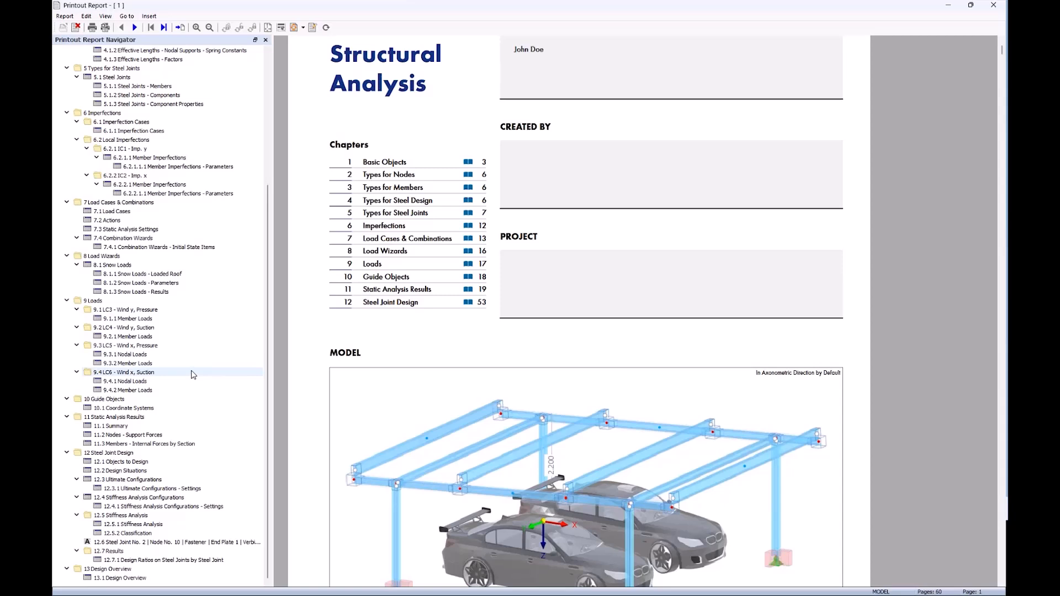
{"action": "left_click", "coordinate": [136, 543]}
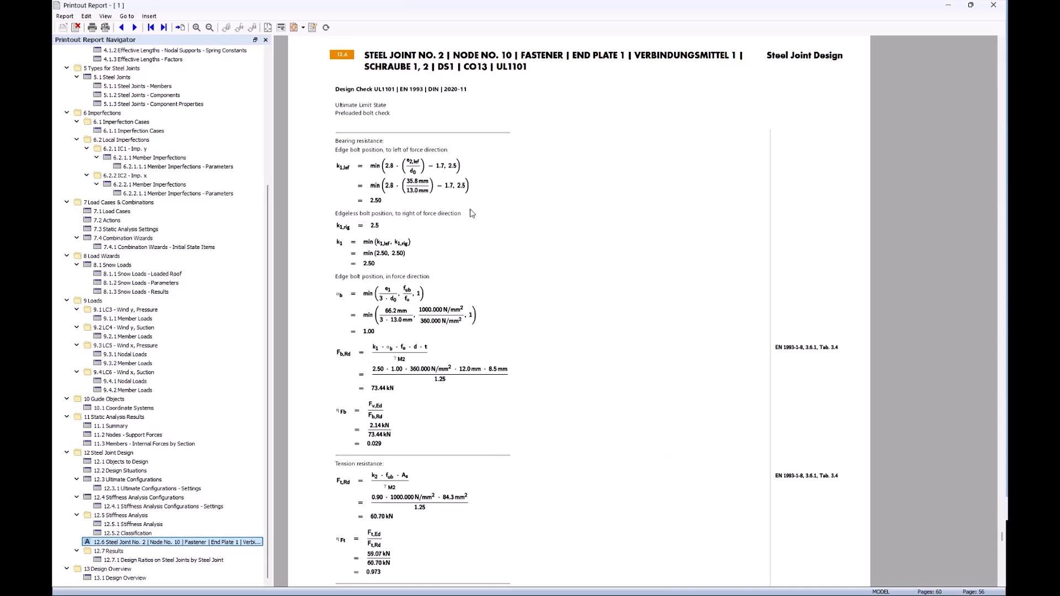
{"action": "scroll", "coordinate": [452, 288], "scroll_direction": "down", "scroll_amount": 10}
{"action": "scroll", "coordinate": [451, 289], "scroll_direction": "down", "scroll_amount": 15}
{"action": "scroll", "coordinate": [469, 345], "scroll_direction": "down", "scroll_amount": 3}
Move the joint 2 bolt check chapter under Design Overview, then return to the model and close the design check details.
{"action": "left_click_drag", "start_coordinate": [114, 543], "coordinate": [121, 584]}
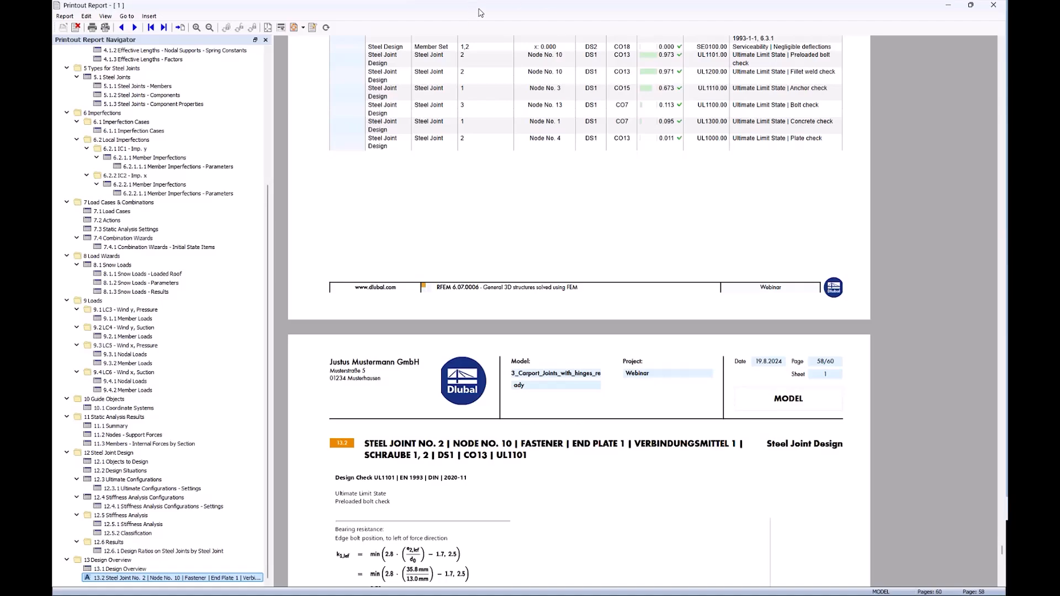
{"action": "left_click_drag", "start_coordinate": [494, 7], "coordinate": [1048, 13]}
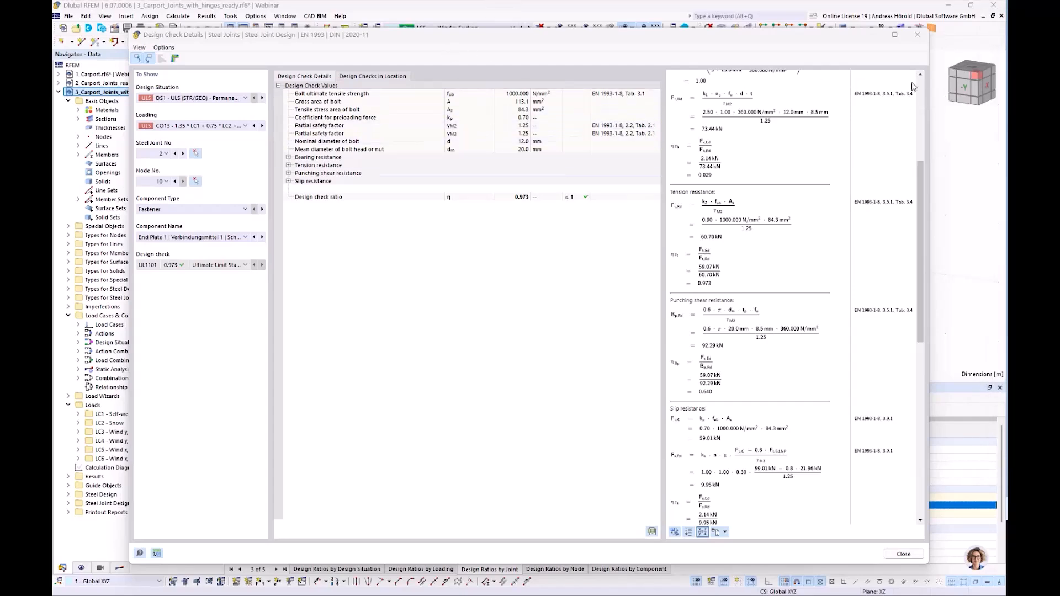
{"action": "left_click", "coordinate": [918, 40]}
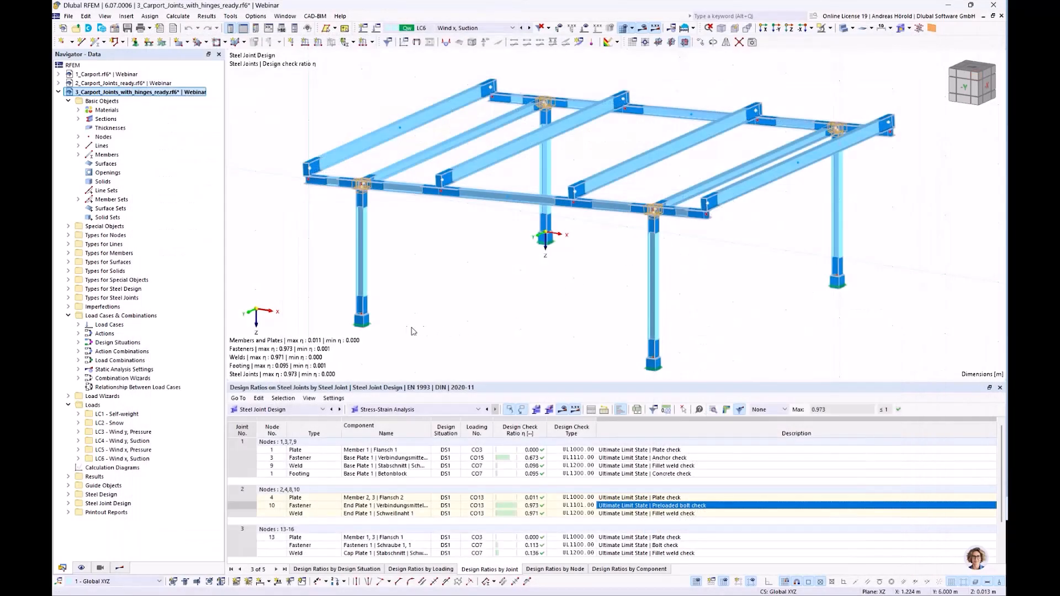
Open the steel joint at nodes 1,3,7,9 for editing and show its base plate component in plan view.
{"action": "double_click", "coordinate": [364, 314]}
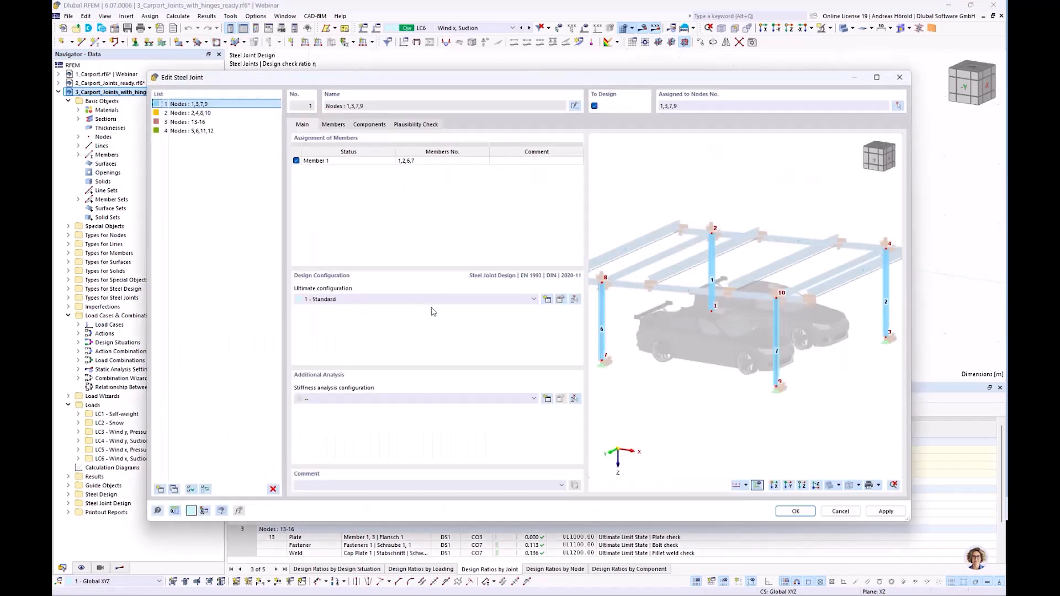
{"action": "left_click", "coordinate": [369, 124]}
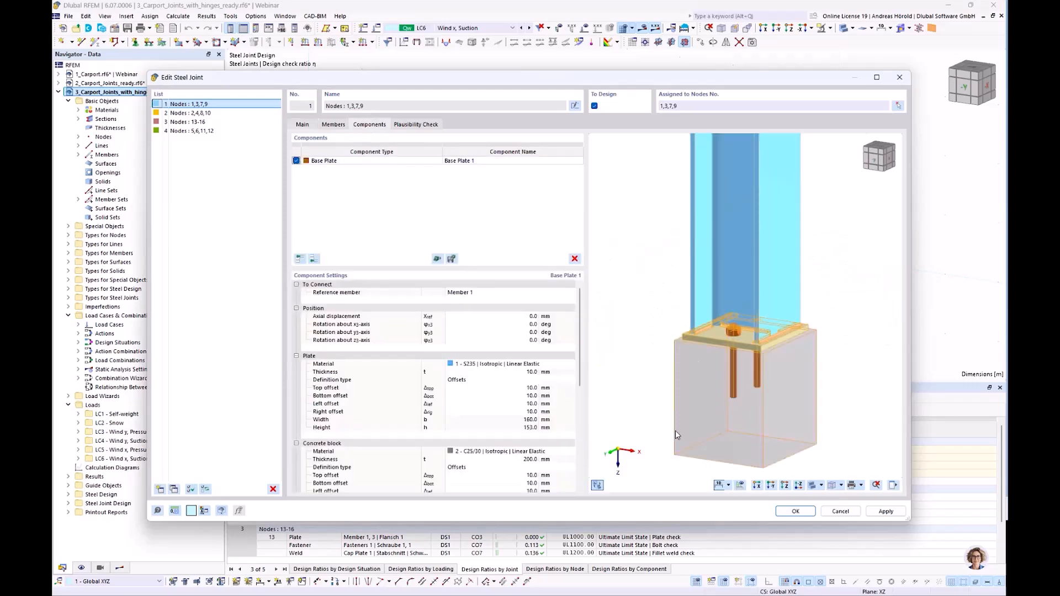
{"action": "scroll", "coordinate": [672, 331], "scroll_direction": "up", "scroll_amount": 3}
{"action": "middle_click_drag", "start_coordinate": [667, 322], "coordinate": [642, 275]}
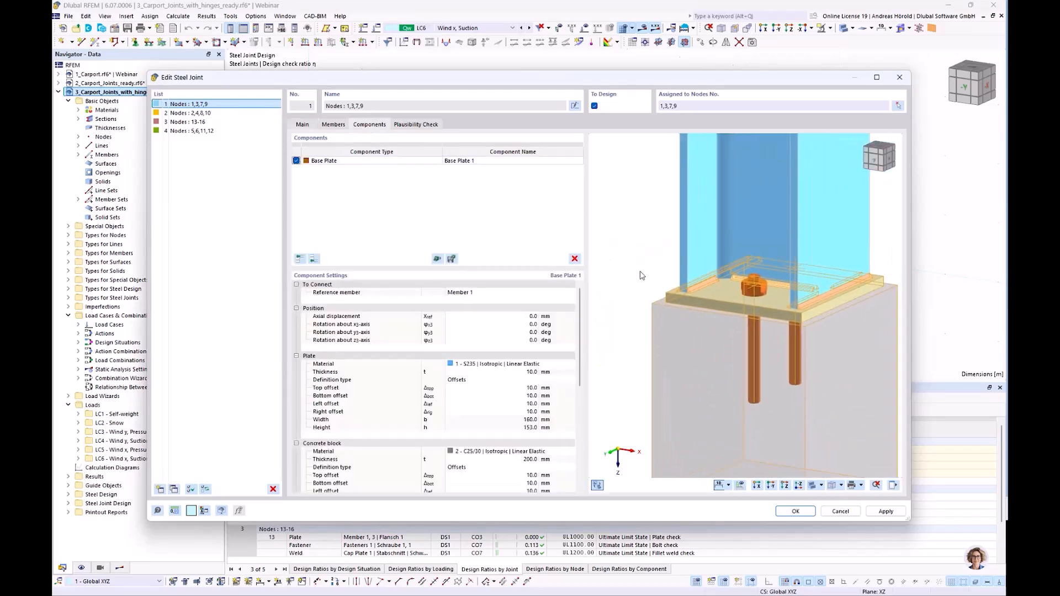
{"action": "left_click", "coordinate": [785, 485]}
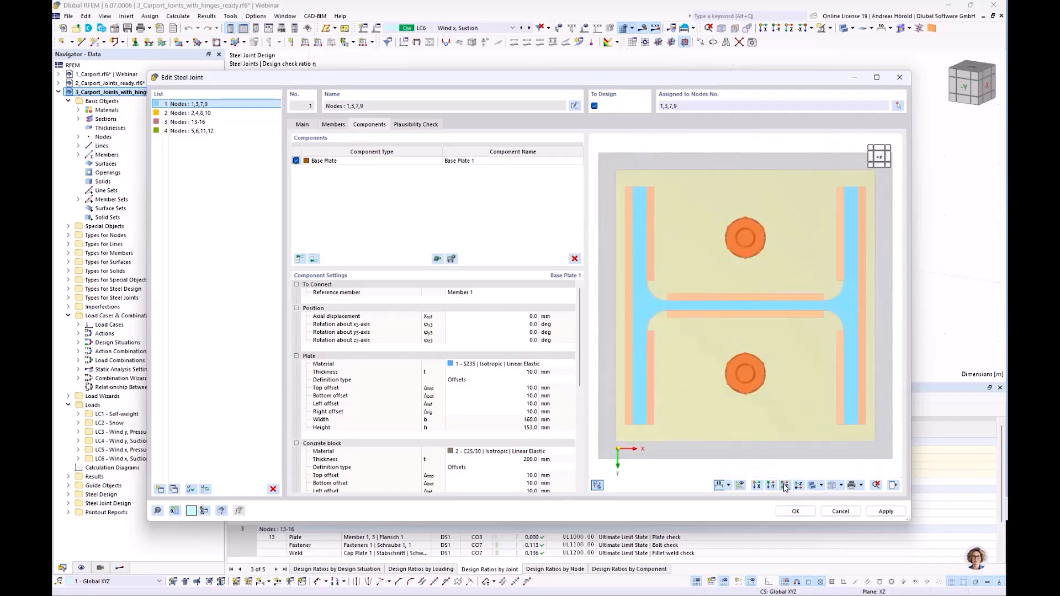
{"action": "scroll", "coordinate": [755, 429], "scroll_direction": "down", "scroll_amount": 2}
{"action": "middle_click_drag", "start_coordinate": [757, 426], "coordinate": [771, 387]}
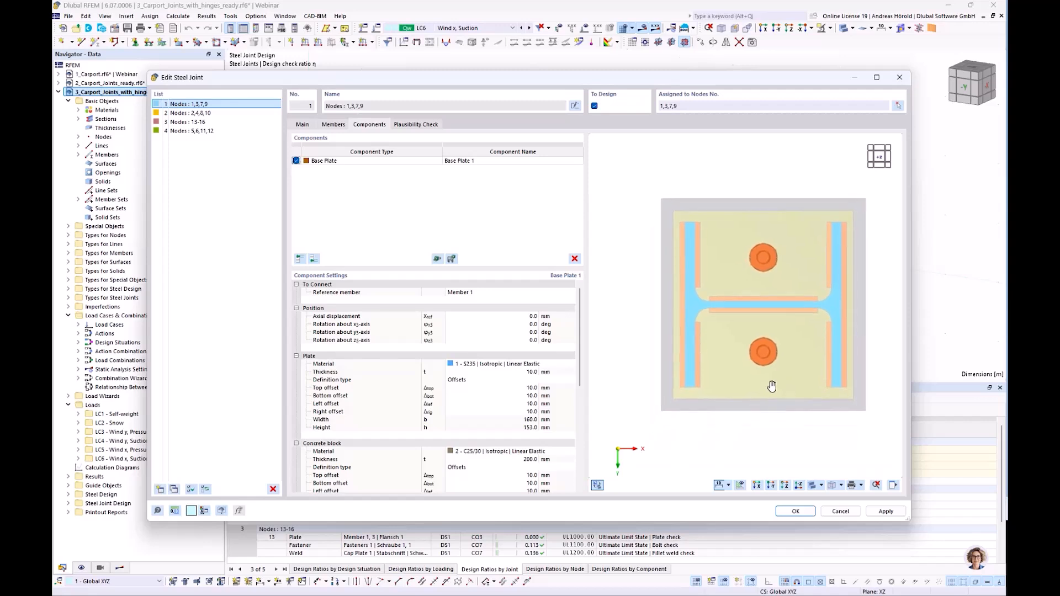
Add a linear dimension chain with reference Projection in X across the concrete block, base plate and anchor centre, offset -0.029 m above the block.
{"action": "right_click", "coordinate": [620, 282]}
{"action": "mouse_move", "coordinate": [676, 304]}
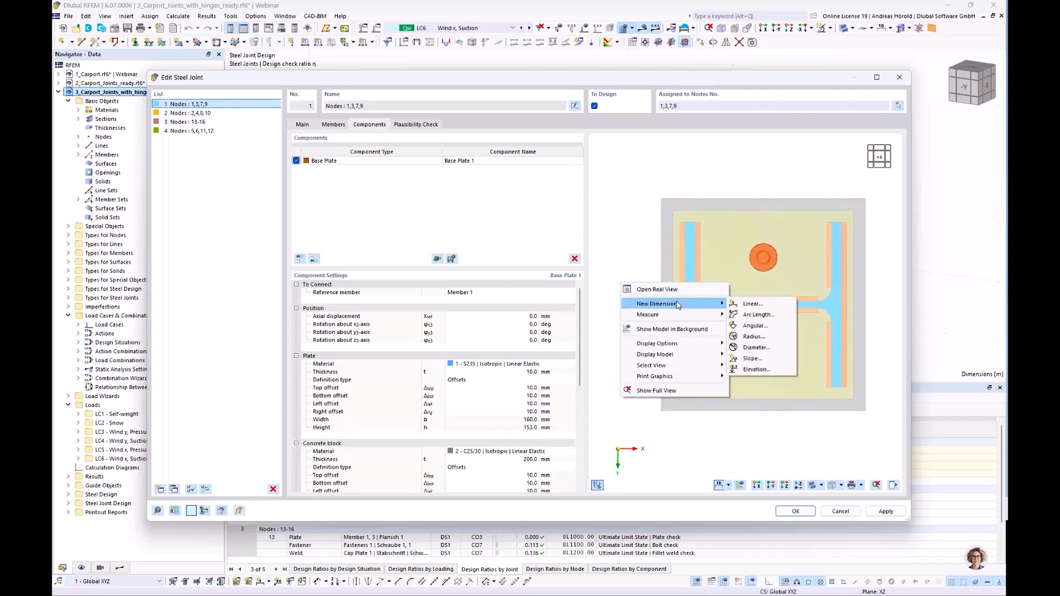
{"action": "left_click", "coordinate": [754, 306]}
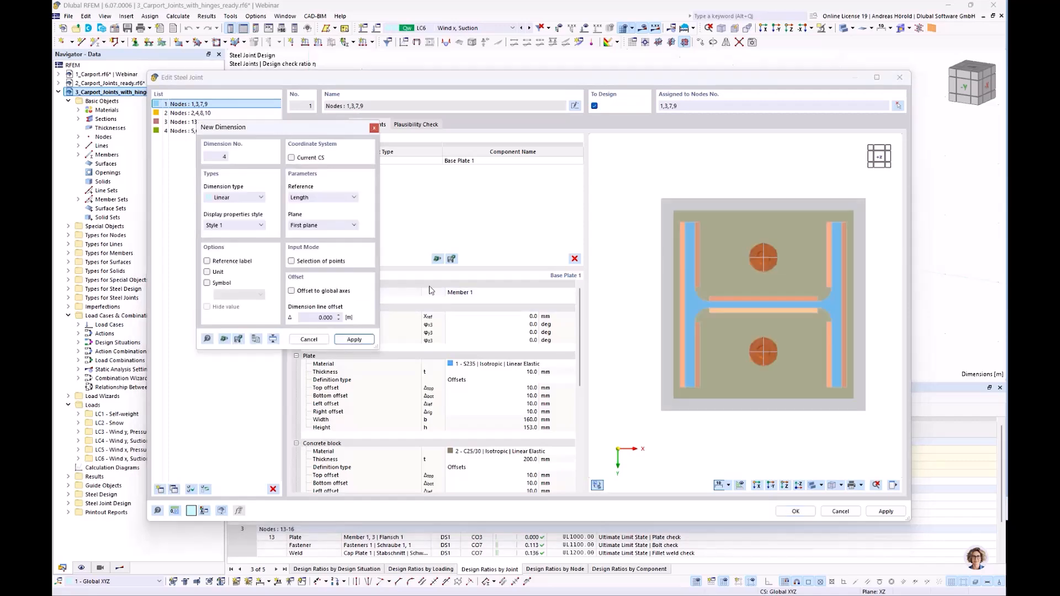
{"action": "left_click", "coordinate": [322, 203]}
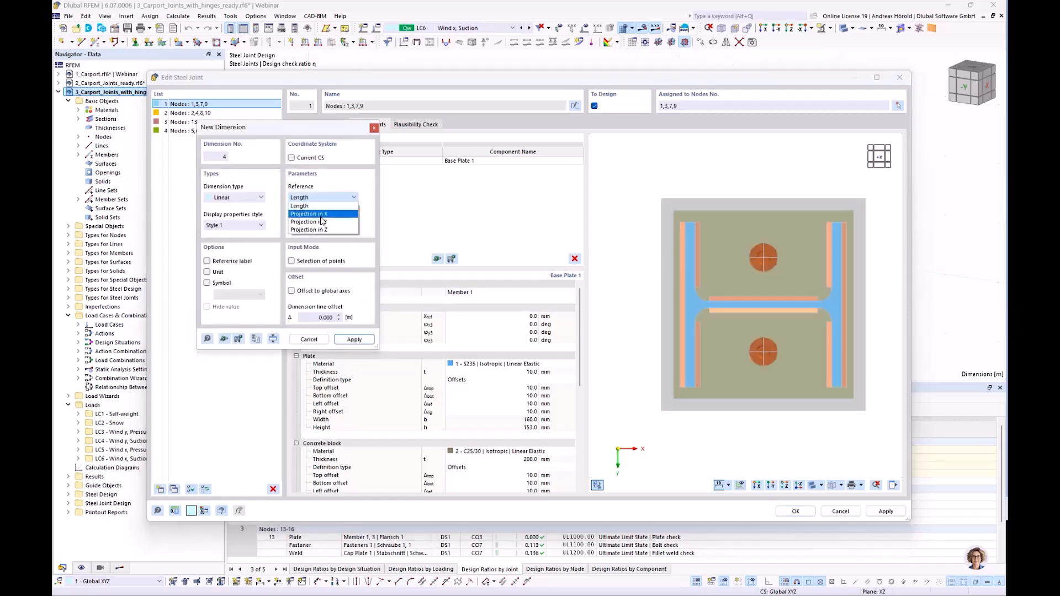
{"action": "left_click", "coordinate": [325, 214]}
{"action": "left_click_drag", "start_coordinate": [311, 131], "coordinate": [493, 176]}
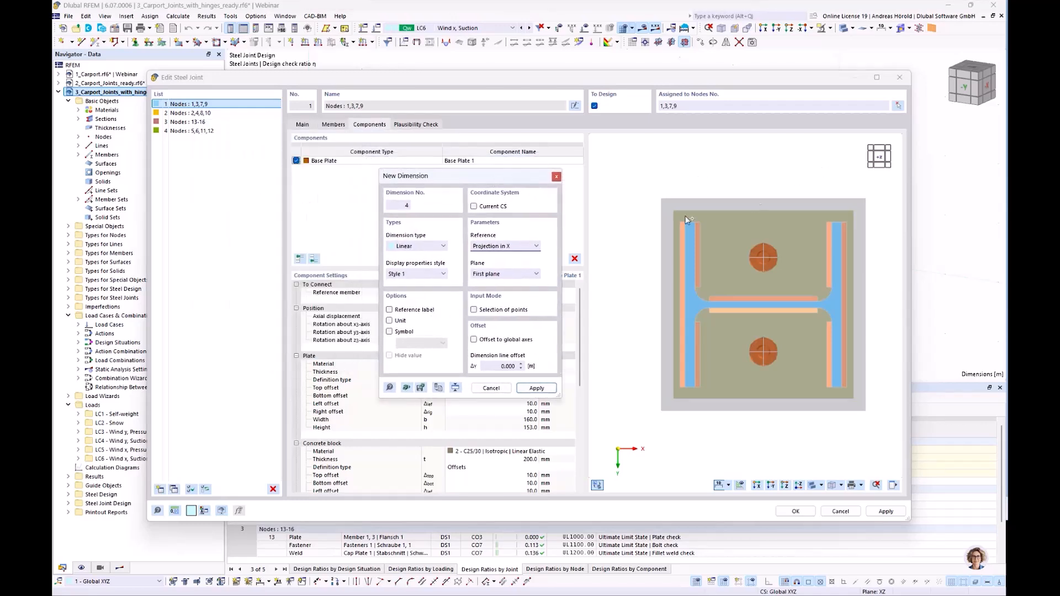
{"action": "left_click", "coordinate": [764, 256]}
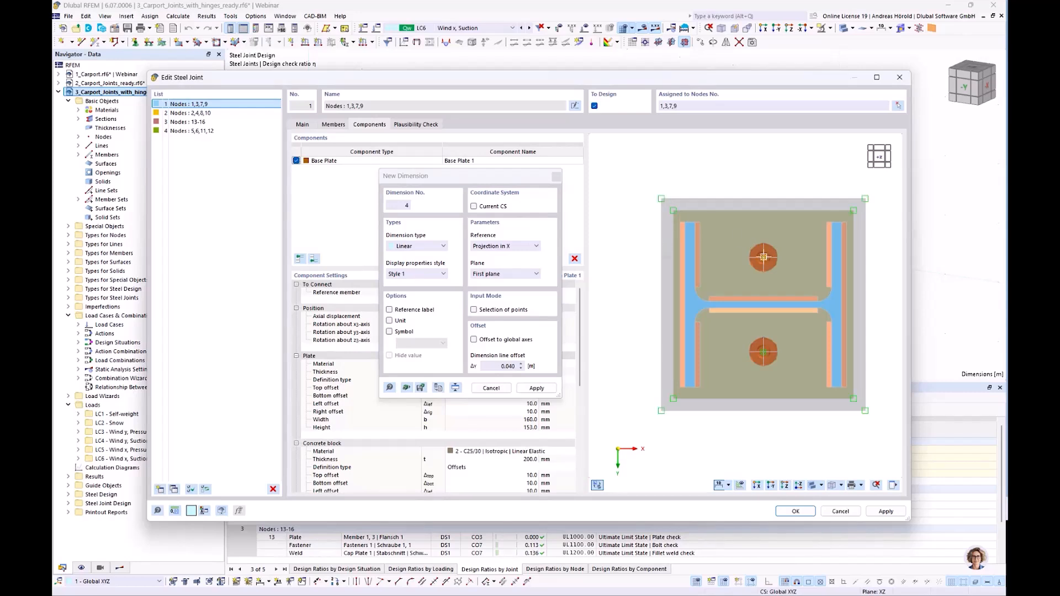
{"action": "left_click", "coordinate": [867, 197]}
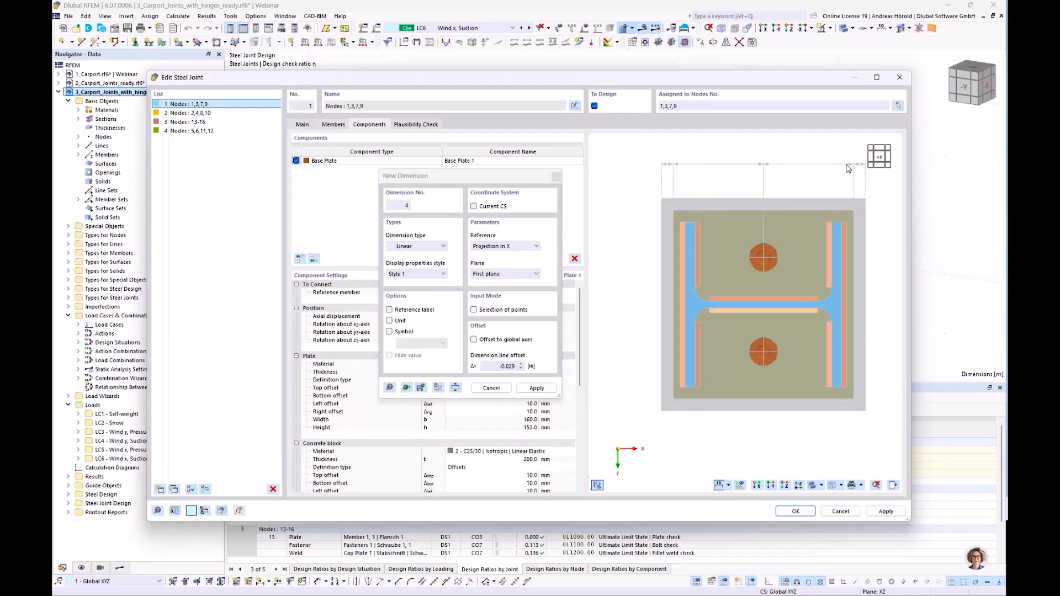
{"action": "left_click", "coordinate": [847, 168]}
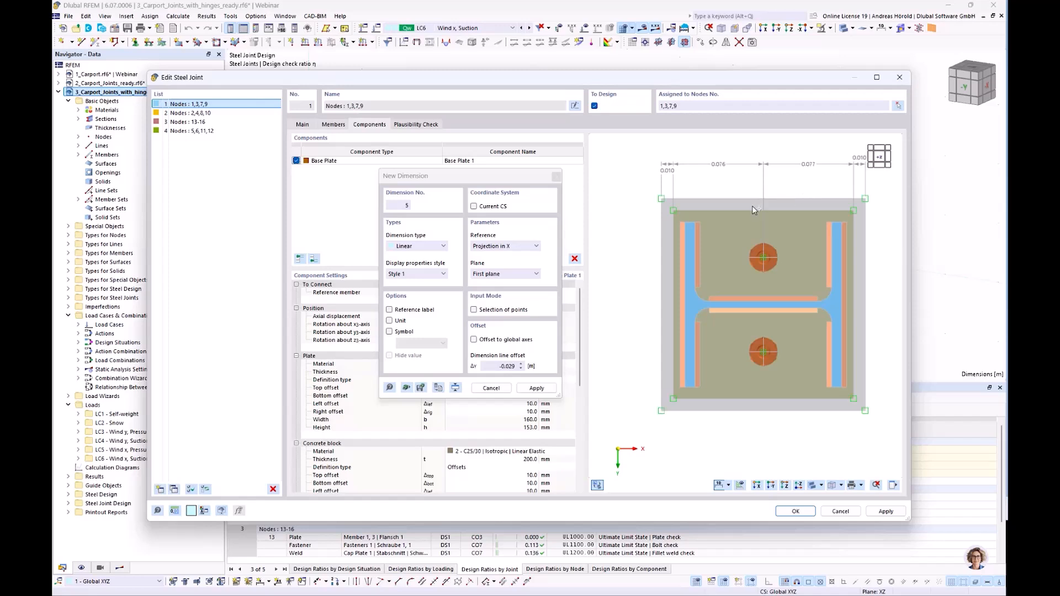
Add a linear dimension chain with reference Projection in Y across the concrete block, base plate and both anchor centres, offset -0.029 m beside the block.
{"action": "left_click", "coordinate": [487, 247]}
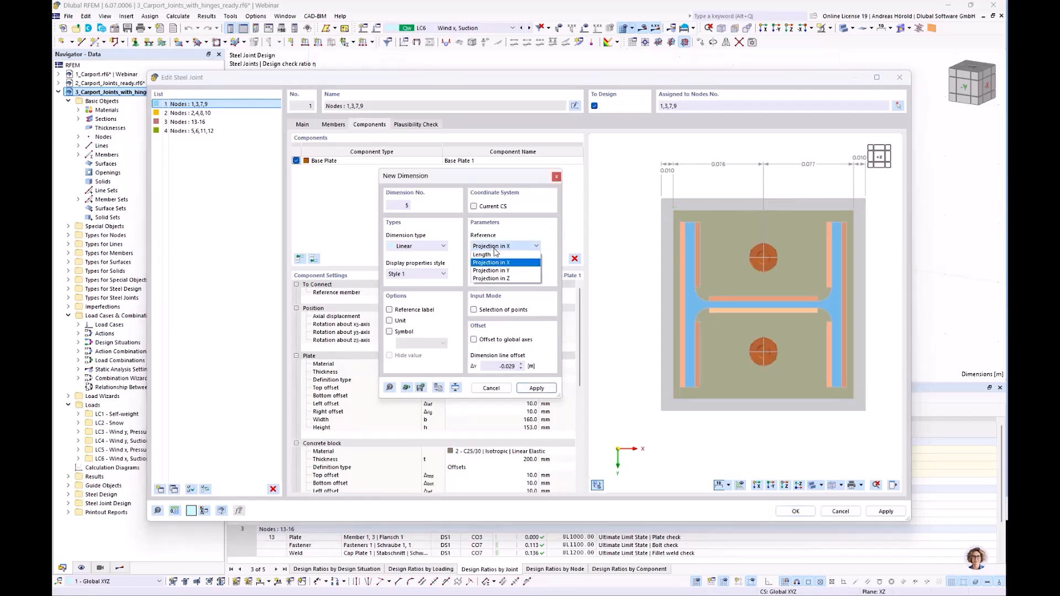
{"action": "left_click", "coordinate": [508, 270]}
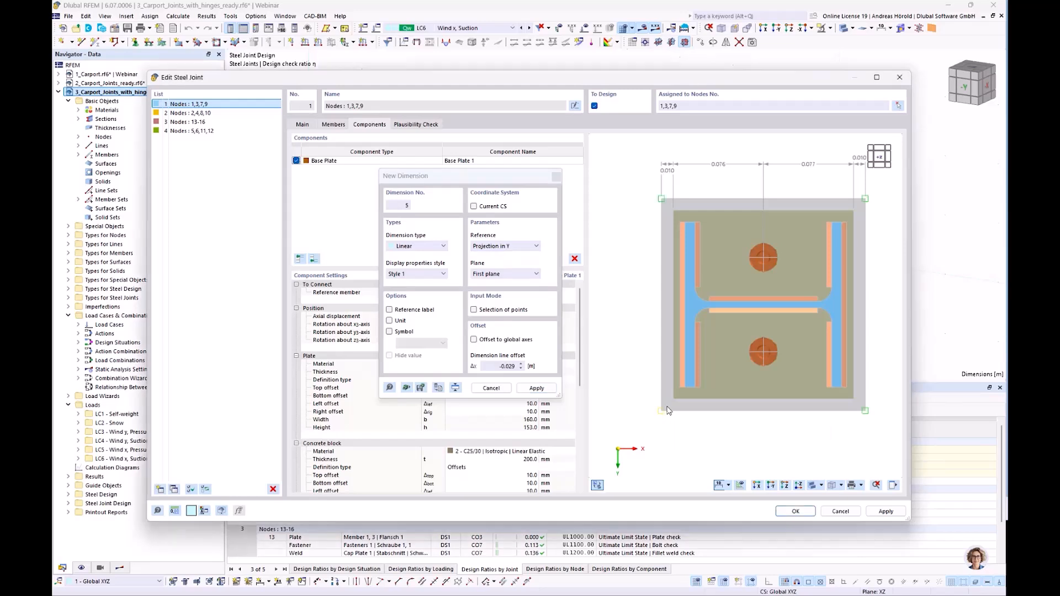
{"action": "left_click", "coordinate": [762, 351]}
{"action": "left_click", "coordinate": [628, 254]}
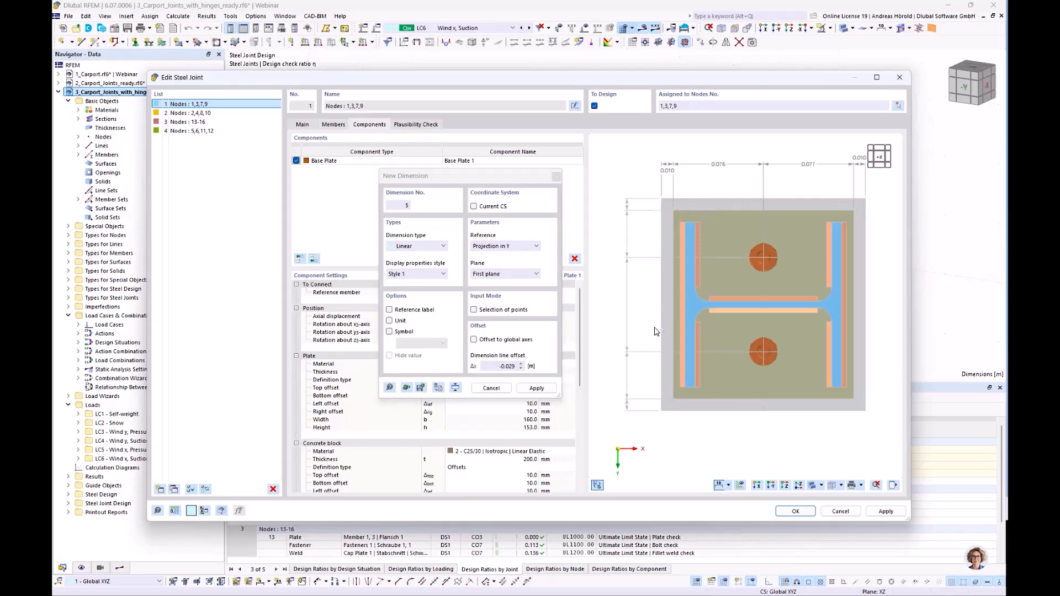
{"action": "key", "text": "Escape"}
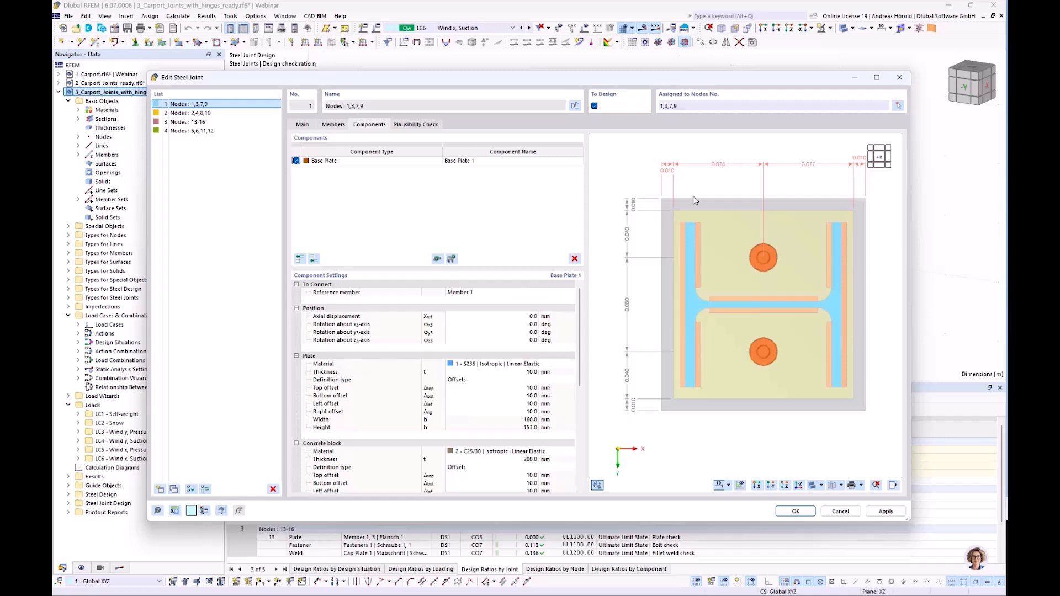
Set the unit for dimension lengths to mm and apply the changes to the steel joint.
{"action": "left_click", "coordinate": [175, 511]}
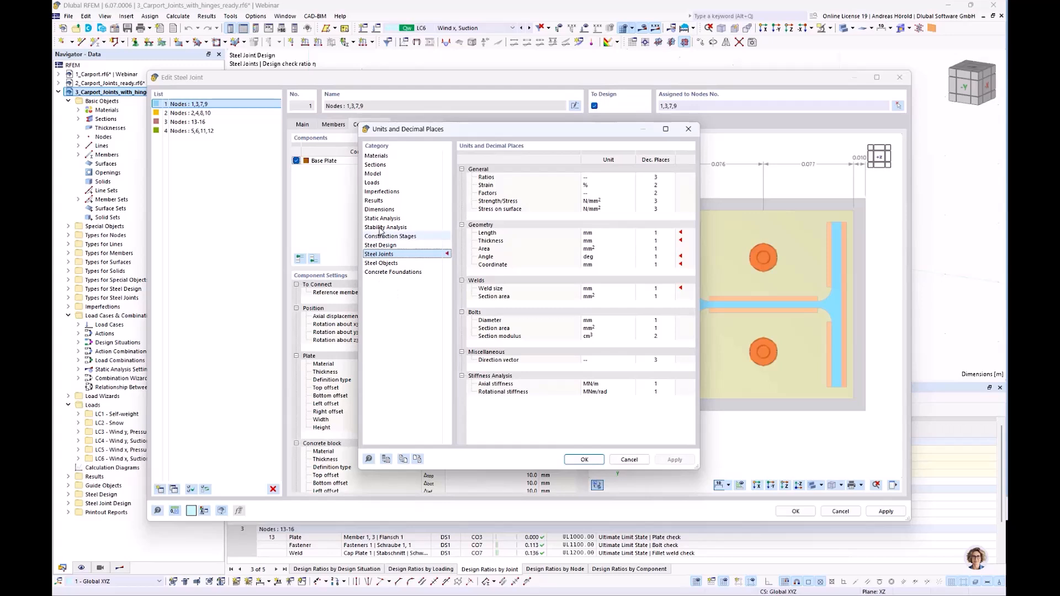
{"action": "left_click", "coordinate": [389, 210]}
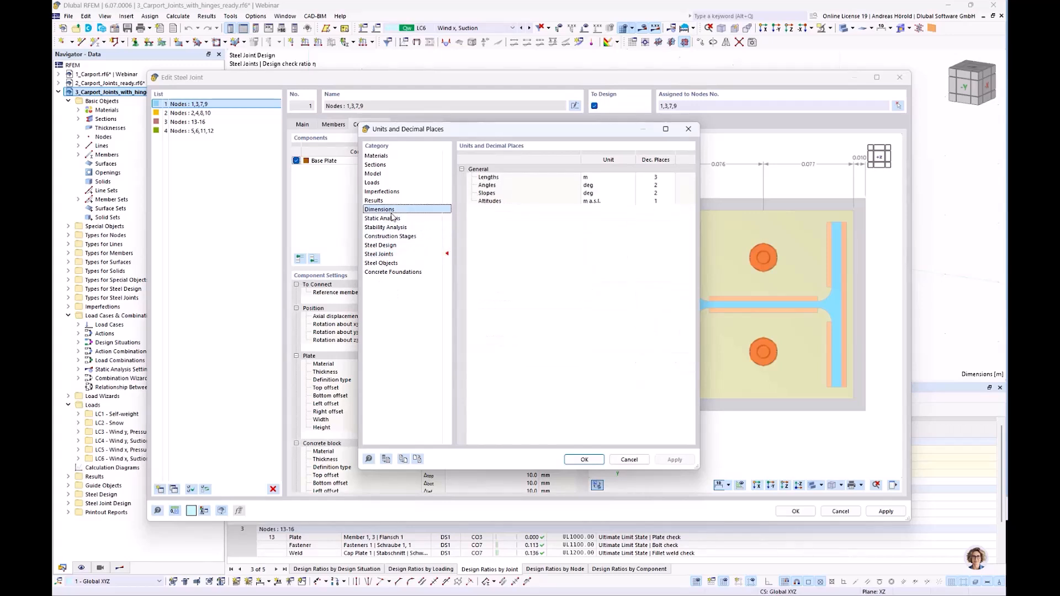
{"action": "left_click", "coordinate": [607, 178]}
{"action": "left_click", "coordinate": [609, 178]}
{"action": "left_click", "coordinate": [609, 184]}
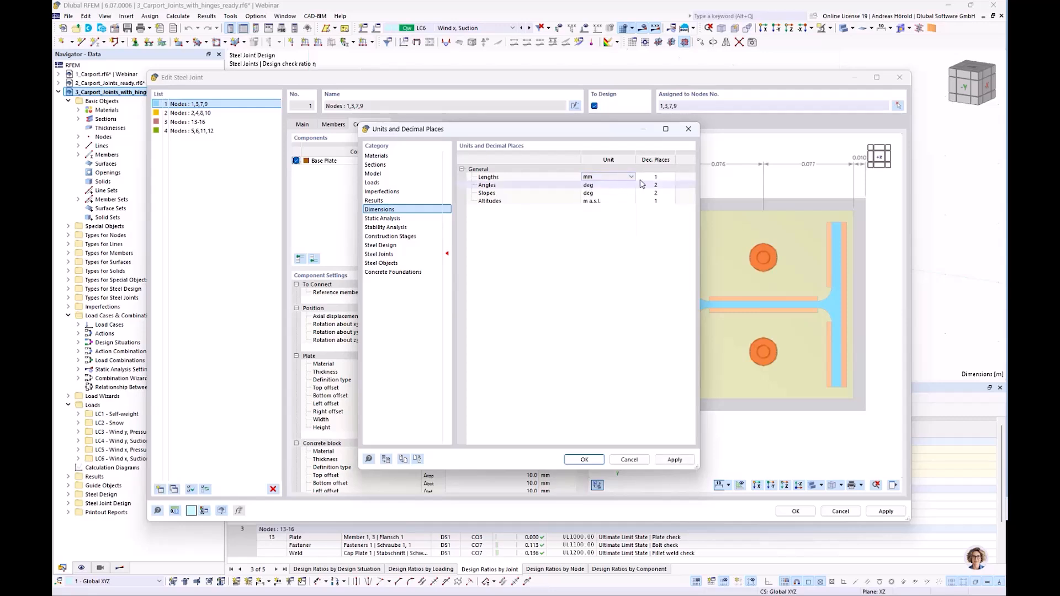
{"action": "left_click", "coordinate": [584, 459]}
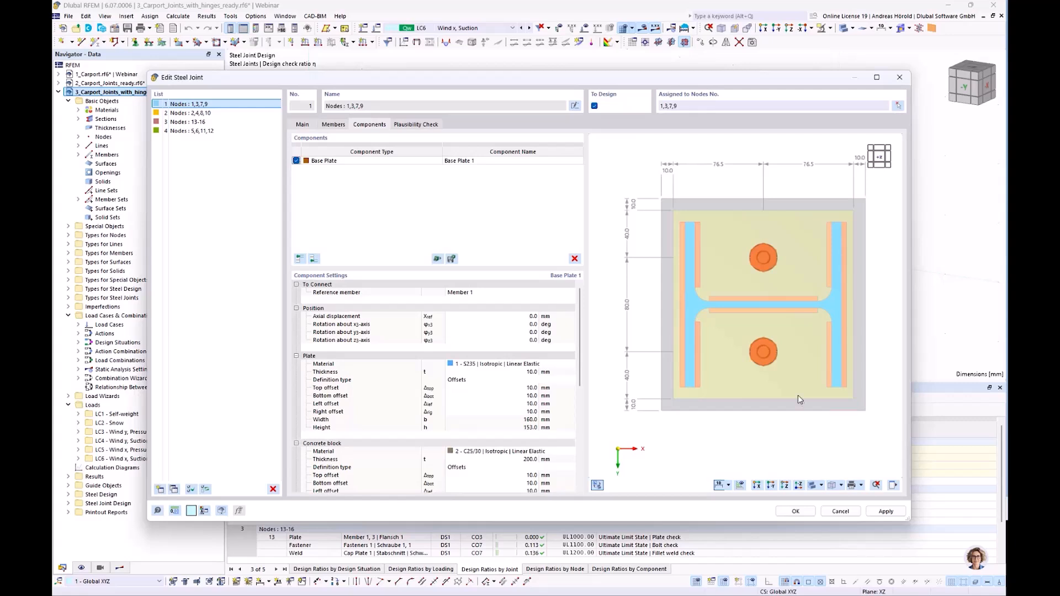
{"action": "left_click", "coordinate": [884, 511]}
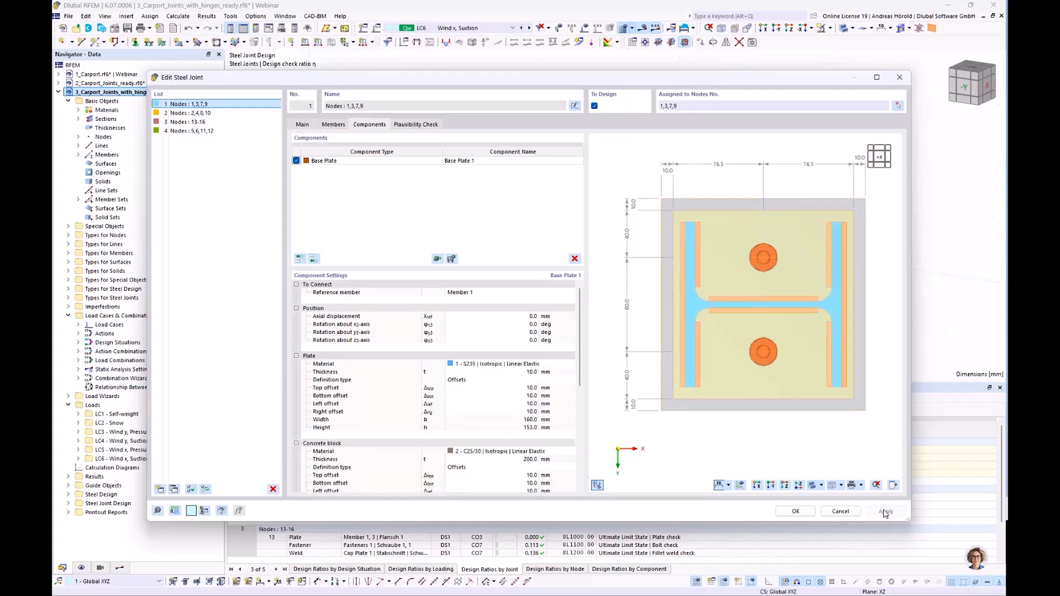
Send the dimensioned base plate graphic to the printout report as a window-filling picture.
{"action": "left_click", "coordinate": [862, 486]}
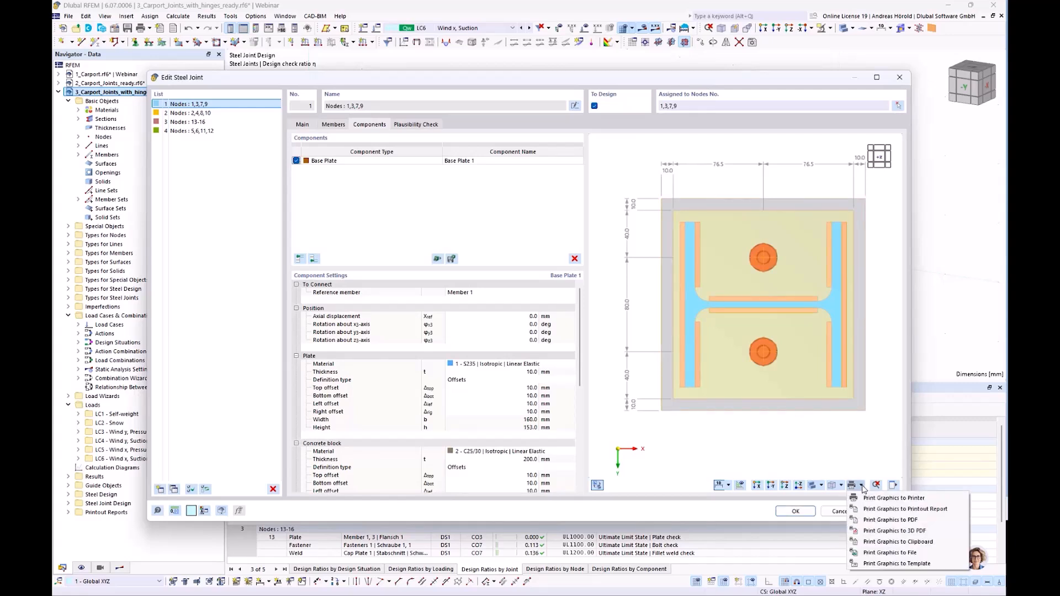
{"action": "left_click", "coordinate": [882, 511]}
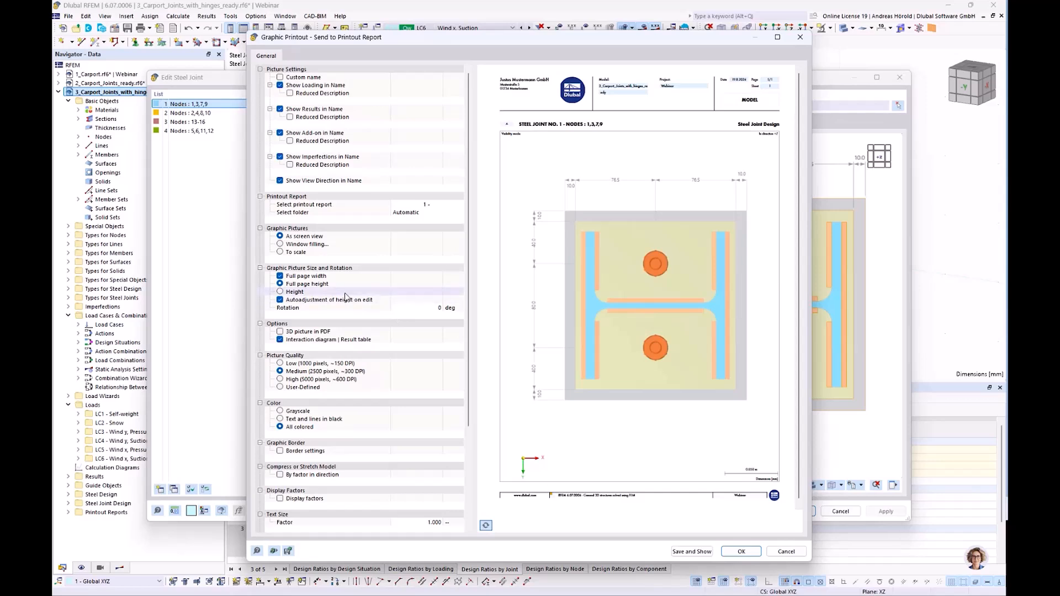
{"action": "left_click", "coordinate": [280, 244]}
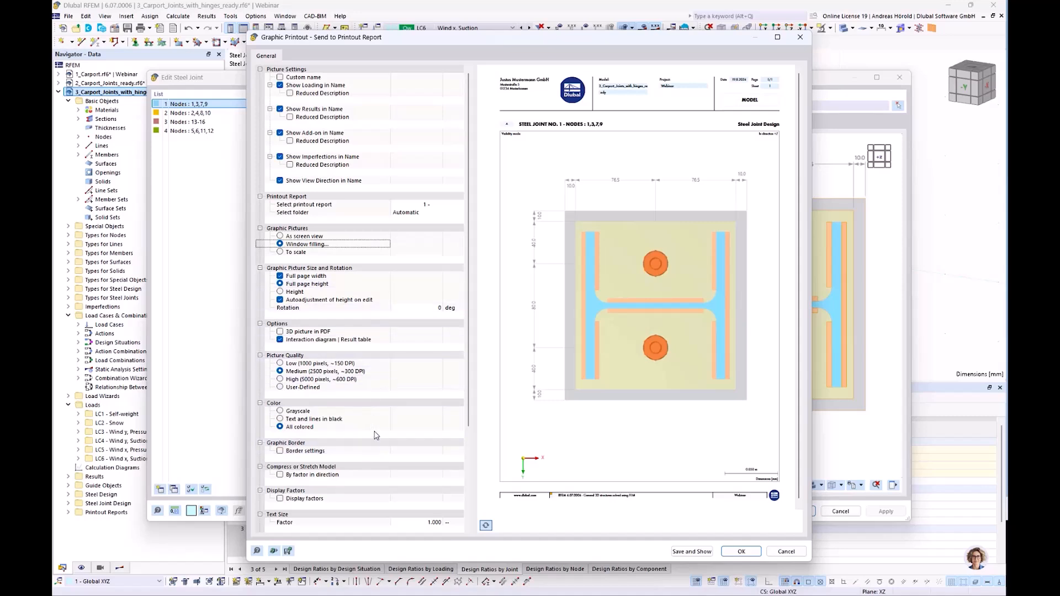
{"action": "scroll", "coordinate": [376, 439], "scroll_direction": "down", "scroll_amount": 2}
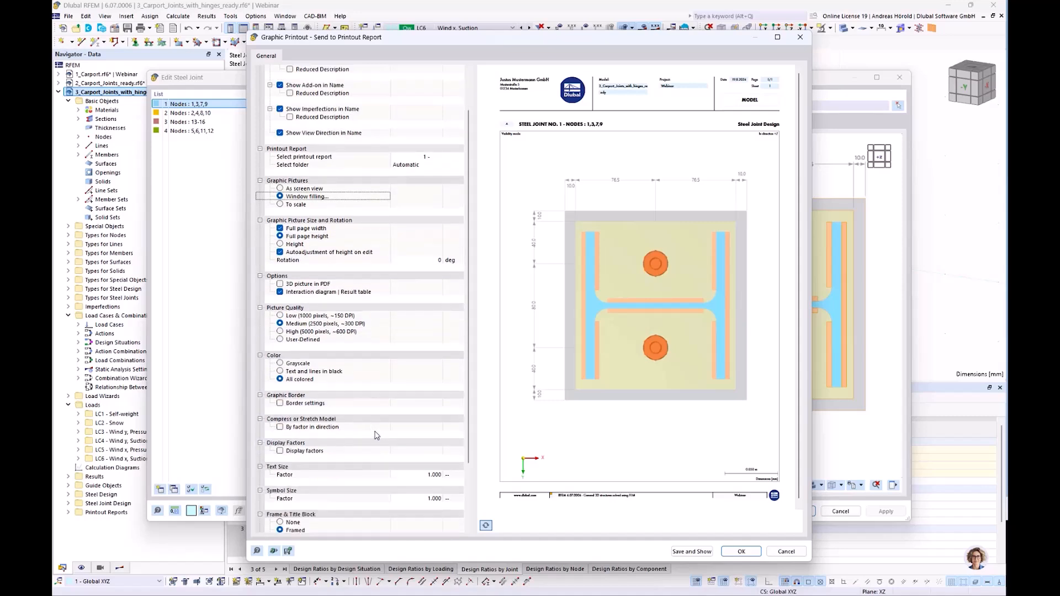
{"action": "scroll", "coordinate": [375, 435], "scroll_direction": "up", "scroll_amount": 2}
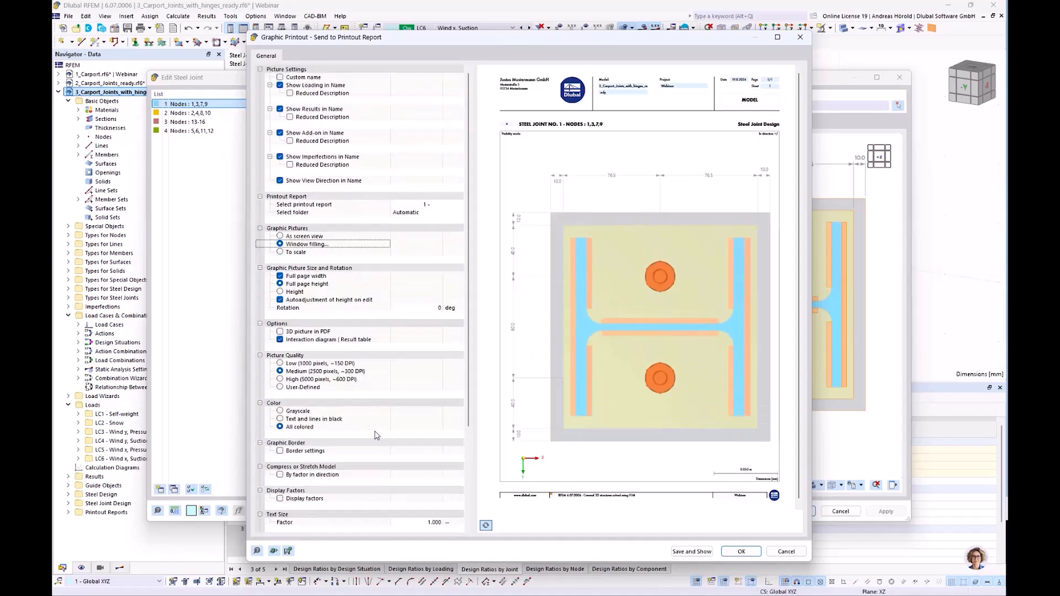
{"action": "left_click", "coordinate": [741, 551]}
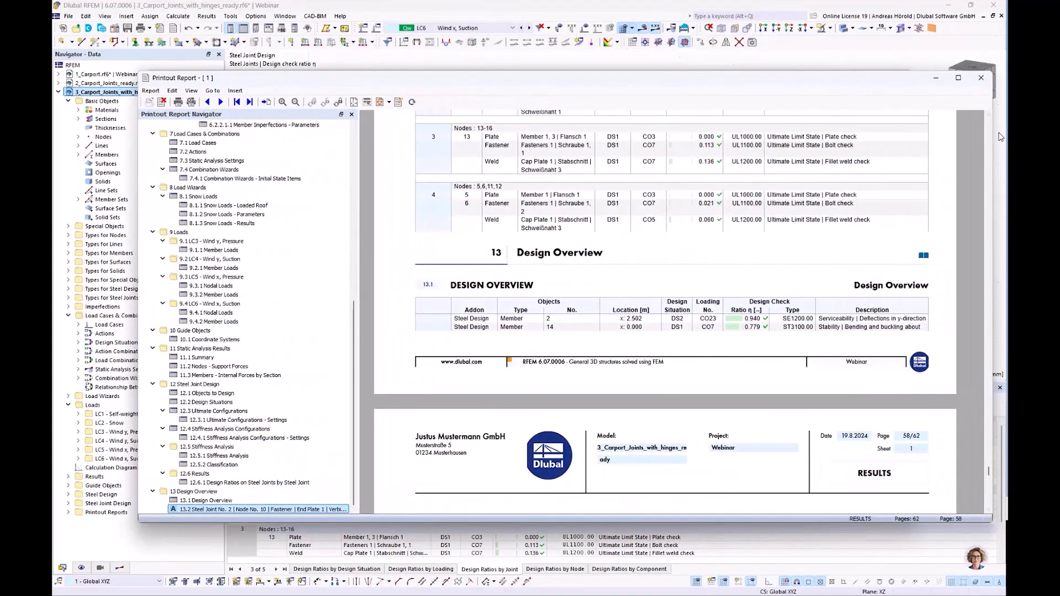
Maximize the printout report and move the graphic chapter of steel joint no. 1, nodes 1,3,7,9, to the end of Design Overview.
{"action": "left_click", "coordinate": [959, 78]}
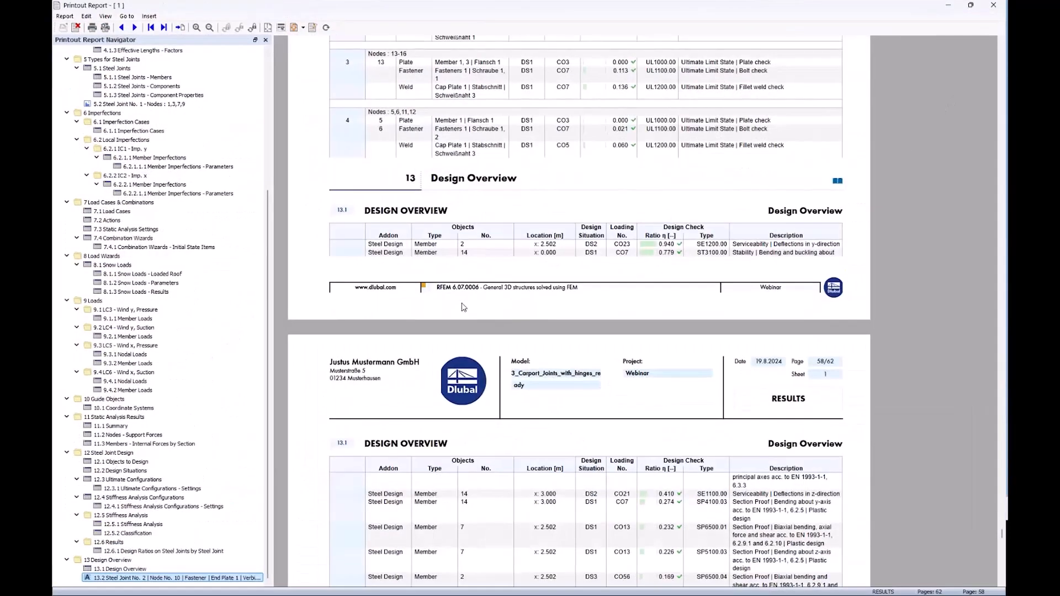
{"action": "scroll", "coordinate": [149, 188], "scroll_direction": "up", "scroll_amount": 2}
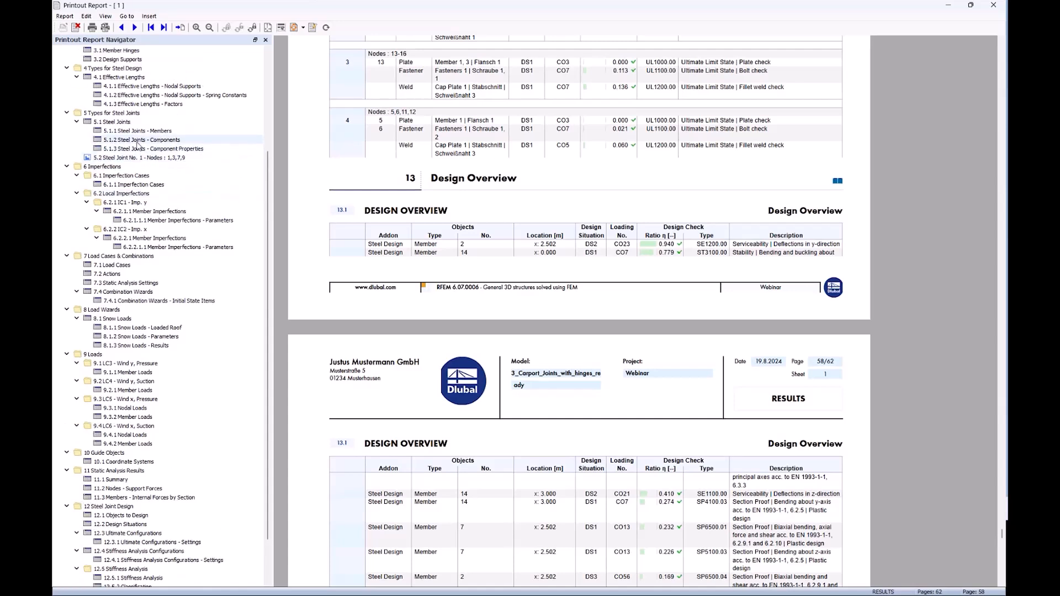
{"action": "left_click", "coordinate": [133, 158]}
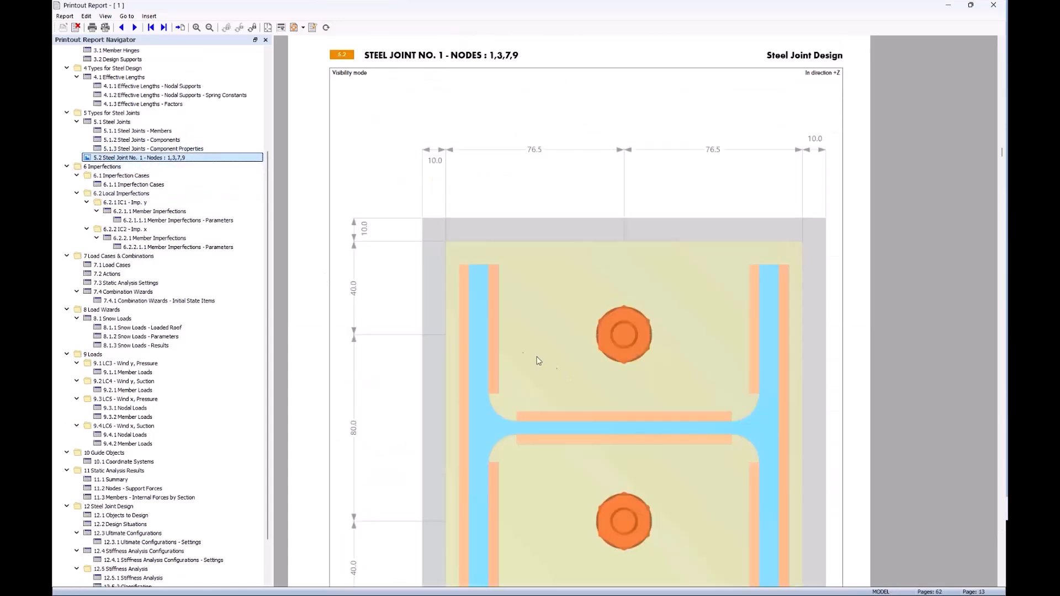
{"action": "scroll", "coordinate": [521, 355], "scroll_direction": "down", "scroll_amount": 2, "text": "ctrl"}
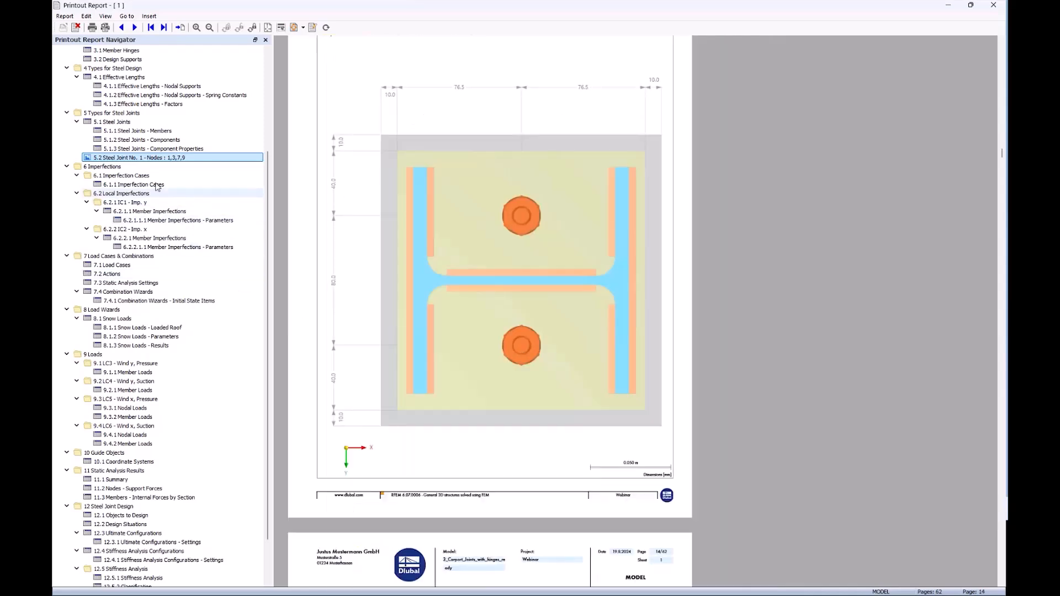
{"action": "scroll", "coordinate": [165, 172], "scroll_direction": "down", "scroll_amount": 2}
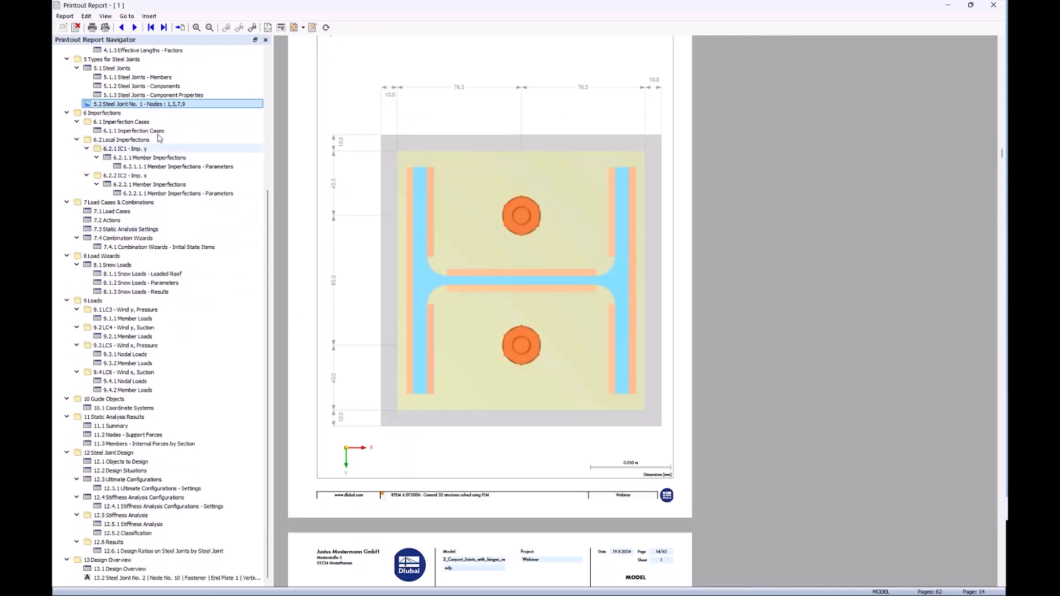
{"action": "left_click_drag", "start_coordinate": [166, 104], "coordinate": [149, 583]}
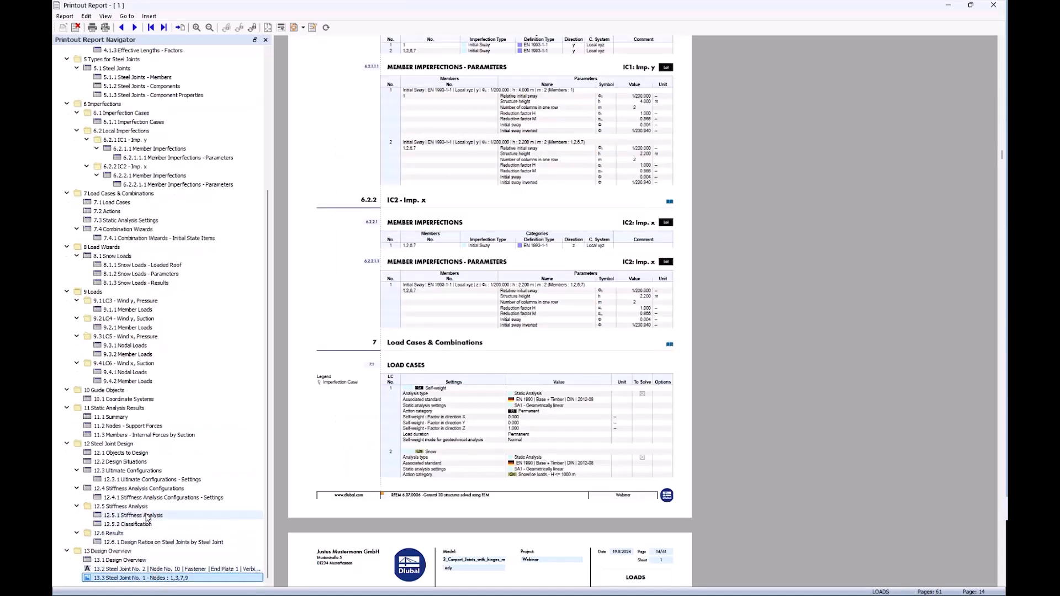
Review the report's Steel Joint Design chapter, from objects to design and configurations through stiffness analysis and classification to the design ratios.
{"action": "left_click", "coordinate": [118, 444]}
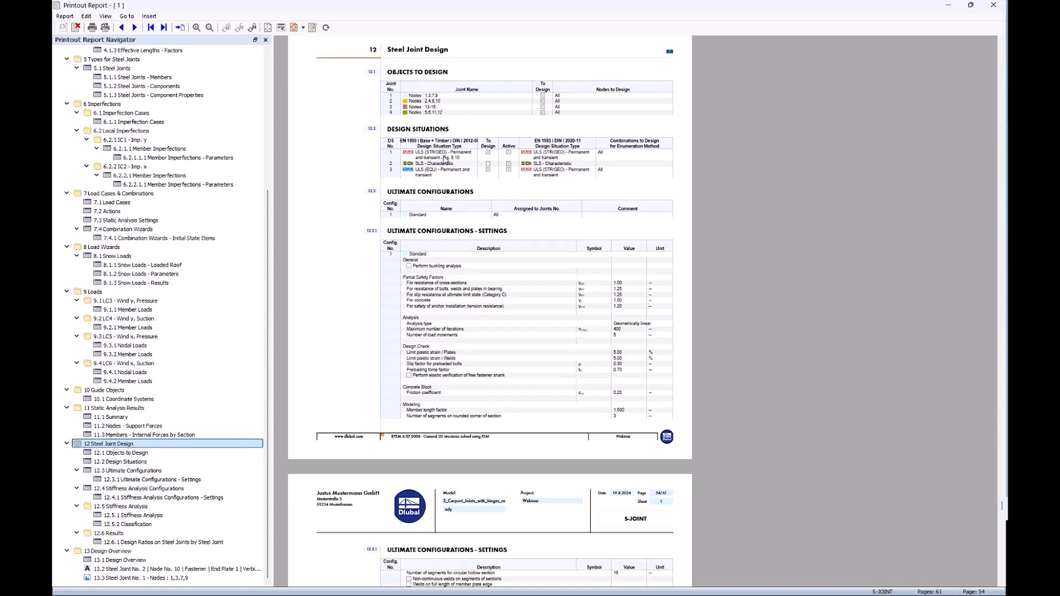
{"action": "scroll", "coordinate": [444, 160], "scroll_direction": "down", "scroll_amount": 3}
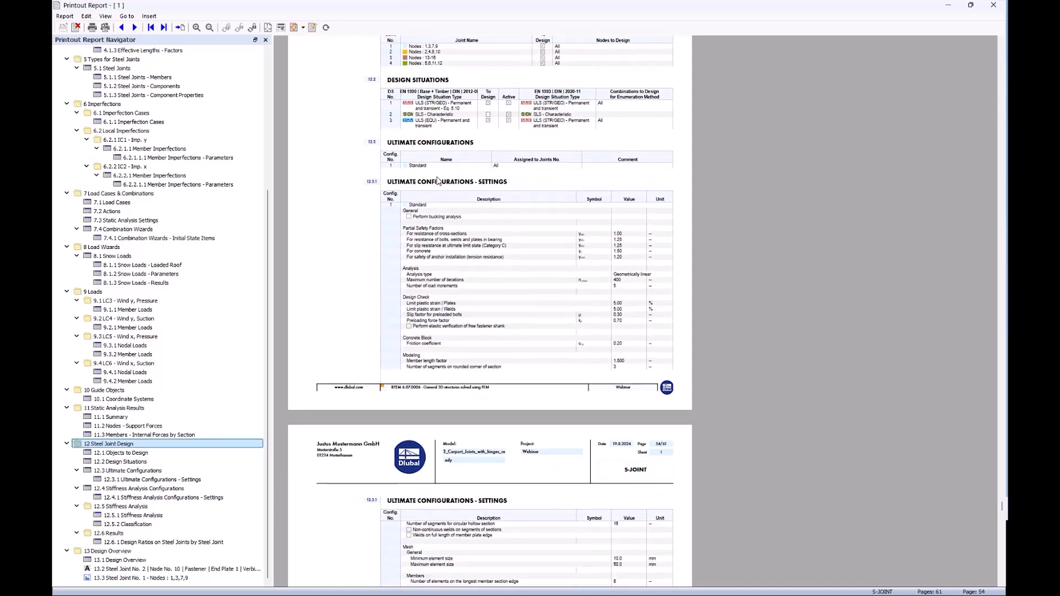
{"action": "scroll", "coordinate": [438, 230], "scroll_direction": "down", "scroll_amount": 6}
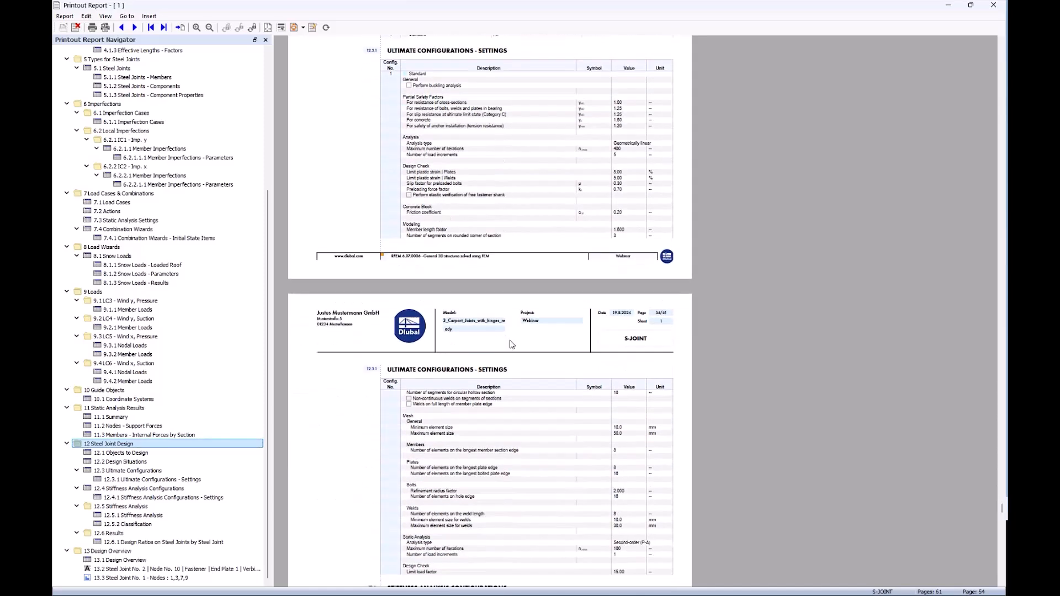
{"action": "scroll", "coordinate": [512, 344], "scroll_direction": "down", "scroll_amount": 4}
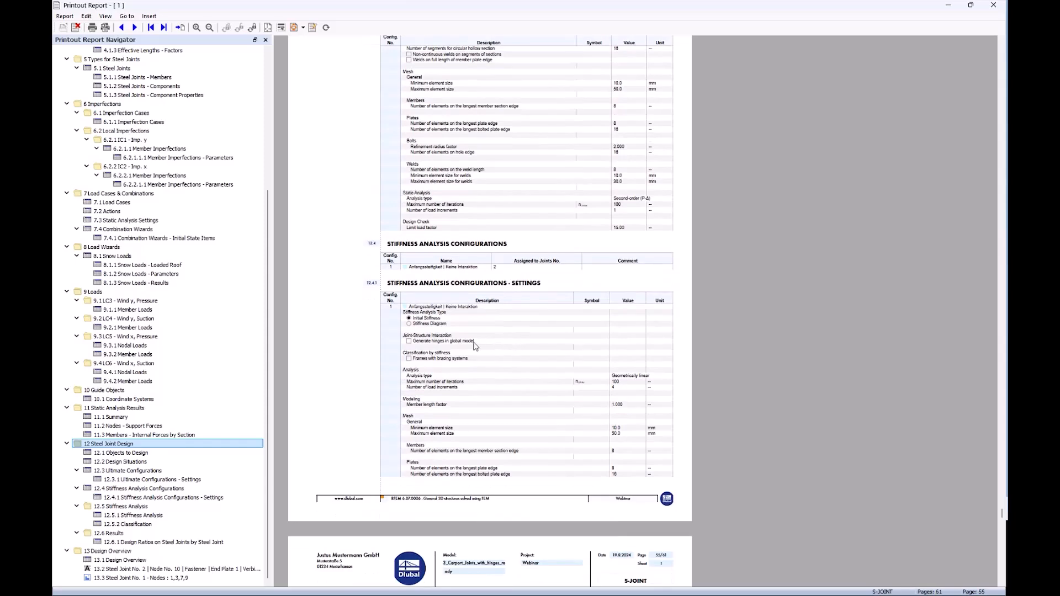
{"action": "scroll", "coordinate": [472, 345], "scroll_direction": "down", "scroll_amount": 6}
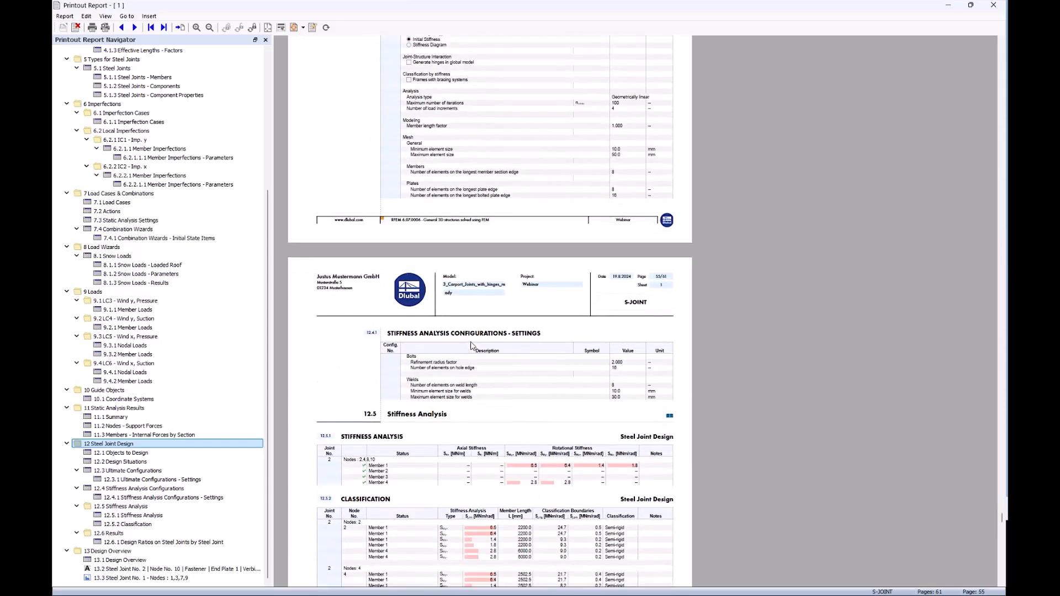
{"action": "scroll", "coordinate": [472, 345], "scroll_direction": "down", "scroll_amount": 1}
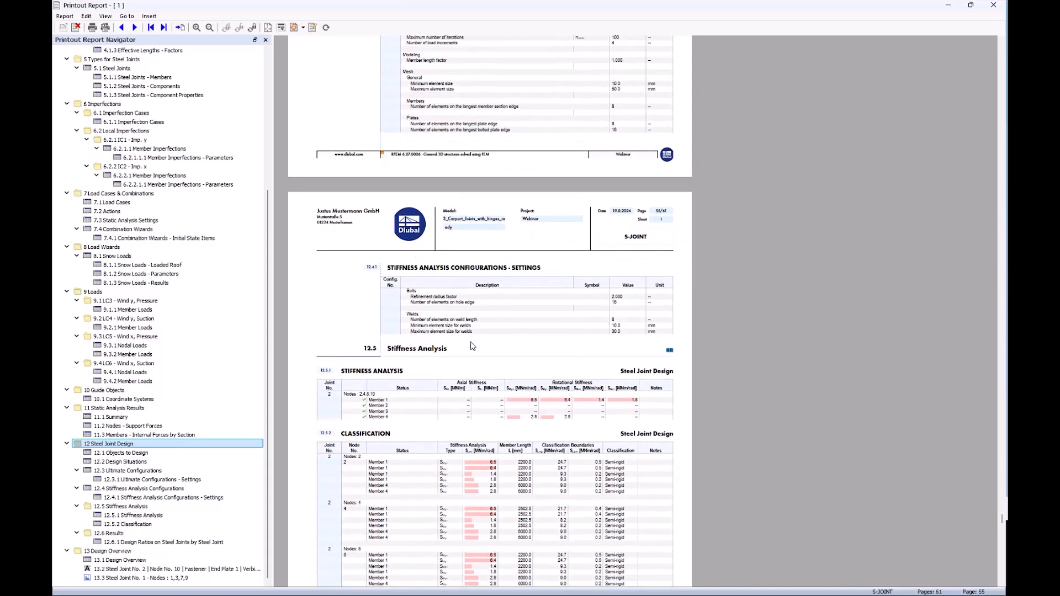
{"action": "scroll", "coordinate": [472, 346], "scroll_direction": "down", "scroll_amount": 2}
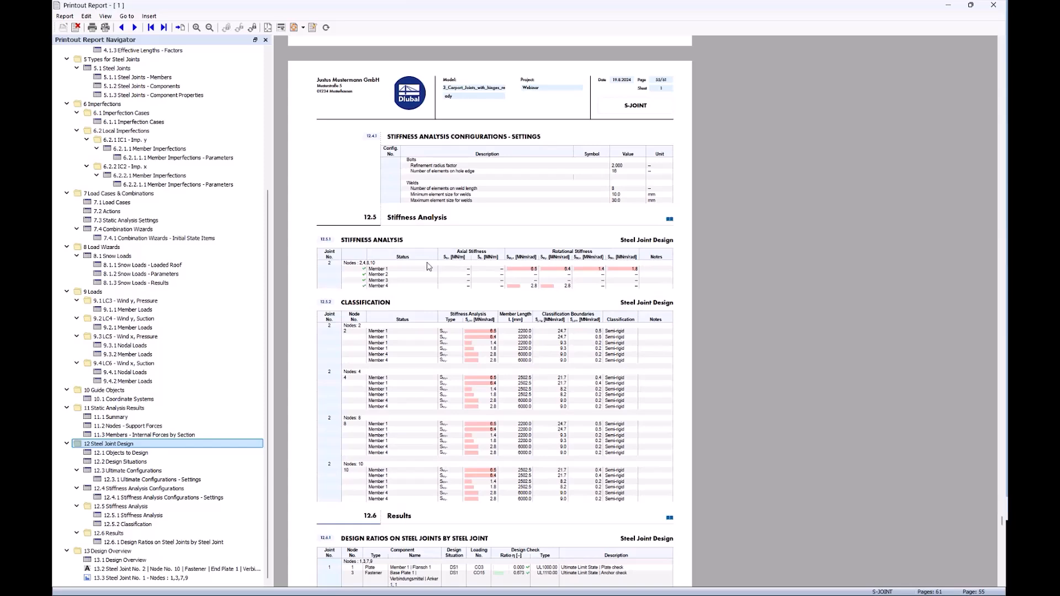
{"action": "scroll", "coordinate": [437, 325], "scroll_direction": "down", "scroll_amount": 5}
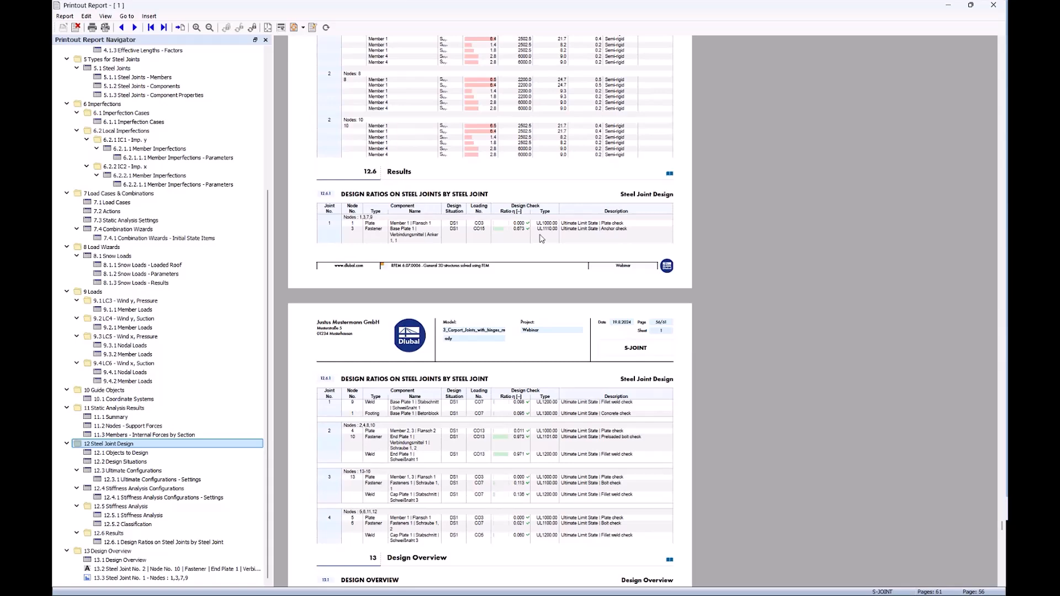
{"action": "scroll", "coordinate": [541, 239], "scroll_direction": "down", "scroll_amount": 1}
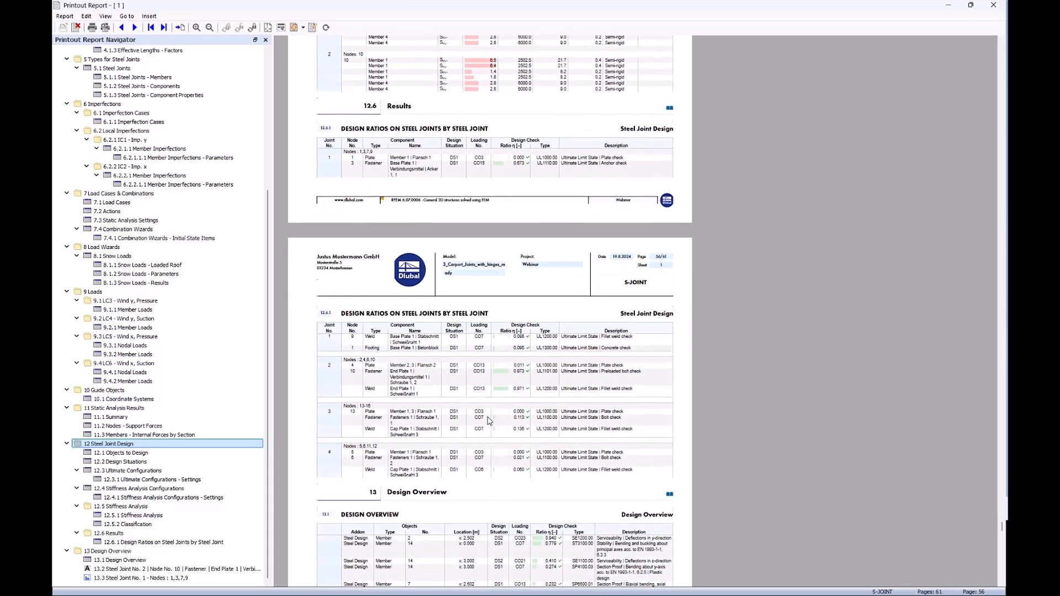
{"action": "scroll", "coordinate": [488, 421], "scroll_direction": "down", "scroll_amount": 3}
{"action": "scroll", "coordinate": [488, 421], "scroll_direction": "down", "scroll_amount": 4}
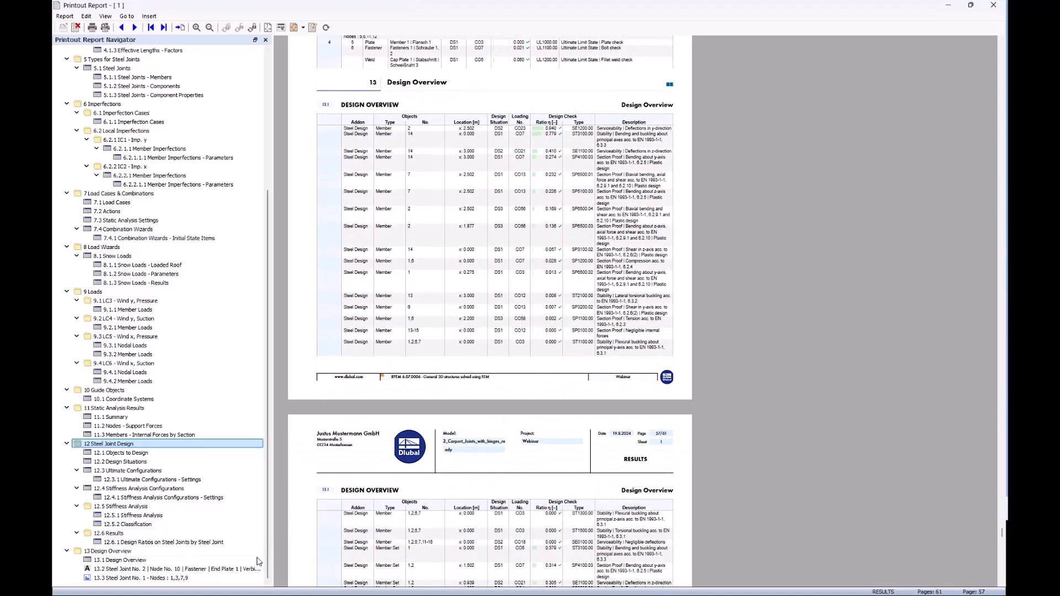
Review the Design Overview table, the steel joint no. 2 bolt check formulas and the dimensioned graphic of steel joint no. 1 in the report.
{"action": "left_click", "coordinate": [125, 561]}
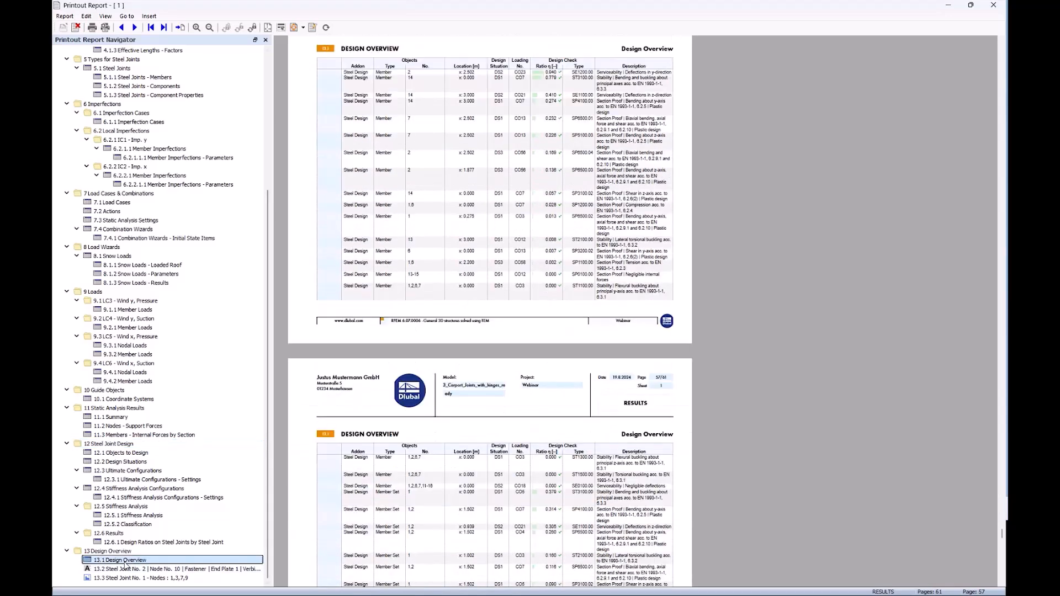
{"action": "left_click", "coordinate": [125, 568]}
{"action": "scroll", "coordinate": [356, 194], "scroll_direction": "down", "scroll_amount": 3}
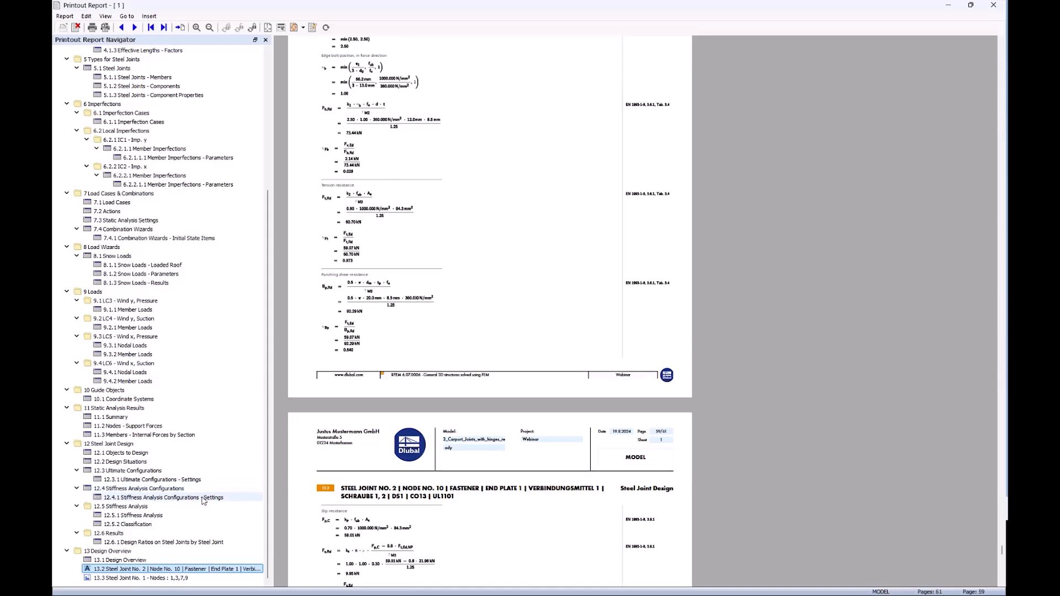
{"action": "left_click", "coordinate": [159, 579]}
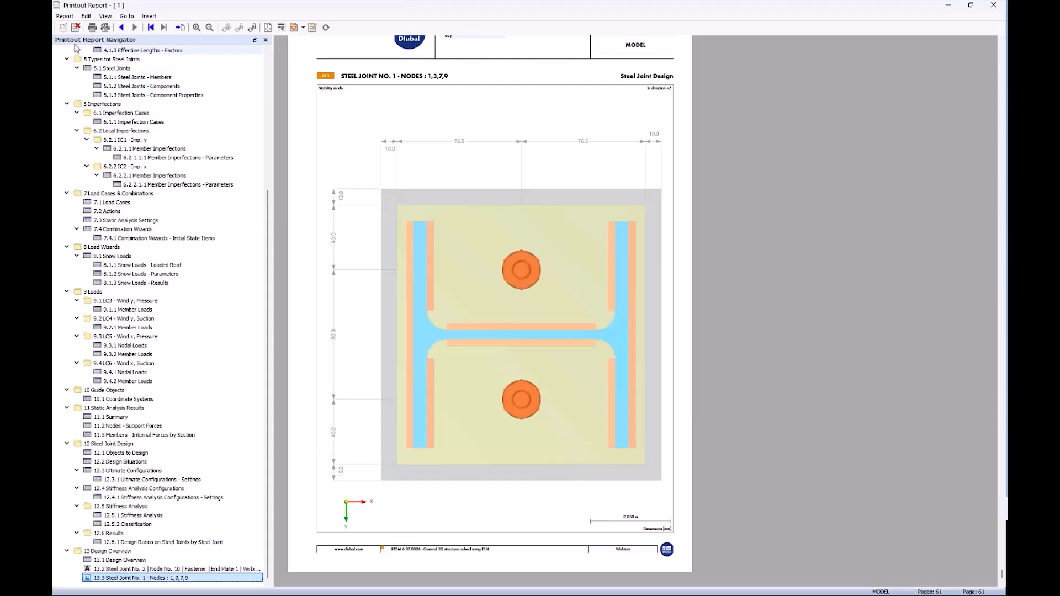
Check the report's output and editing options and the languages offered for it, keeping the current language.
{"action": "left_click", "coordinate": [63, 17]}
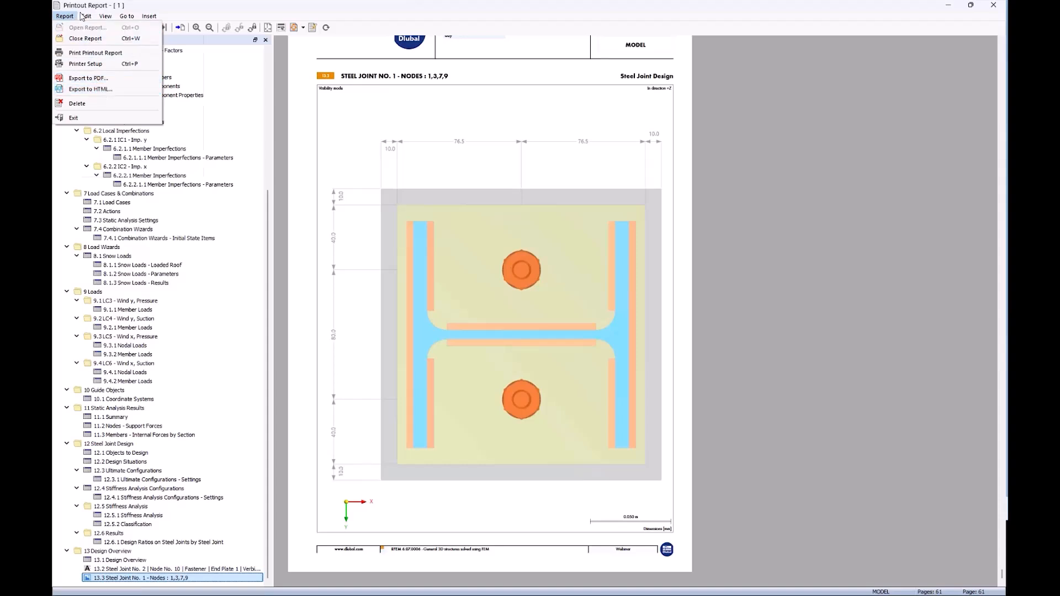
{"action": "mouse_move", "coordinate": [85, 16]}
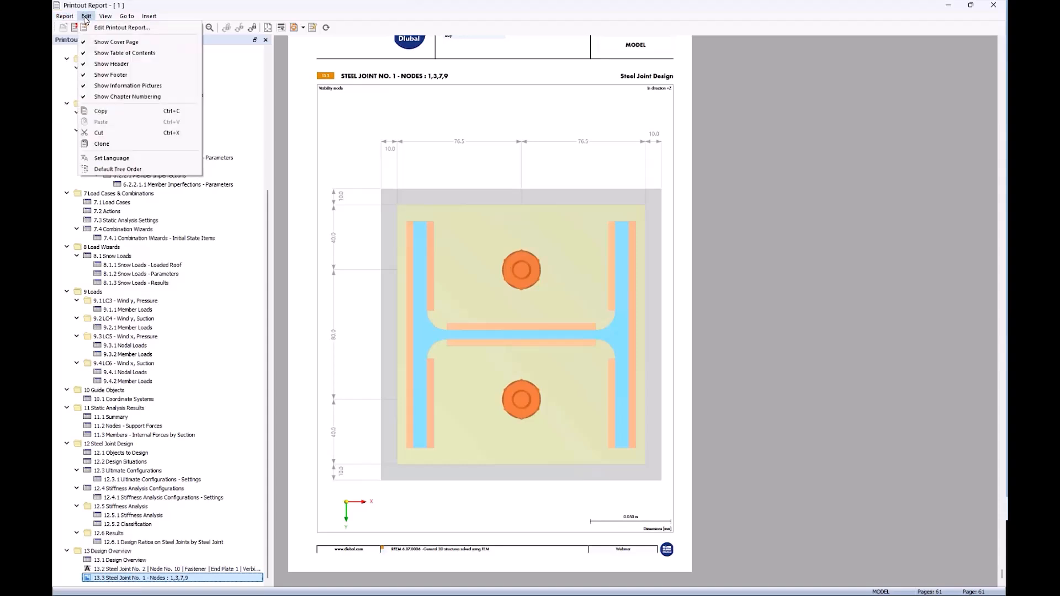
{"action": "left_click", "coordinate": [147, 161]}
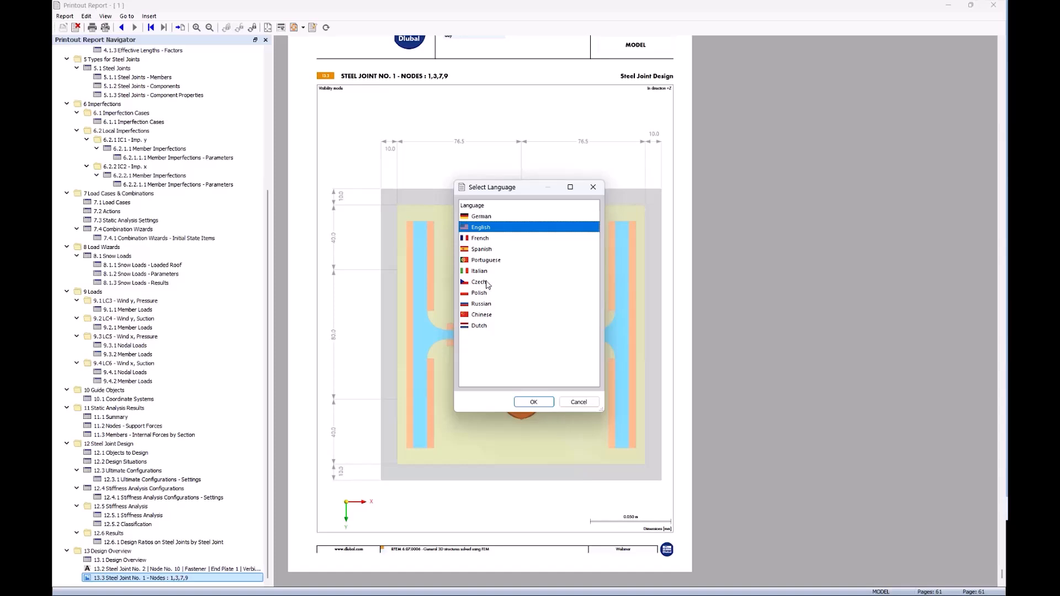
{"action": "left_click", "coordinate": [576, 402]}
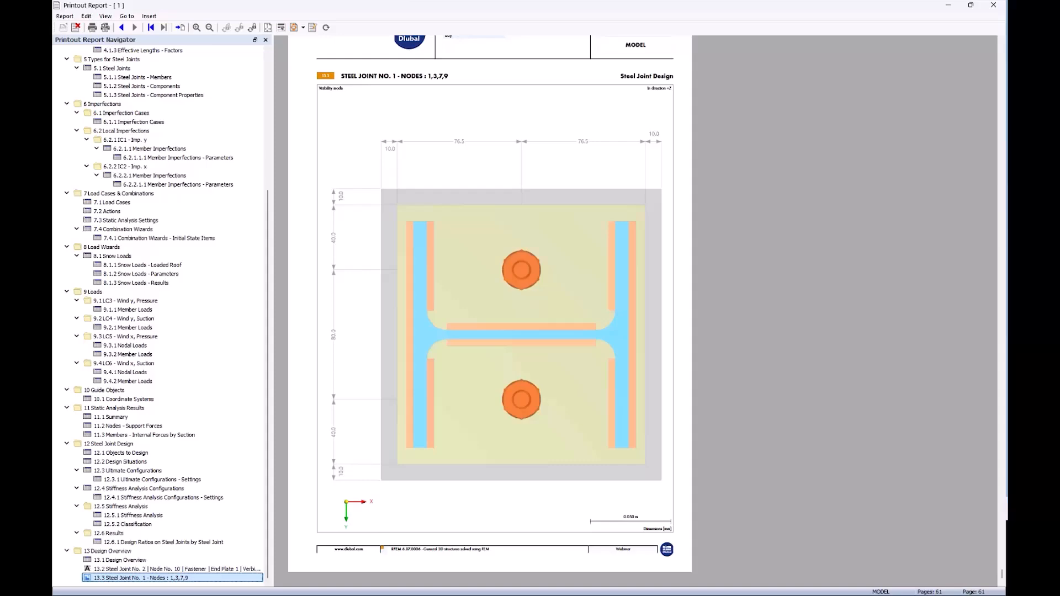
{"action": "key", "text": "alt+Tab"}
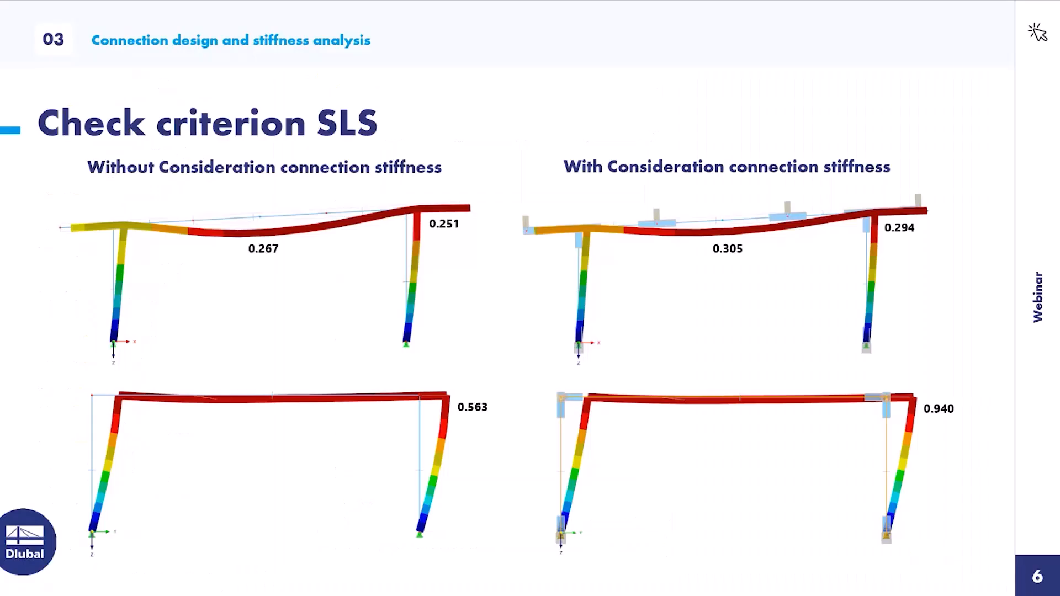
{"action": "left_click", "coordinate": [935, 338]}
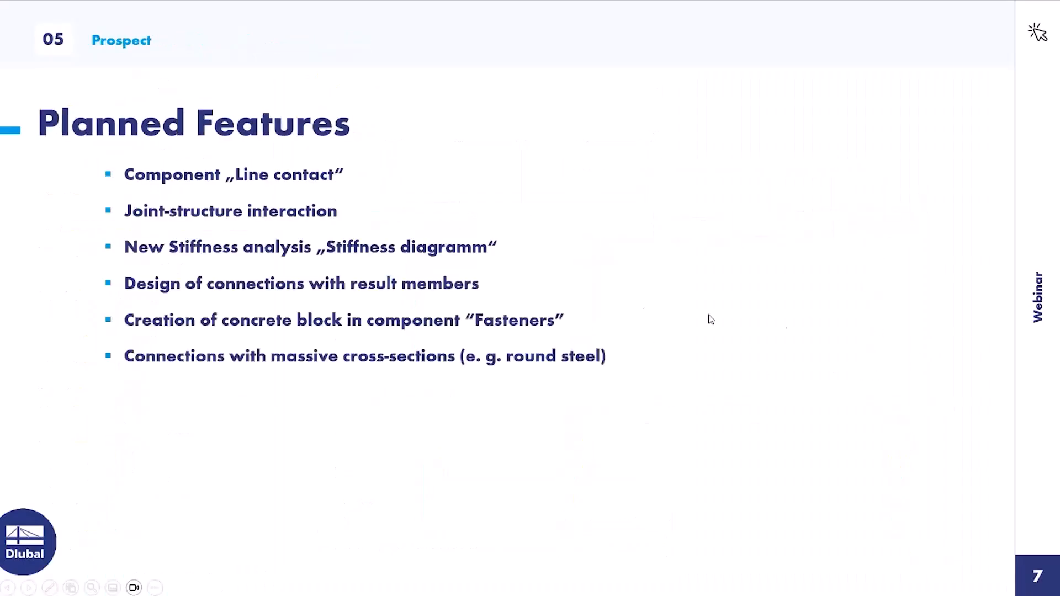